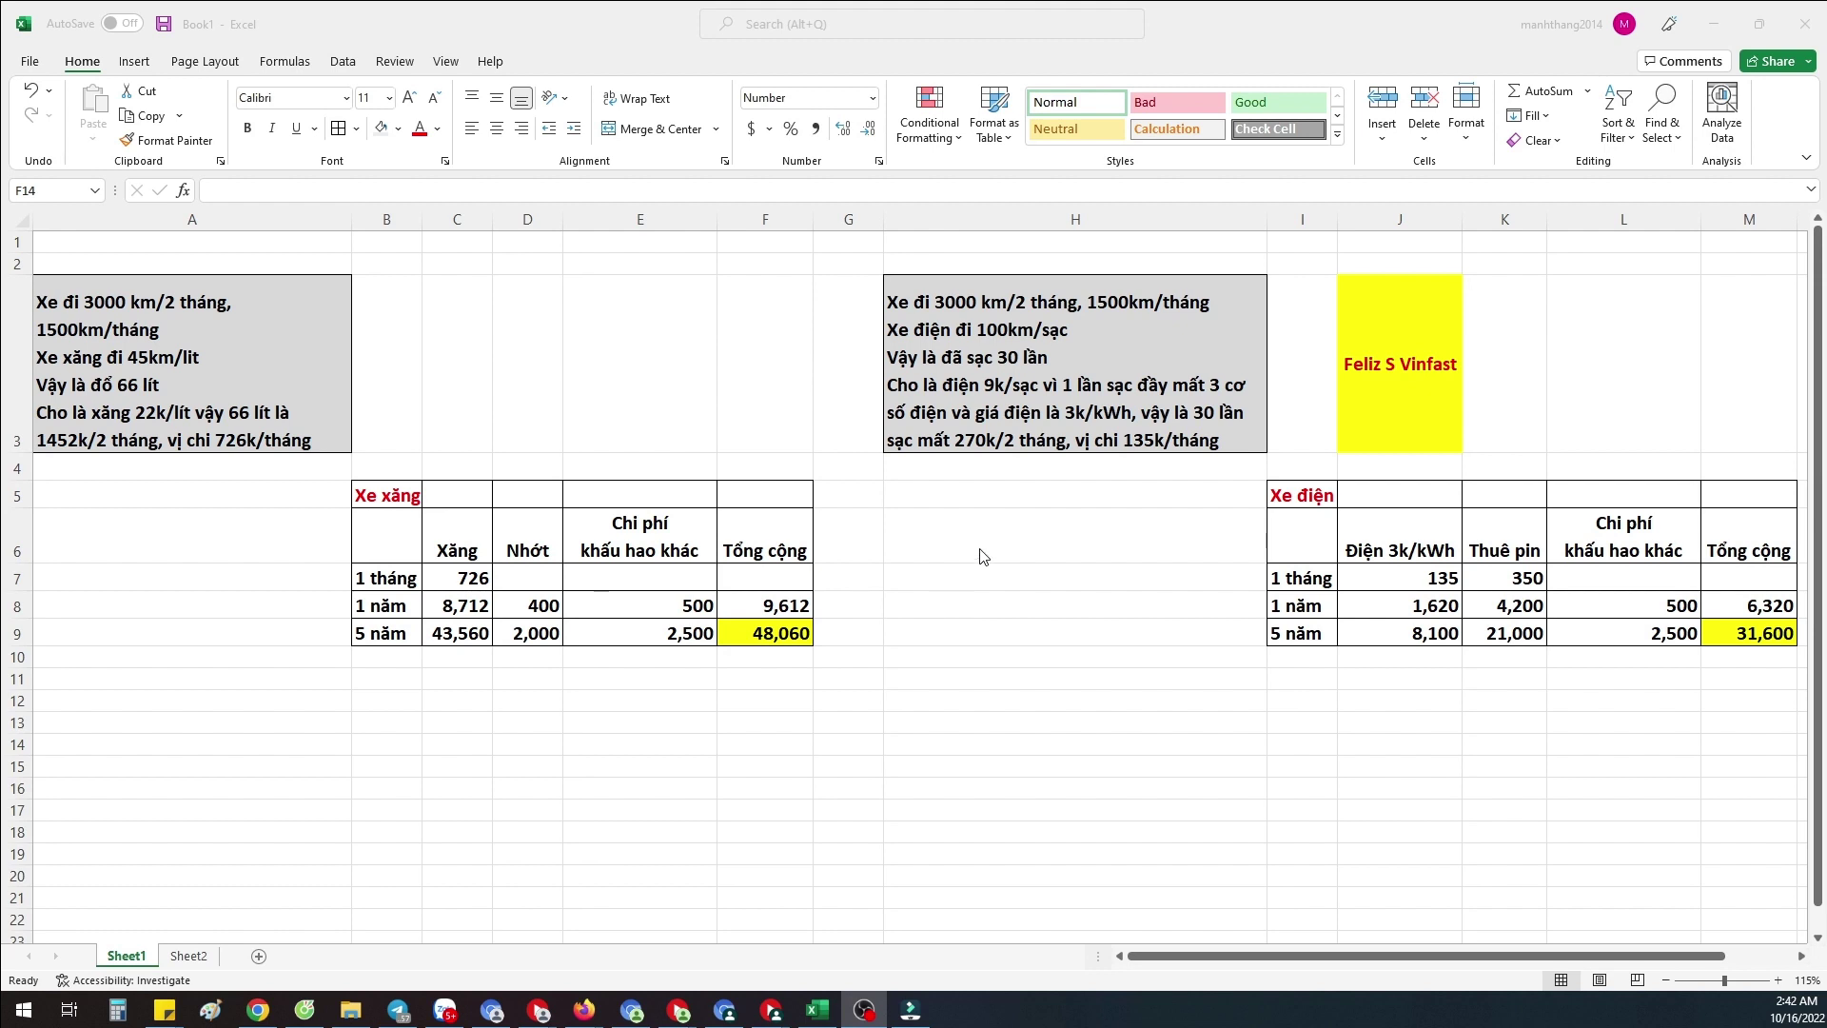
Examine the Feliz S Vinfast label and the electric scooter's distance and range-per-charge assumptions in the grey note.
left_click(1402, 380)
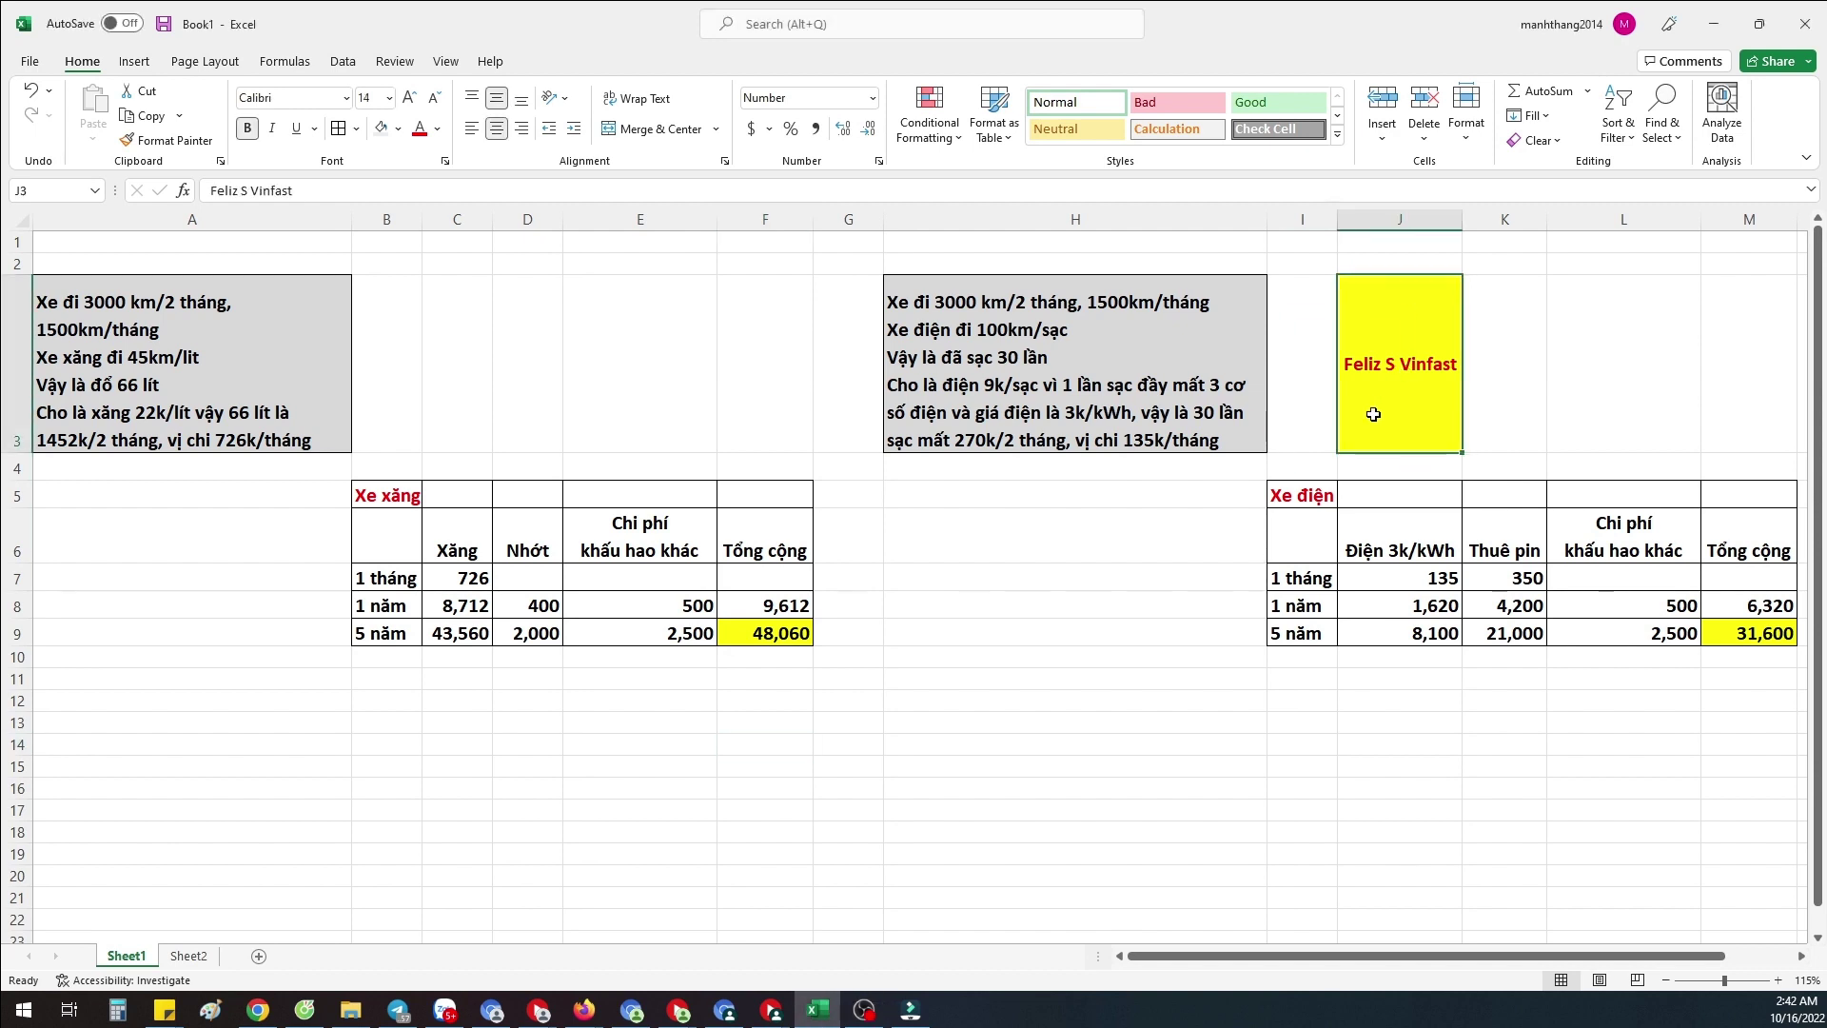
left_click(1214, 538)
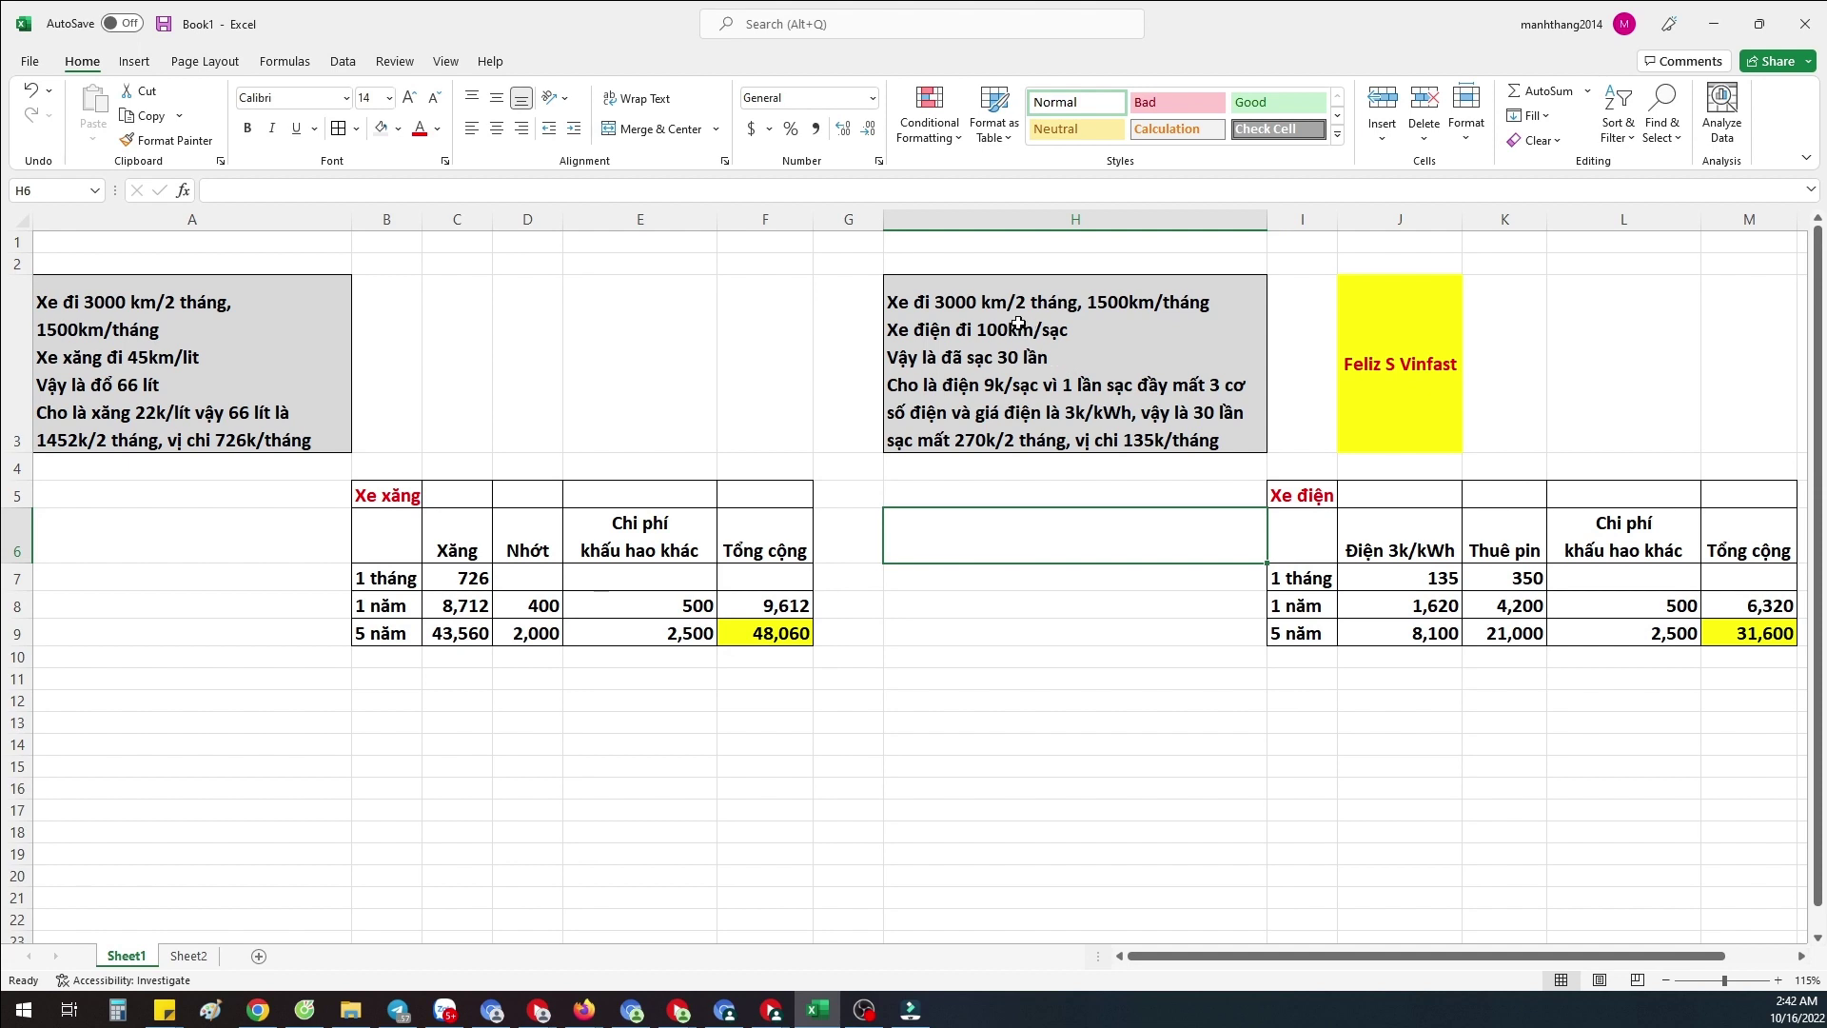
left_click(989, 319)
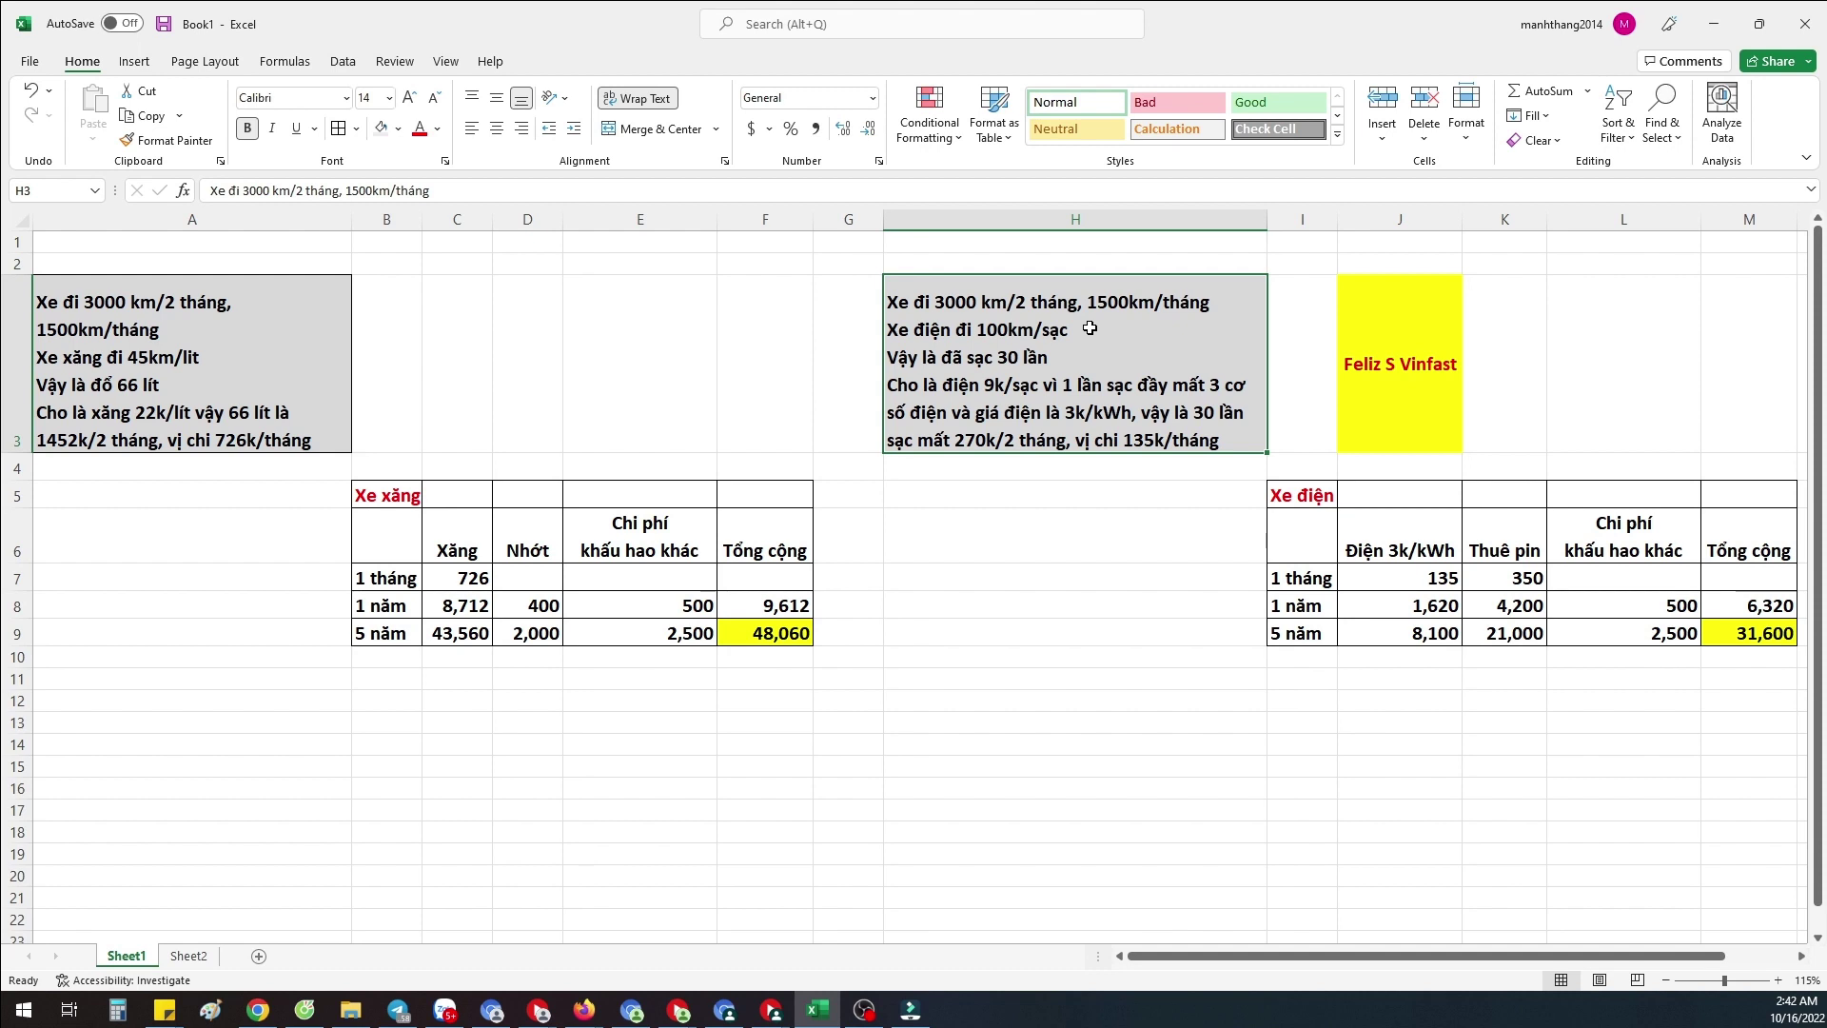
double_click(981, 331)
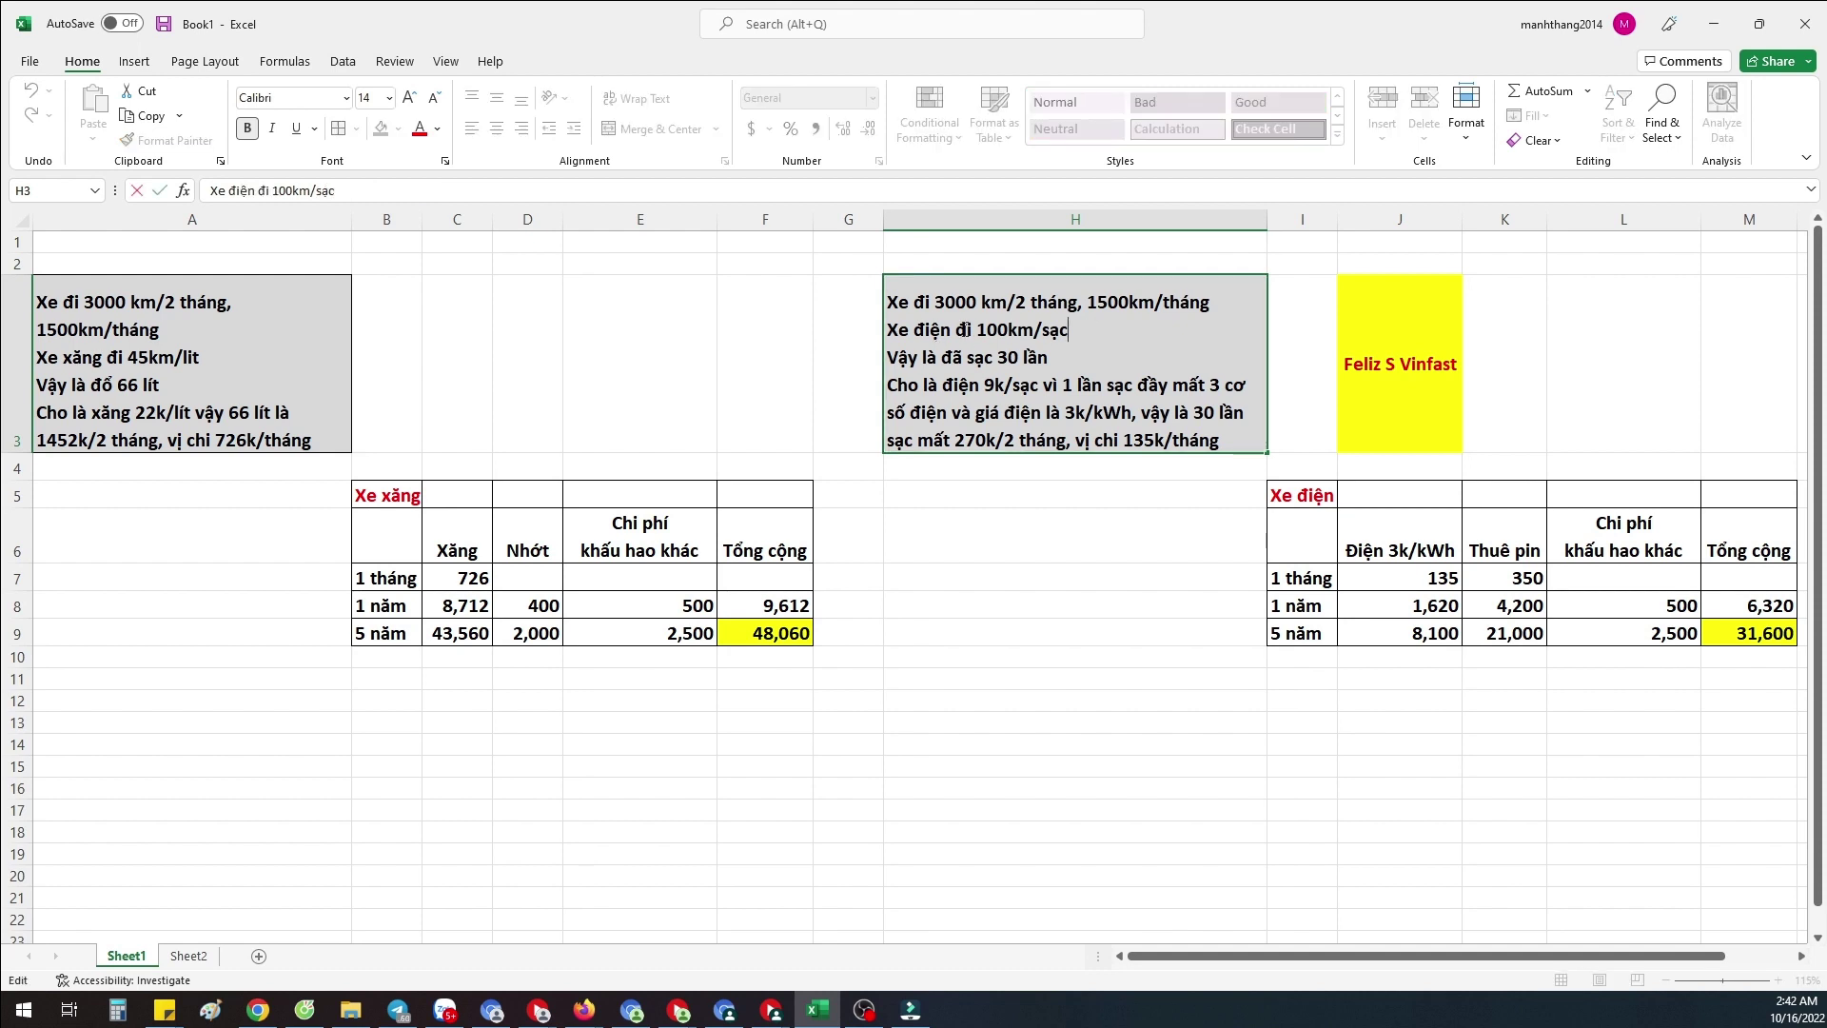
double_click(968, 331)
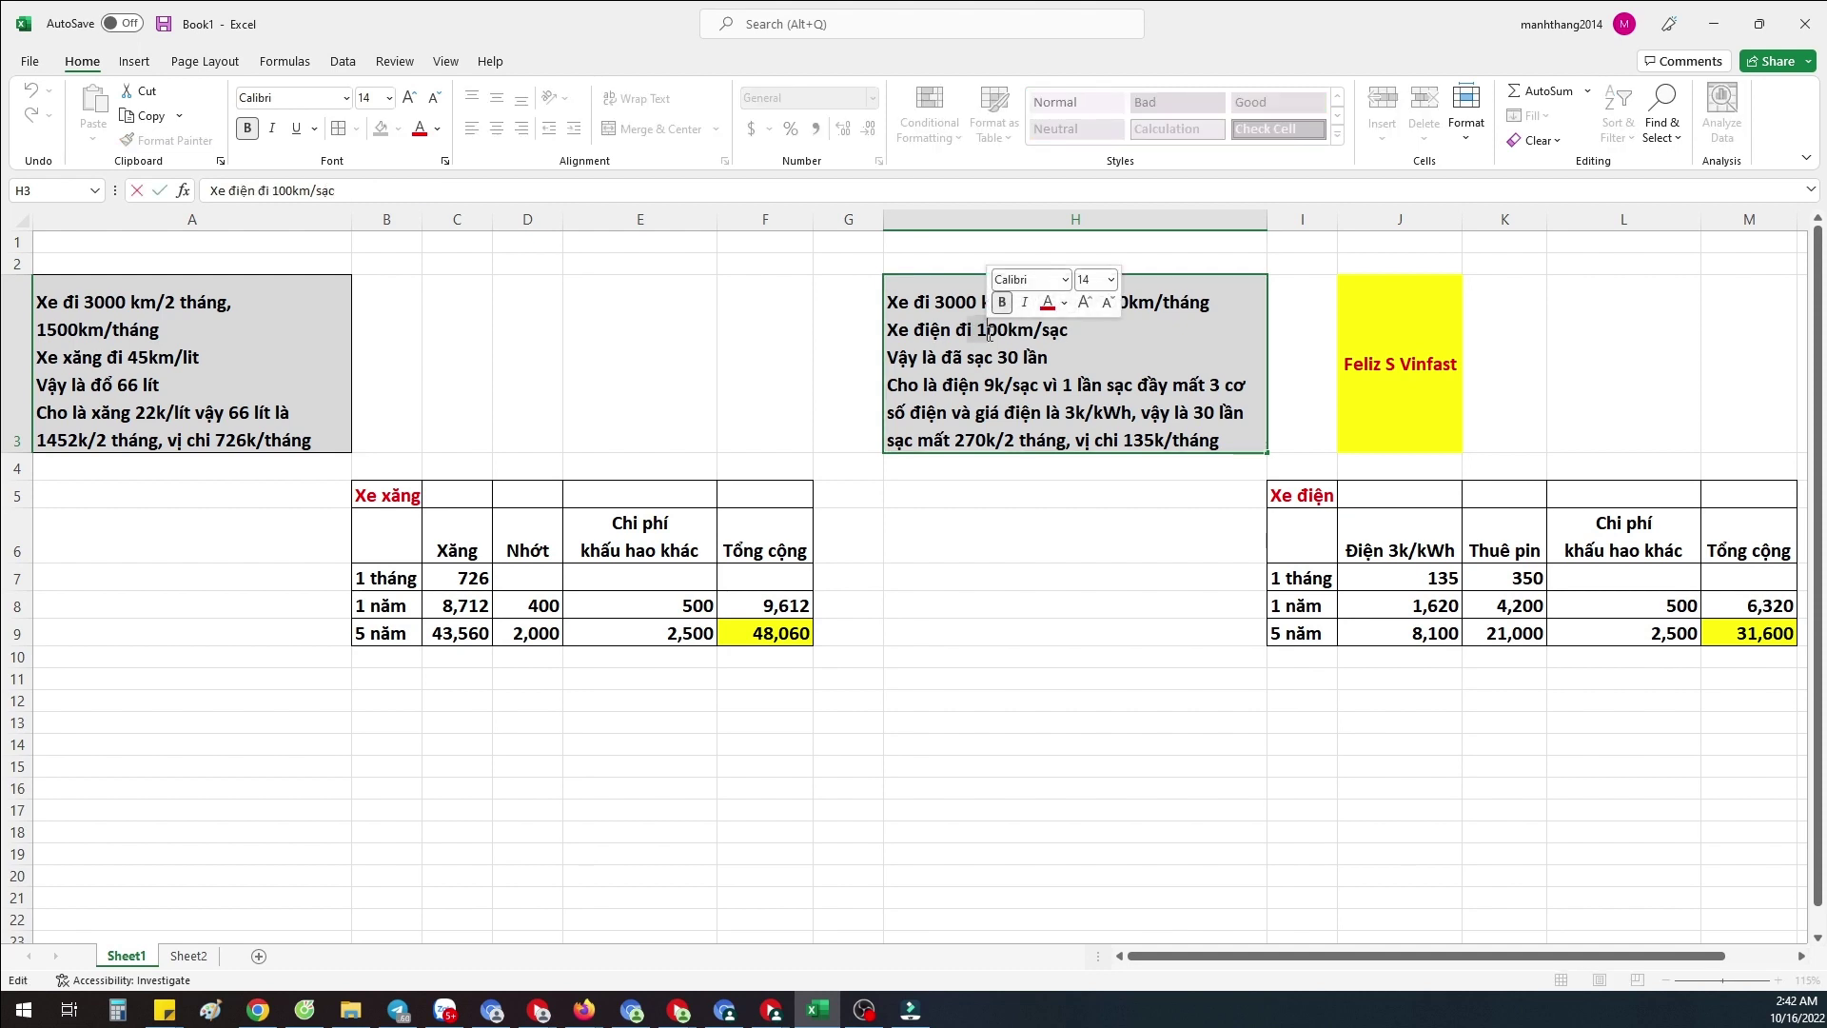
left_click(1096, 340)
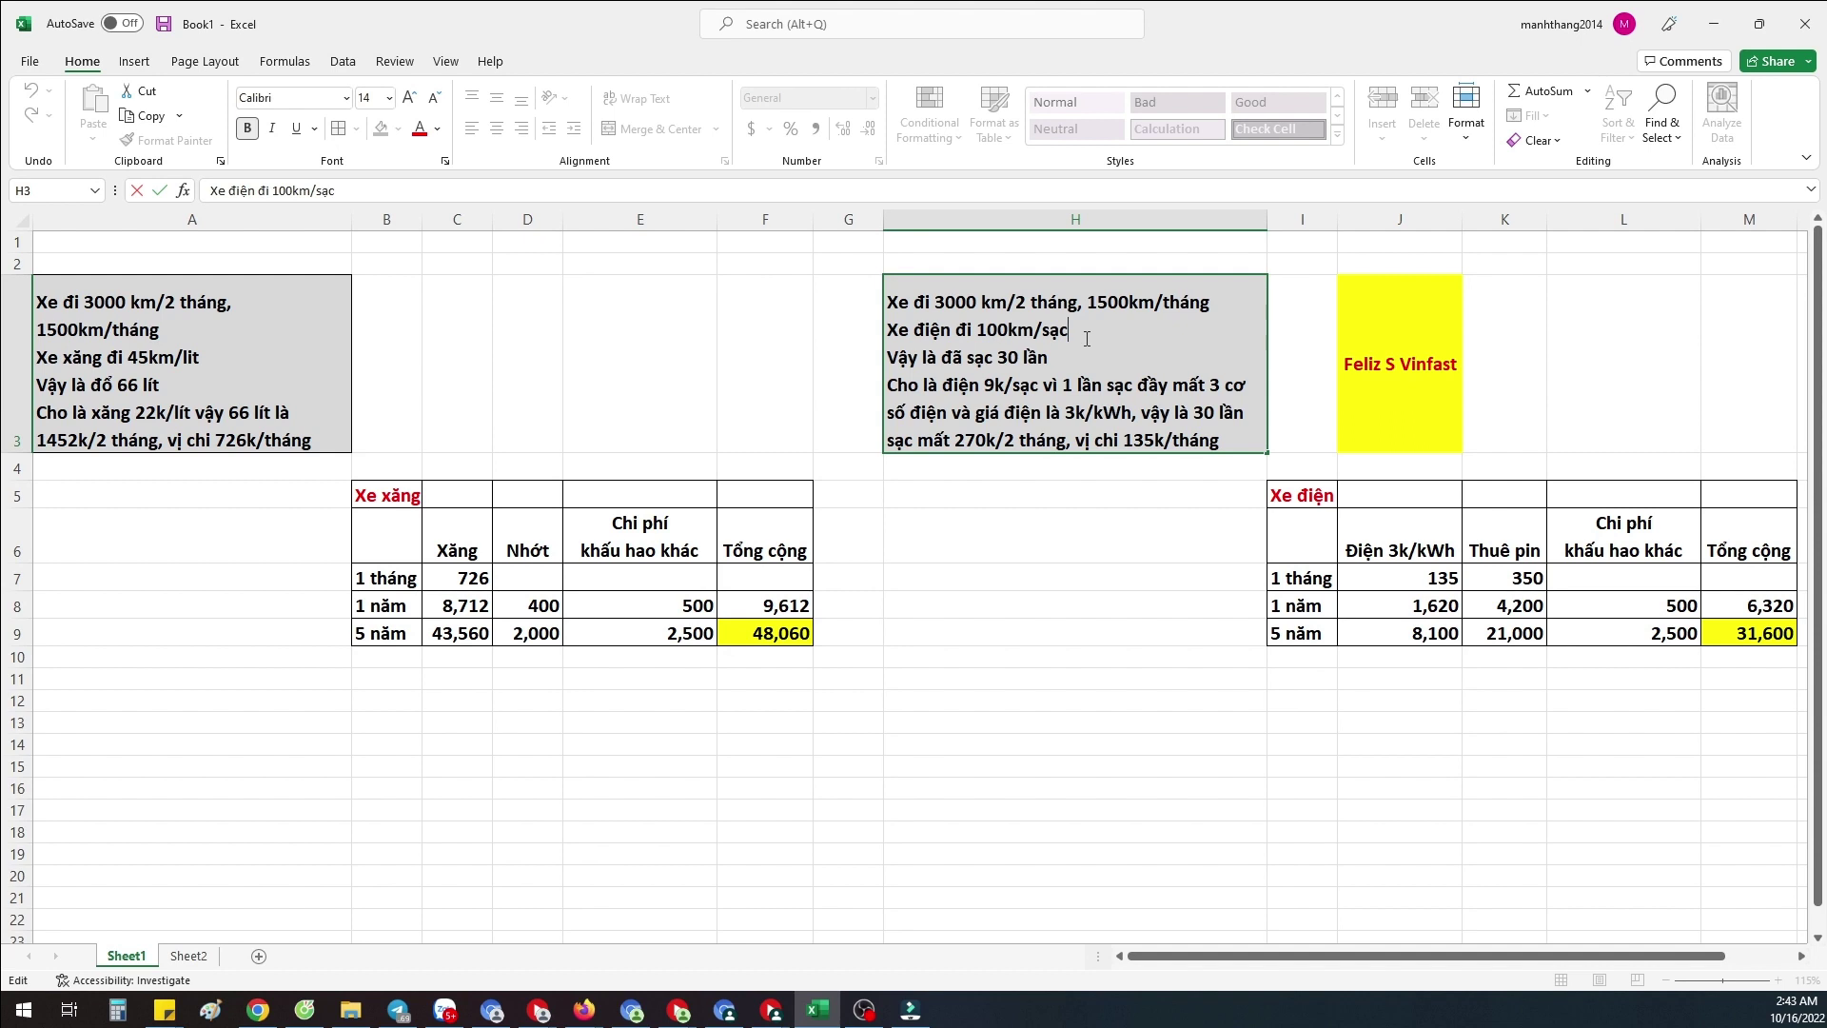
Read through the electric scooter note's charging assumptions: number of charges, energy per charge, electricity price and resulting monthly cost.
left_click(980, 332)
key("Up")
key("Down")
key("Down")
key("End")
left_click_drag(1214, 385, 1246, 384)
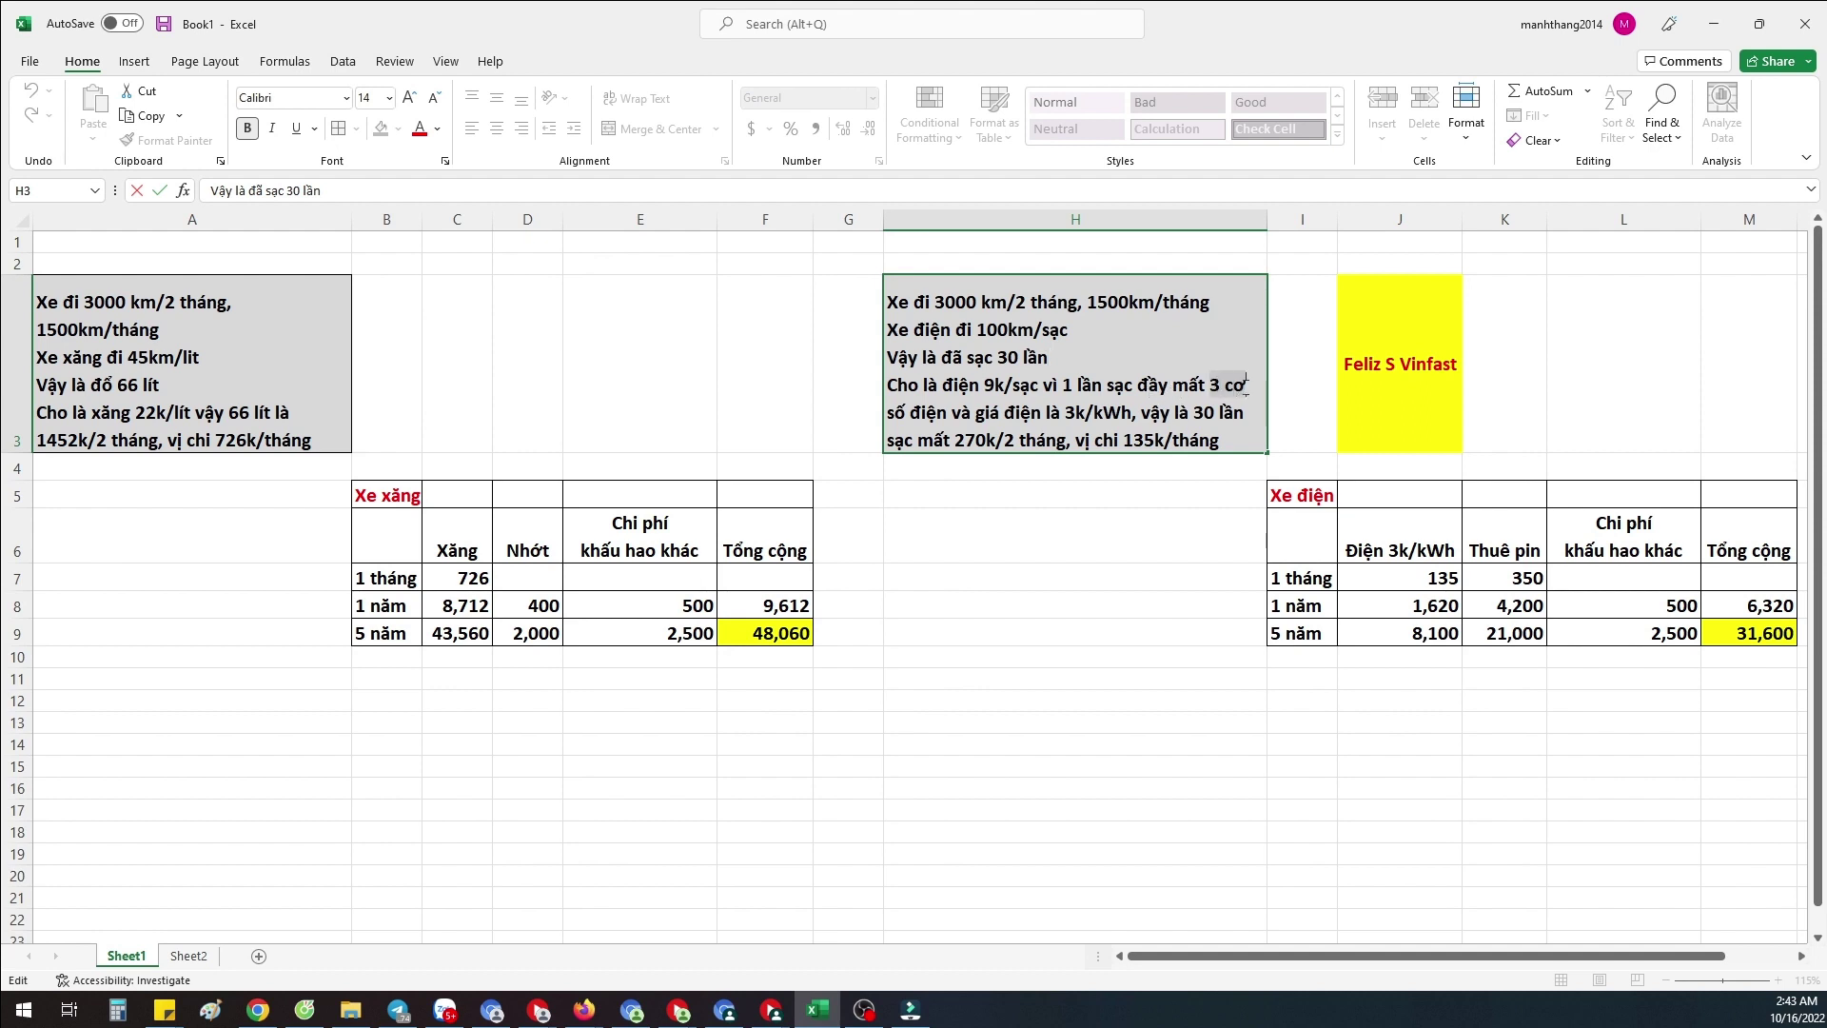
left_click(958, 407)
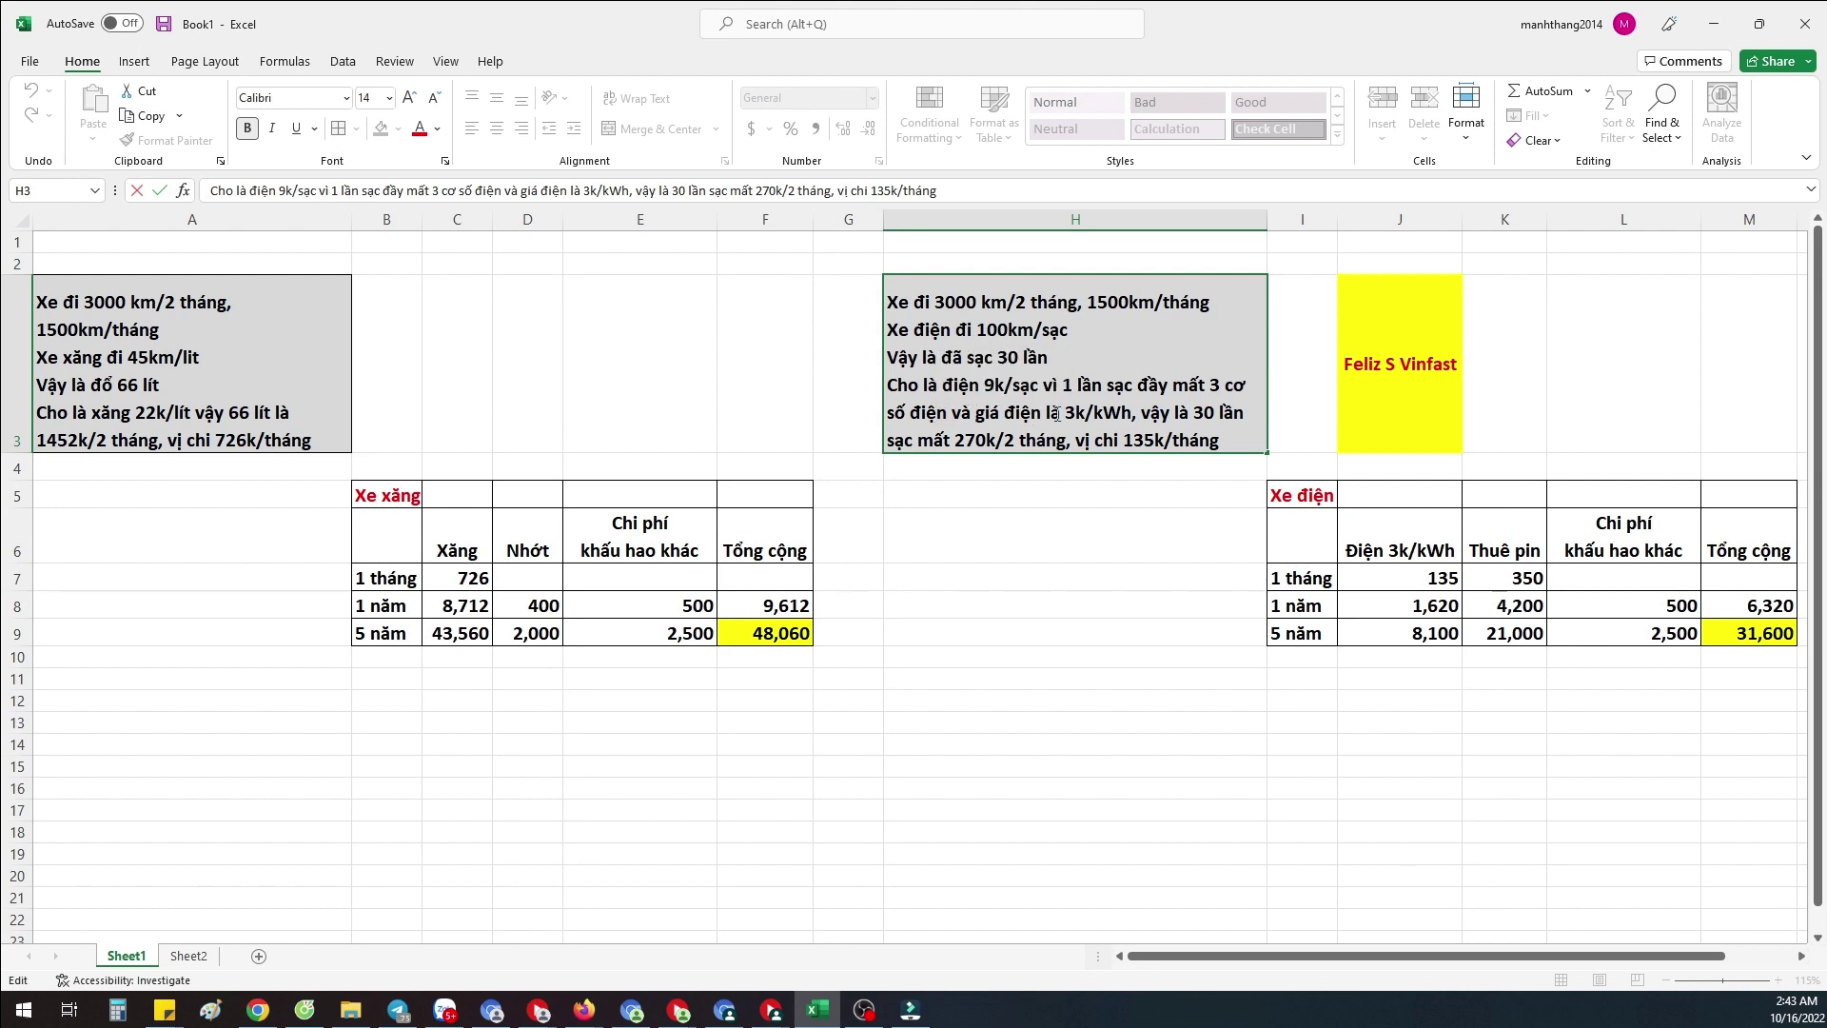
left_click_drag(1056, 414, 1115, 415)
left_click(1058, 384)
left_click_drag(984, 385, 1043, 385)
left_click(1042, 386)
left_click(976, 440)
Review the one-month electricity and battery rental costs in the Xe điện table.
left_click(1387, 549)
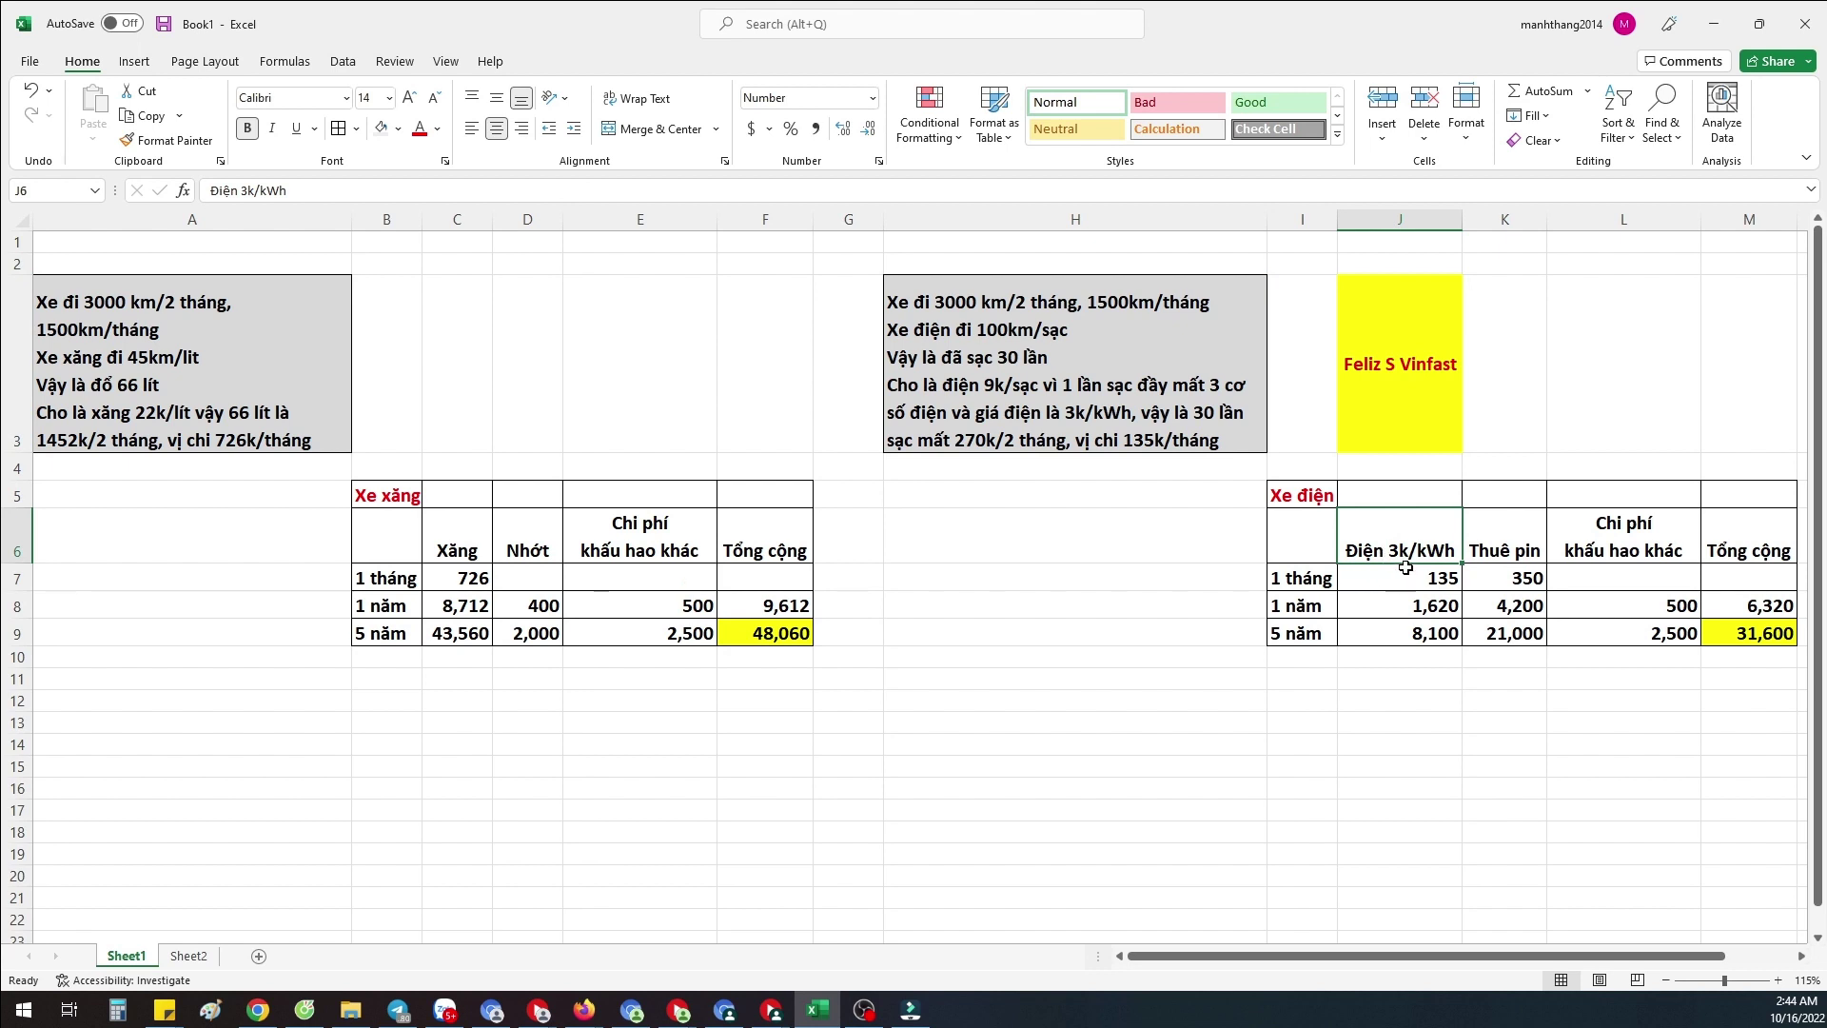
left_click(1313, 579)
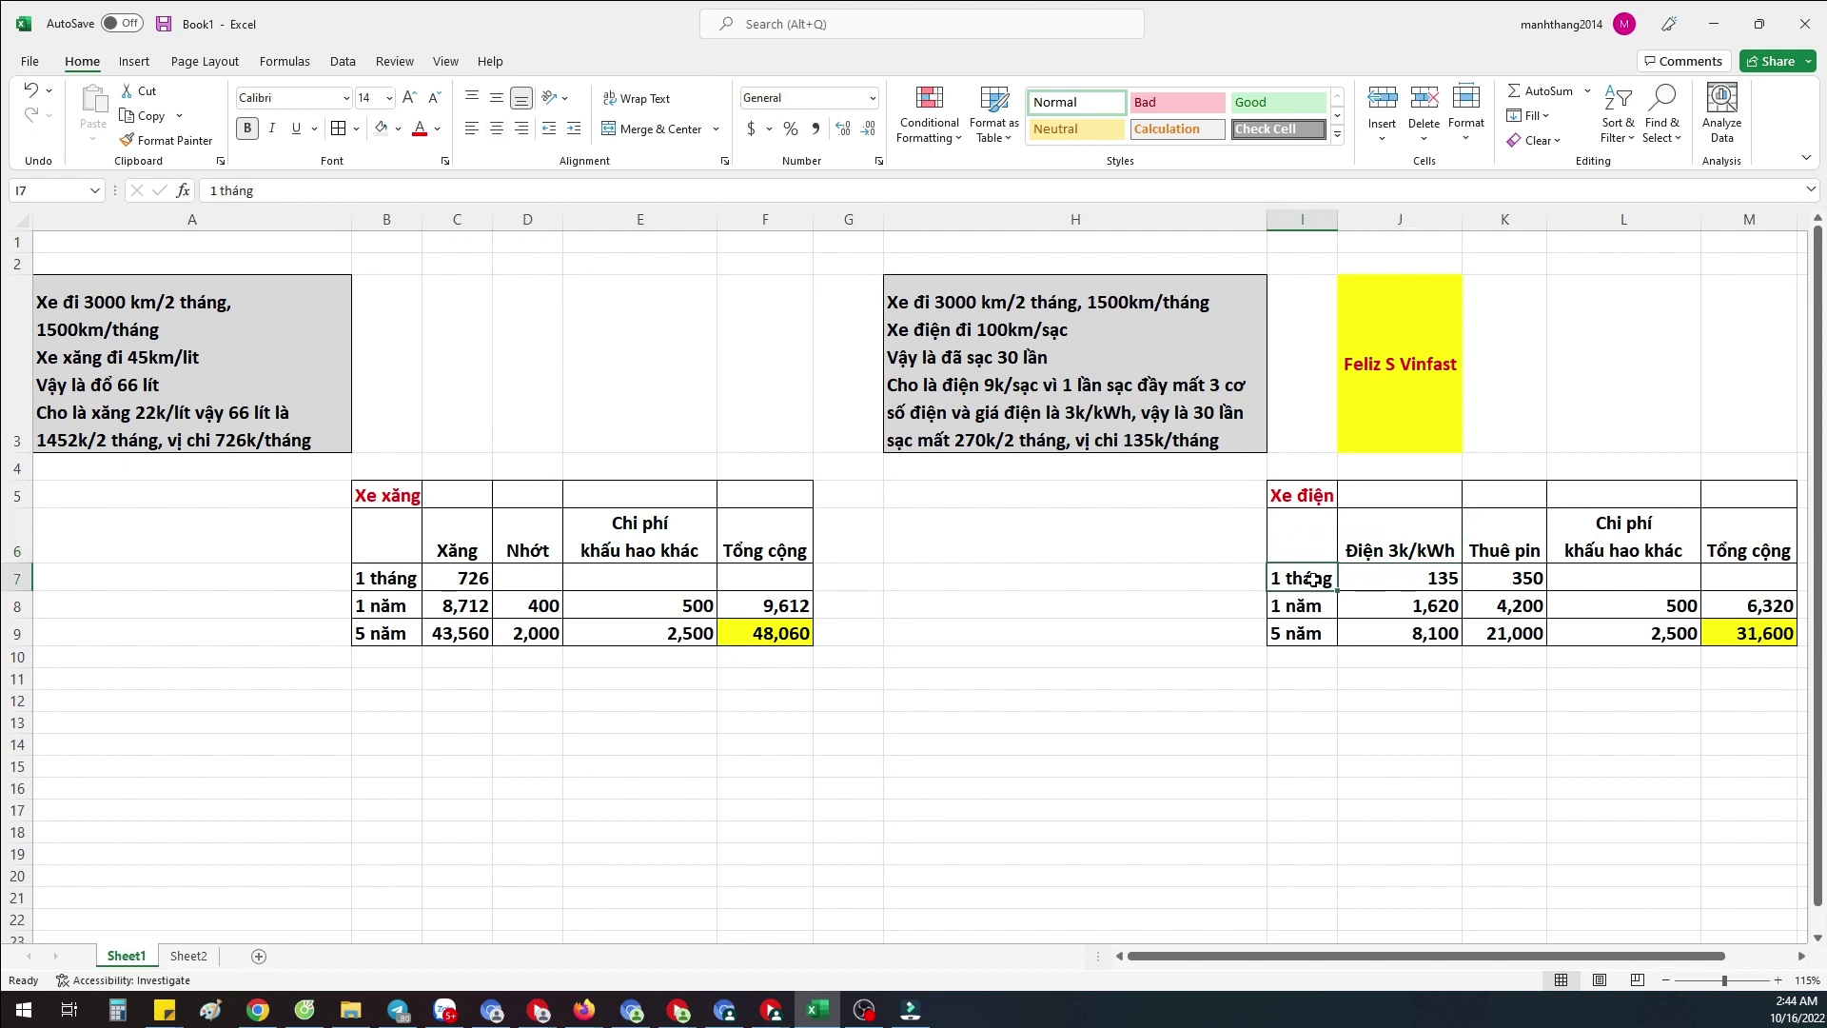
left_click(1394, 577)
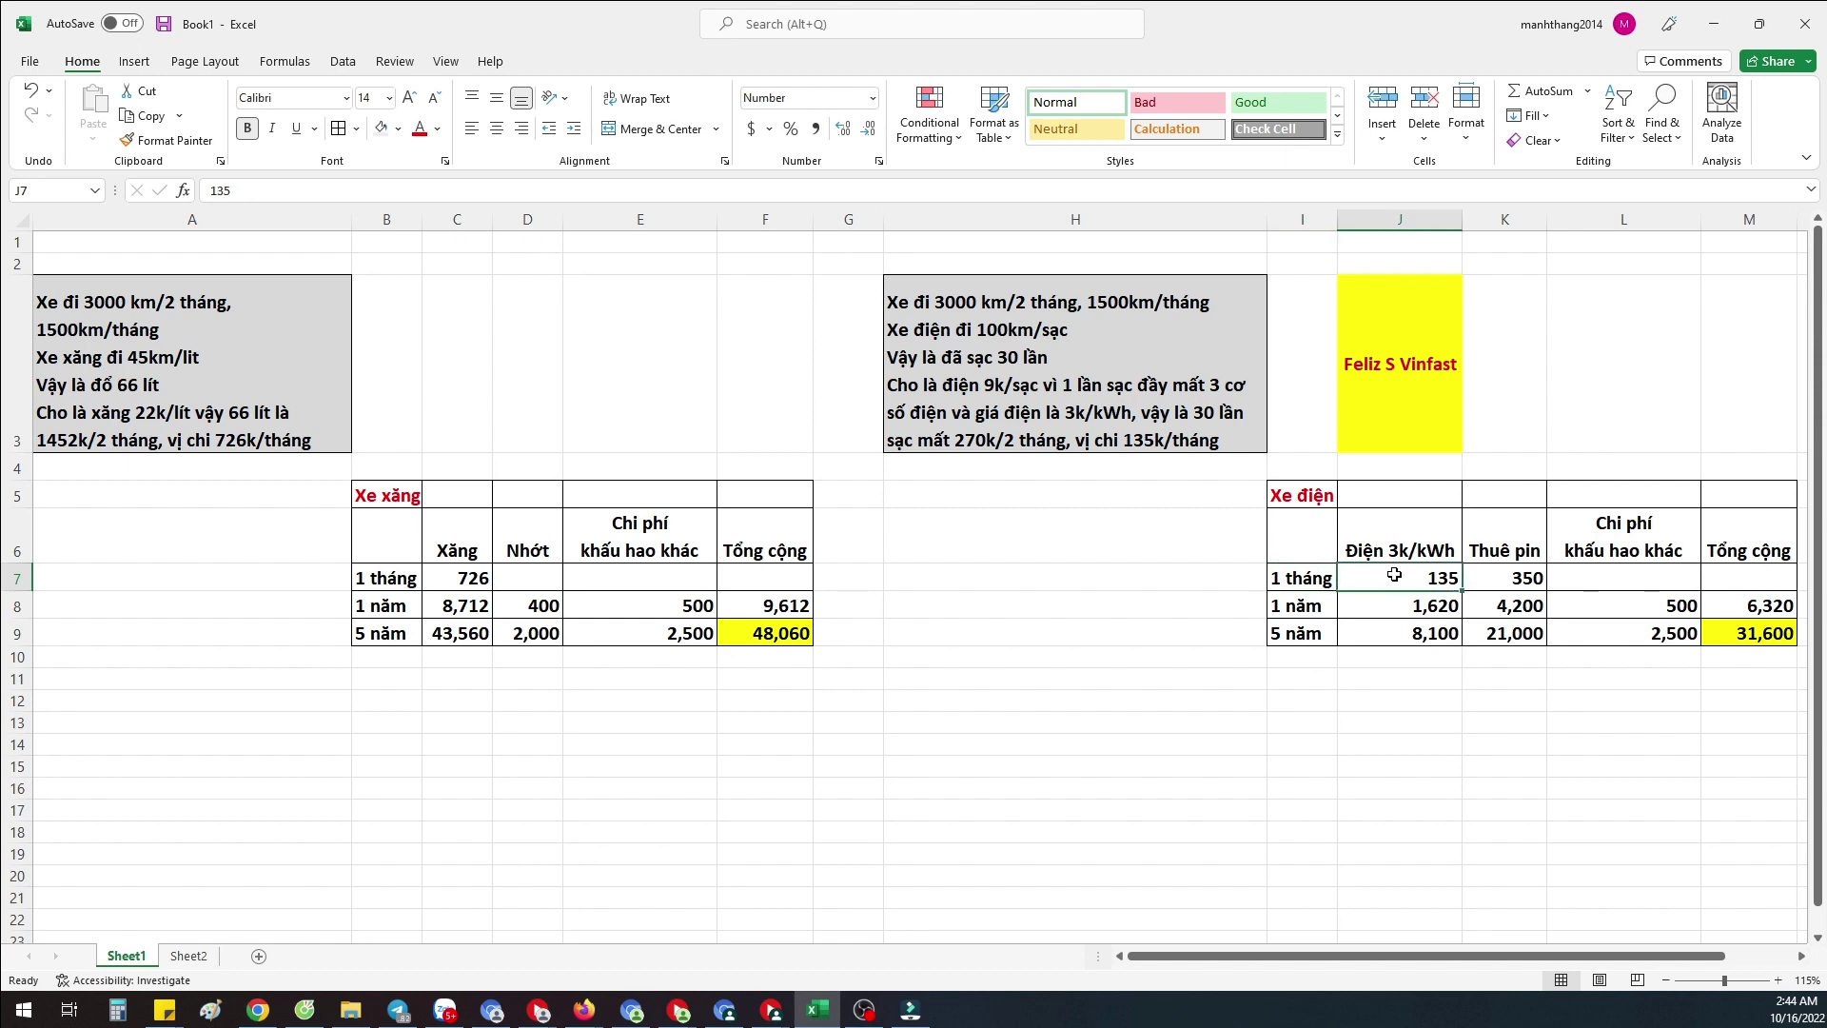
left_click(1527, 576)
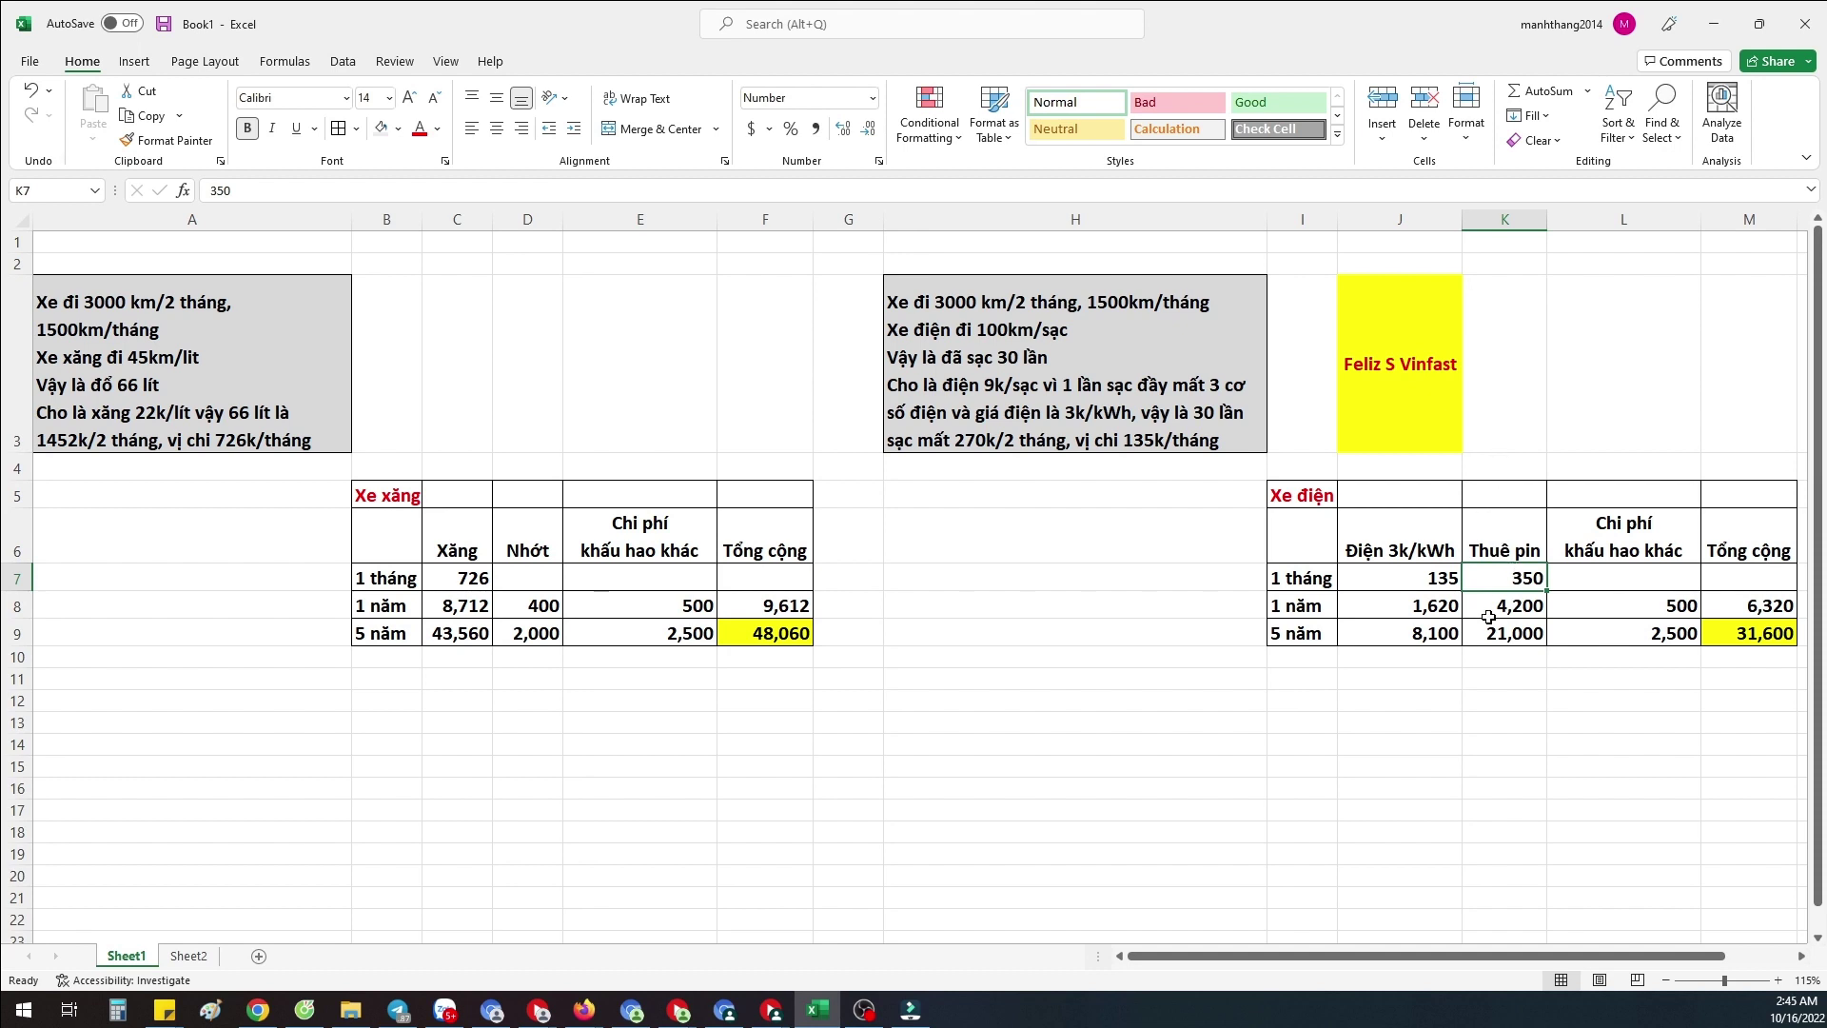
Switch to the VinFast Feliz S battery rental article in Chrome and read the subscription policy effective from 22/10/2022.
key("alt+Tab")
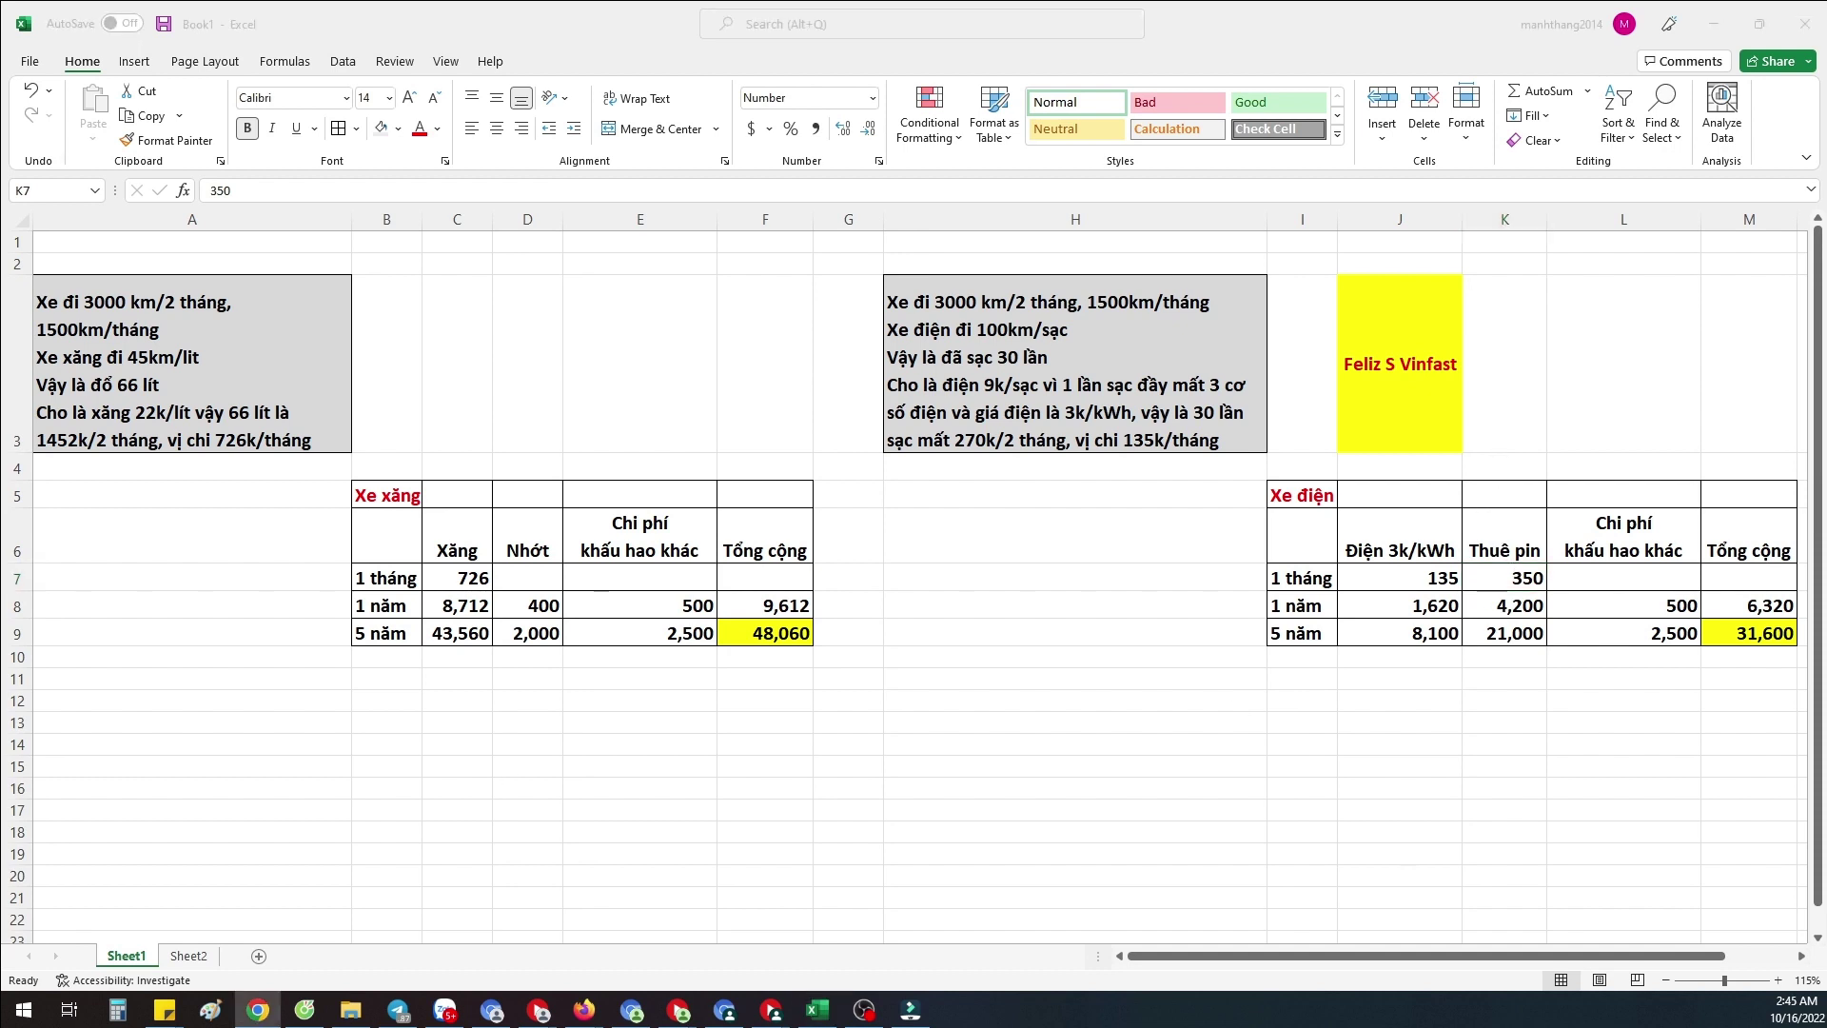
double_click(1197, 99)
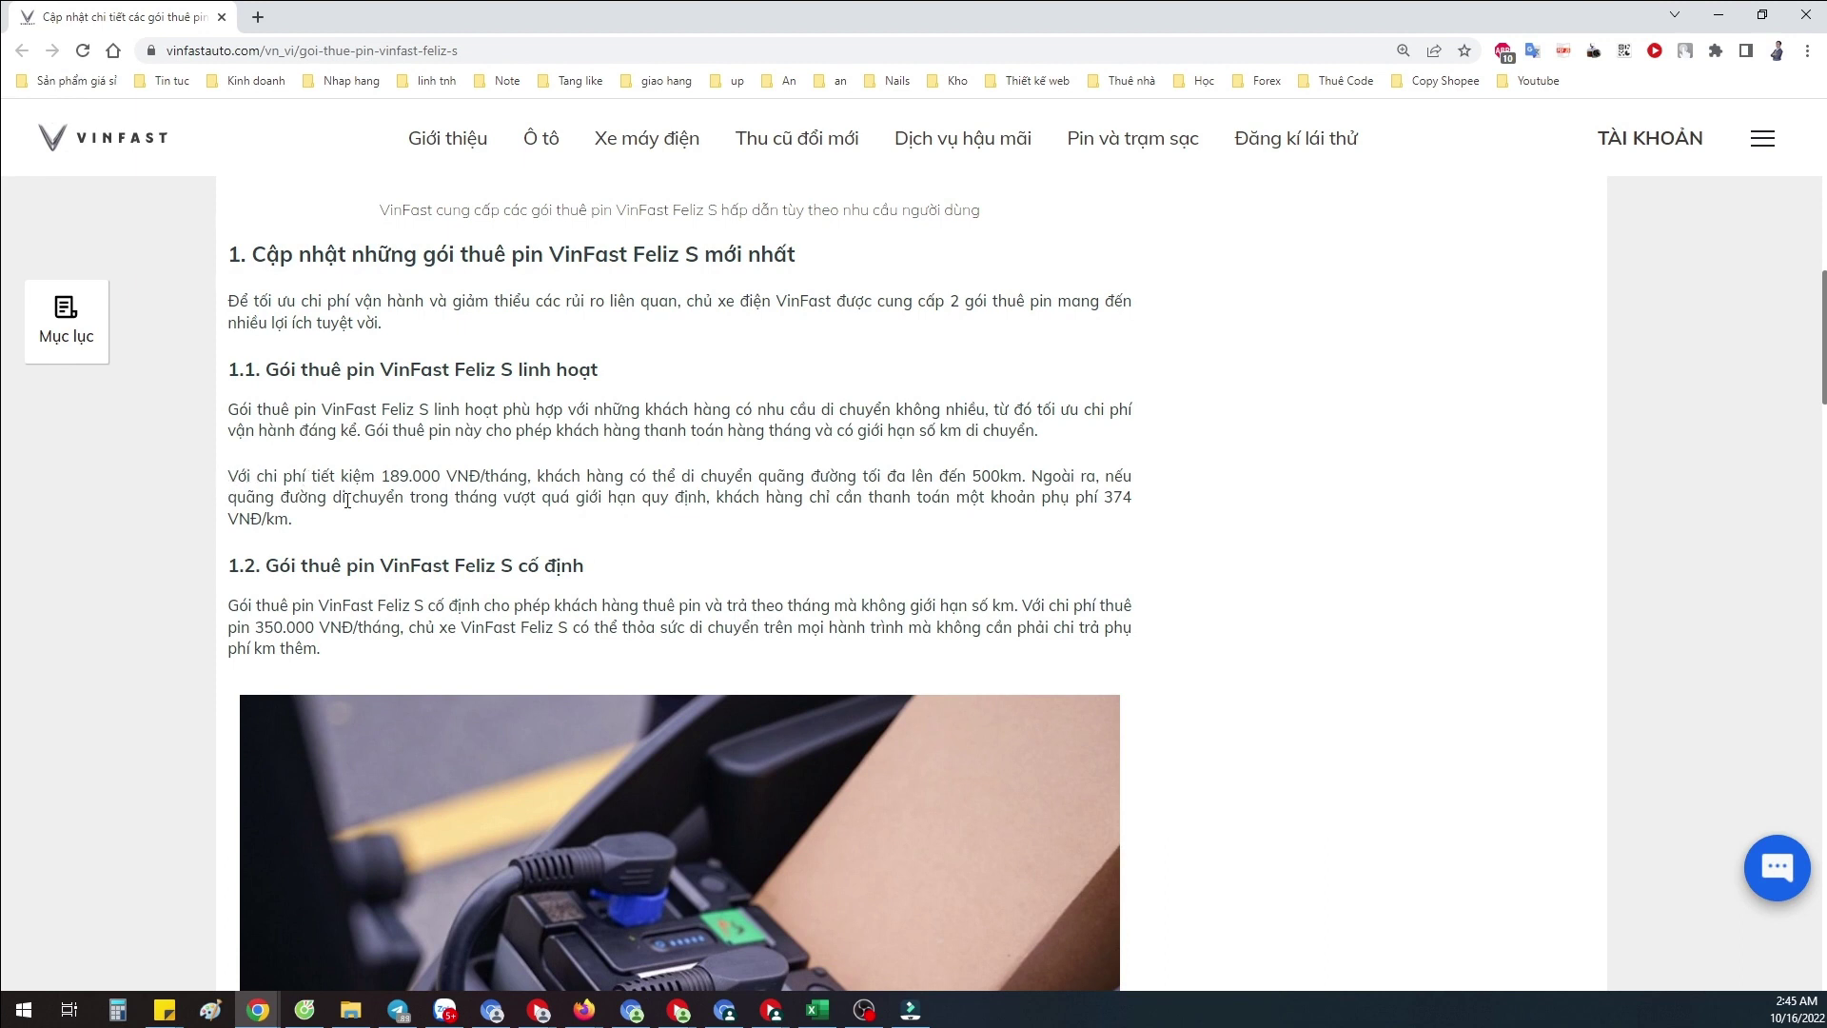
scroll(347, 502, "down", 10)
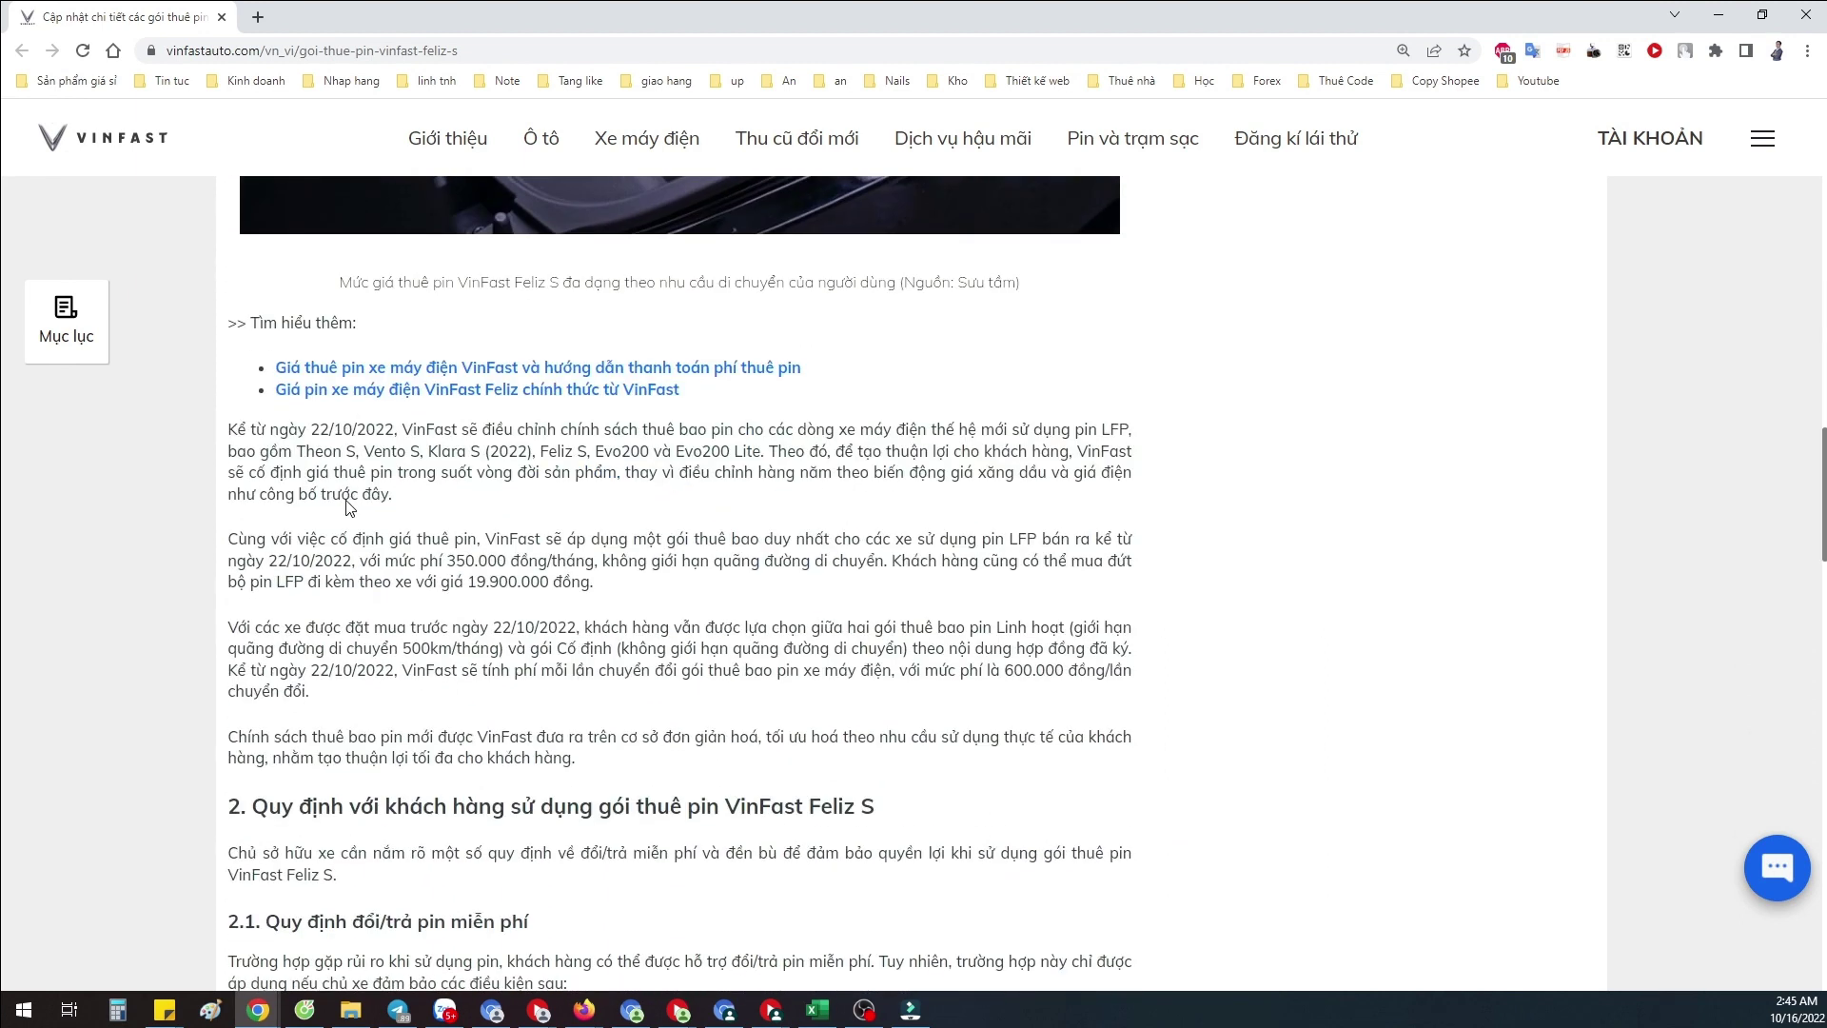
scroll(300, 444, "up", 1)
left_click_drag(241, 533, 374, 523)
left_click(382, 522)
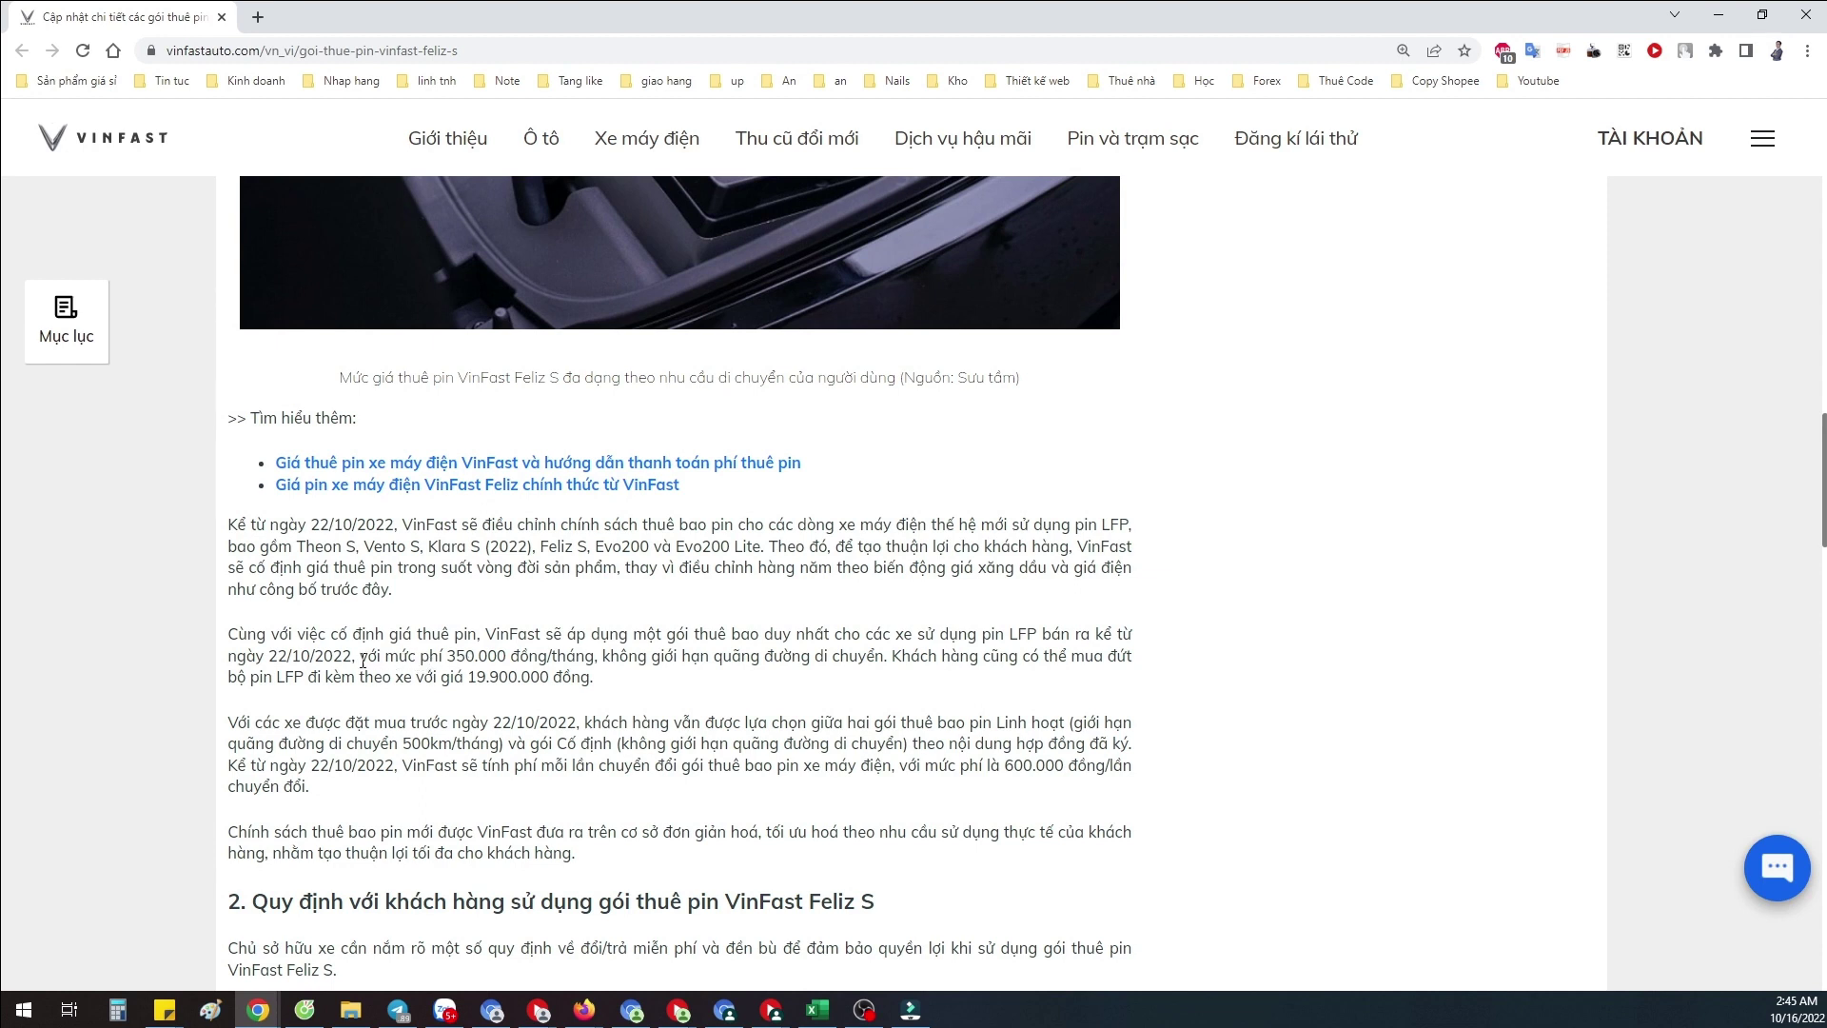
left_click_drag(270, 656, 437, 656)
left_click(445, 656)
left_click_drag(569, 656, 890, 656)
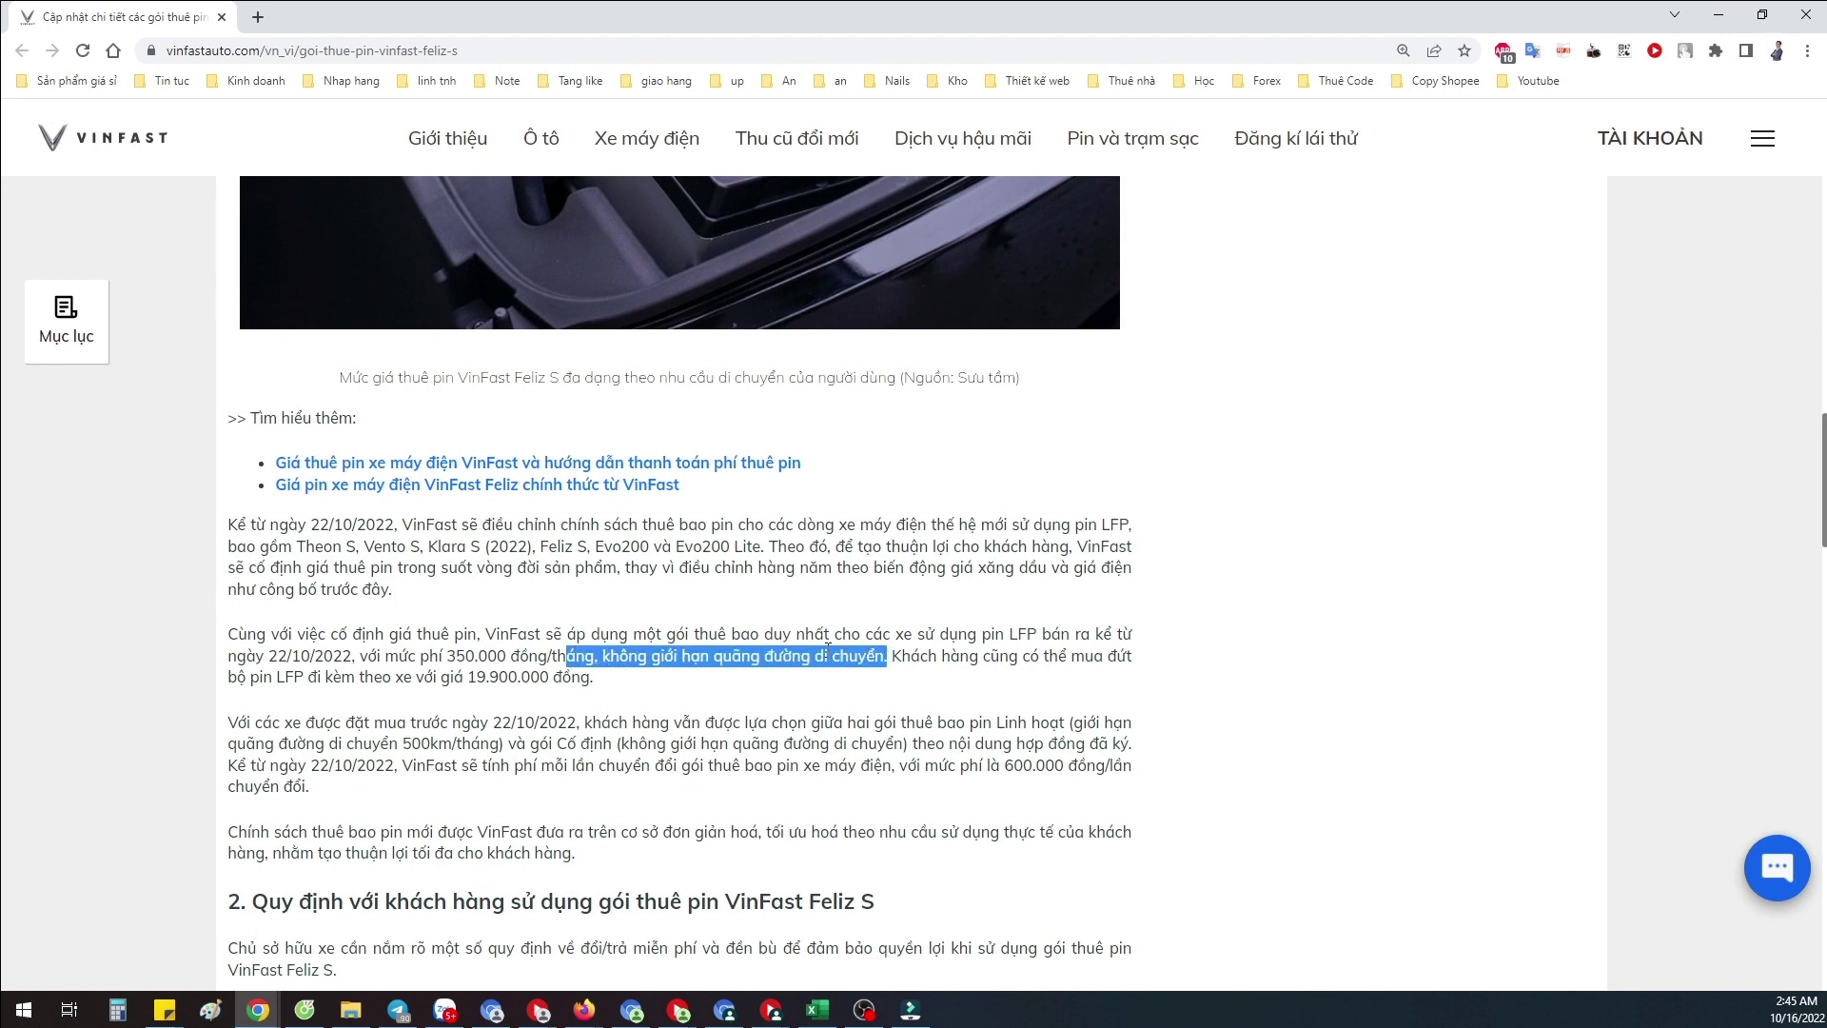
left_click(559, 656)
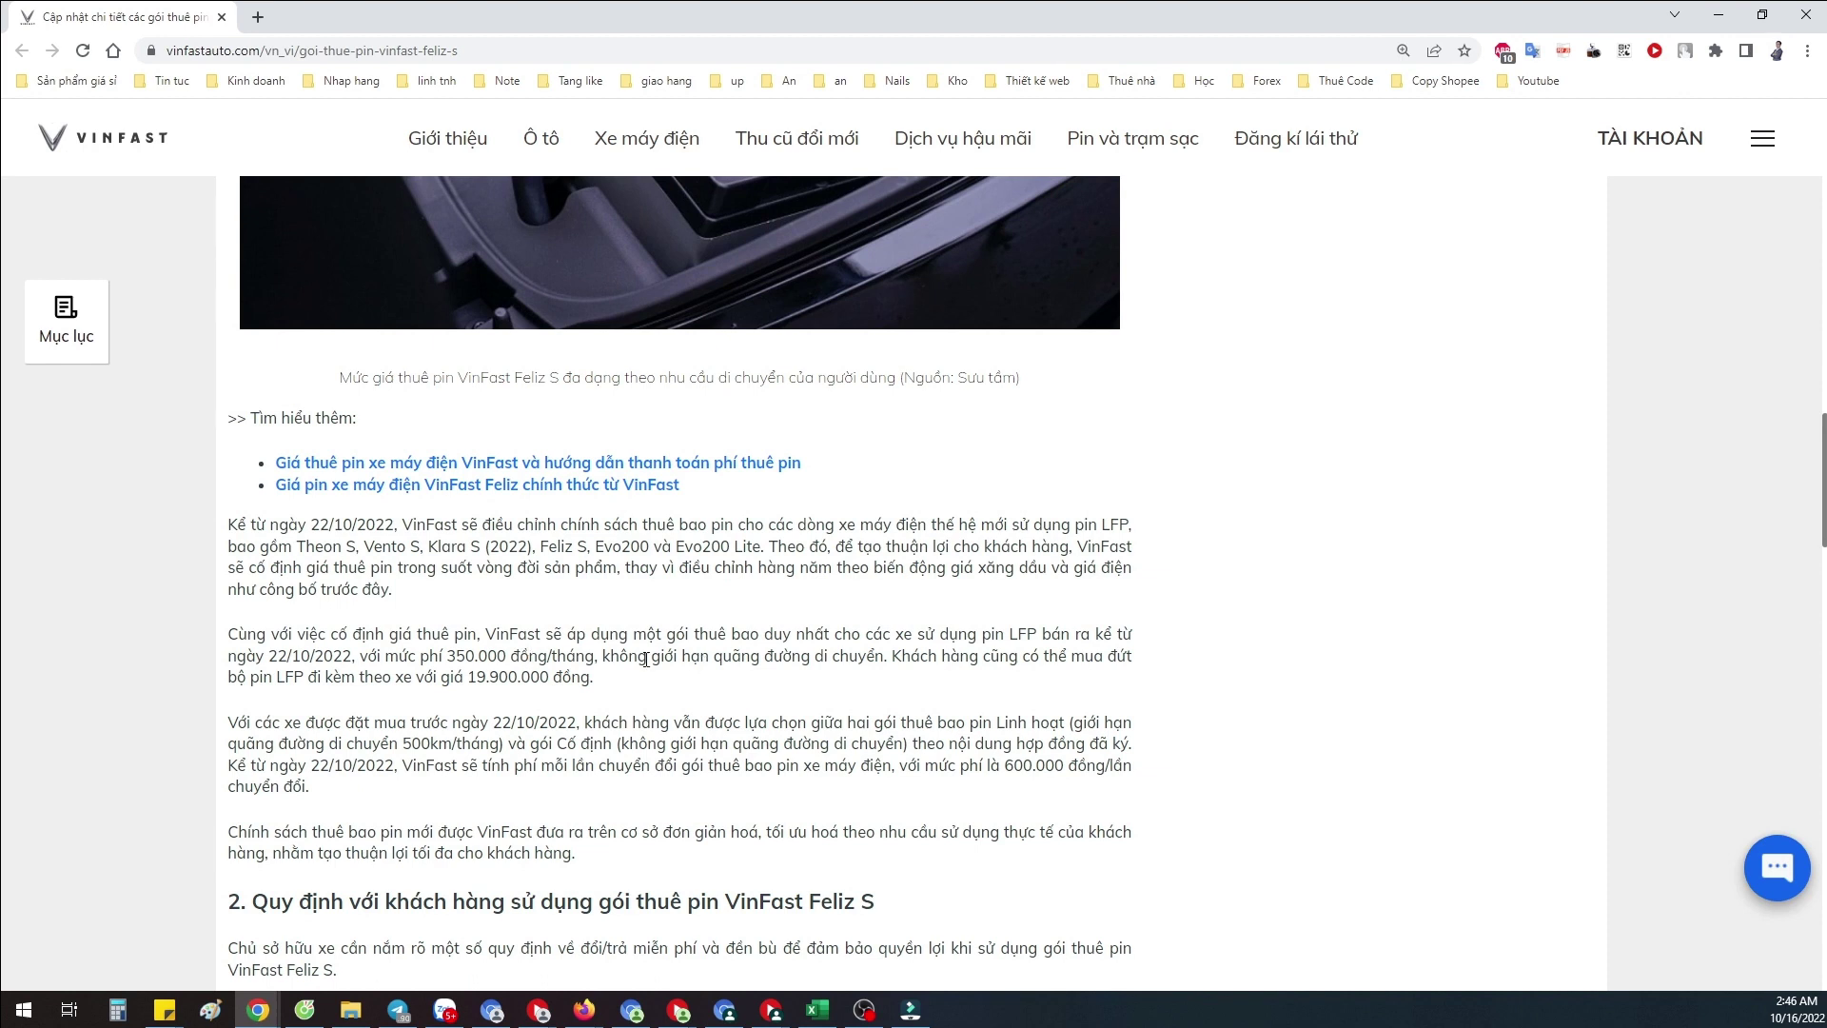
Read sections 1.1 and 1.2 of the article on the flexible and fixed battery rental packages.
scroll(646, 658, "up", 5)
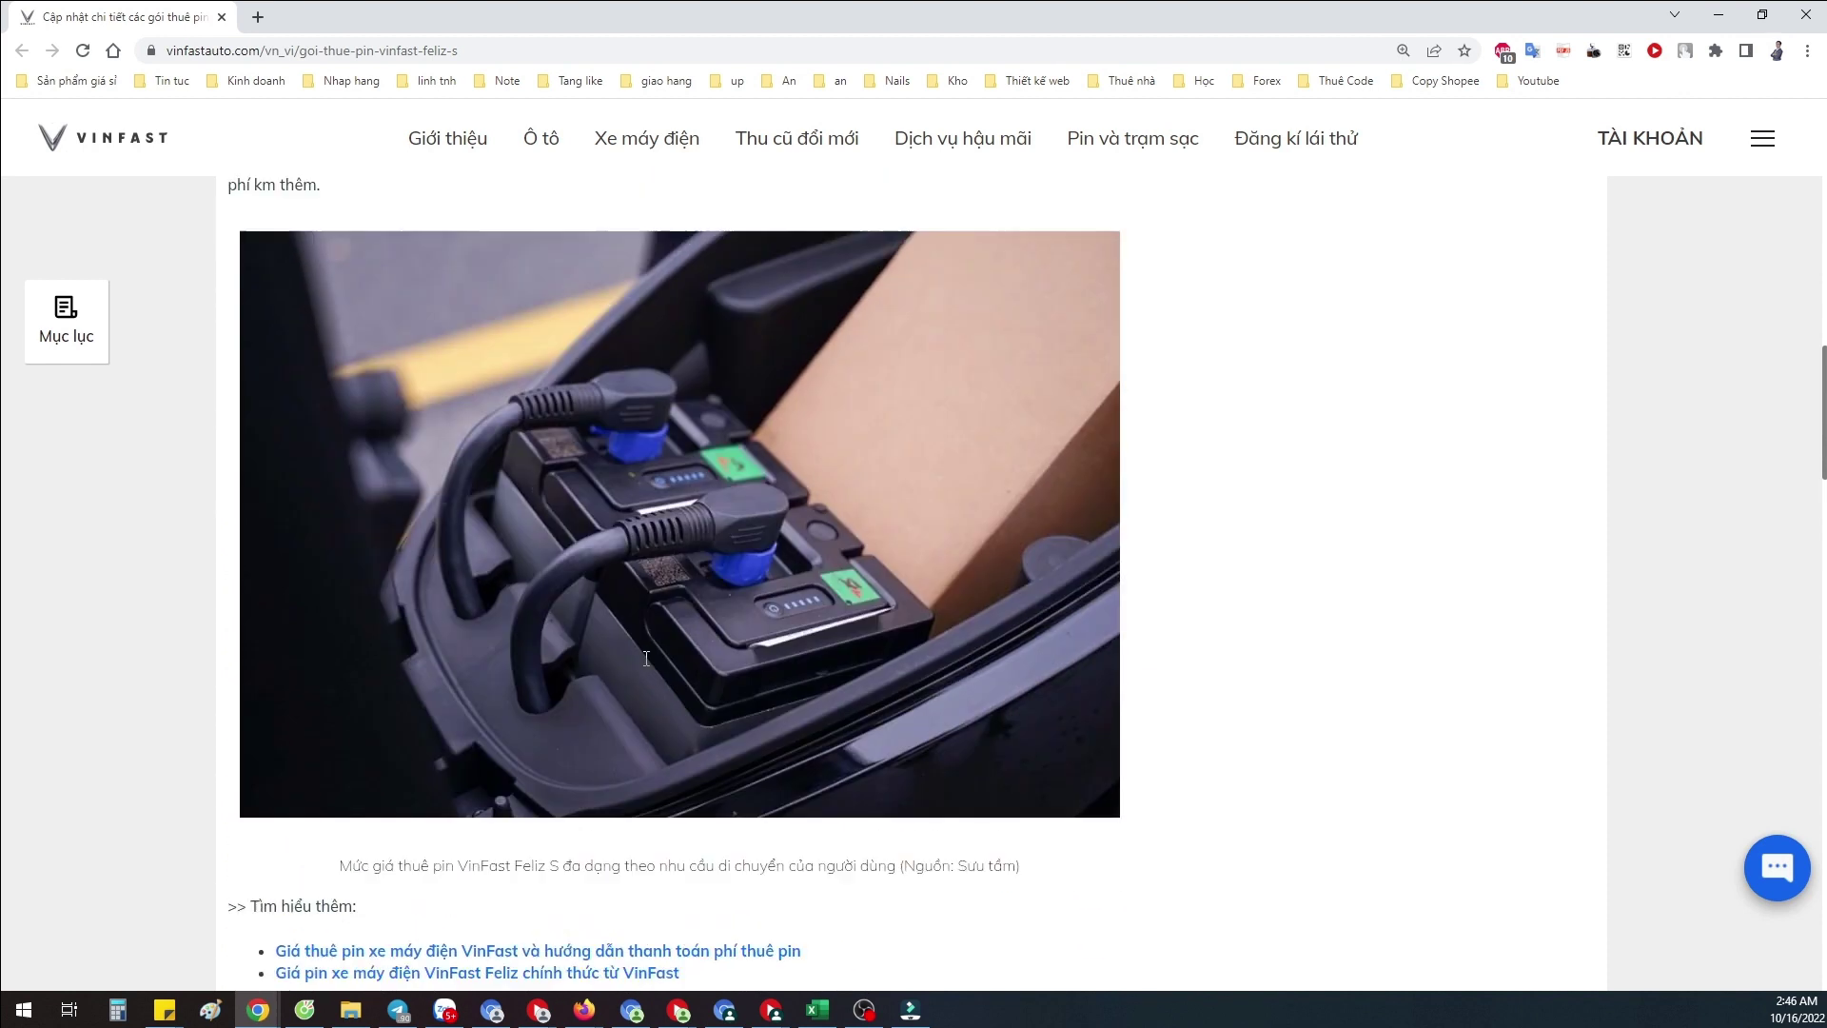
scroll(646, 658, "up", 7)
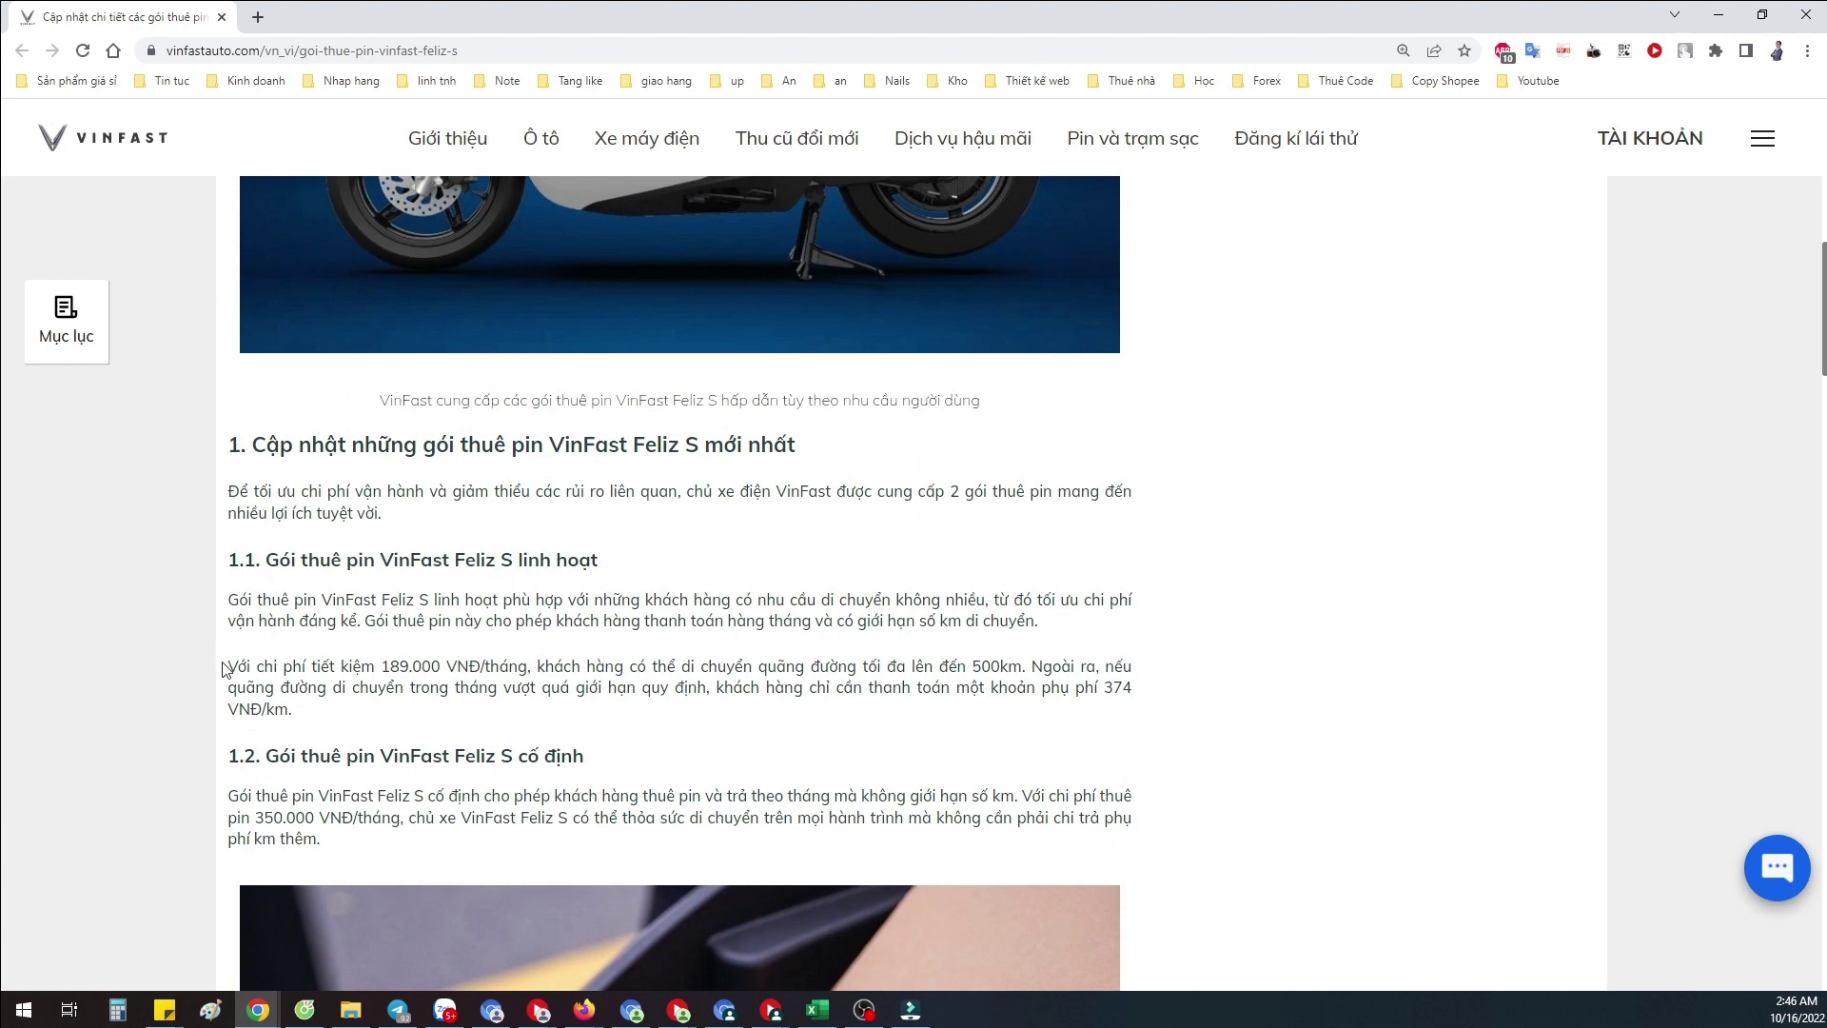
left_click_drag(229, 665, 412, 685)
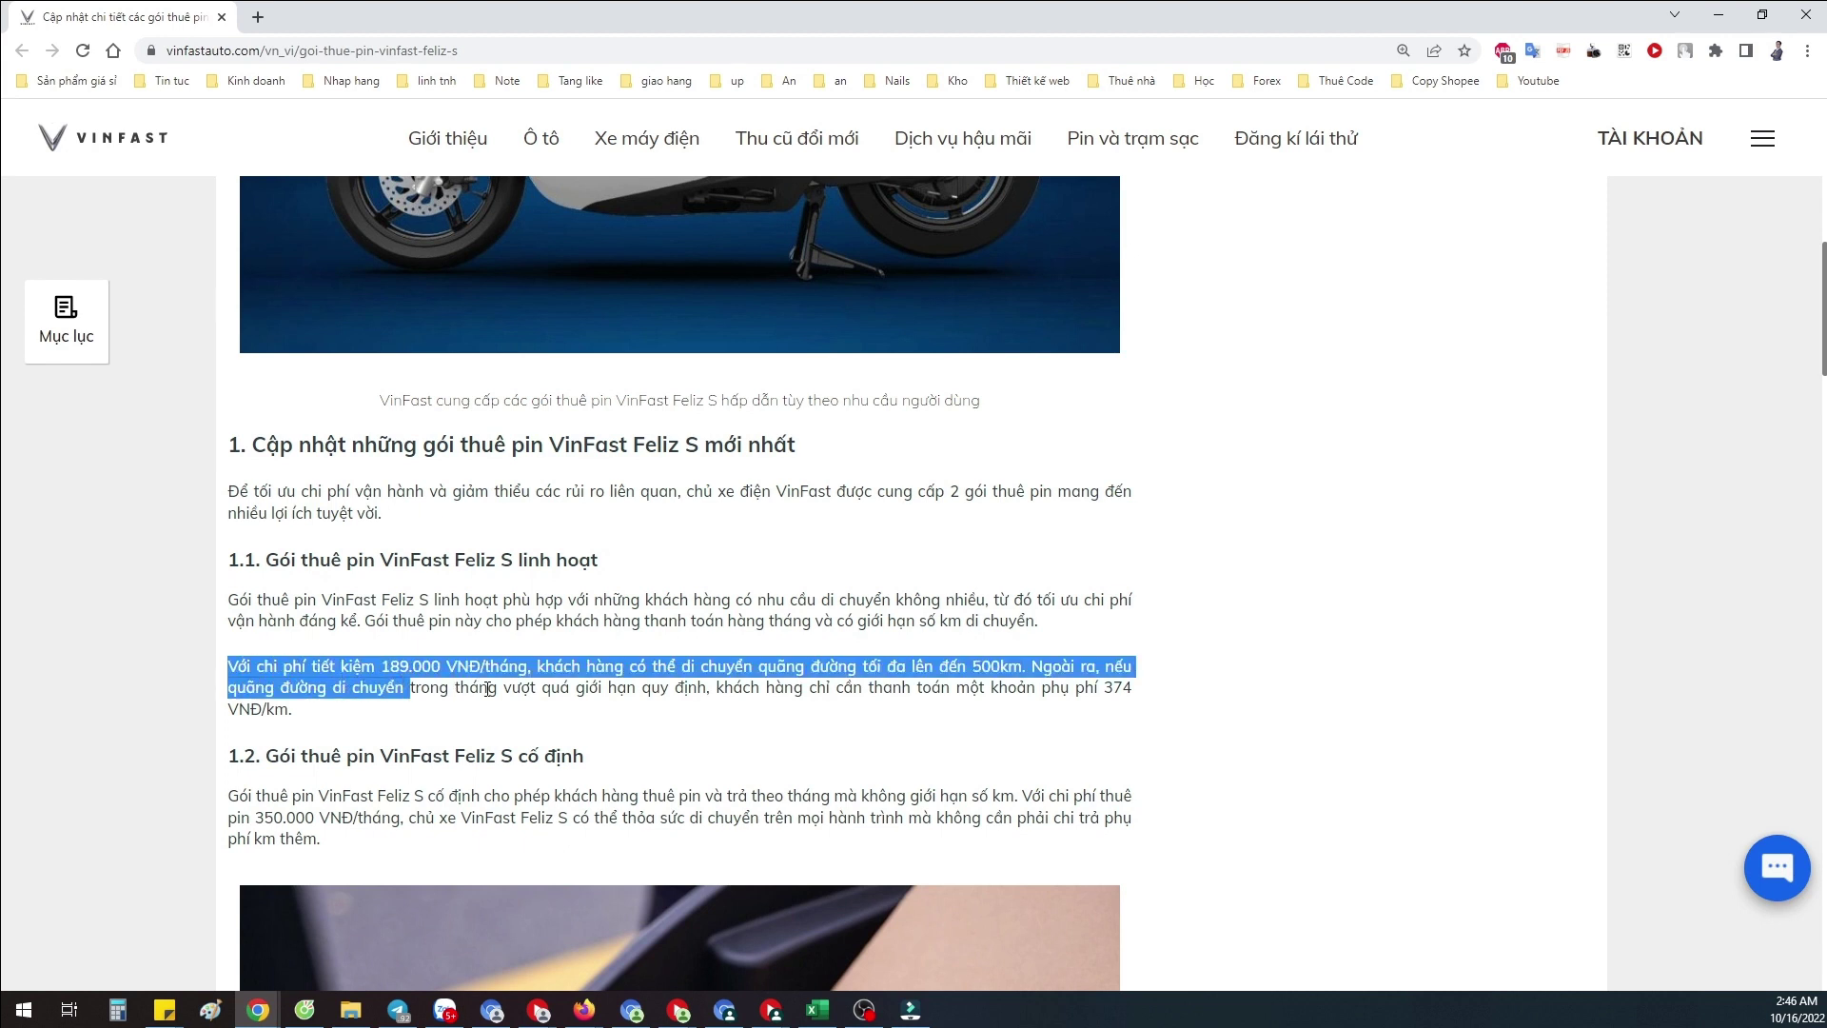
left_click(419, 694)
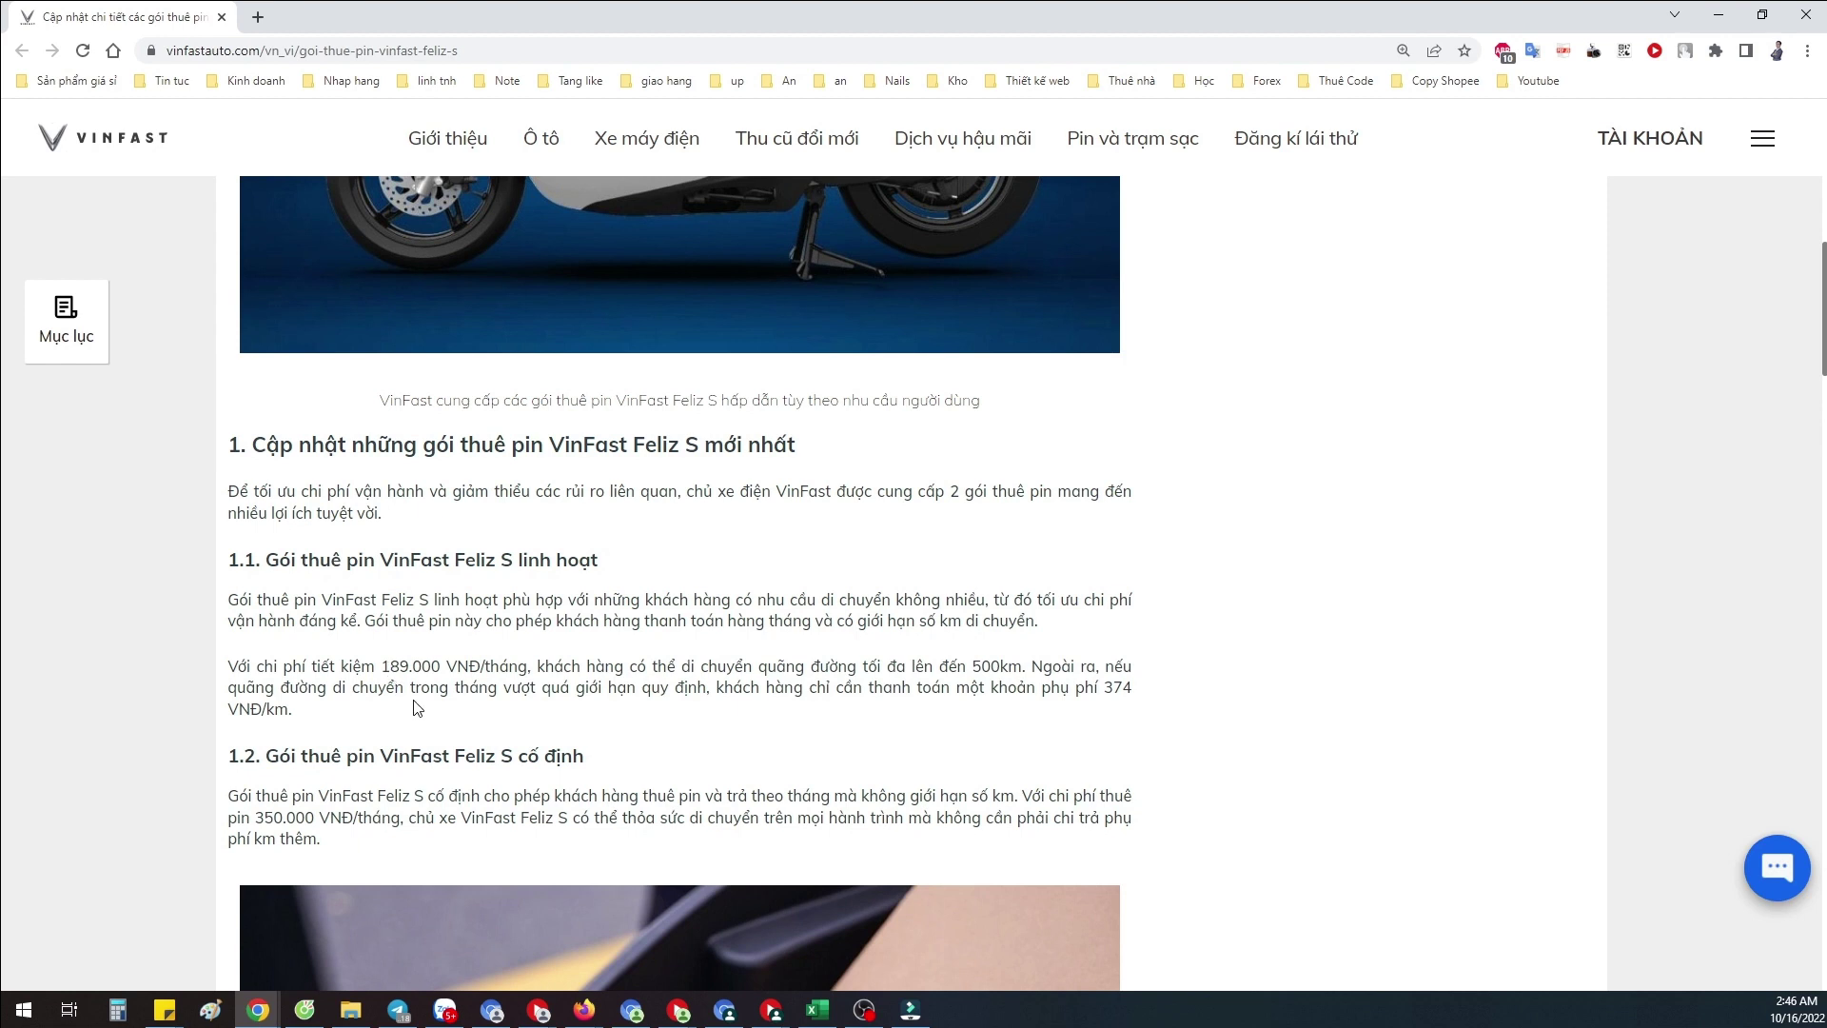
left_click_drag(415, 708, 408, 687)
left_click(407, 669)
scroll(331, 810, "down", 1)
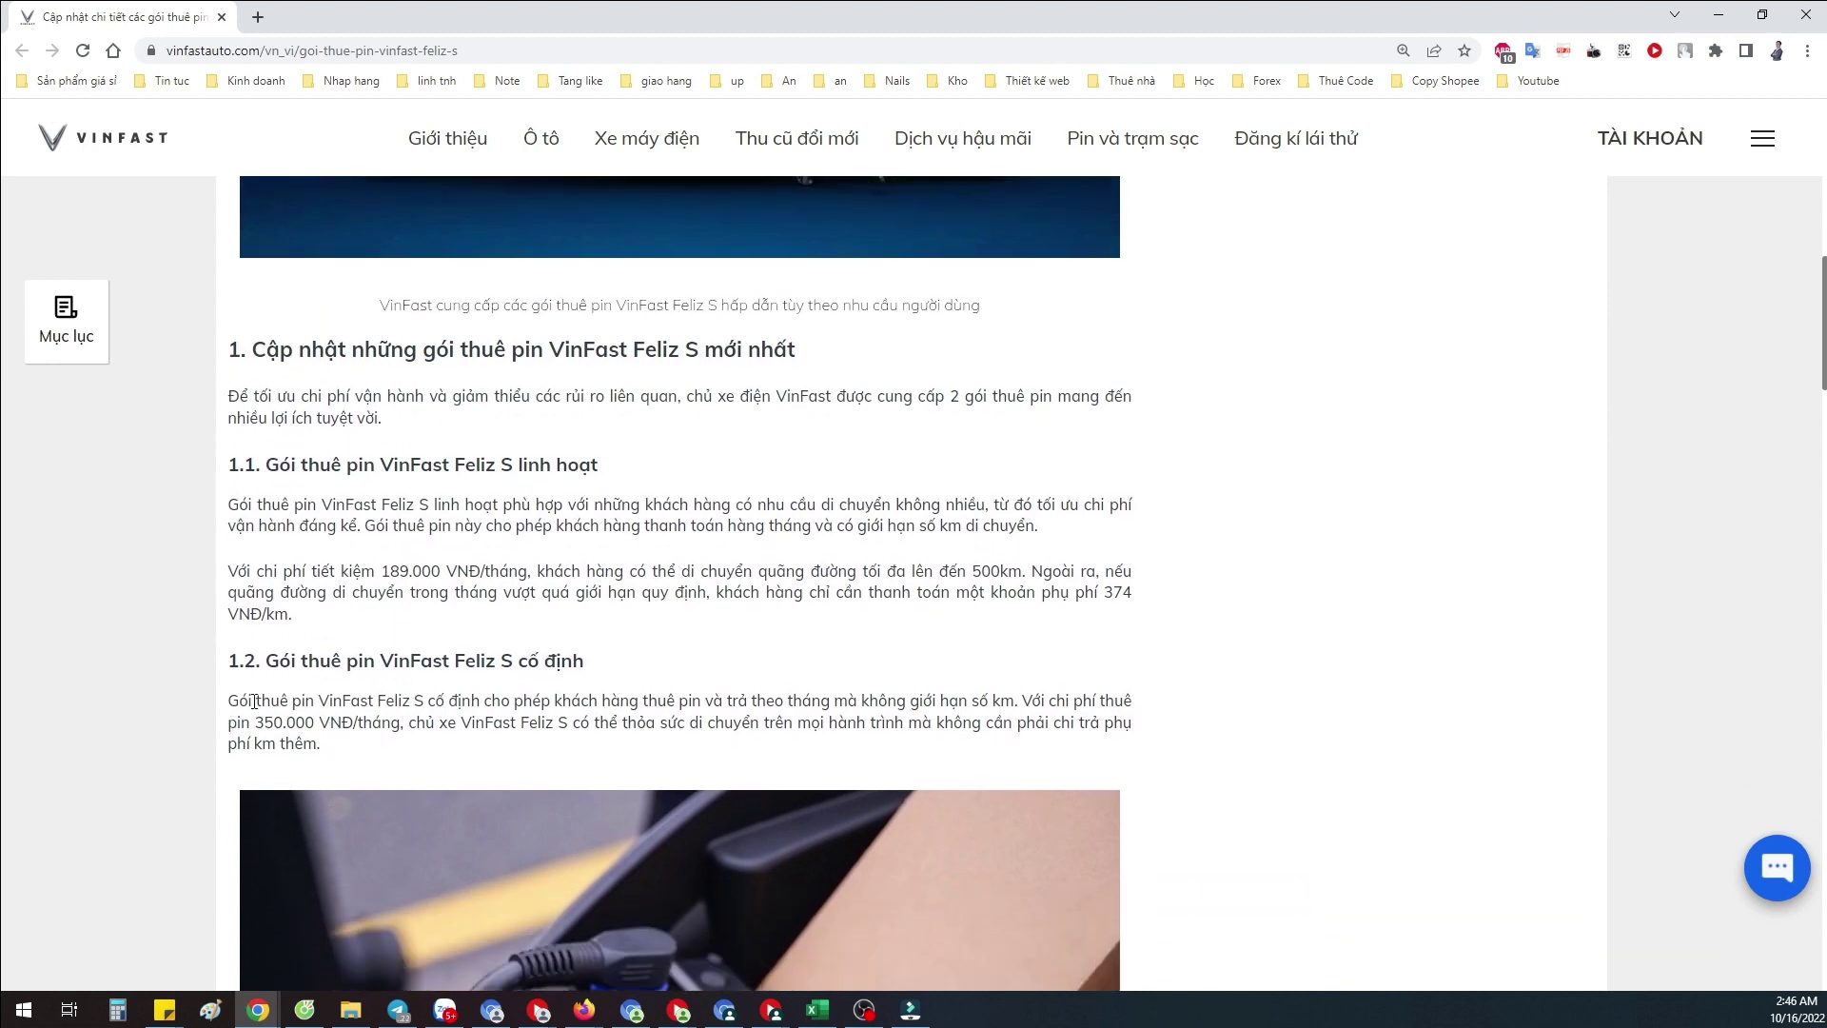
left_click_drag(228, 723, 364, 725)
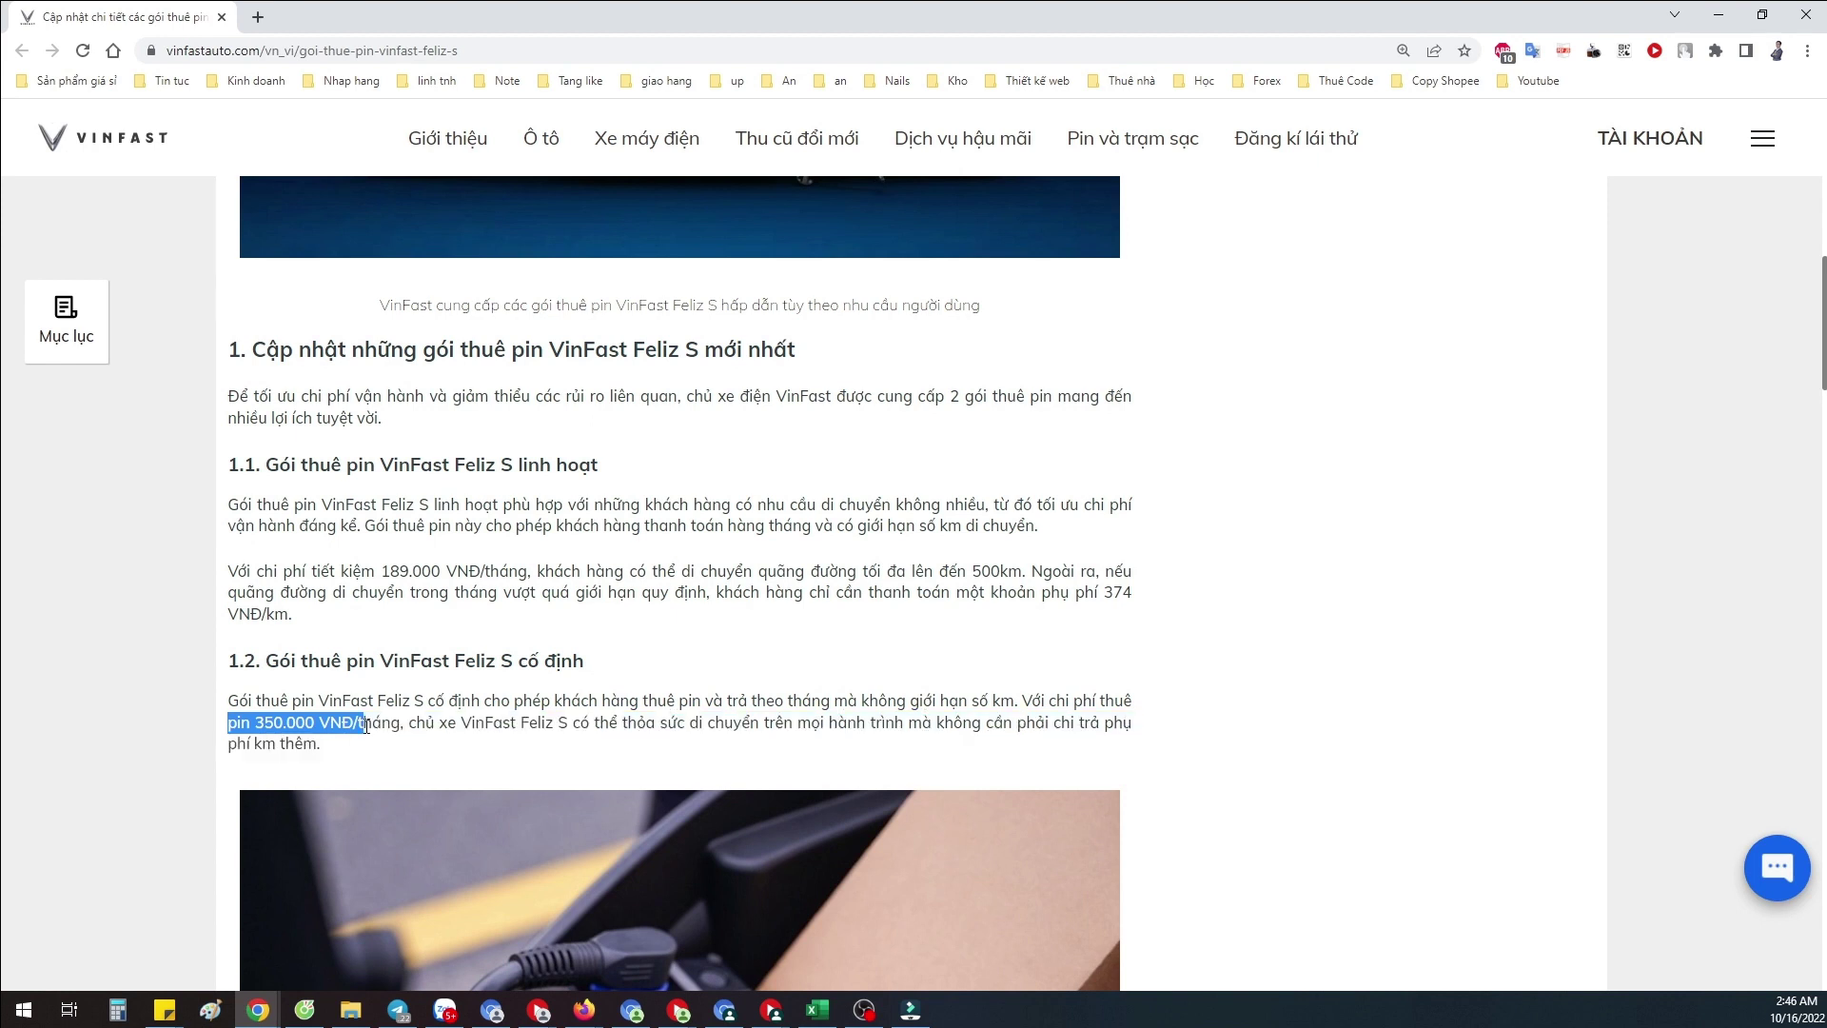
left_click(354, 745)
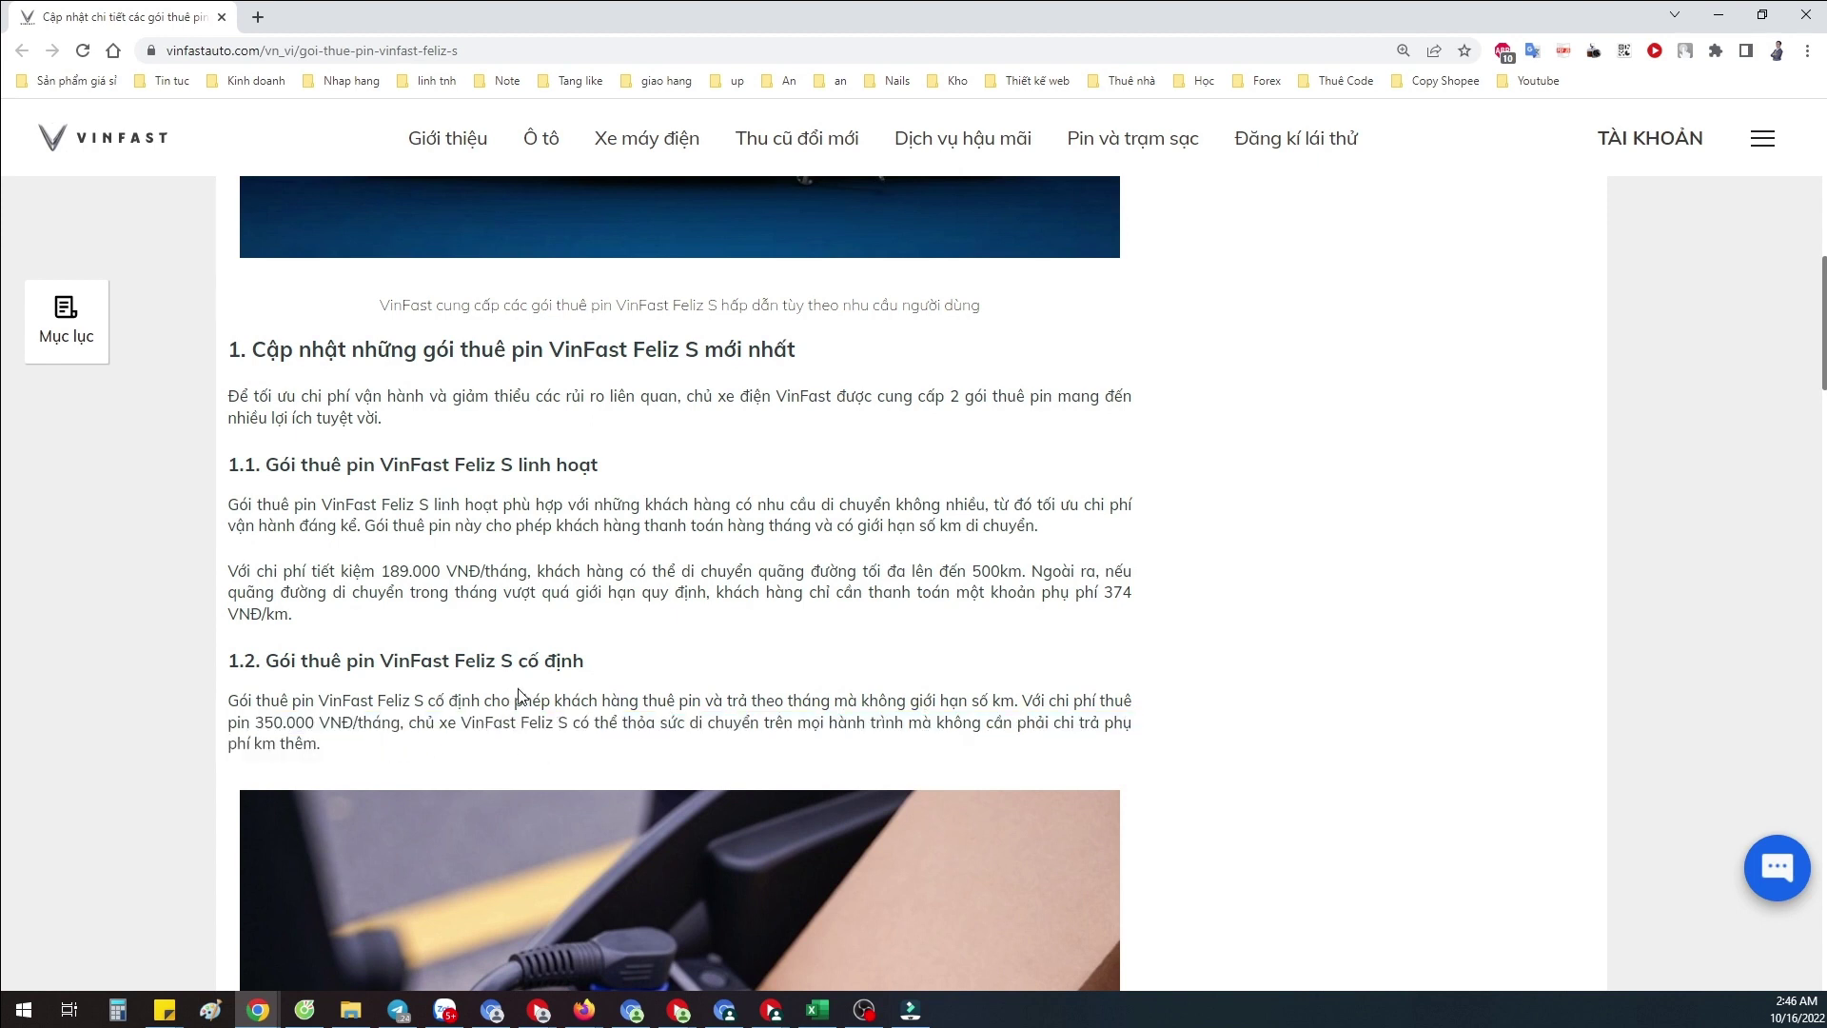
Recheck the monthly fee in the article's new subscription policy, and return to the monthly battery rental cell in Excel.
scroll(523, 683, "down", 3)
scroll(522, 682, "down", 10)
scroll(521, 700, "up", 4)
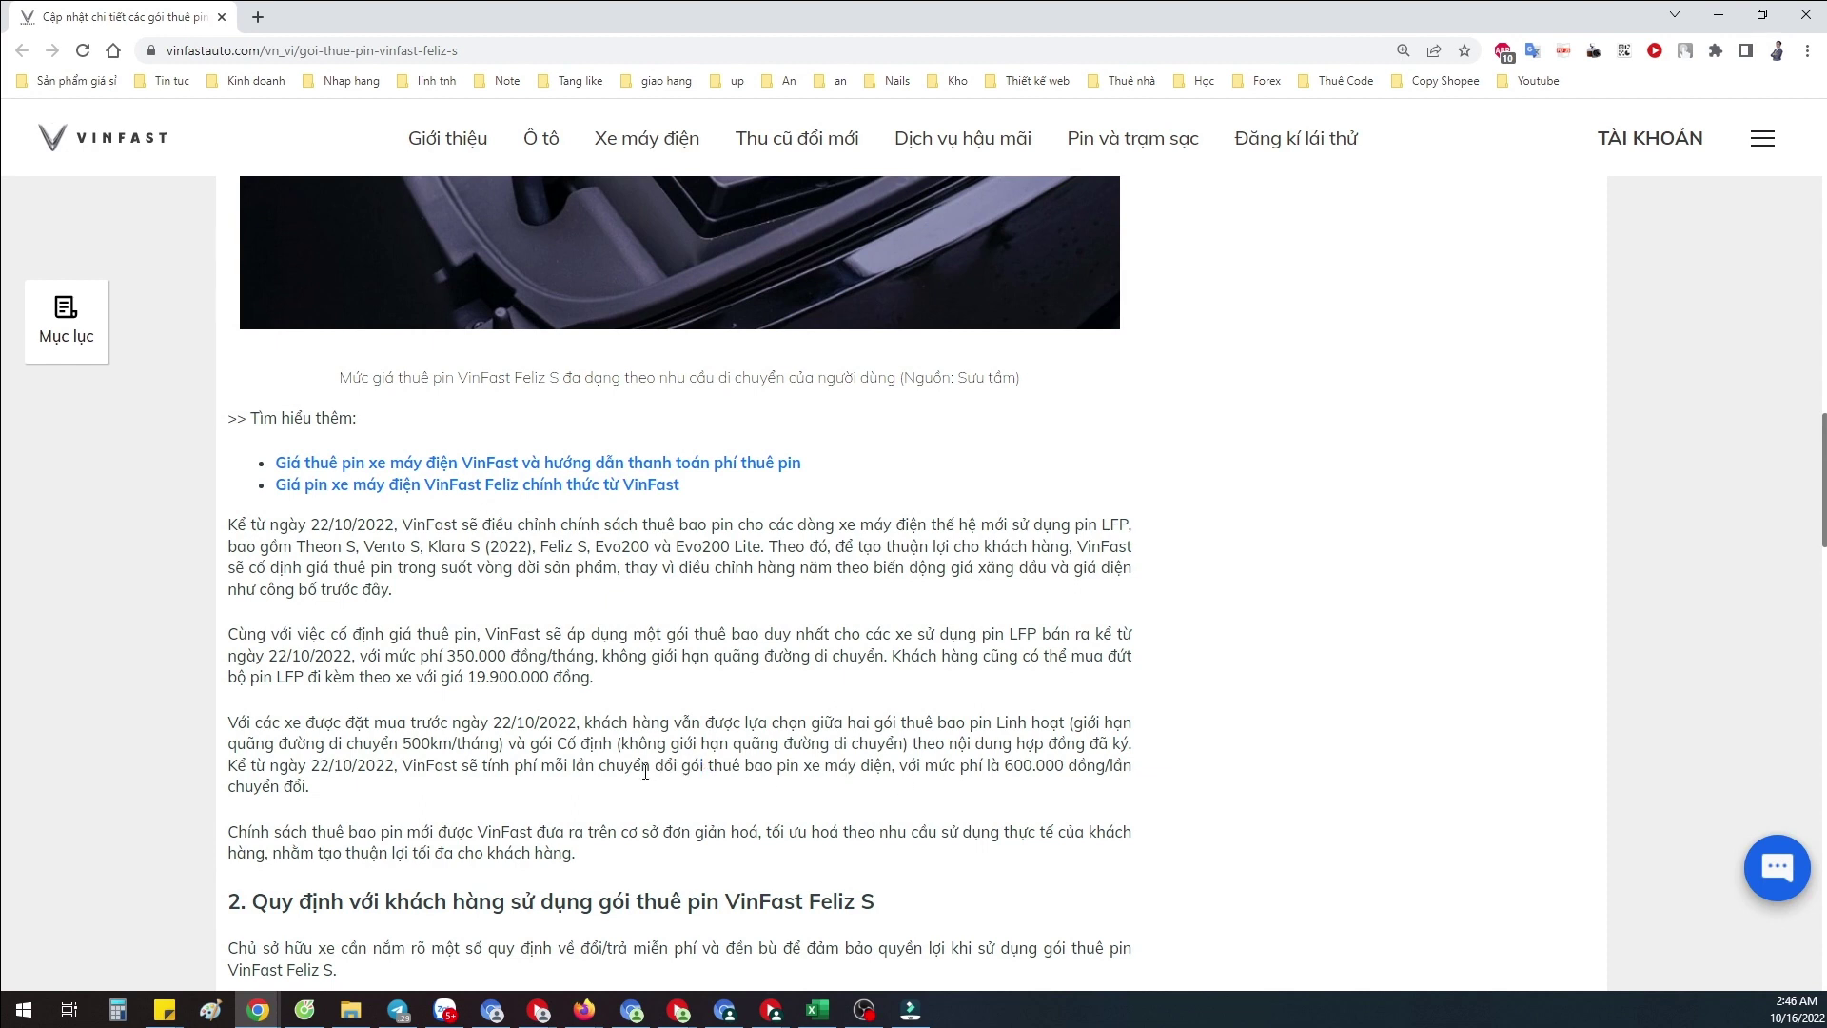
left_click_drag(400, 656, 489, 656)
left_click(489, 657)
left_click(1718, 12)
left_click(1518, 585)
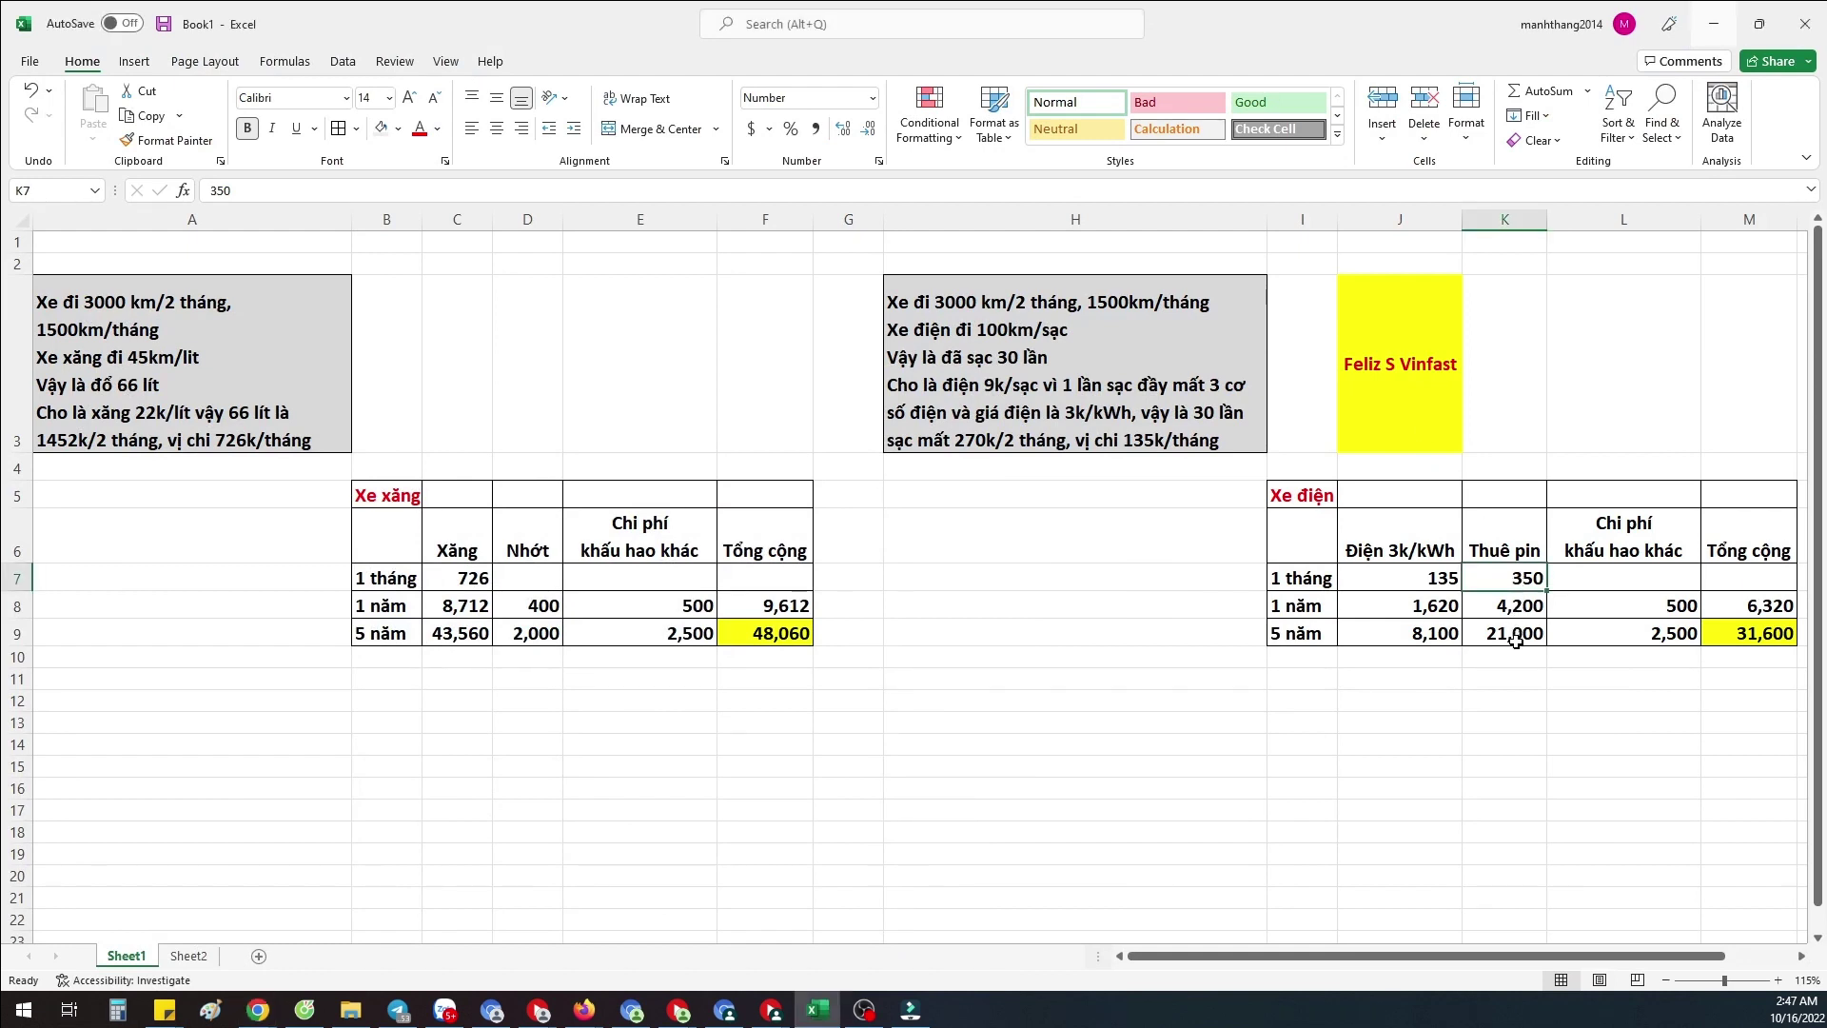
Review the Xe điện table's one-year electricity, battery rental, depreciation and total costs, and the five-year electricity cost.
left_click(1395, 608)
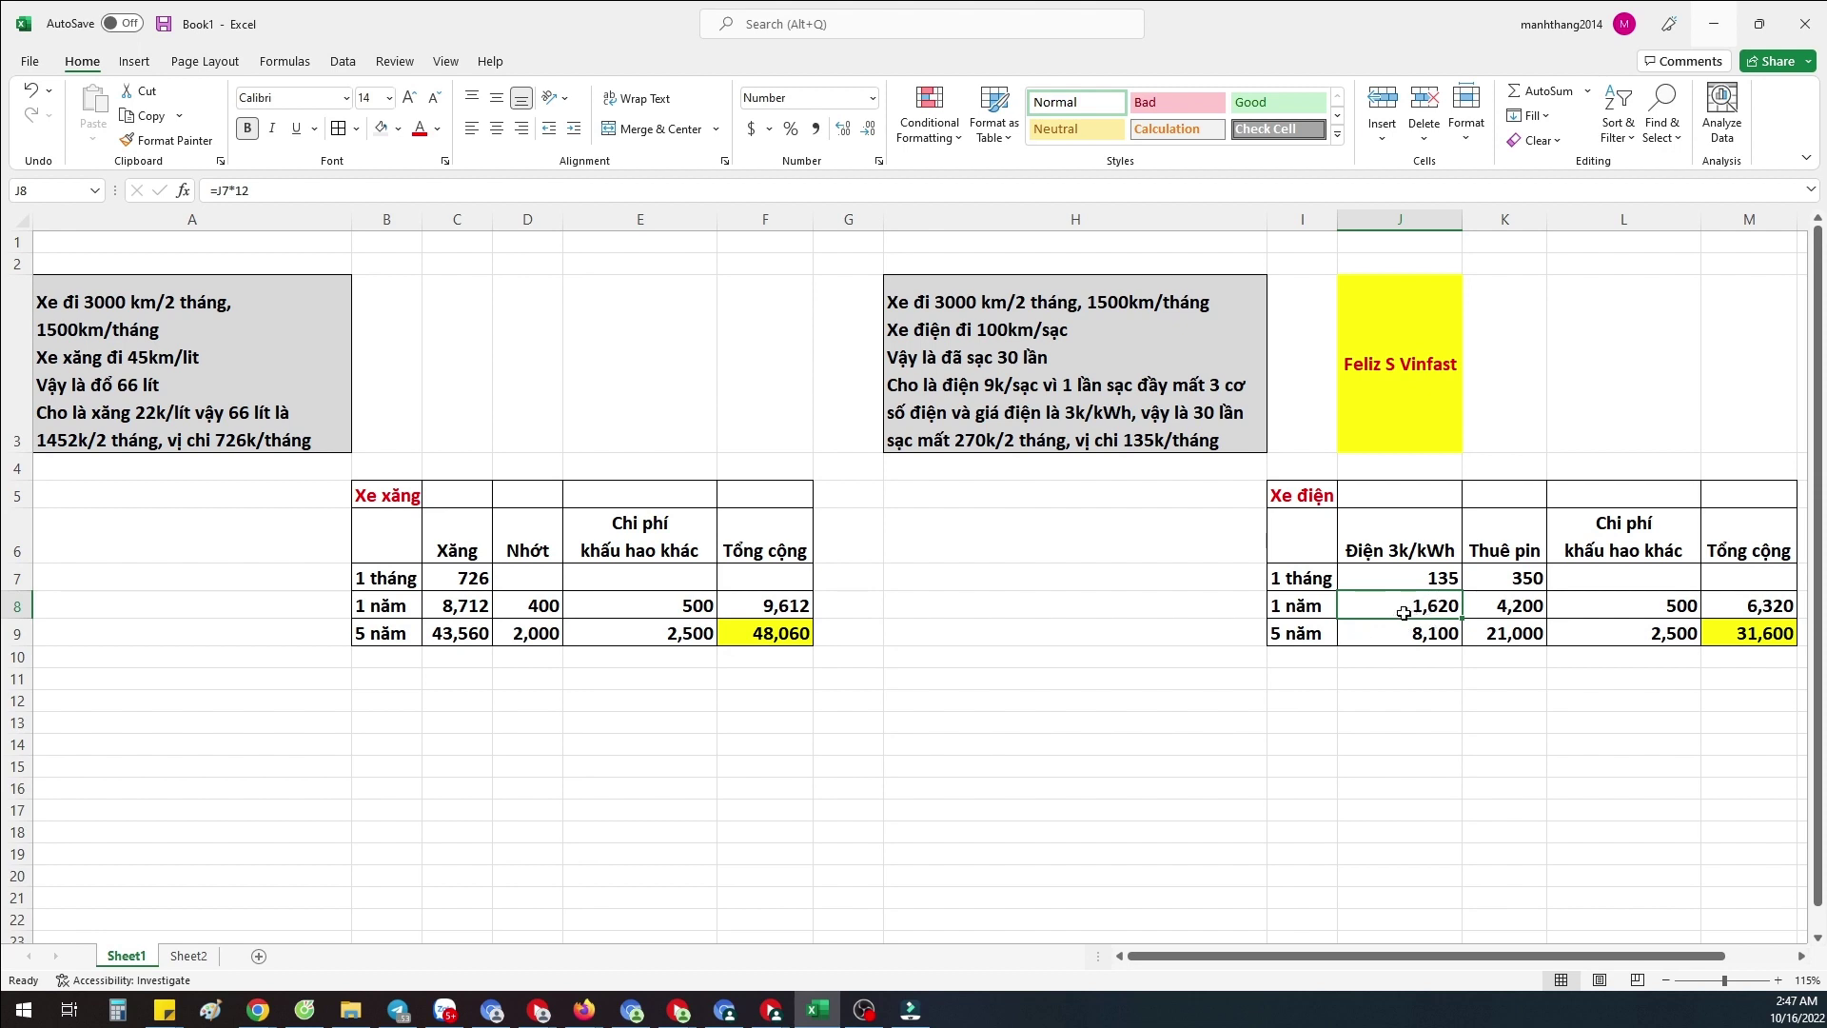
left_click(1419, 580)
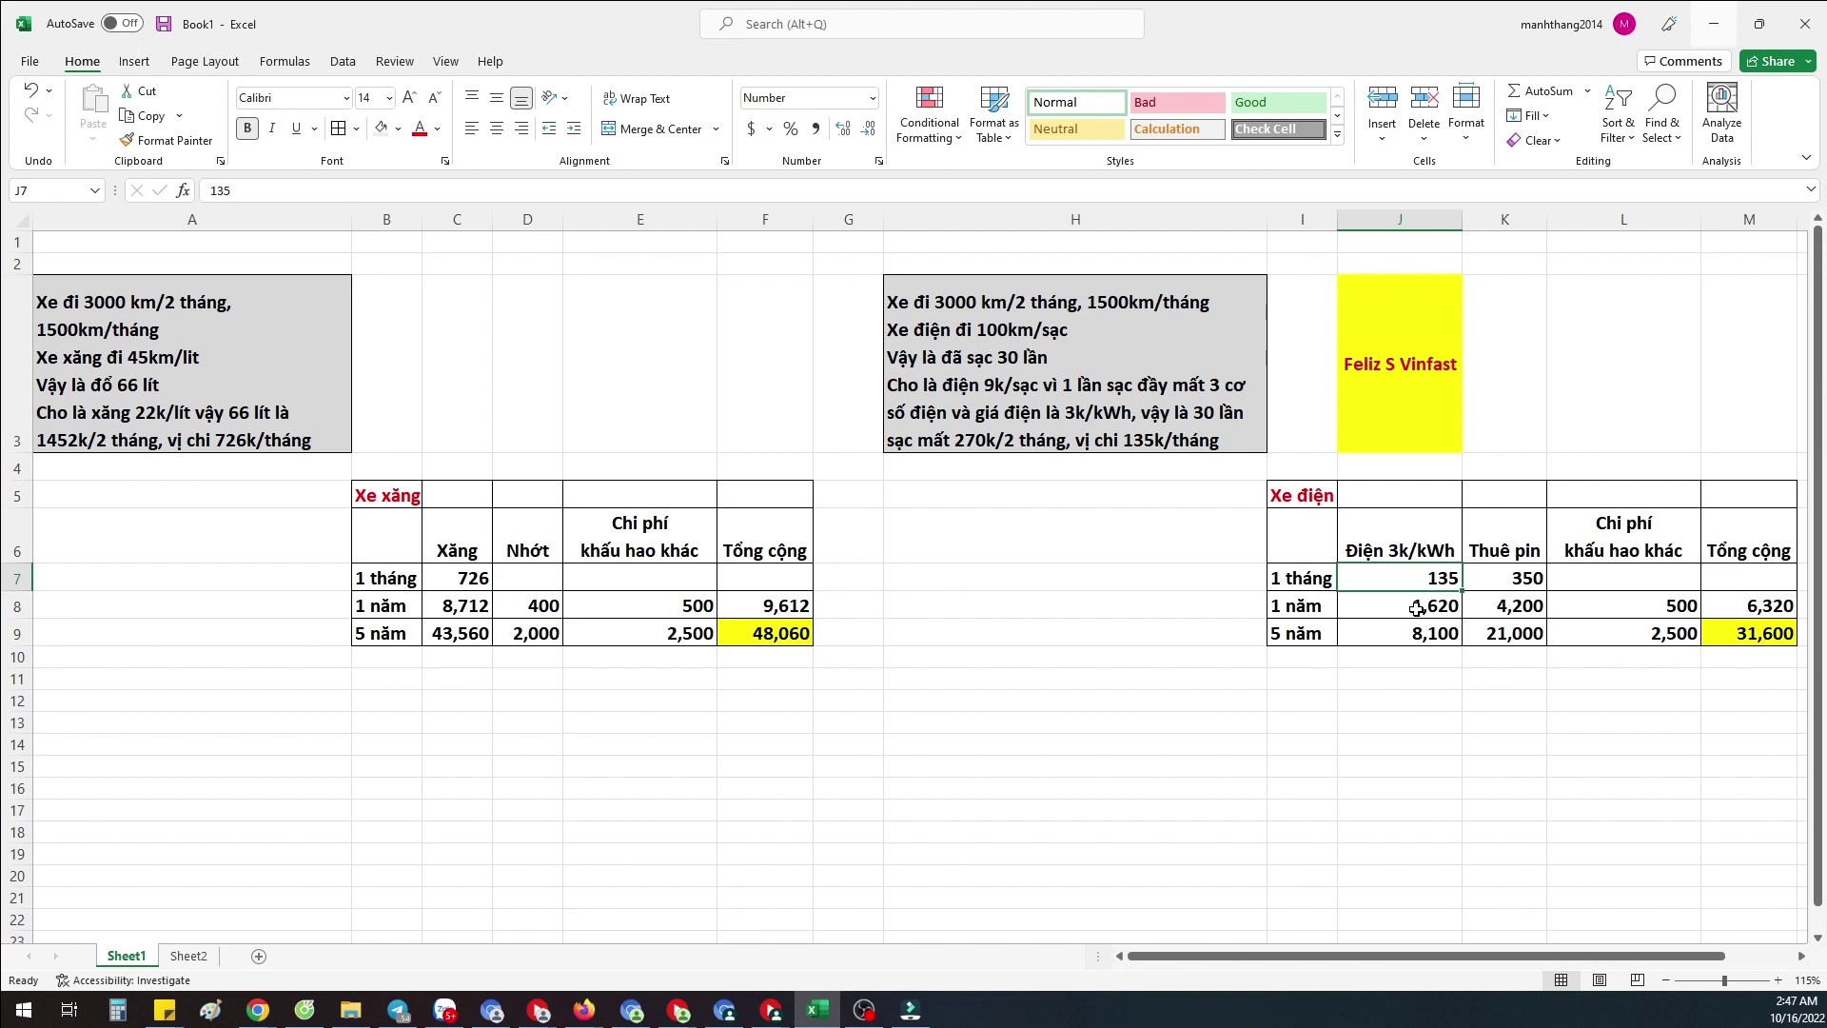
left_click(1520, 607)
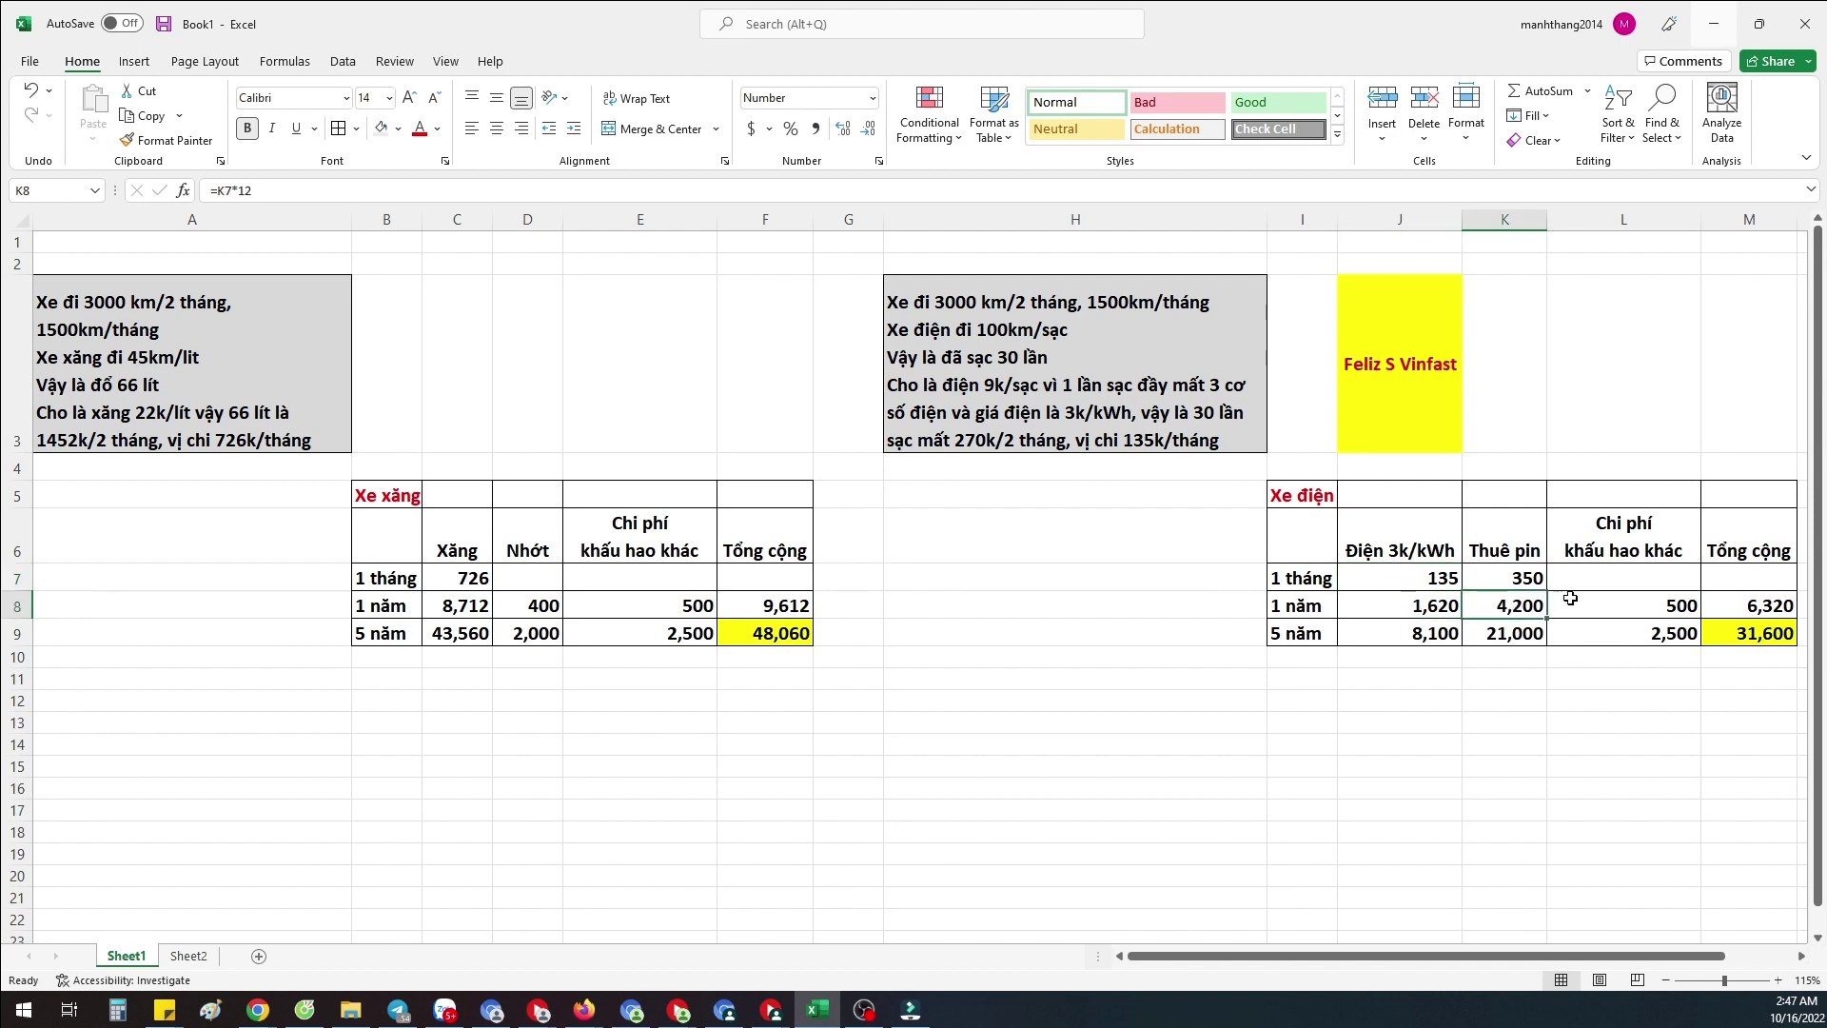
left_click(1604, 609)
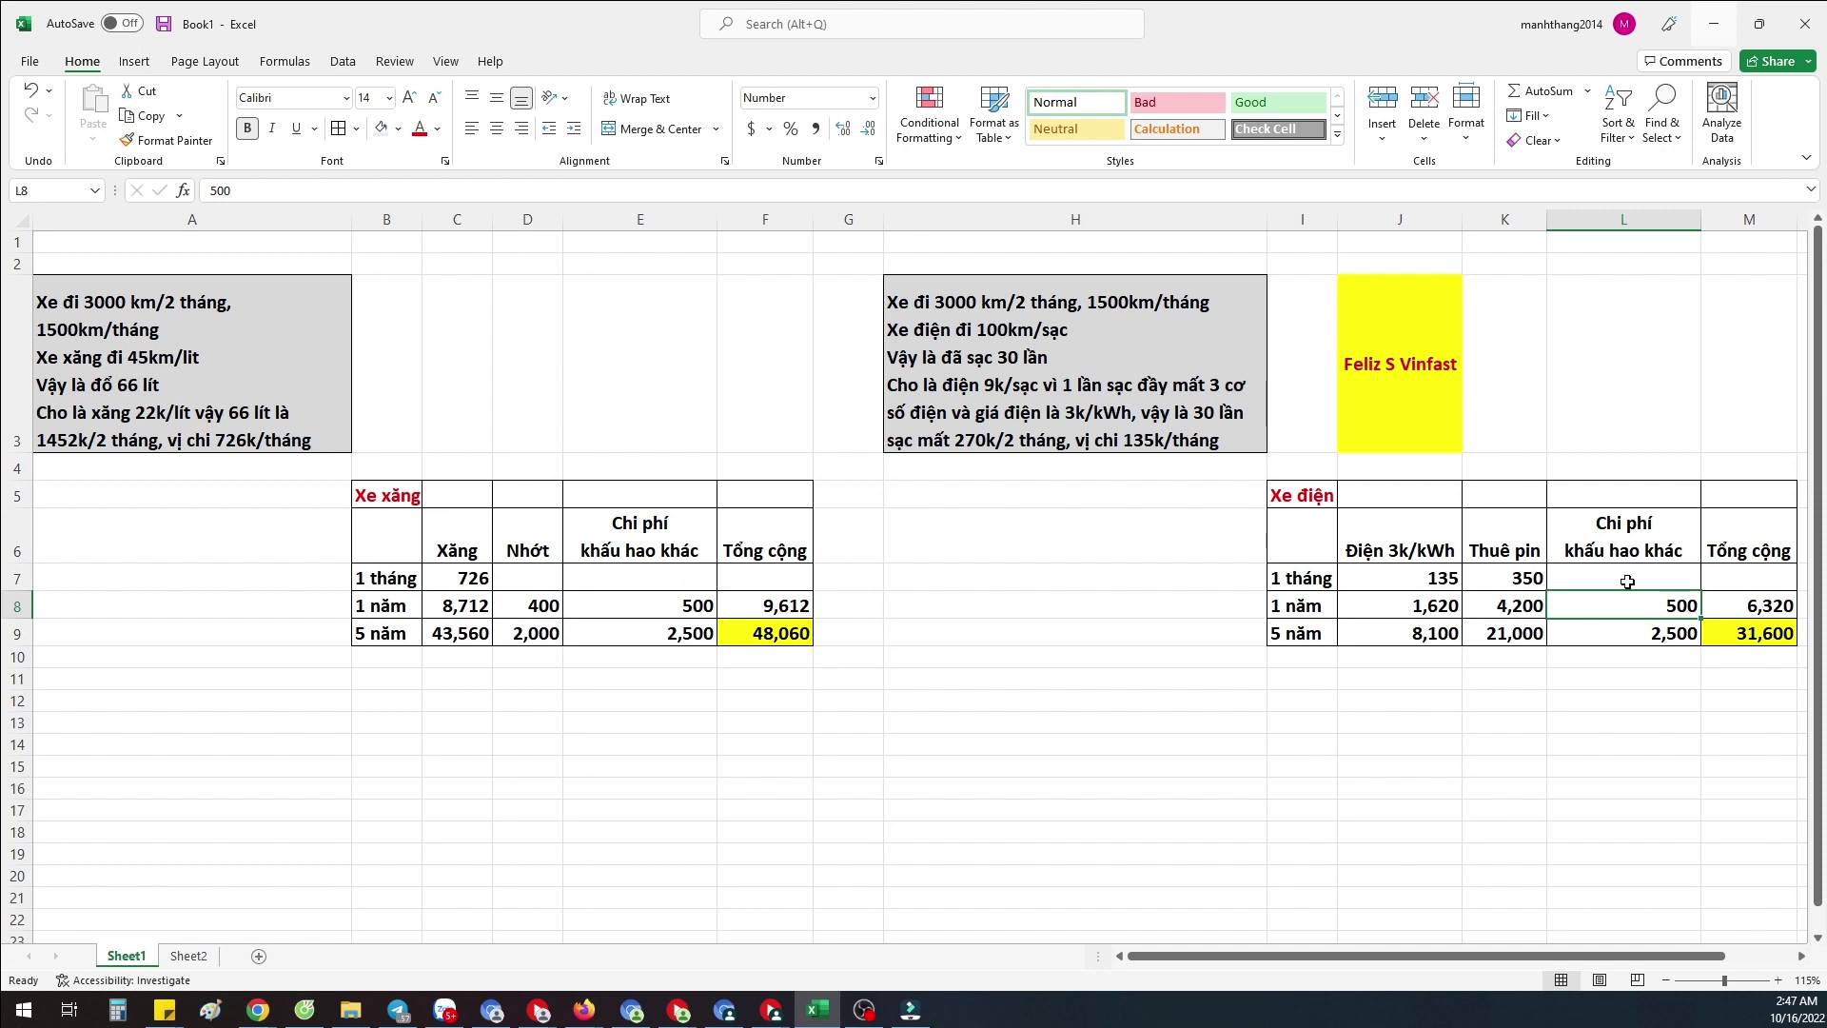
left_click(1627, 583)
left_click(1627, 598)
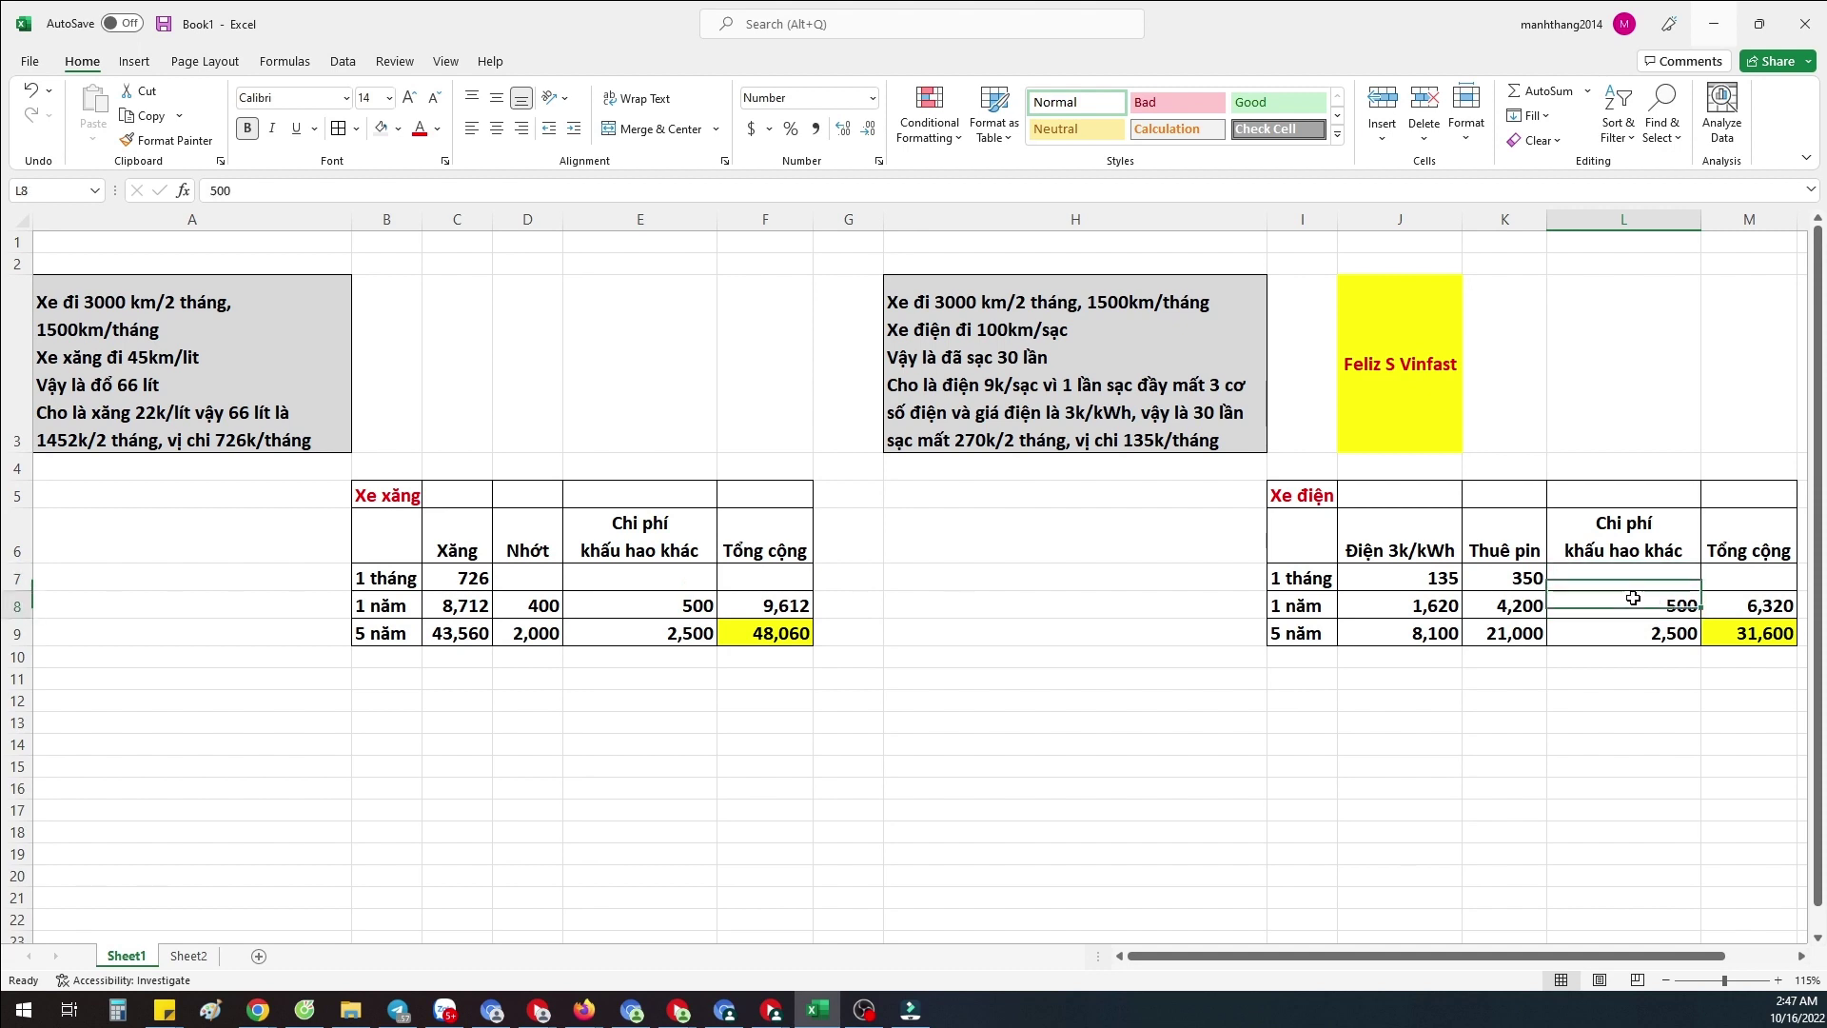
left_click(1652, 583)
left_click(1627, 605)
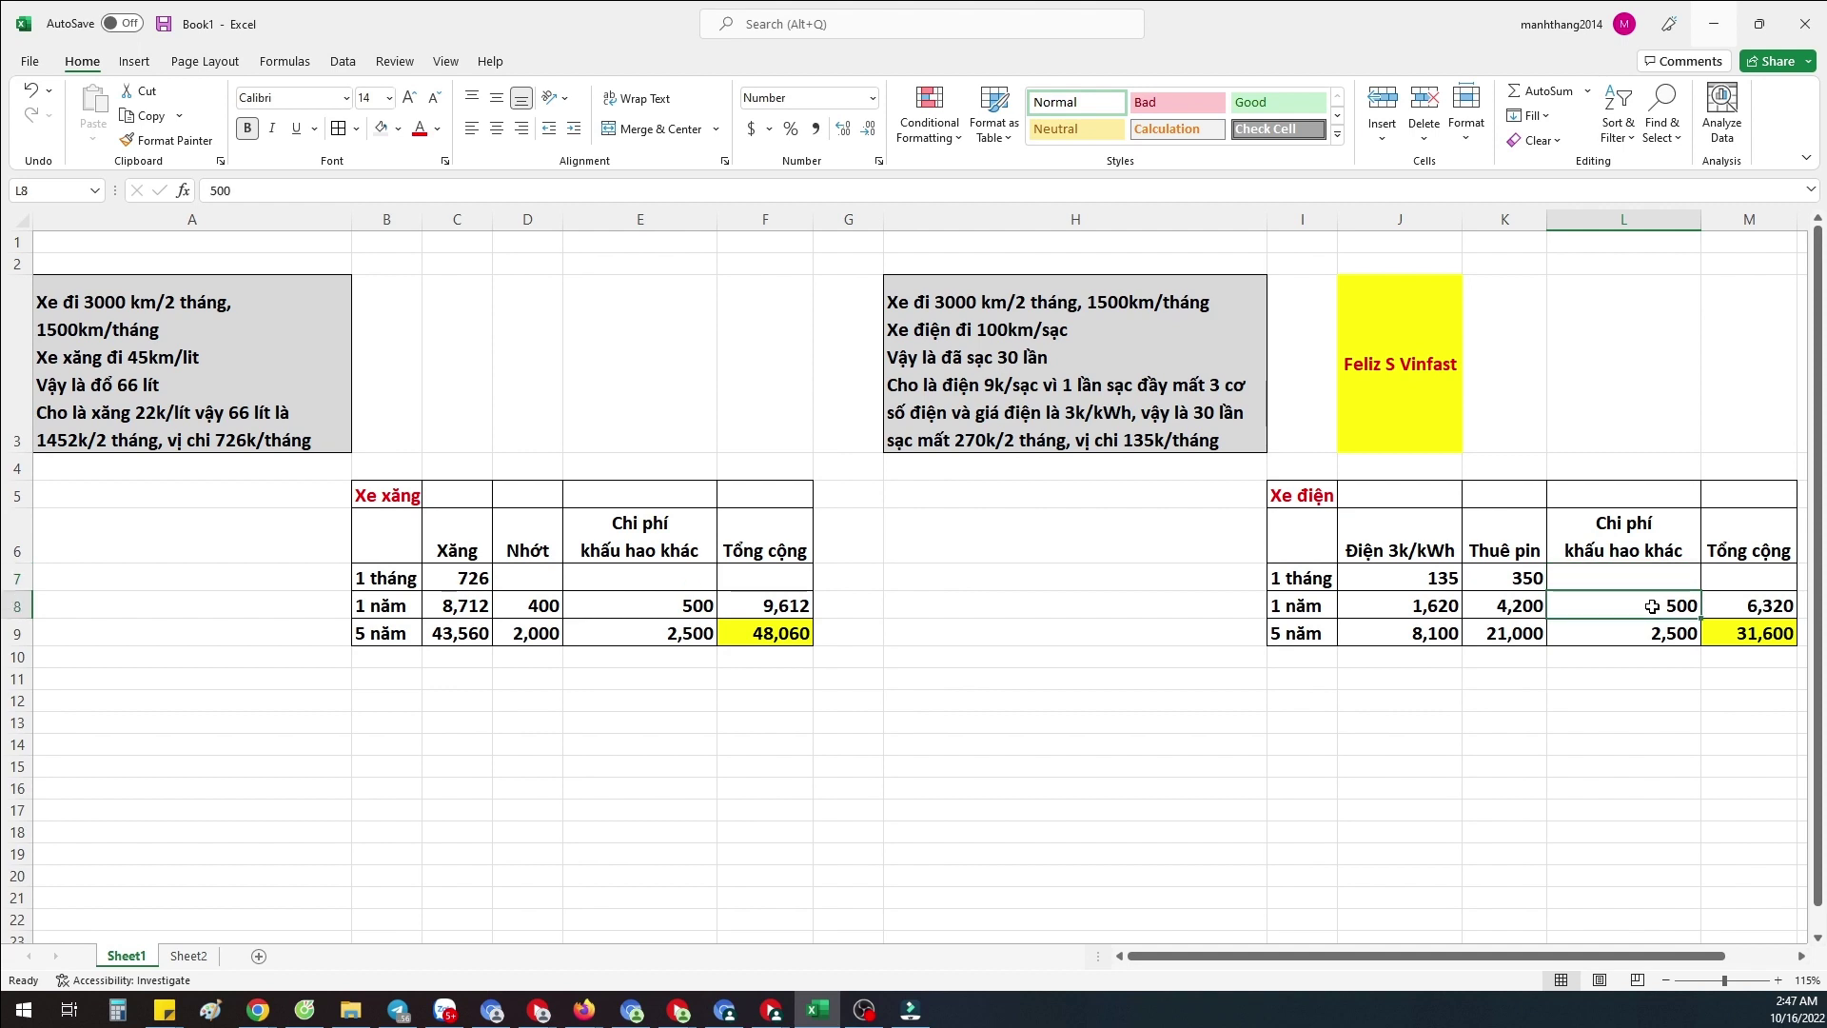
left_click(1744, 607)
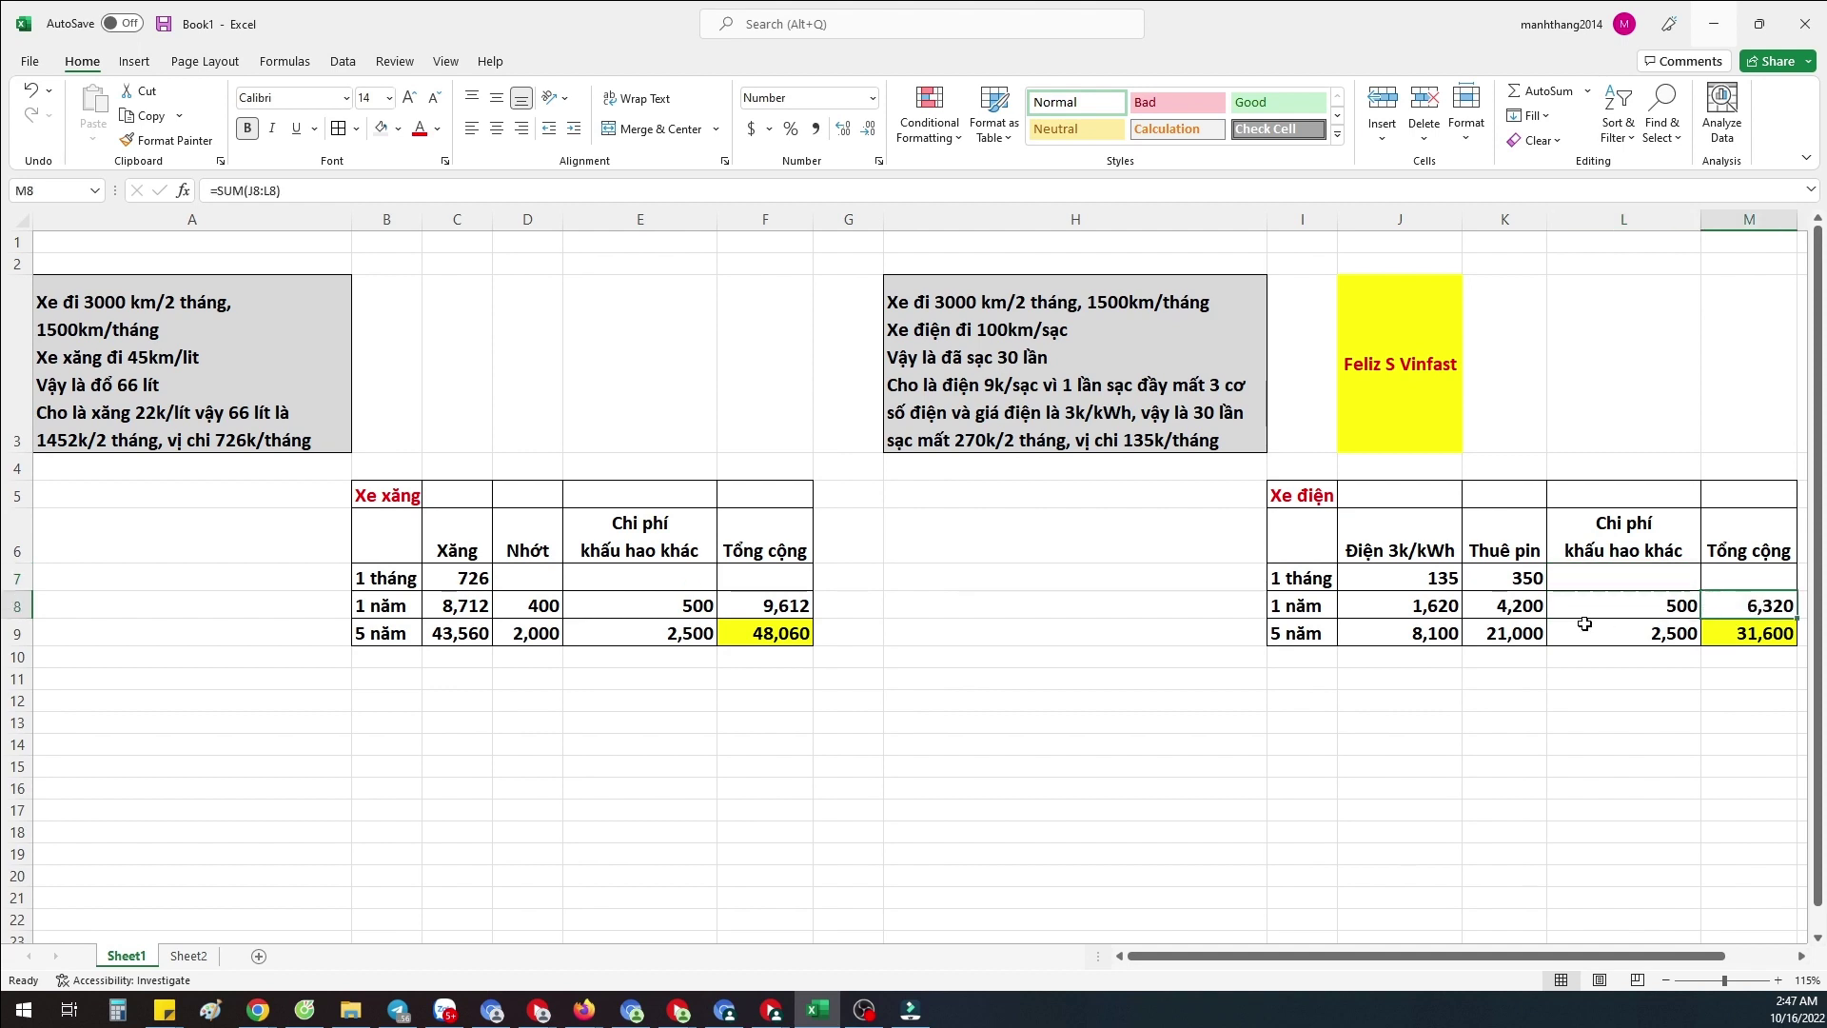
left_click(1372, 633)
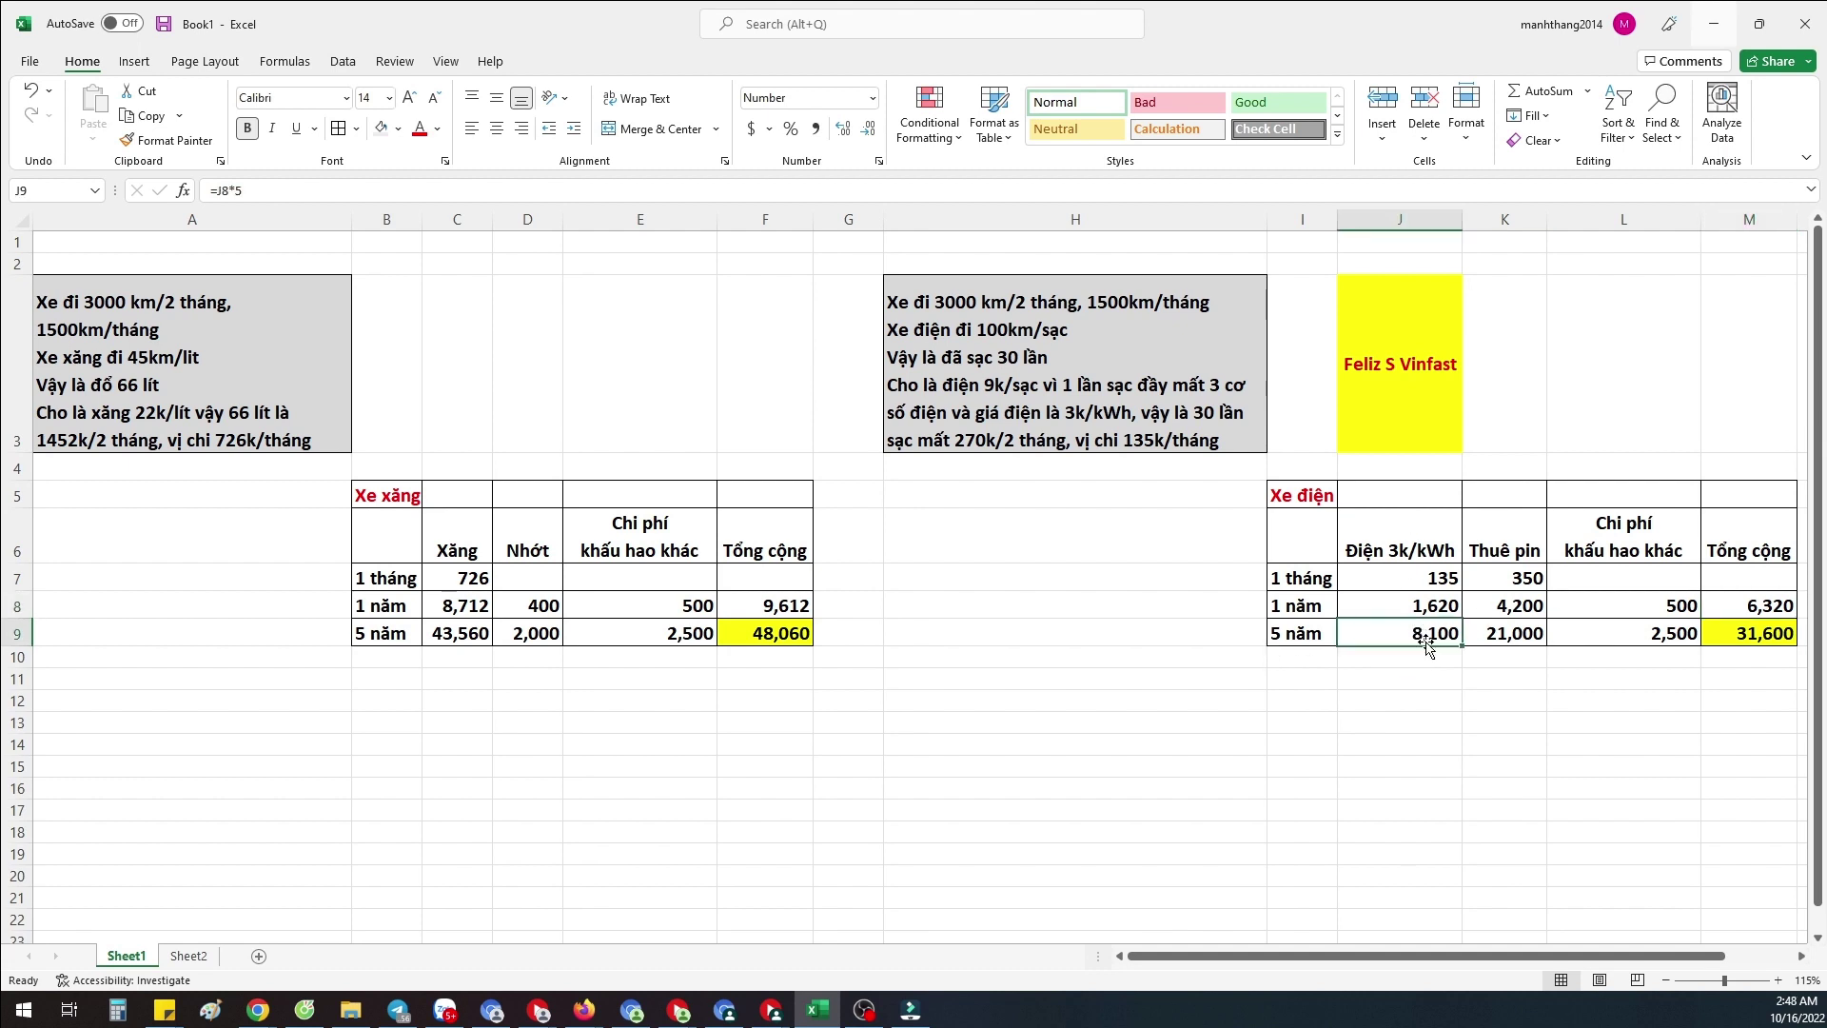
Review the five-year battery rental, depreciation and total costs in the Xe điện table.
left_click(1510, 637)
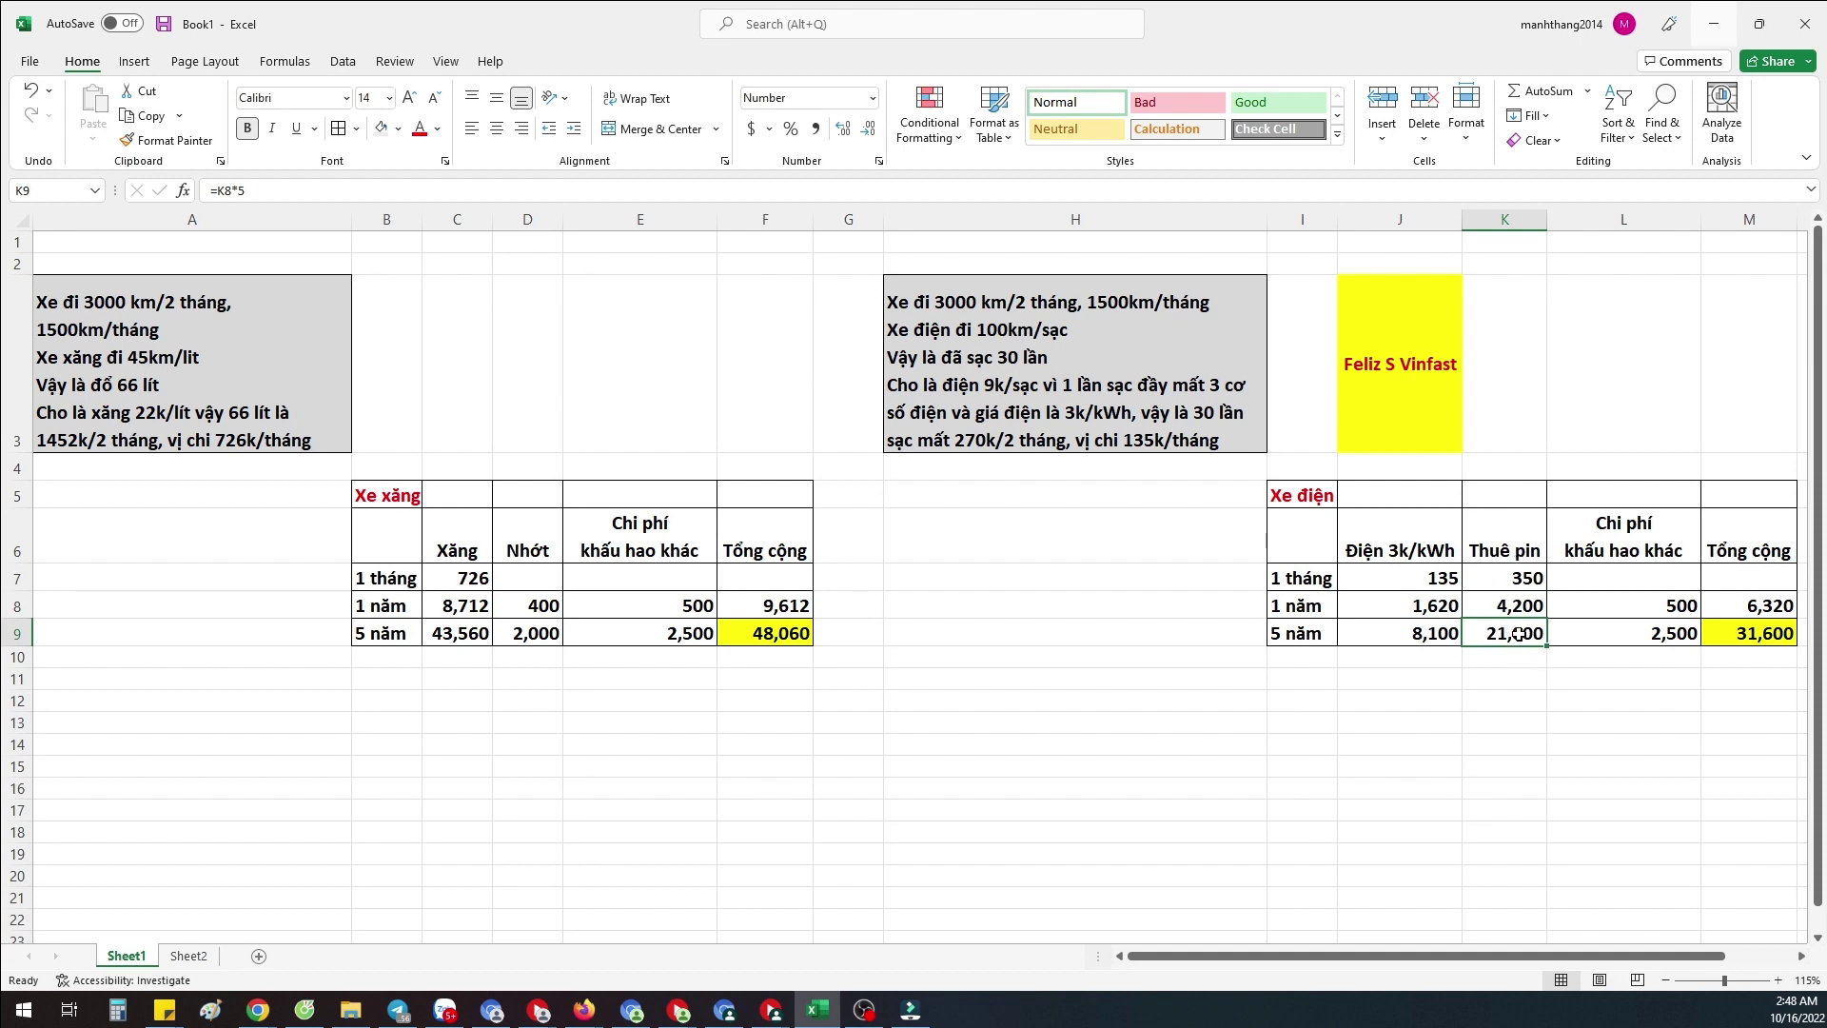
left_click(1667, 639)
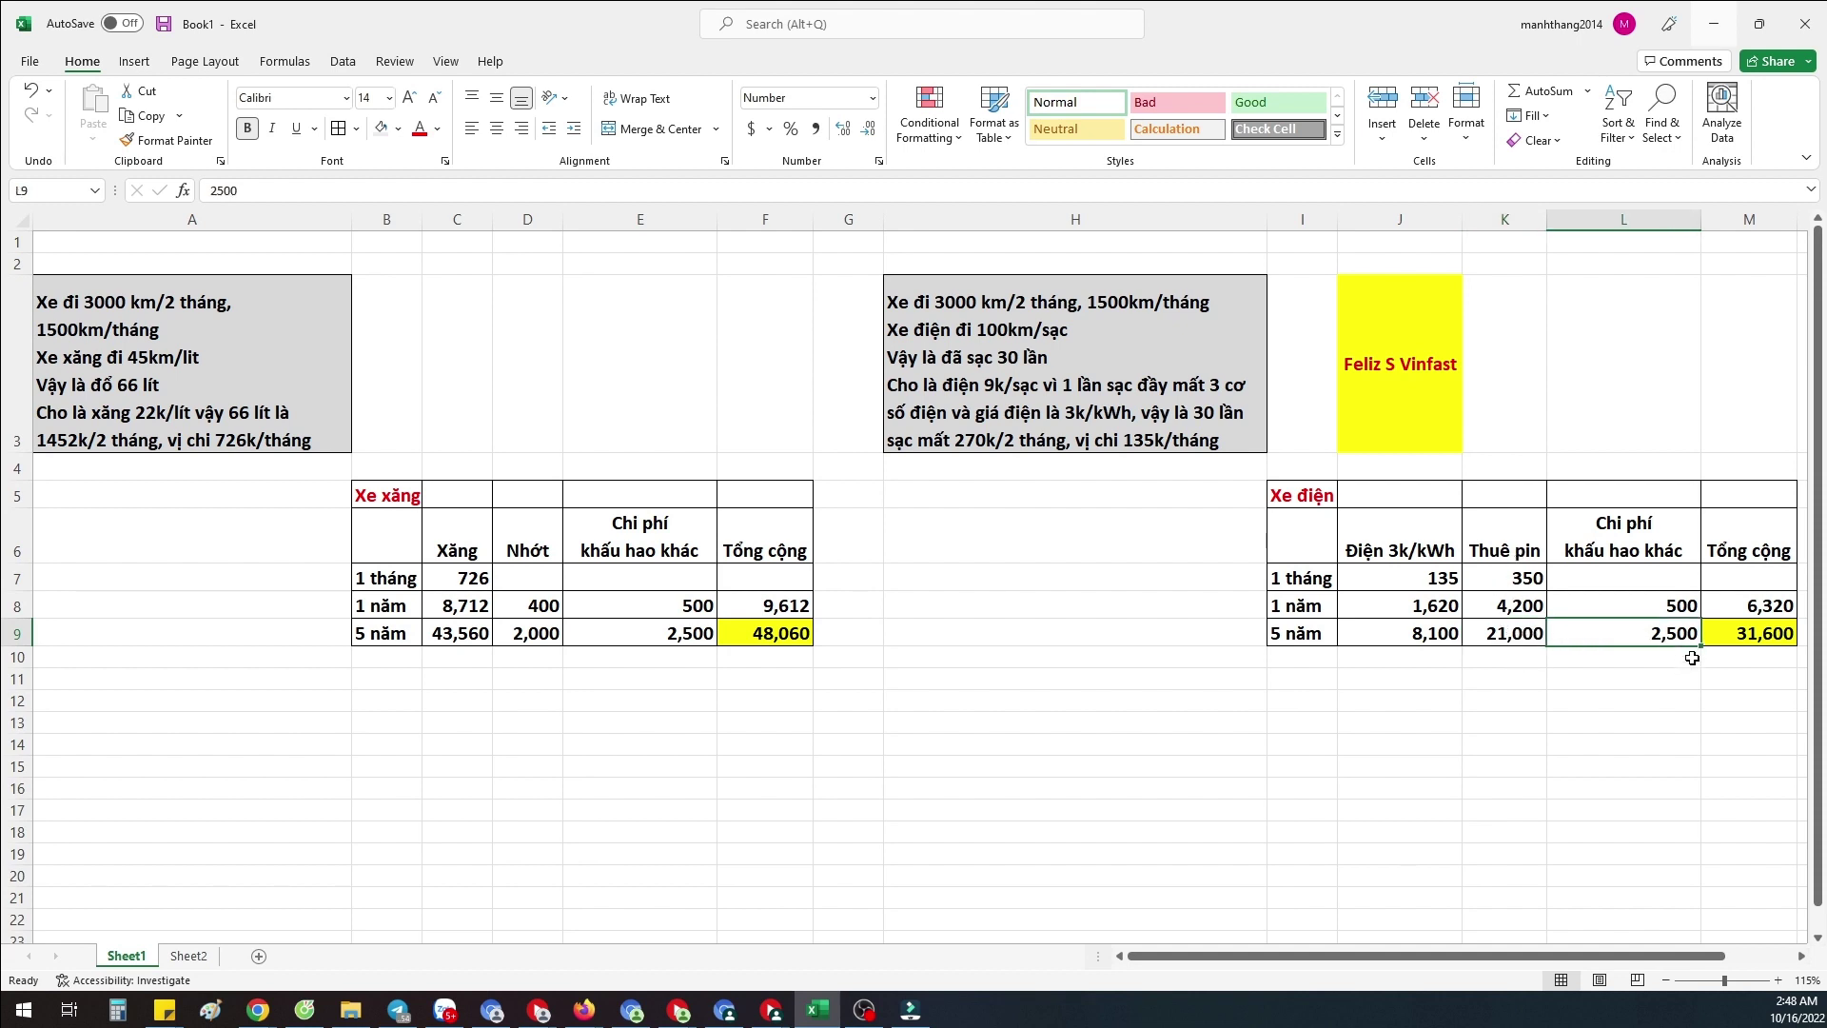
left_click(1738, 636)
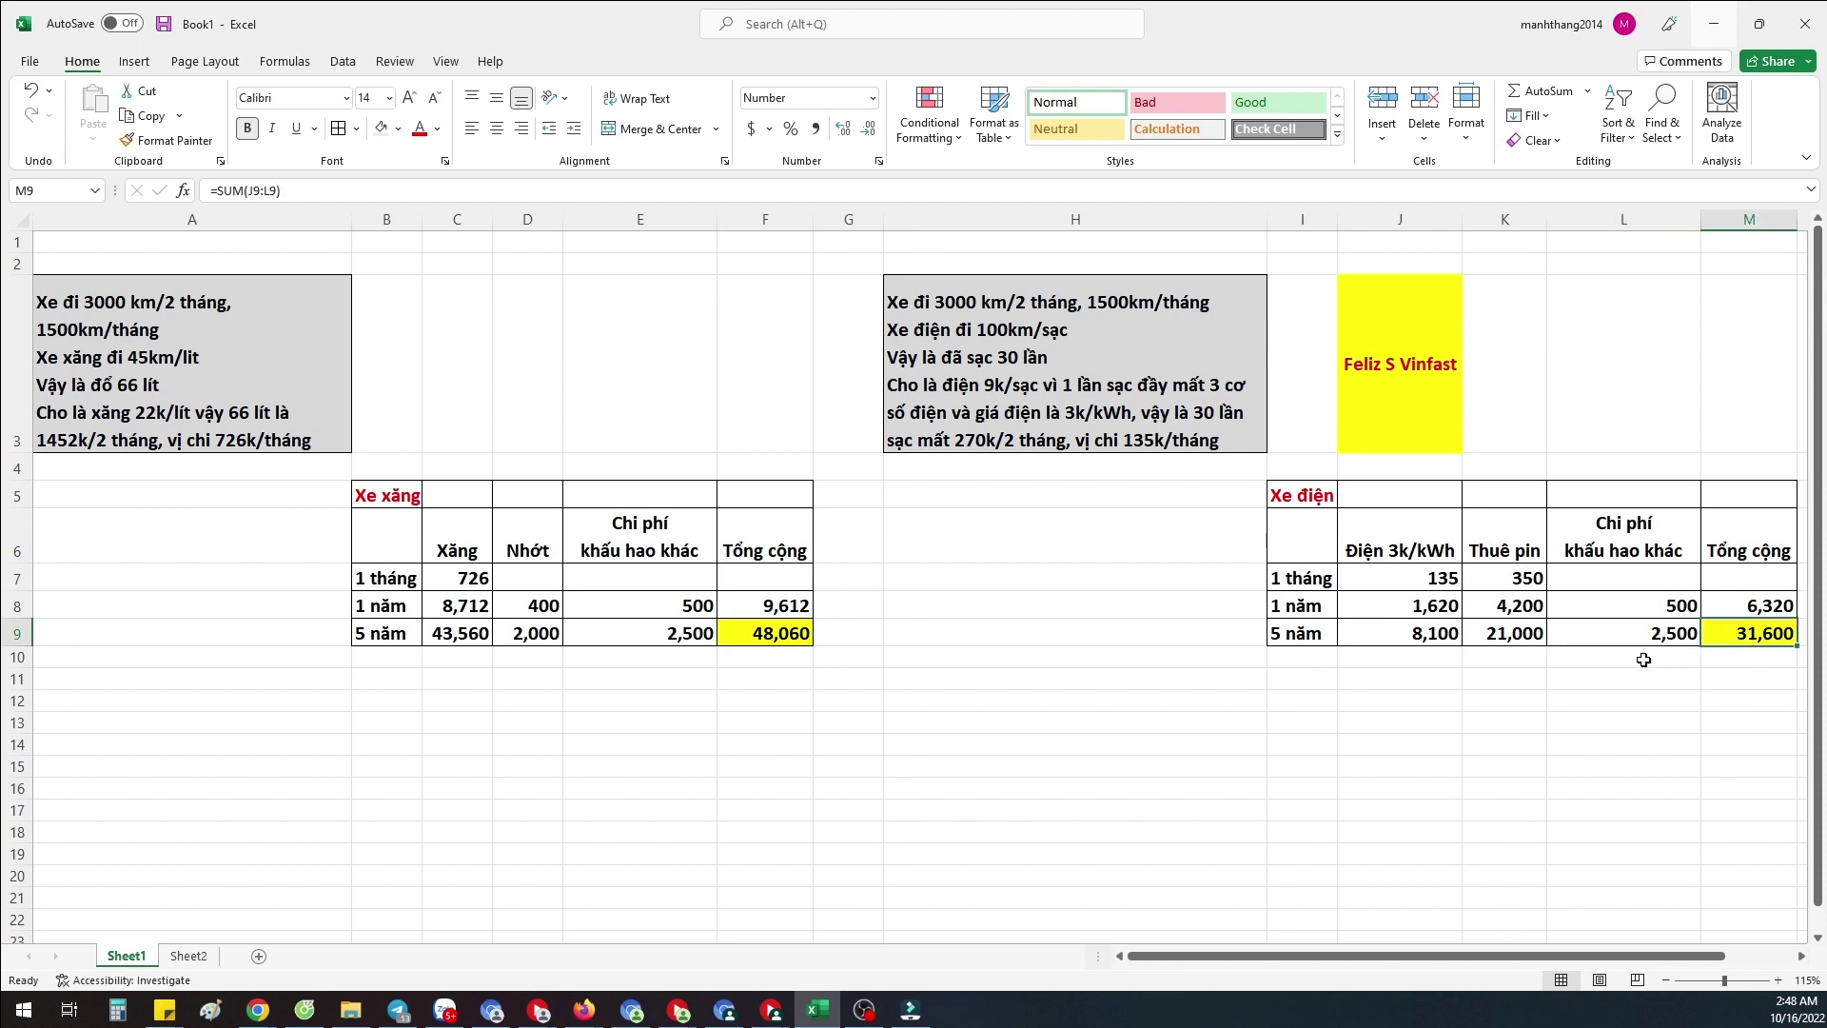
left_click(1724, 659)
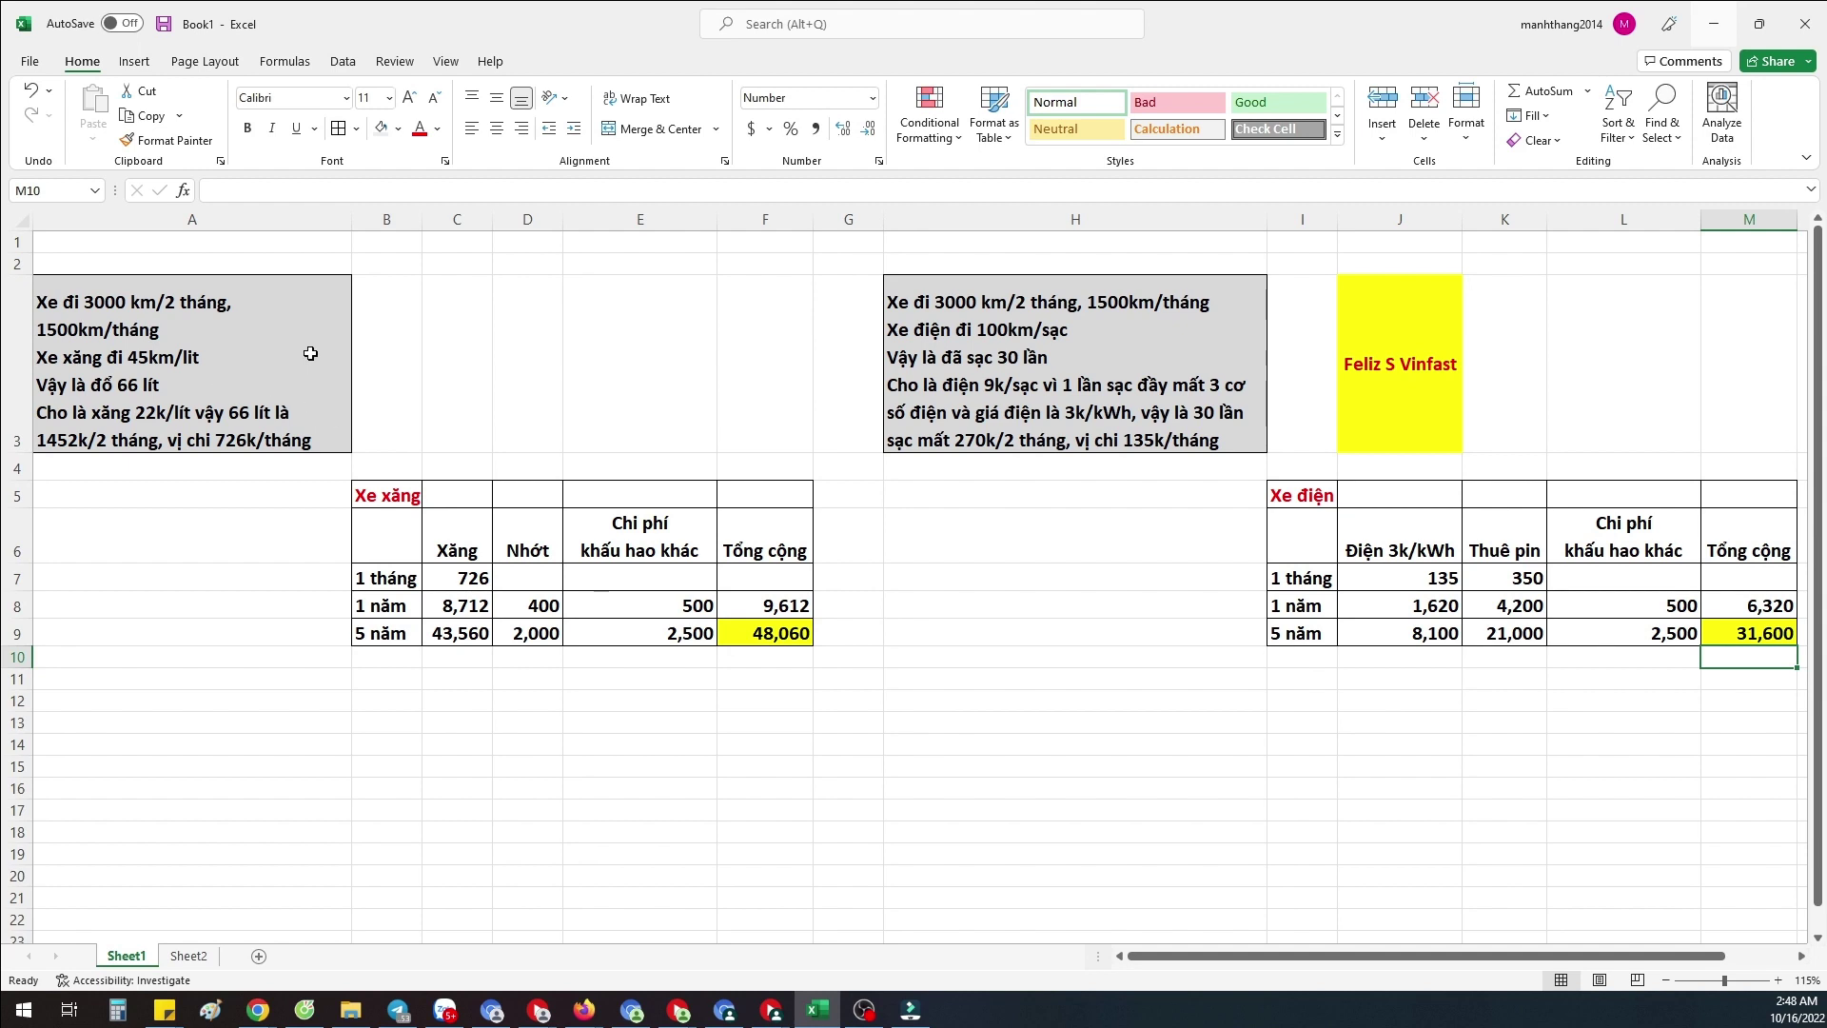
Examine the petrol scooter's assumptions note beside the Xe xăng table, highlighting the 45km/lit fuel consumption.
left_click(398, 389)
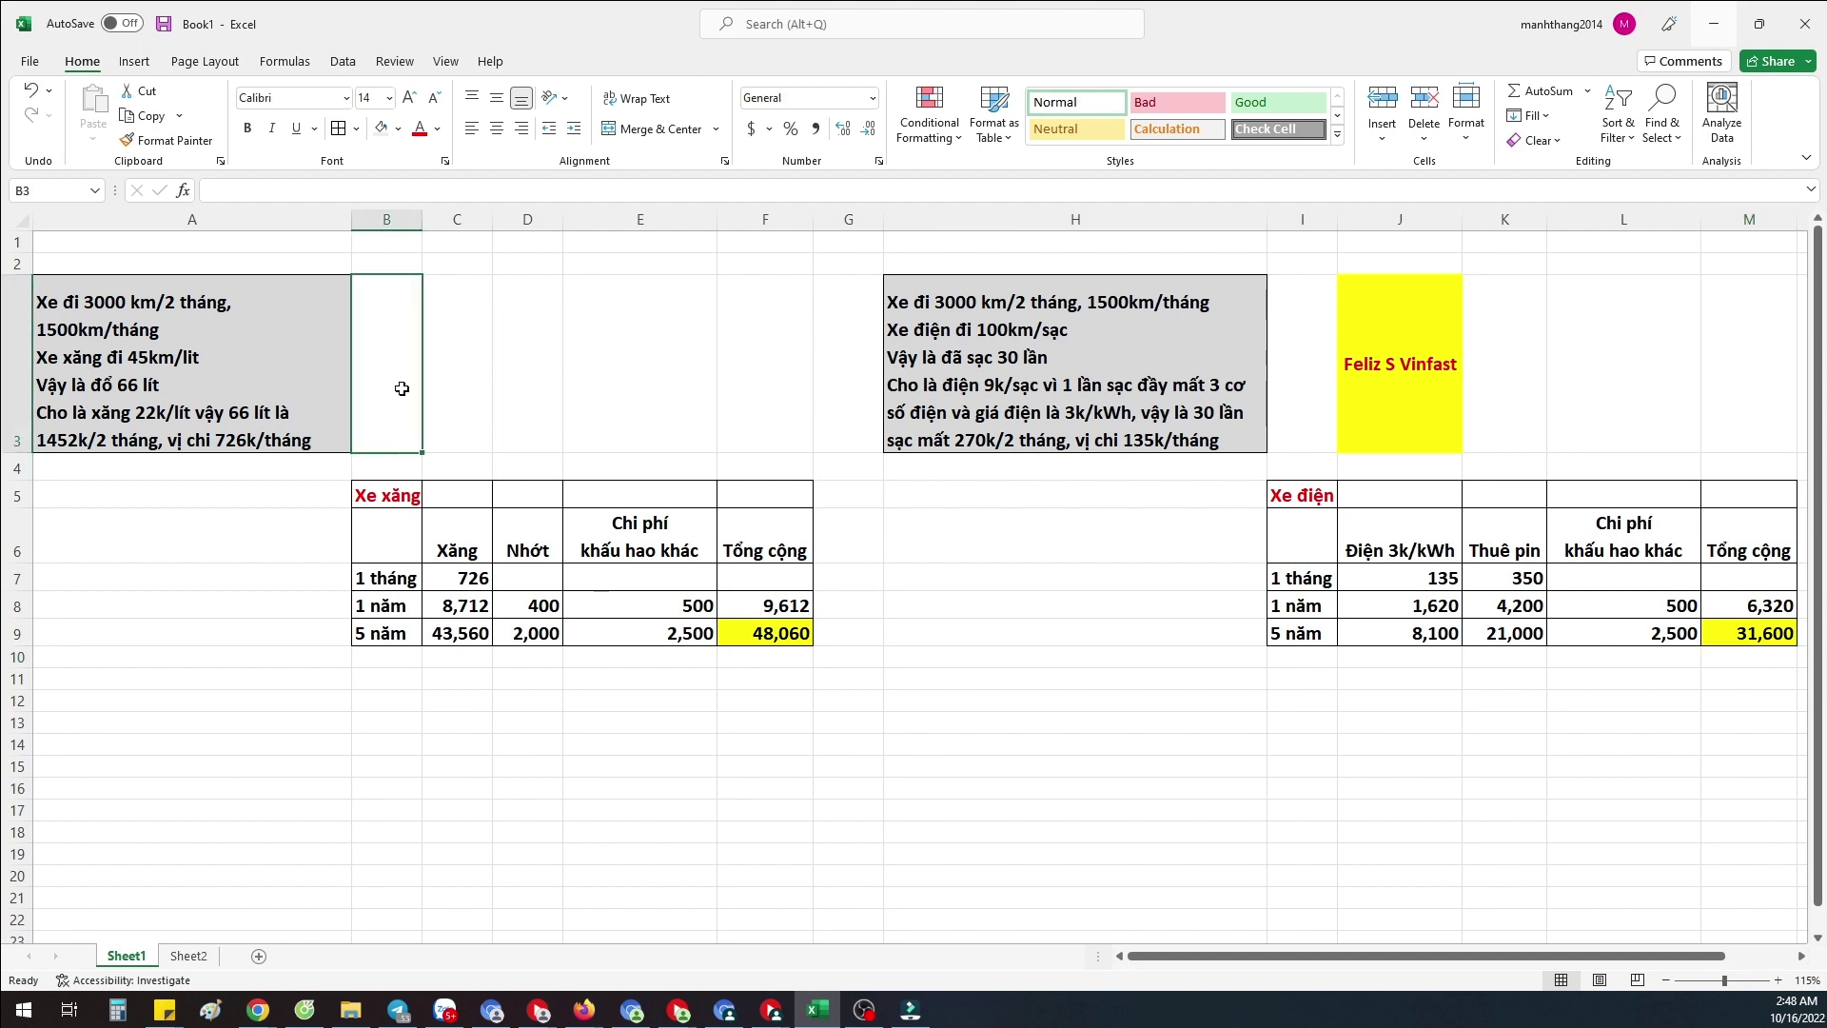
left_click(157, 323)
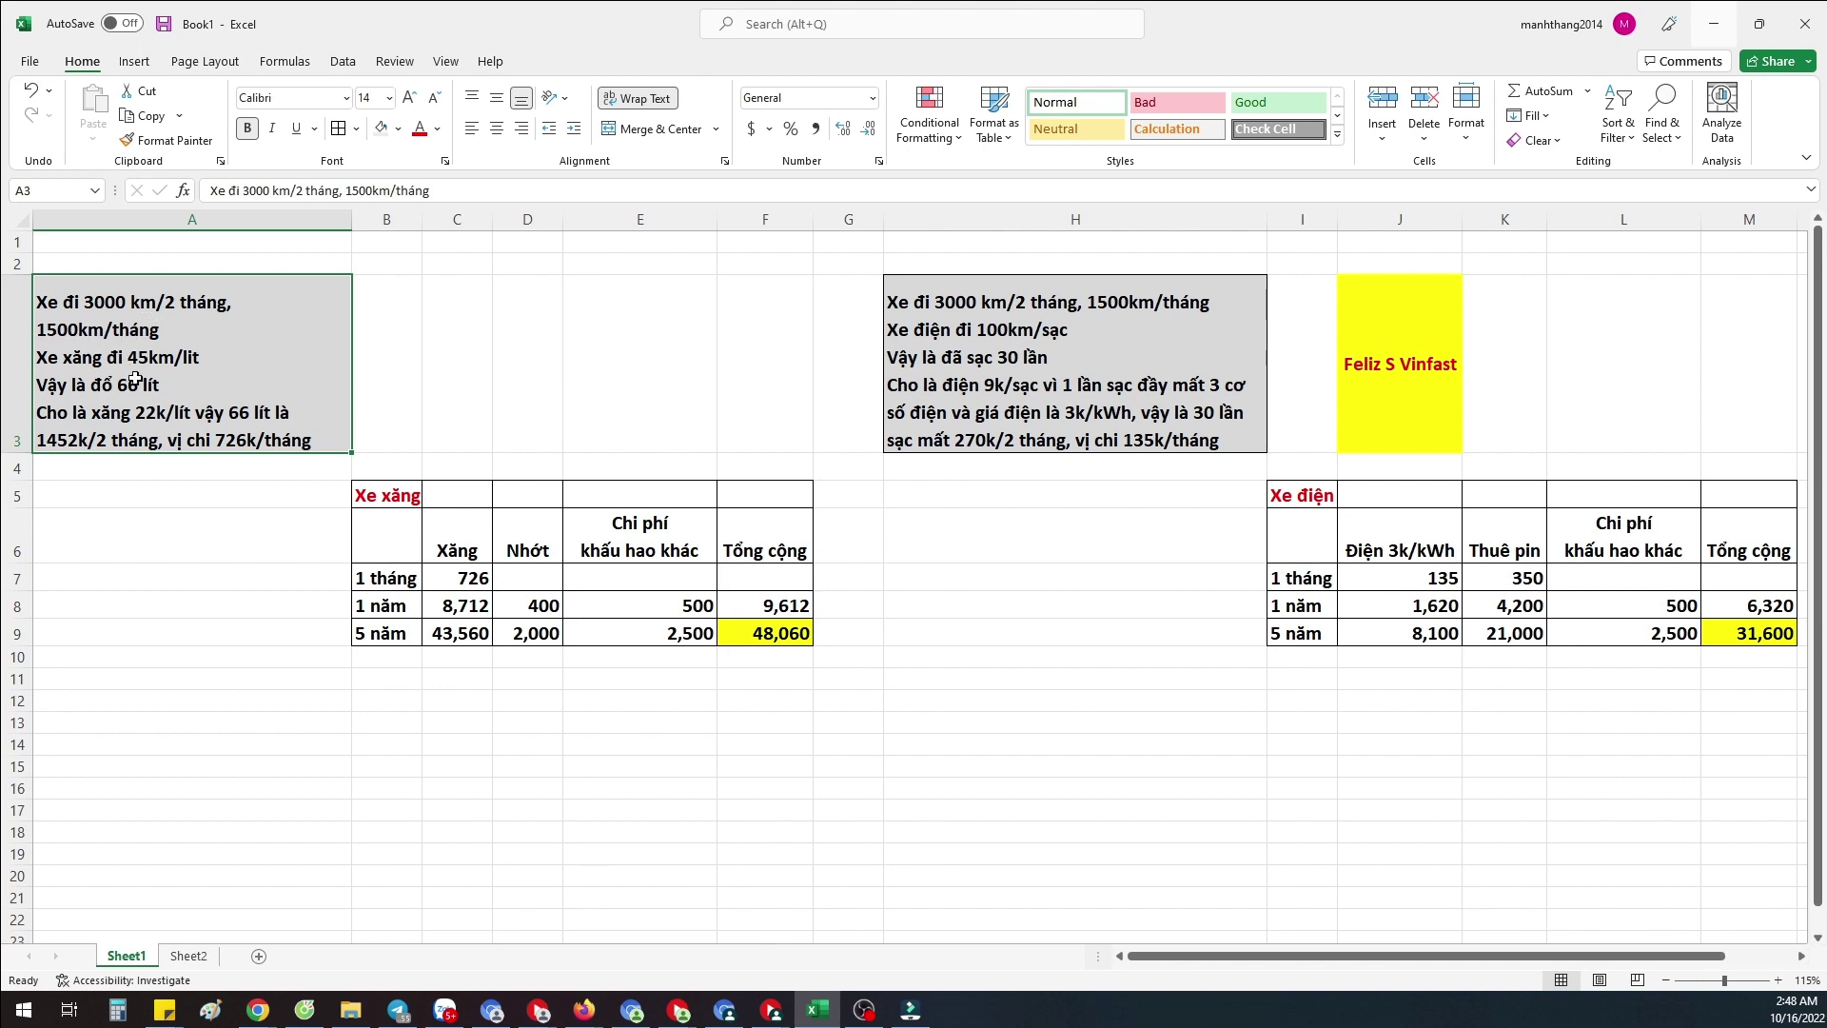
double_click(178, 360)
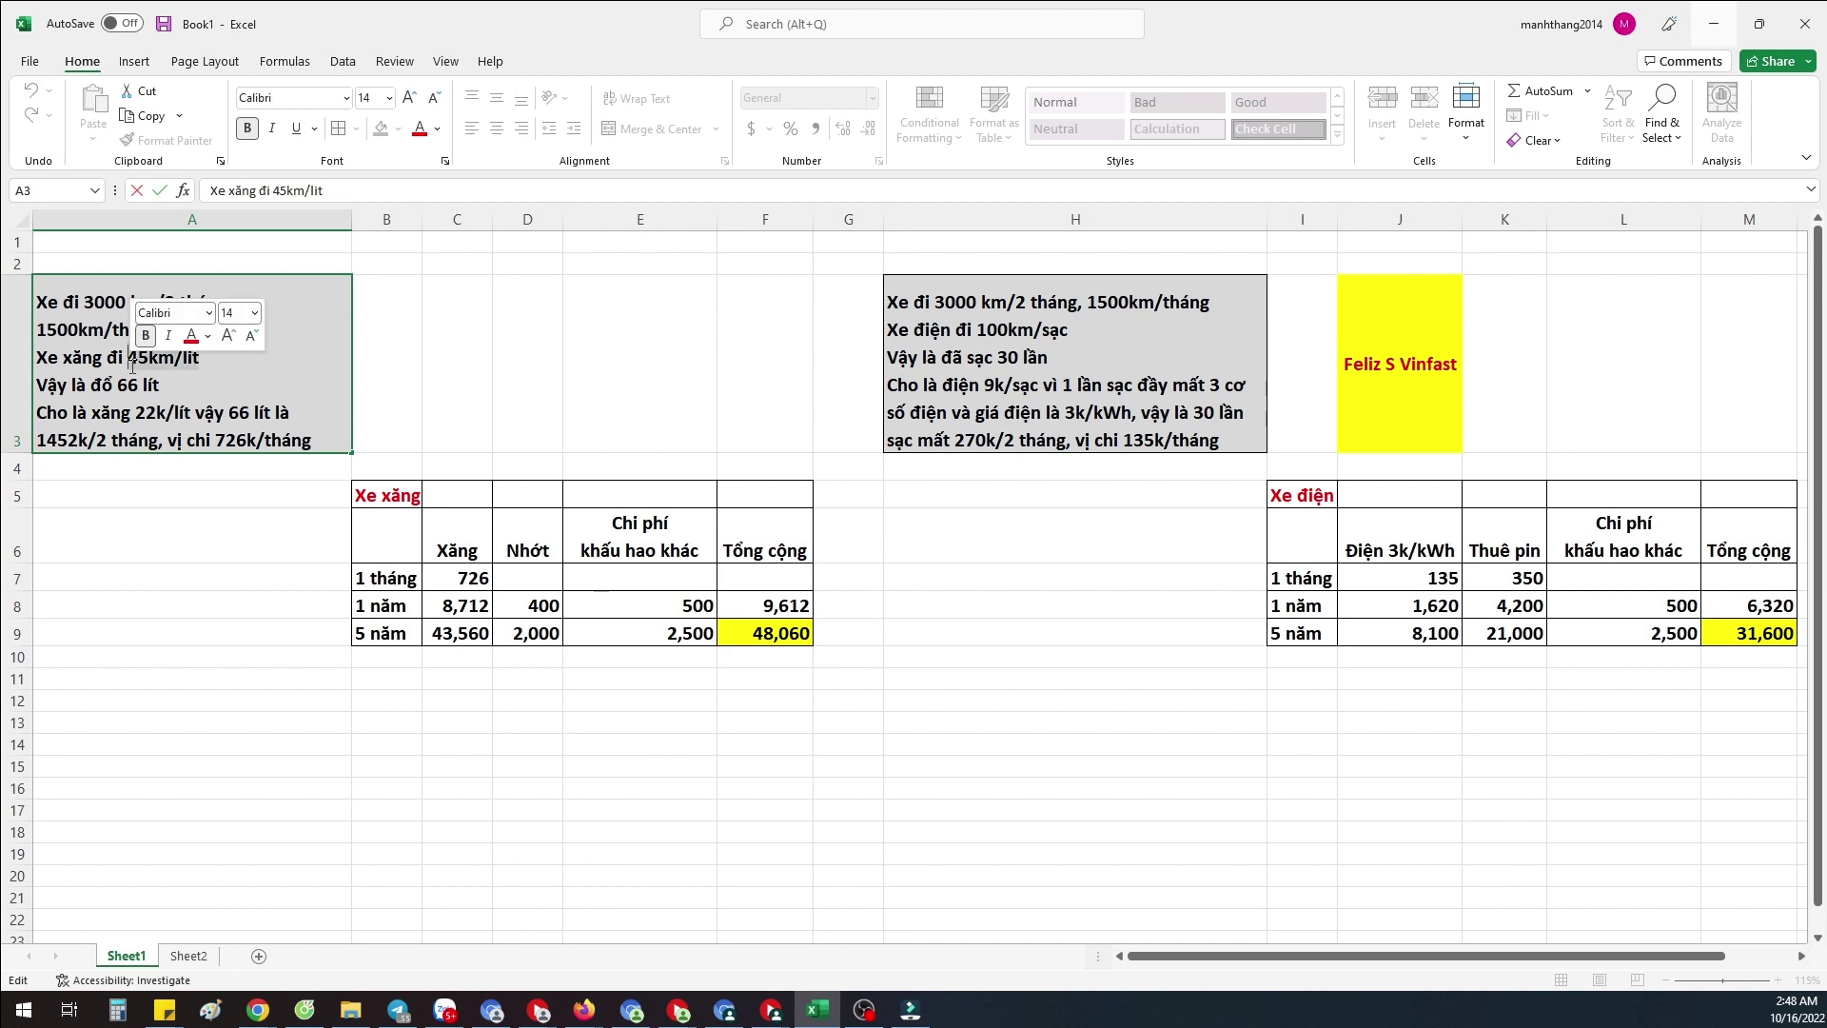
left_click(219, 354)
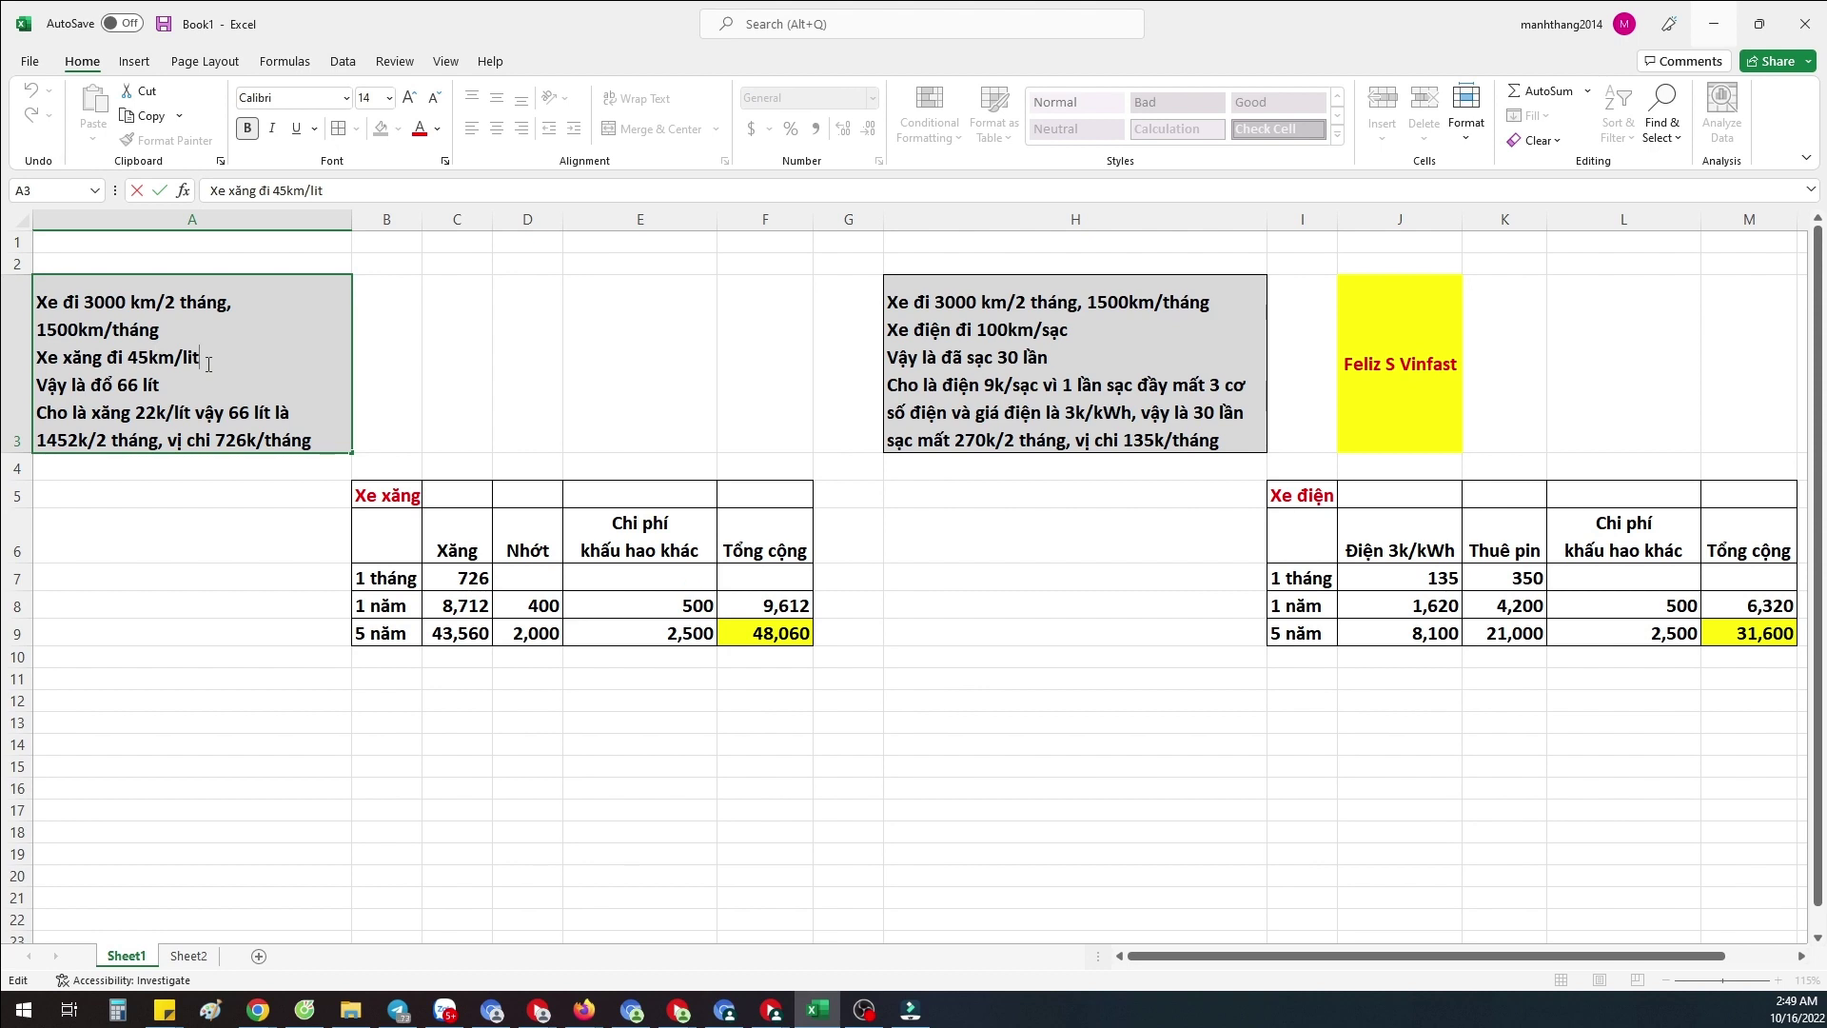
left_click_drag(200, 362, 128, 361)
left_click(229, 372)
left_click(157, 371)
left_click(127, 388)
Review the monthly and one-year petrol costs and the one-year oil cost in the Xe xăng table.
left_click(446, 562)
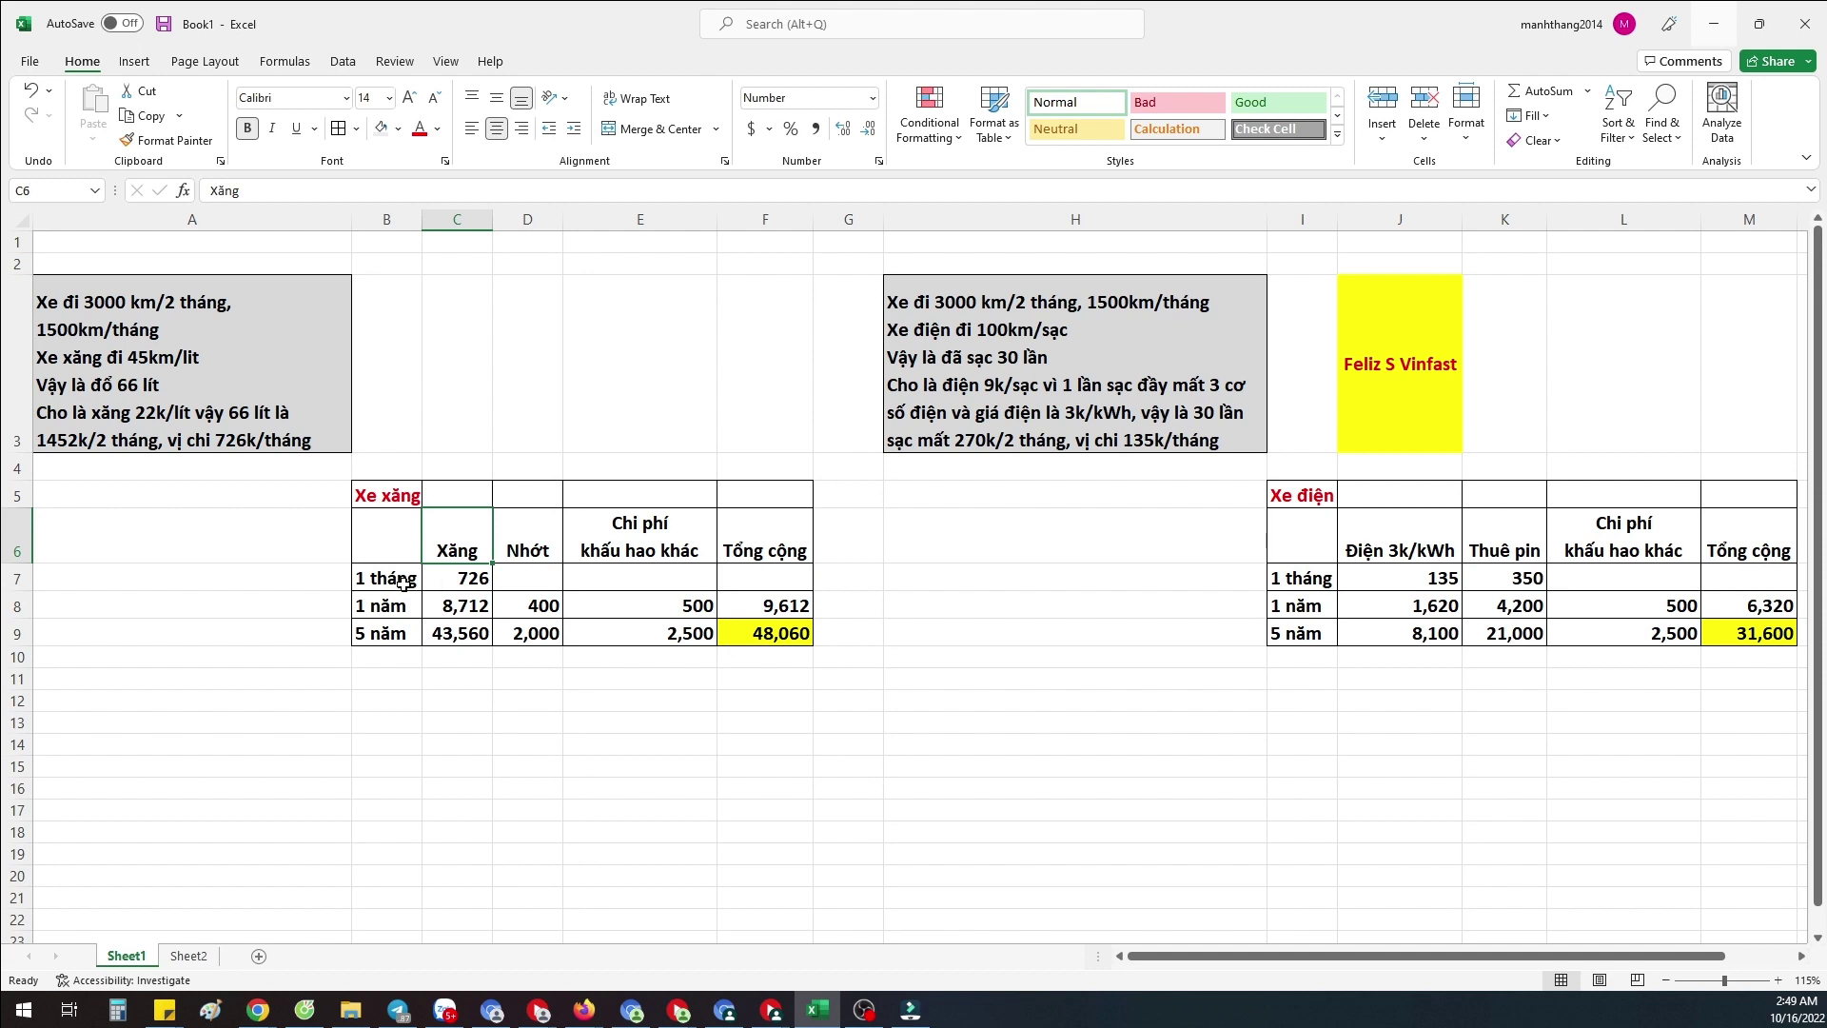
left_click(459, 580)
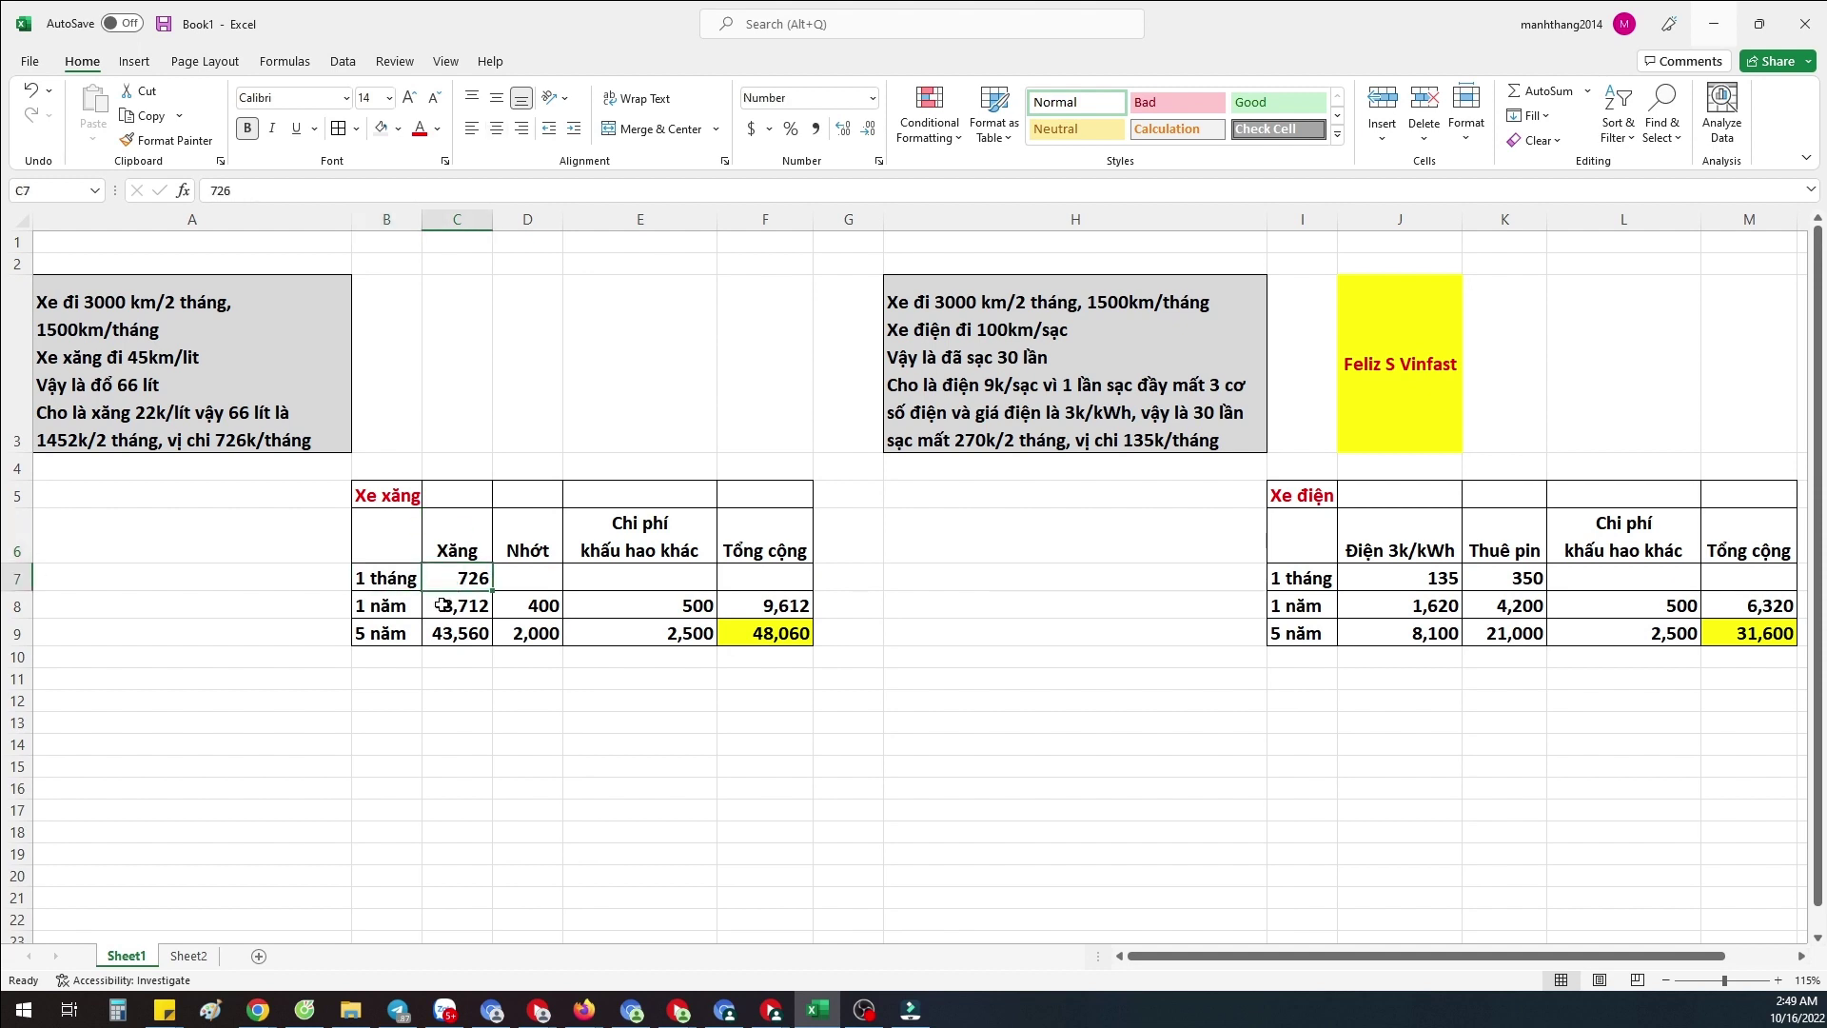
left_click(448, 609)
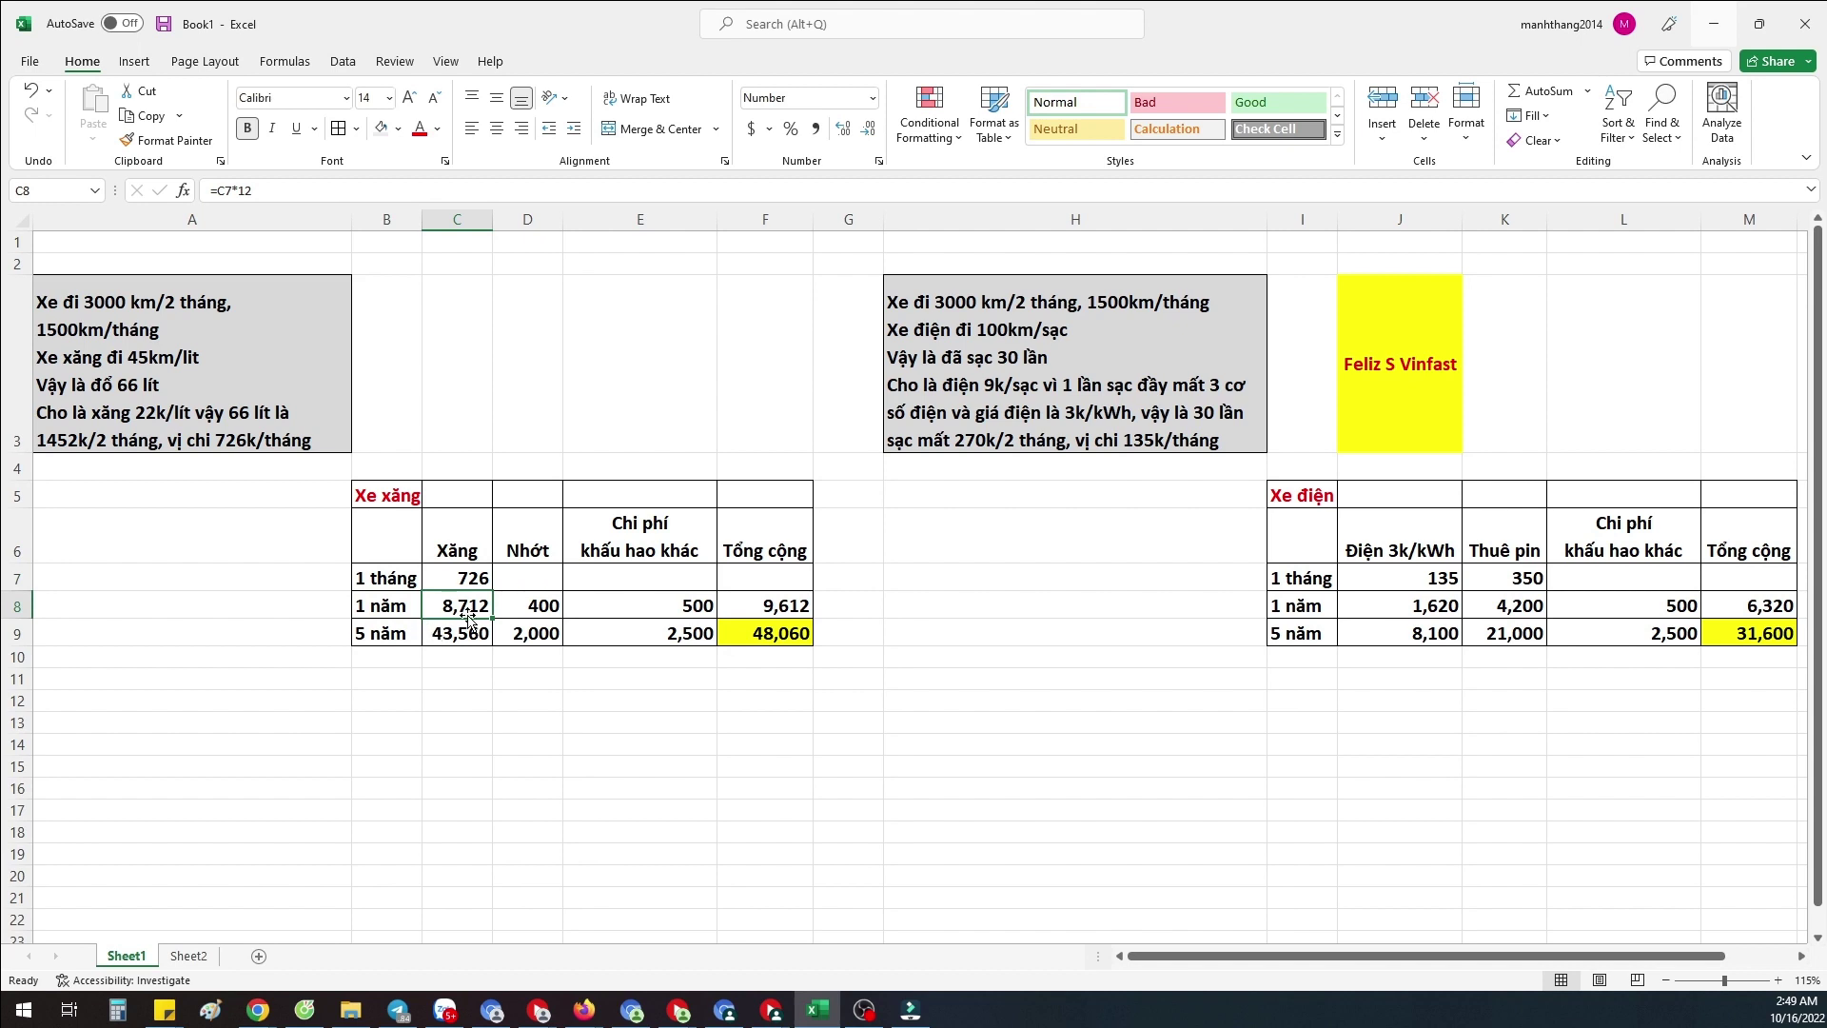
left_click(513, 610)
left_click(528, 577)
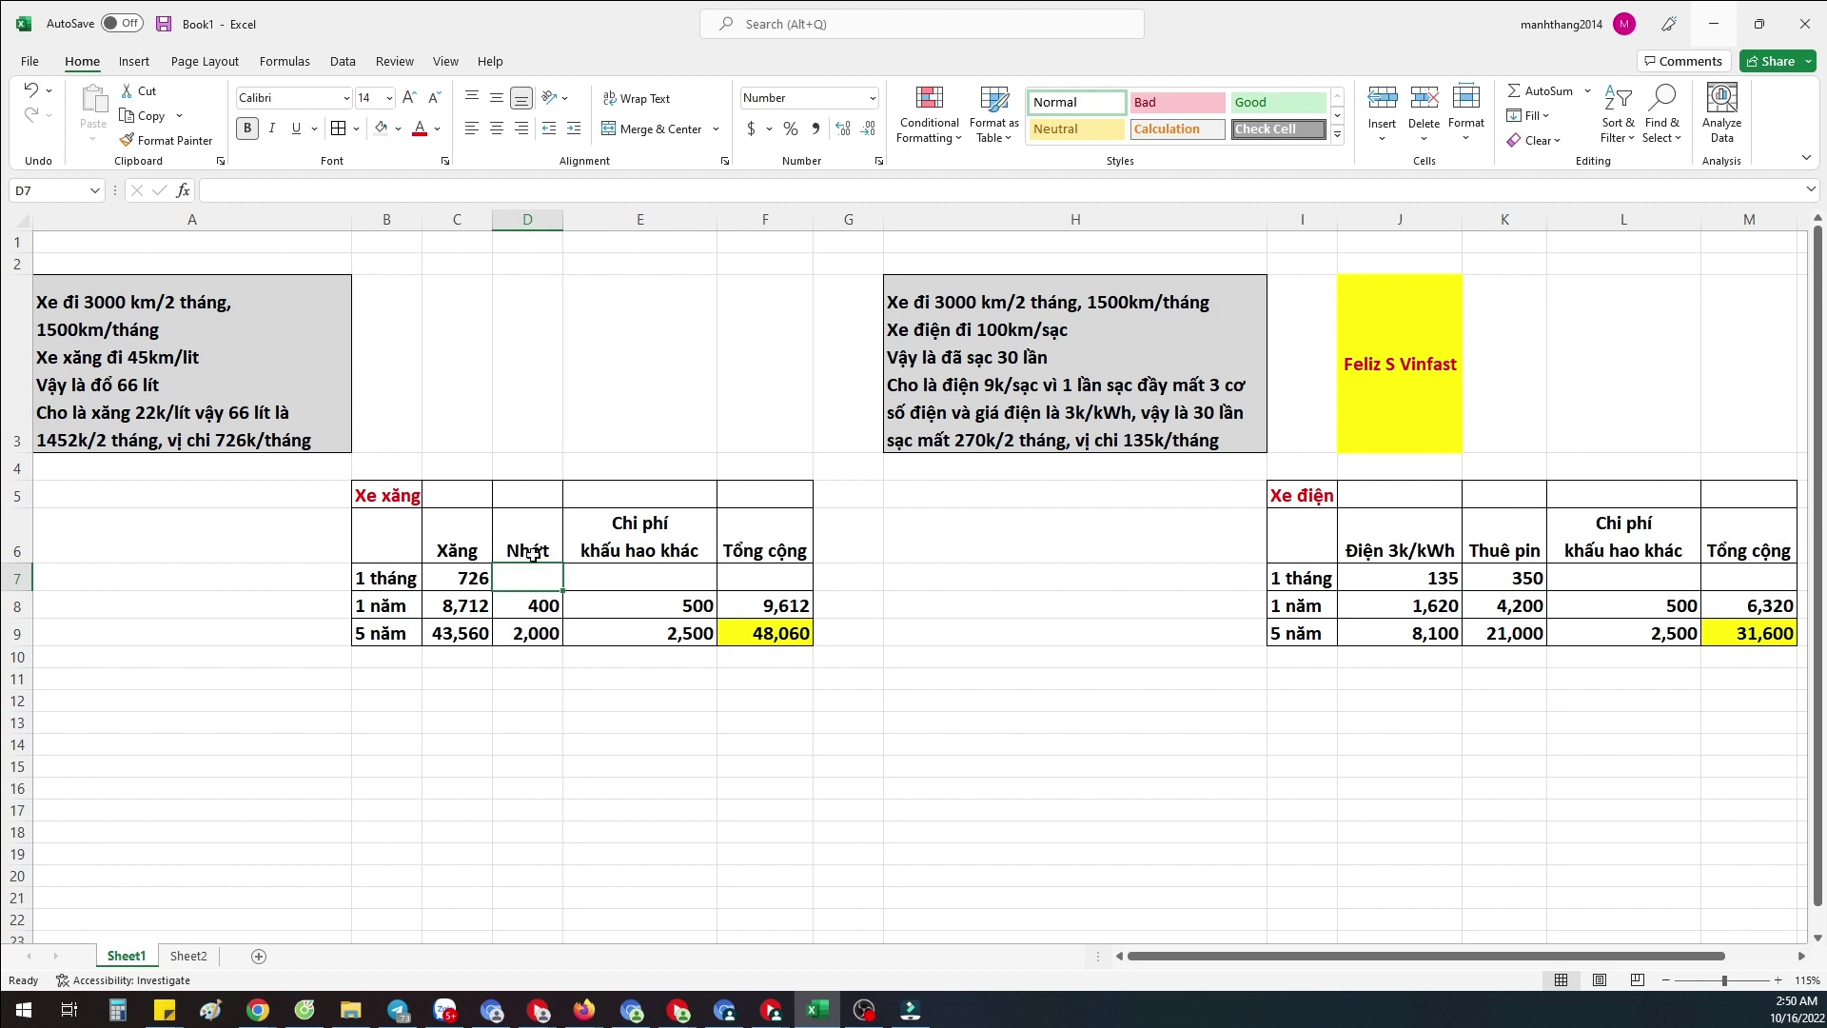
left_click(523, 601)
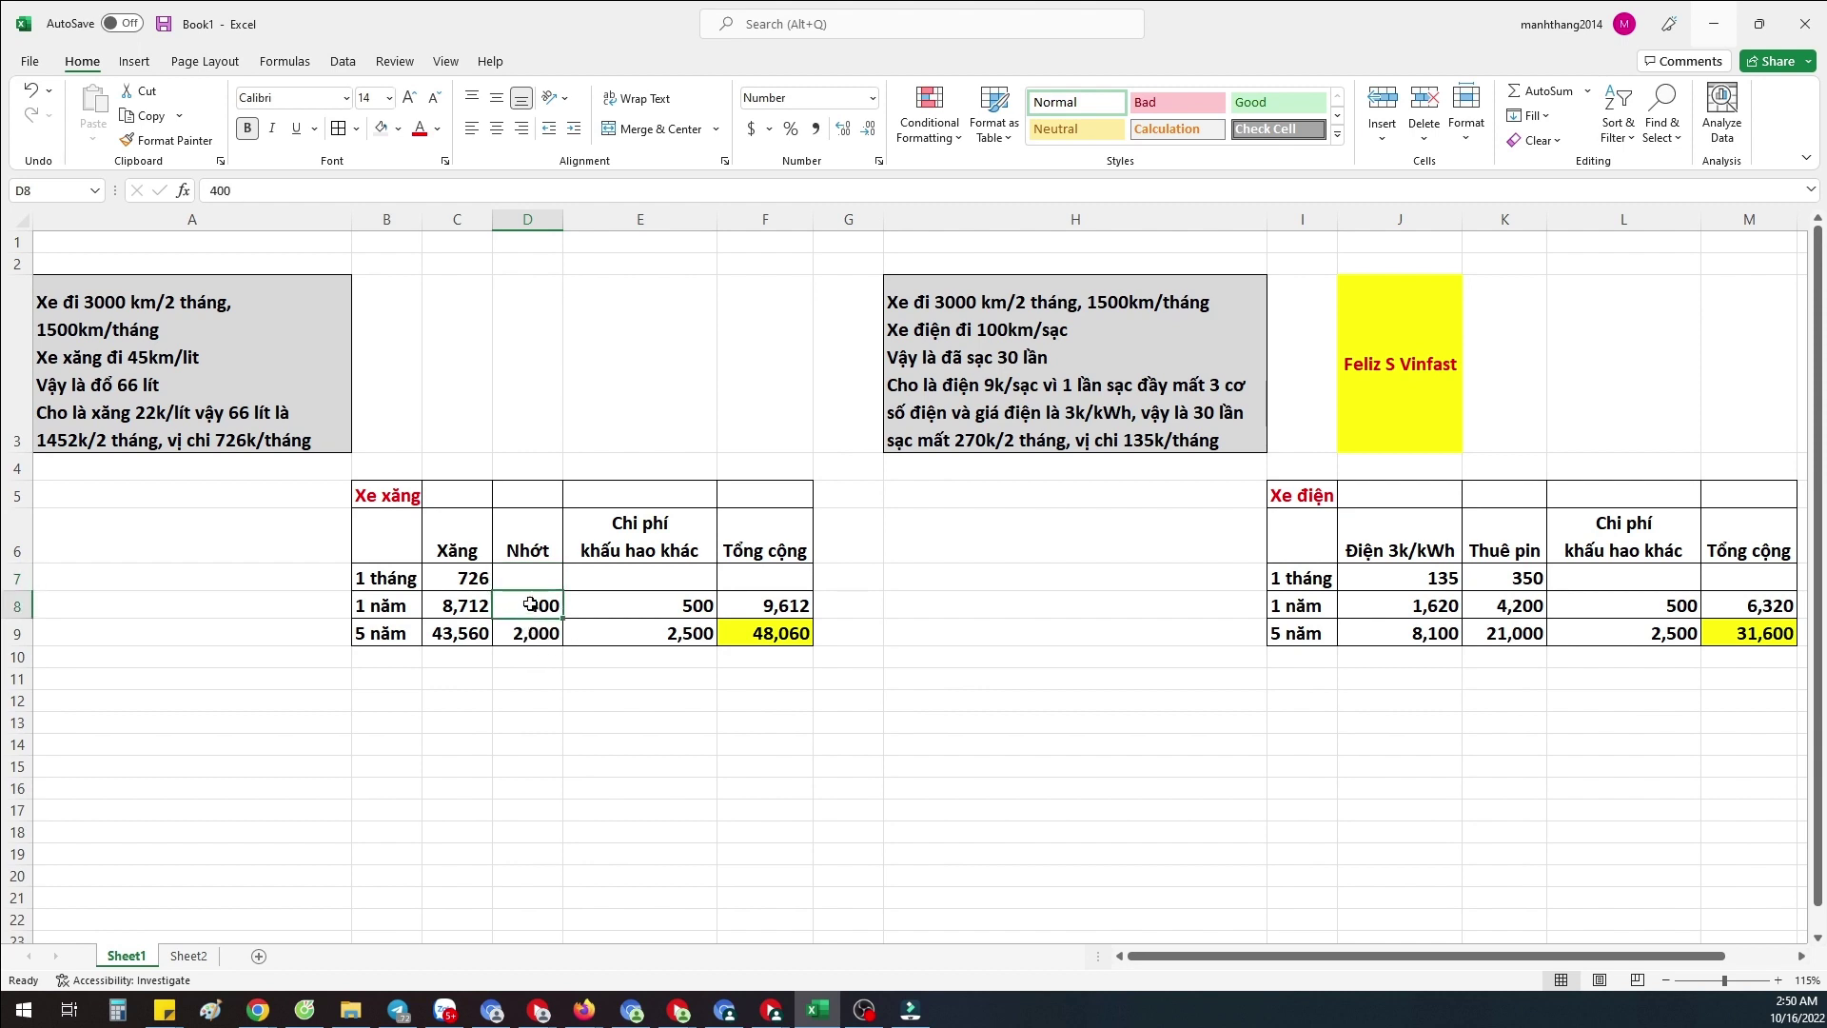
left_click(530, 560)
left_click(530, 577)
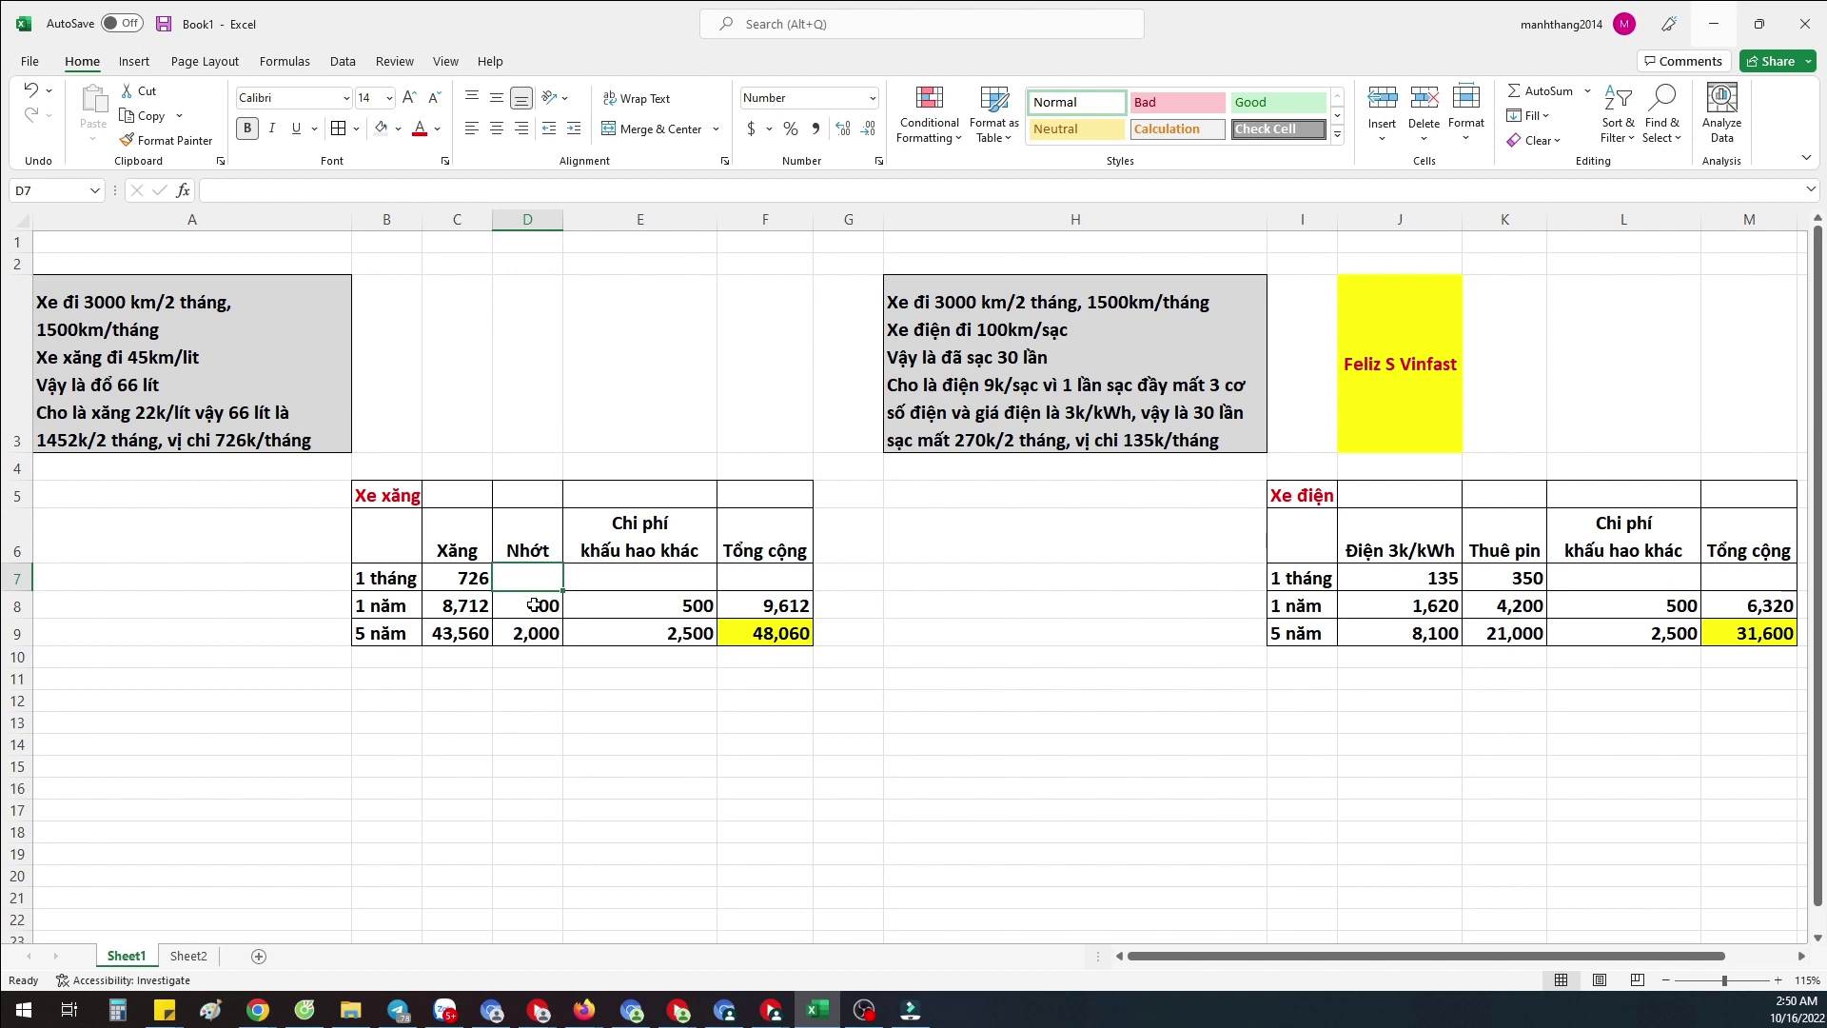
left_click(531, 605)
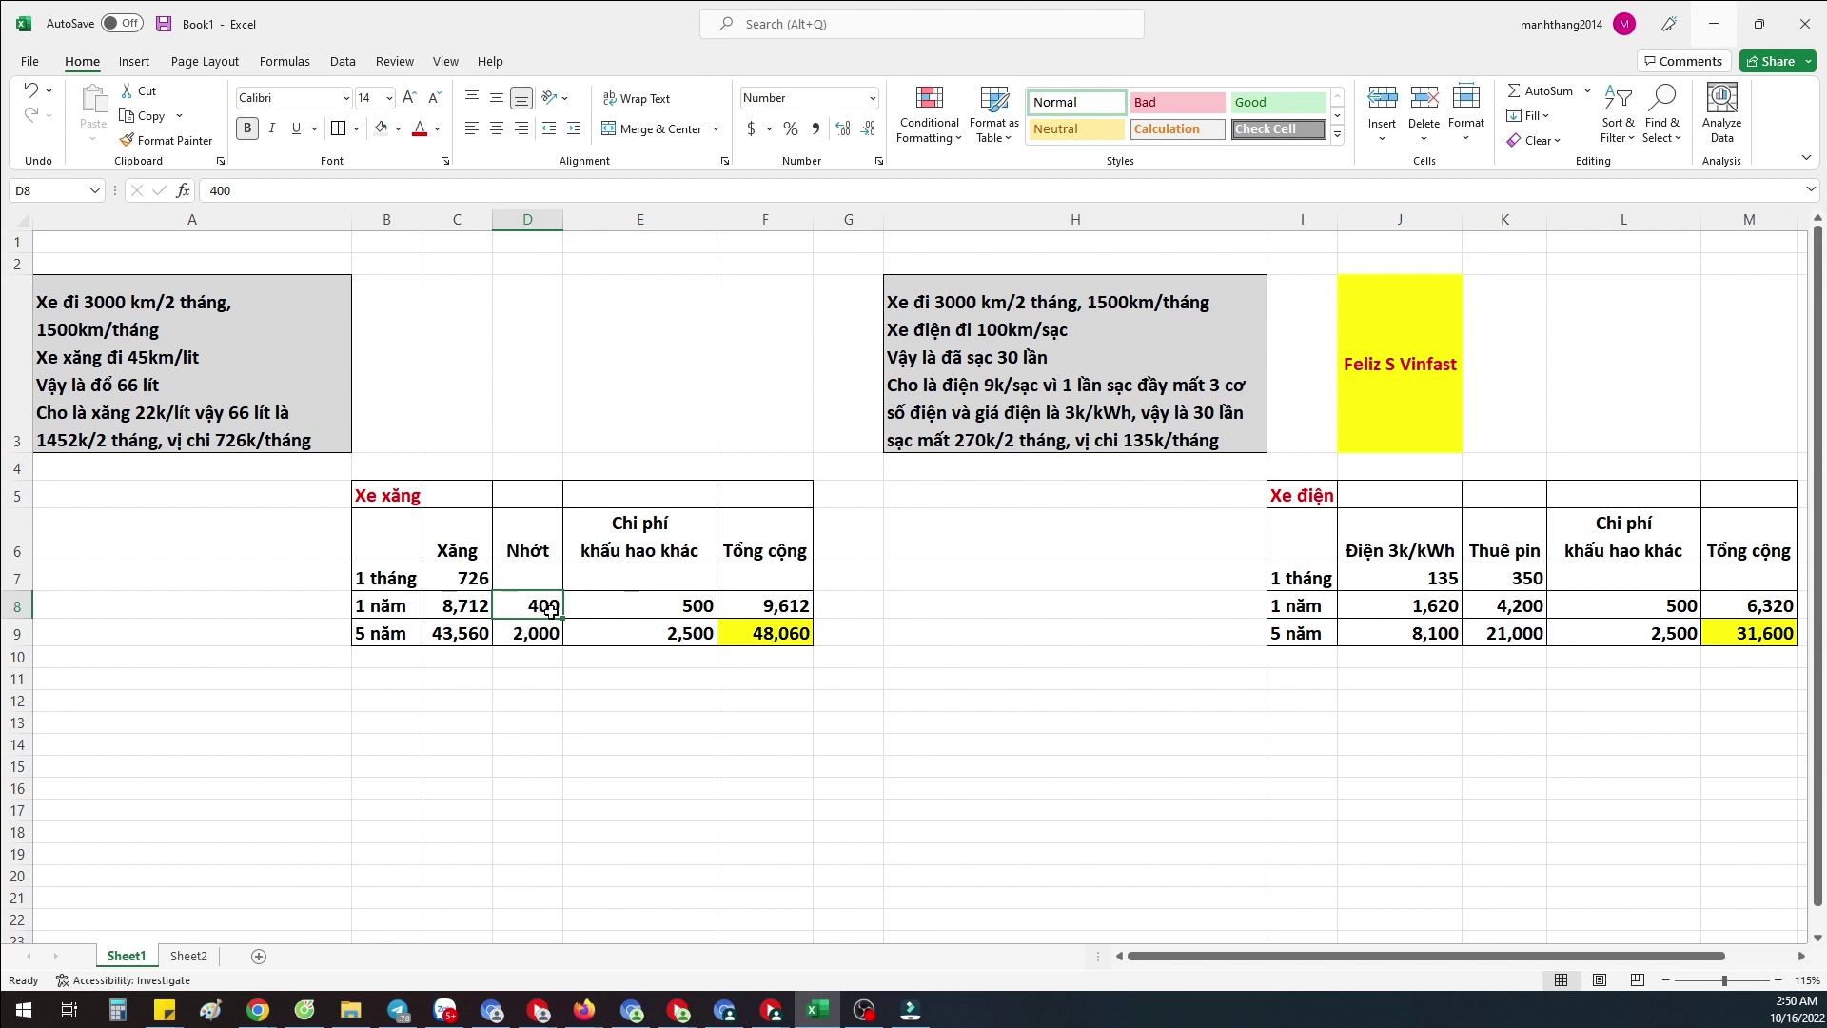
Check the Xe xăng table's one-year depreciation and total costs, highlighting the whole 1 năm row.
left_click(647, 610)
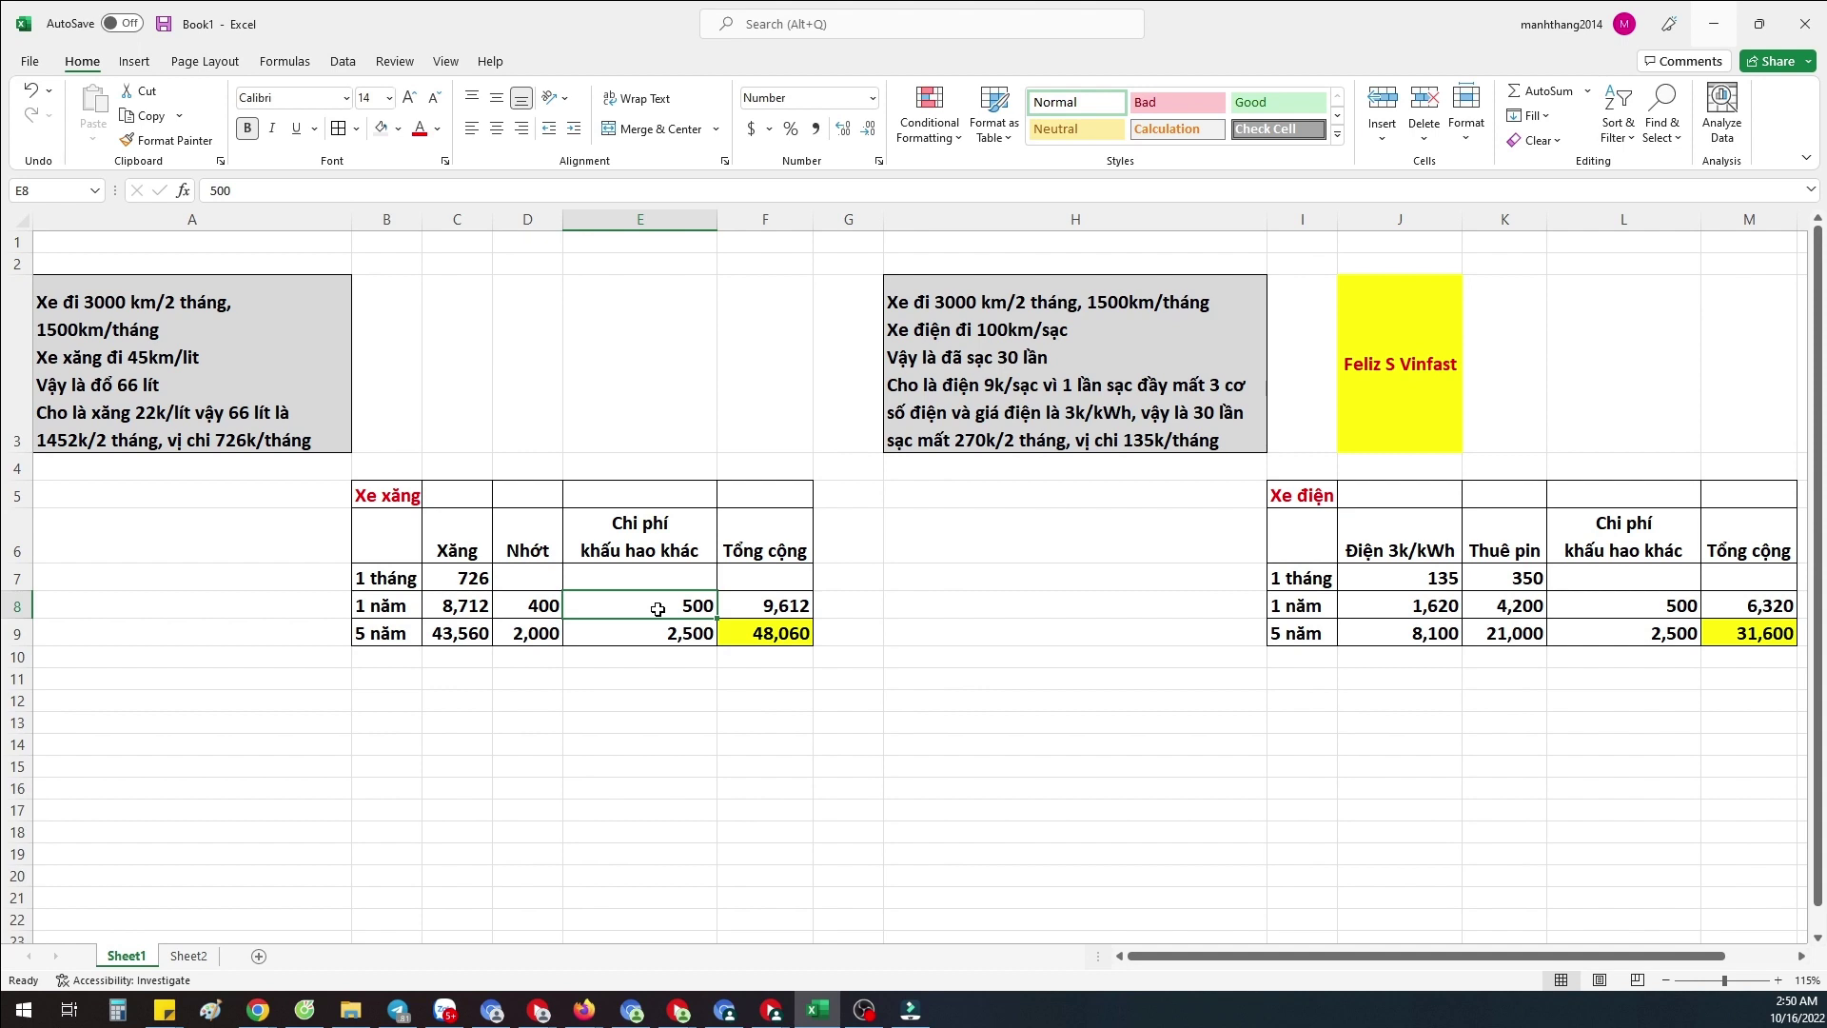
left_click(747, 606)
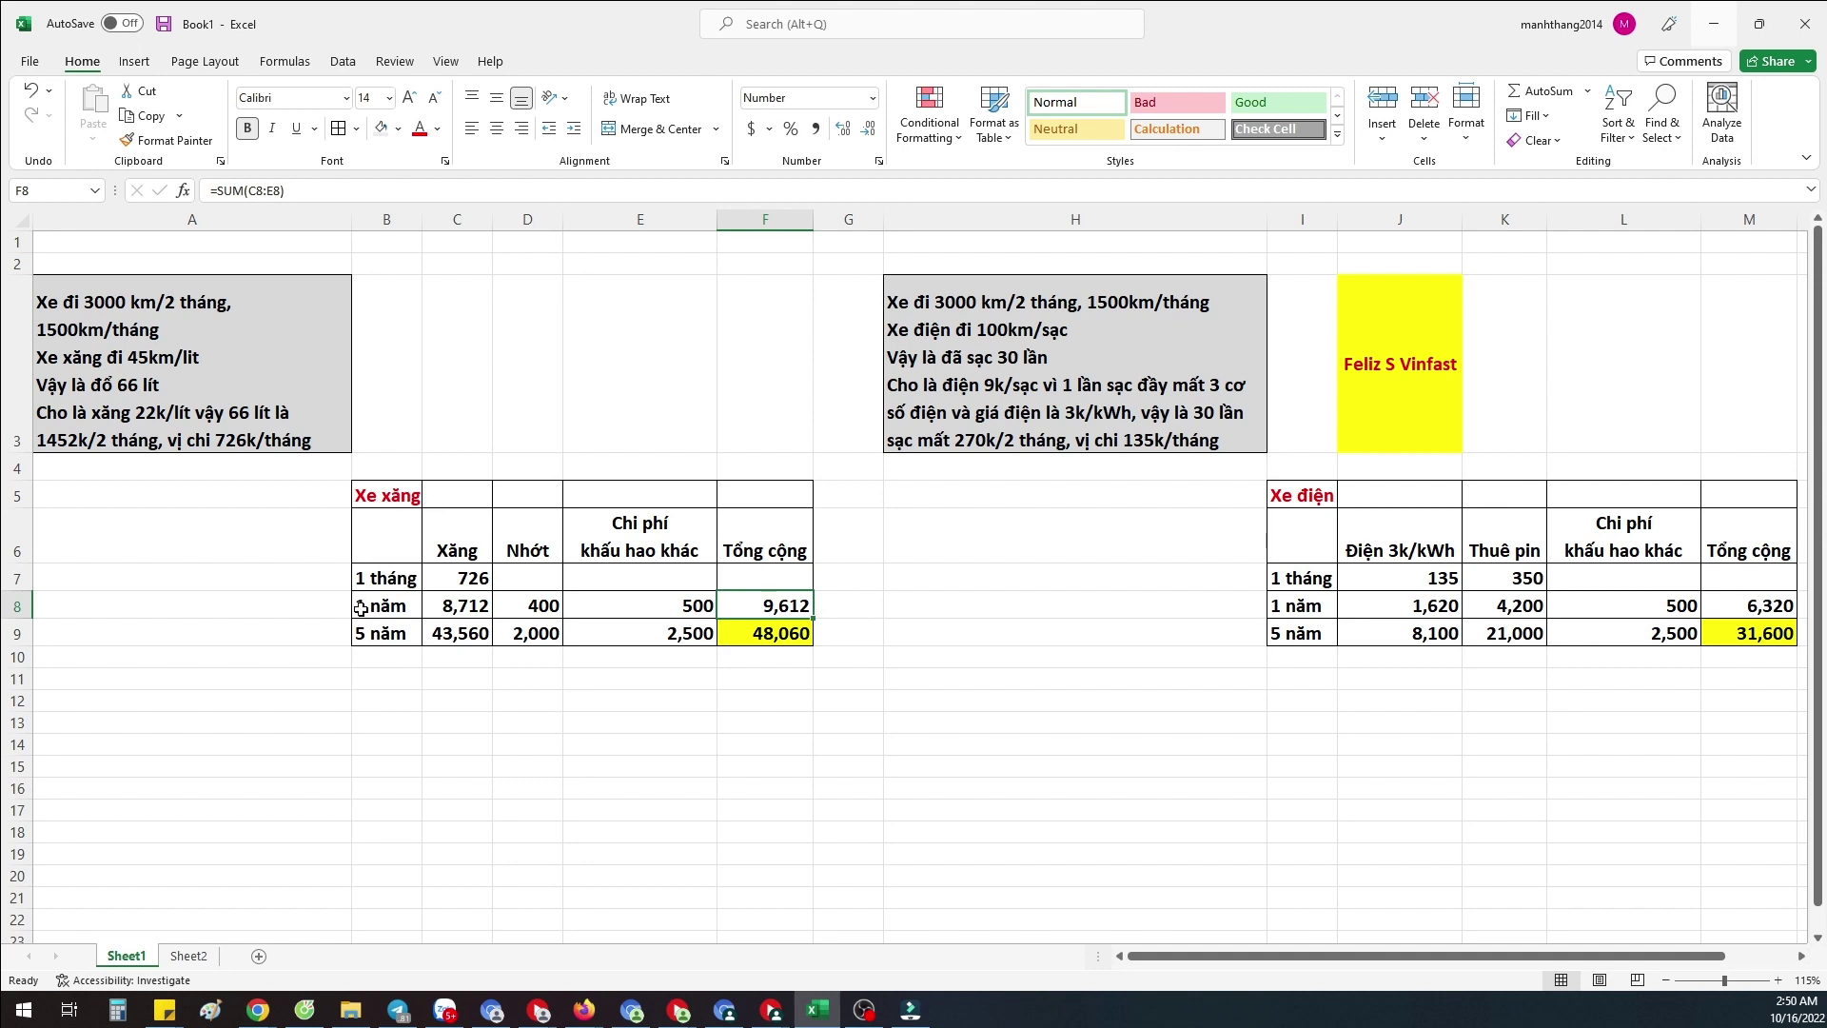
left_click(388, 602)
left_click_drag(388, 602, 761, 604)
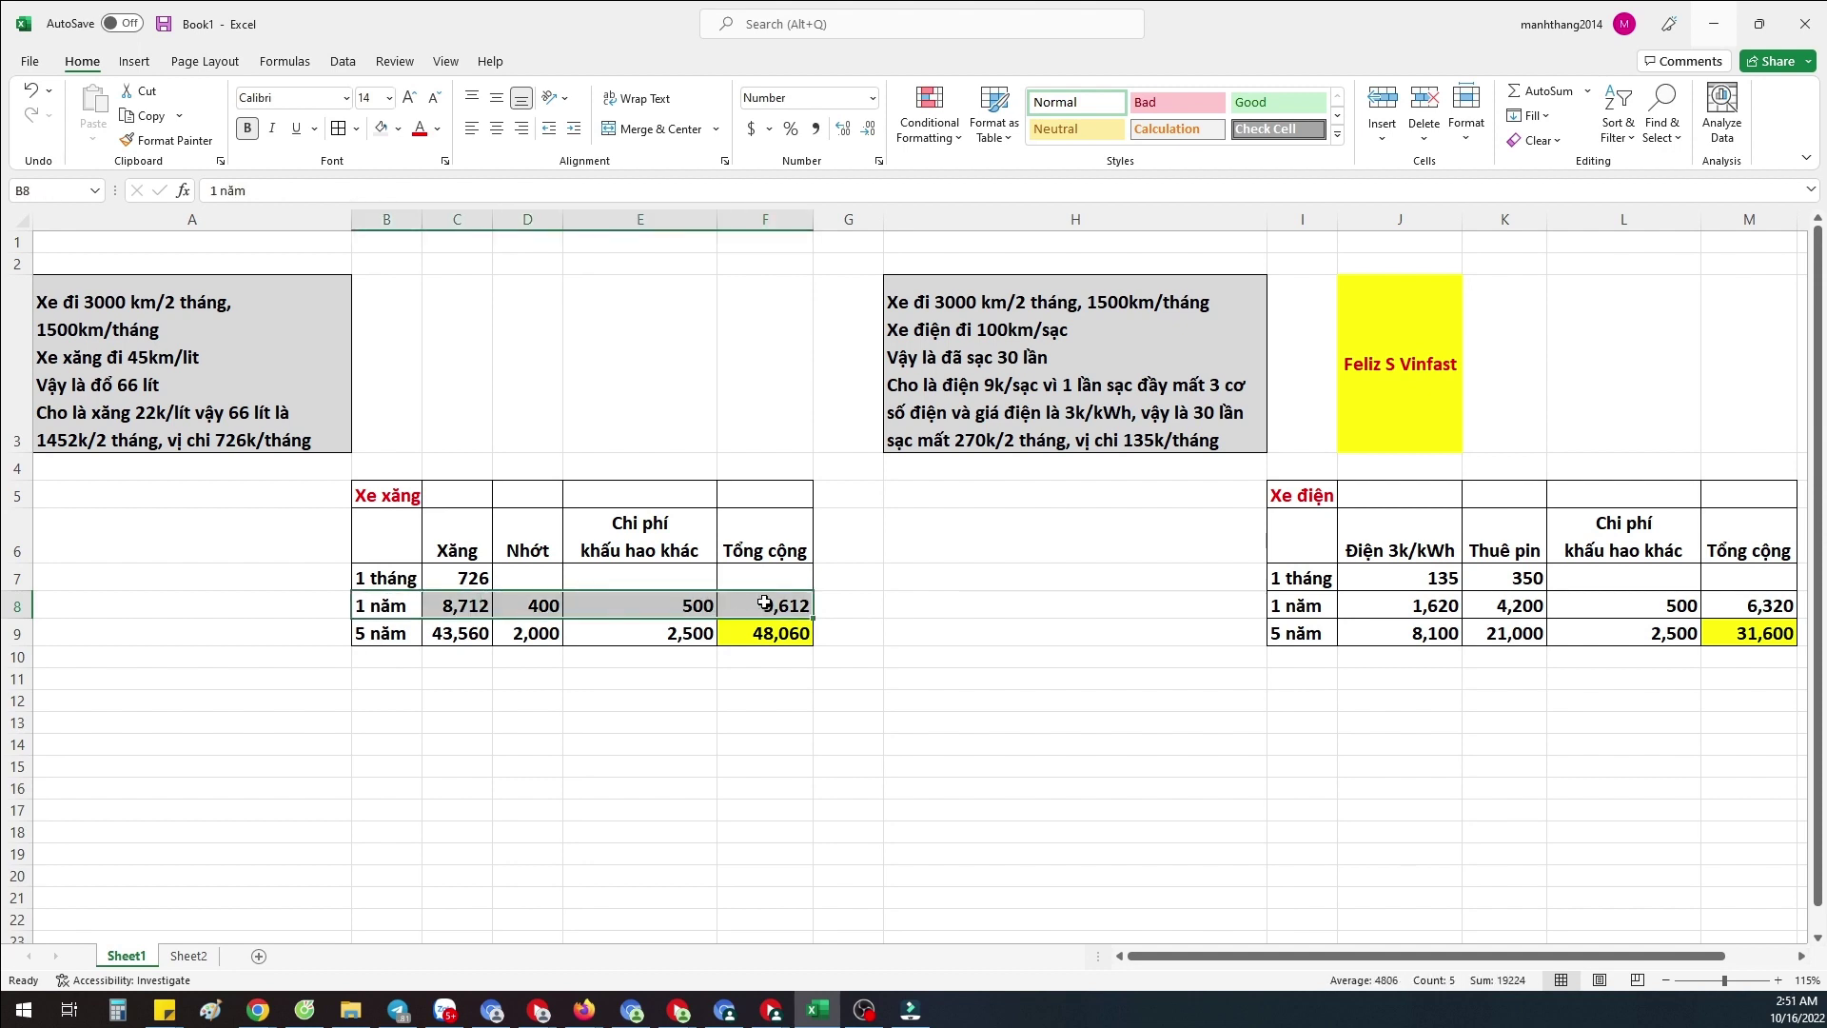
left_click(628, 699)
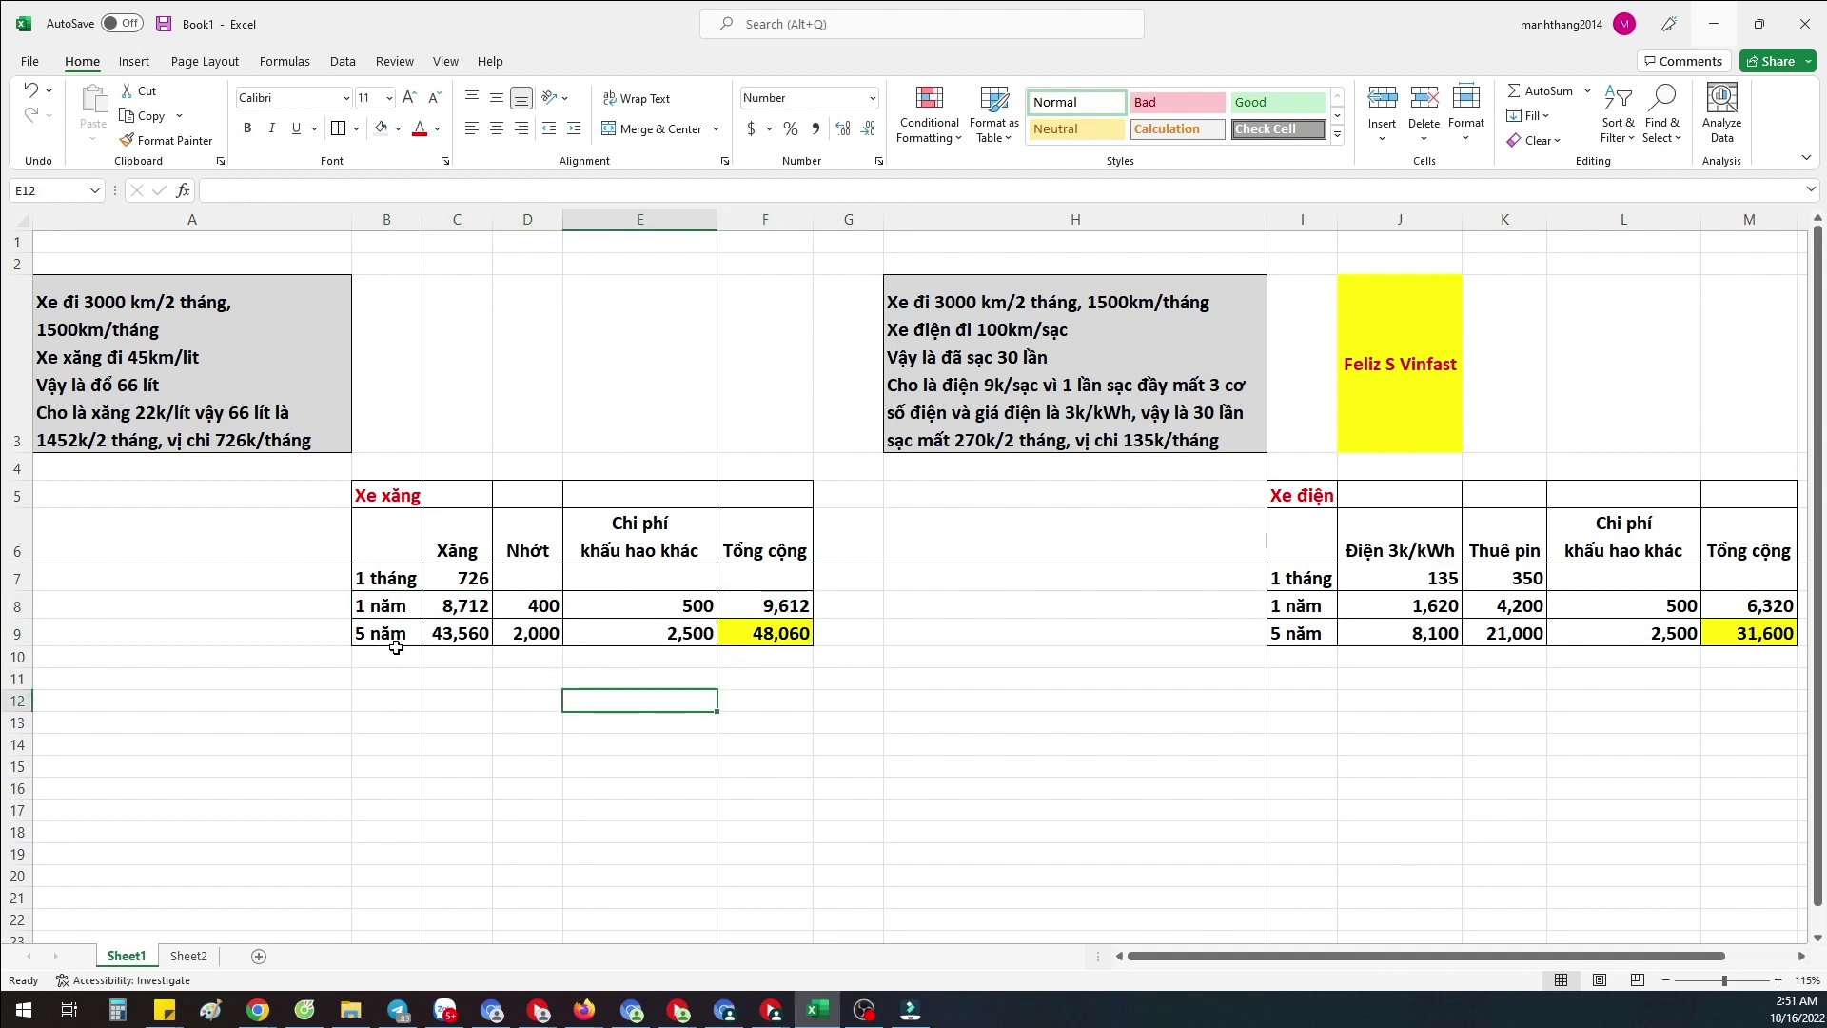
Review the Xe xăng table's five-year petrol, oil, depreciation and total costs.
left_click(428, 635)
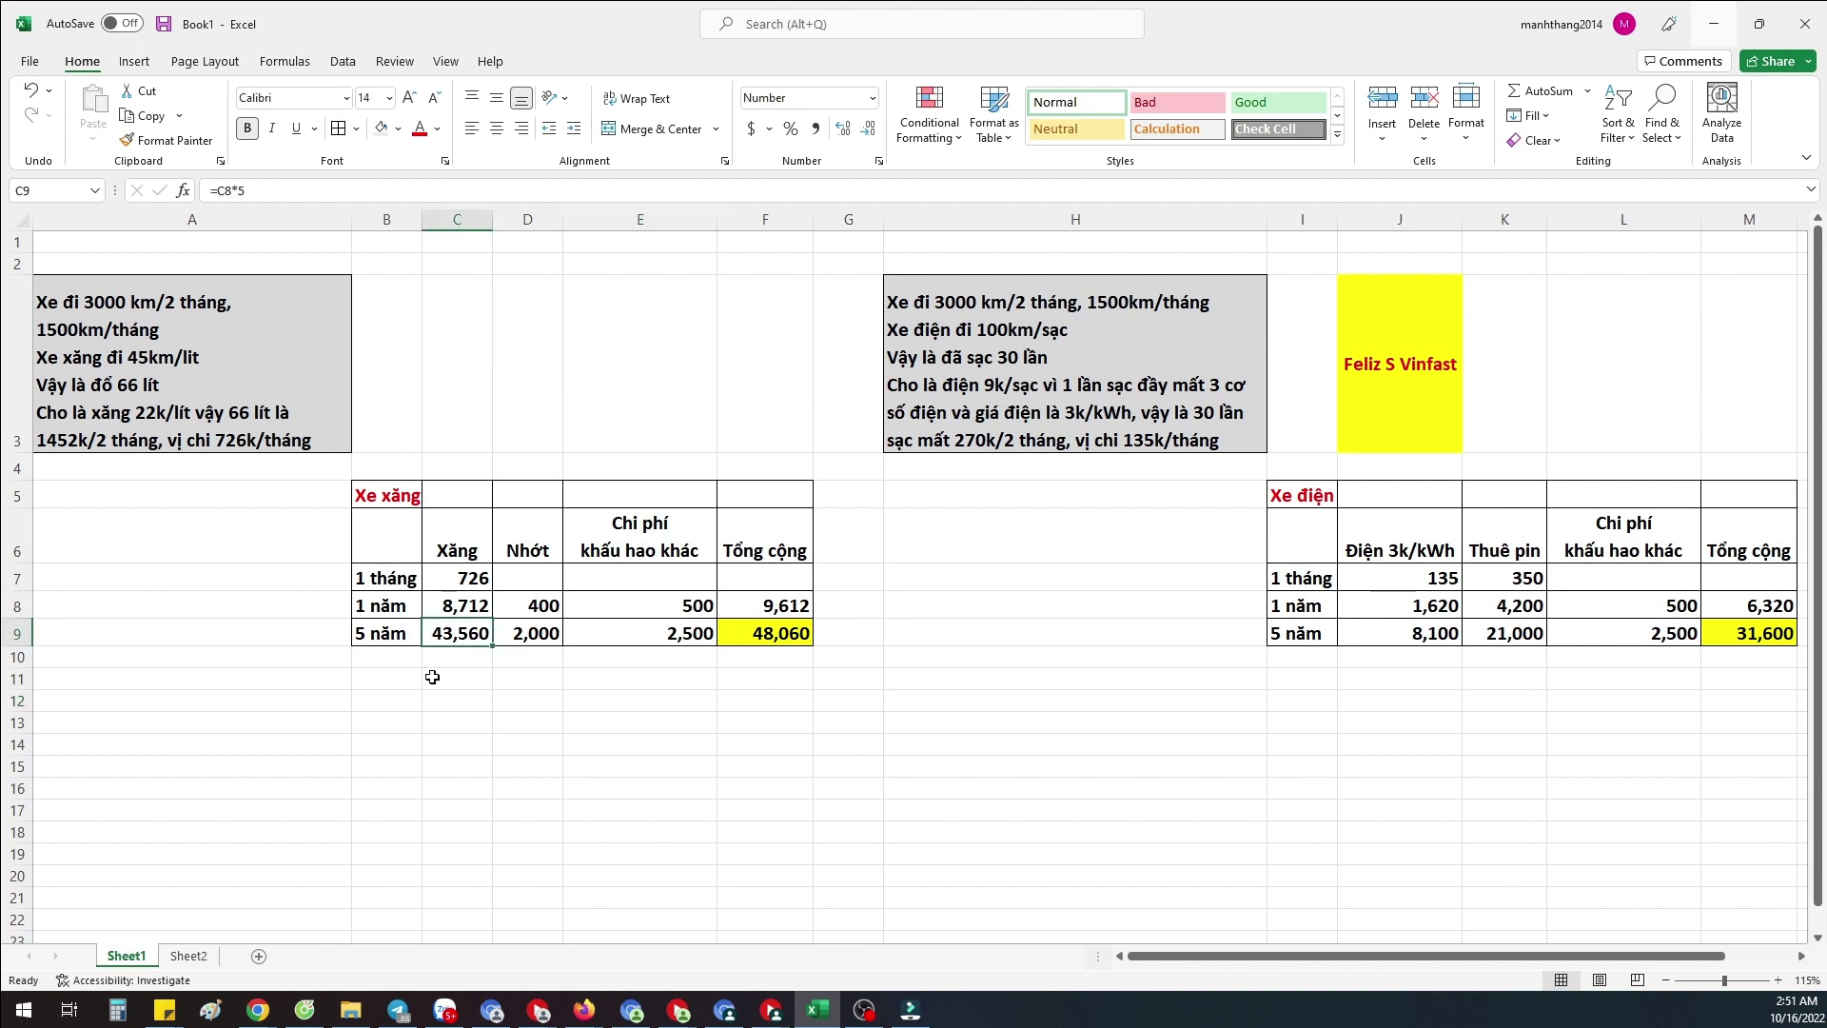
left_click(523, 637)
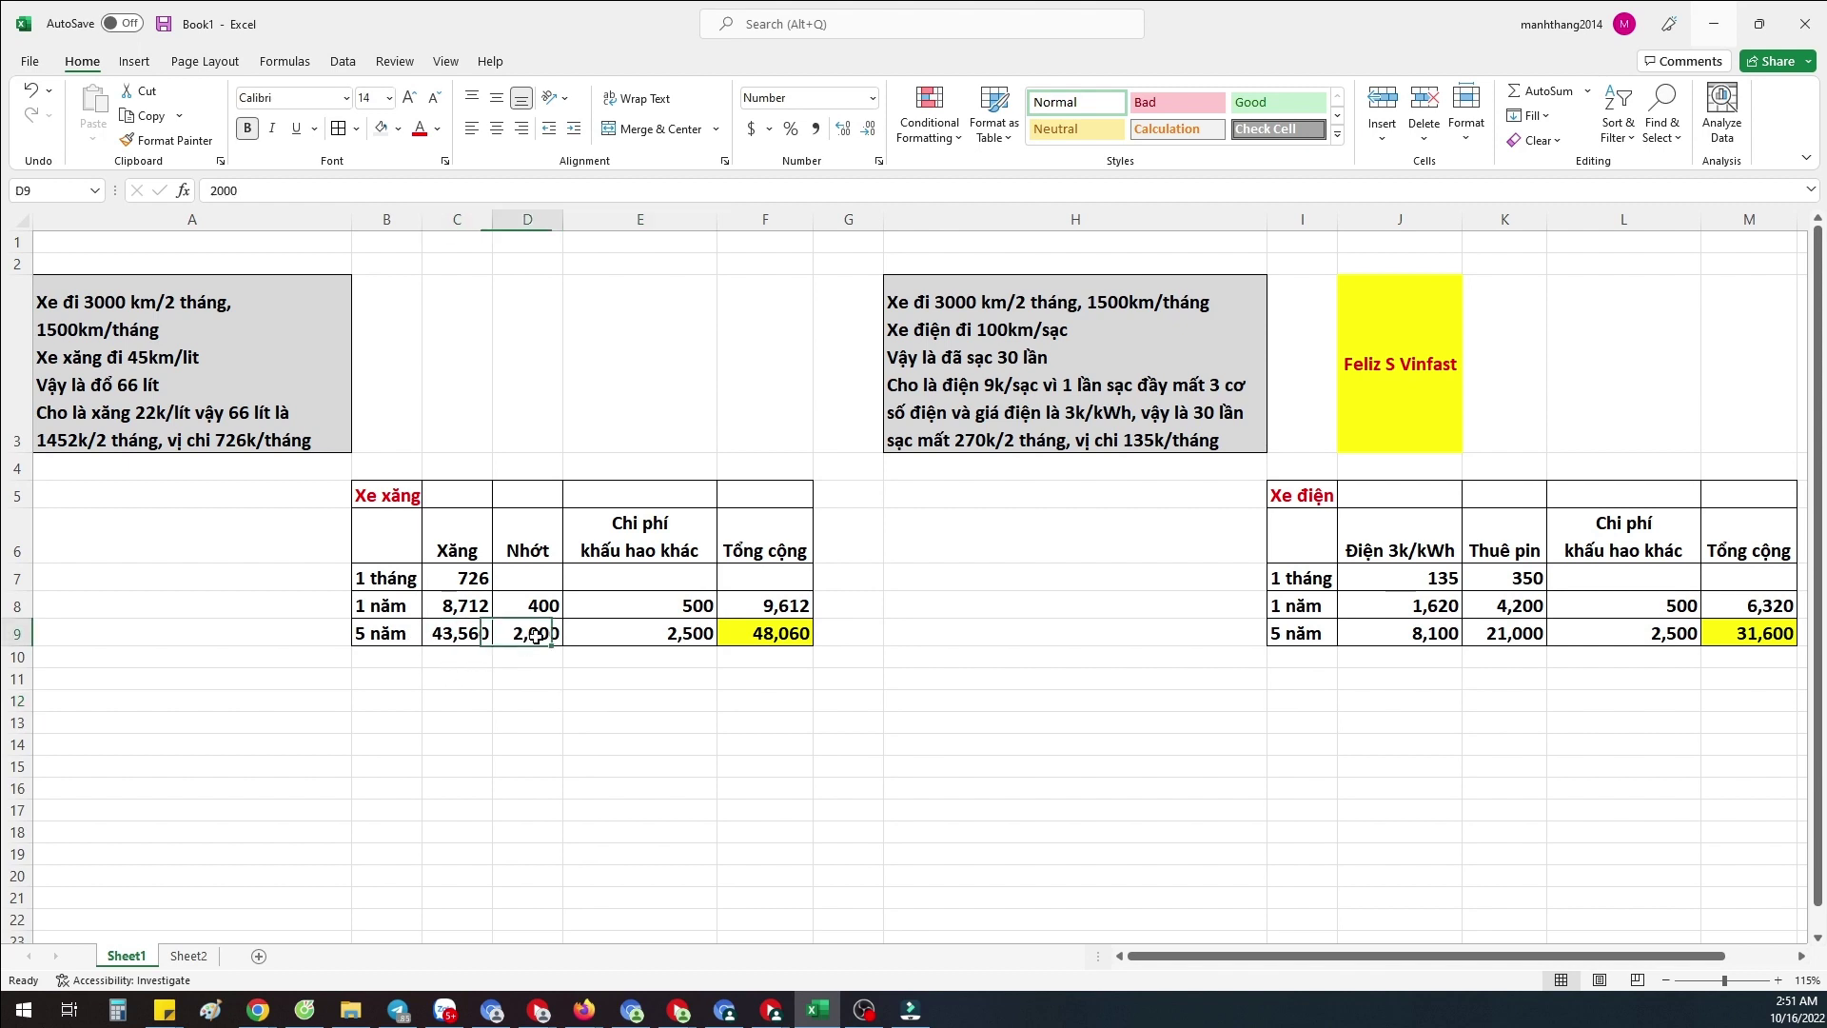
left_click(700, 634)
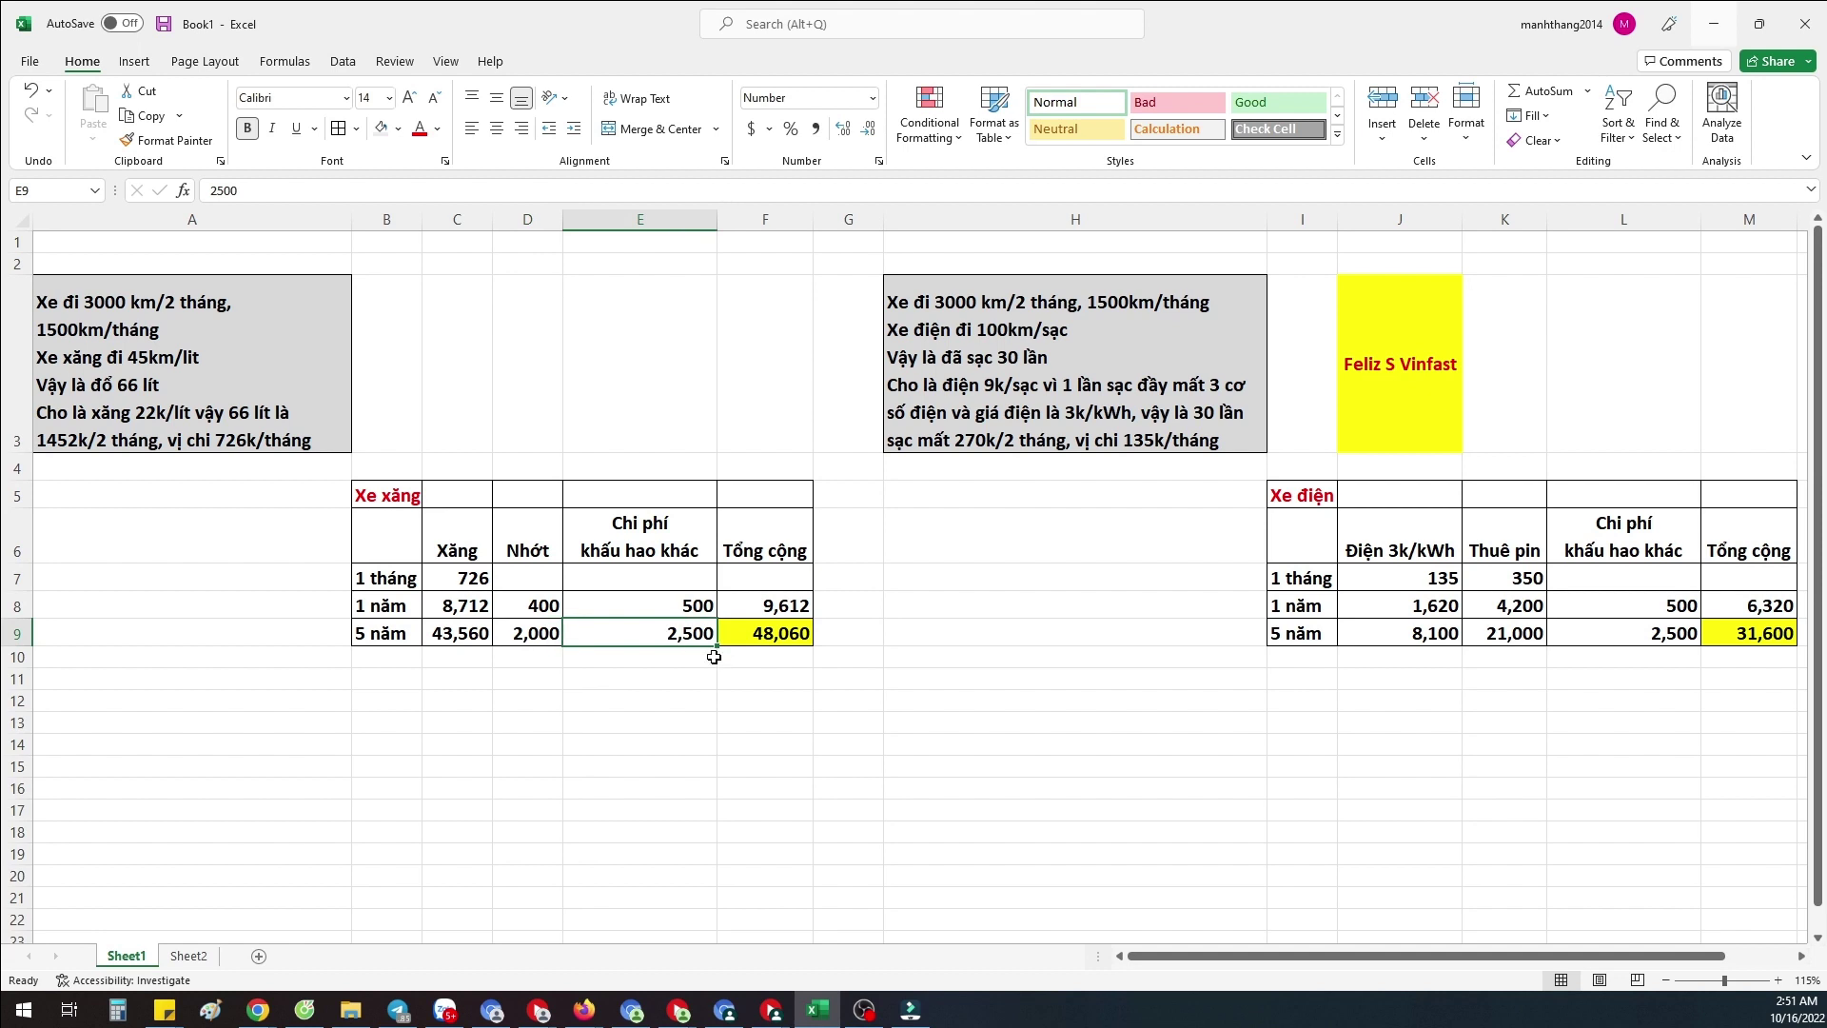
left_click(758, 640)
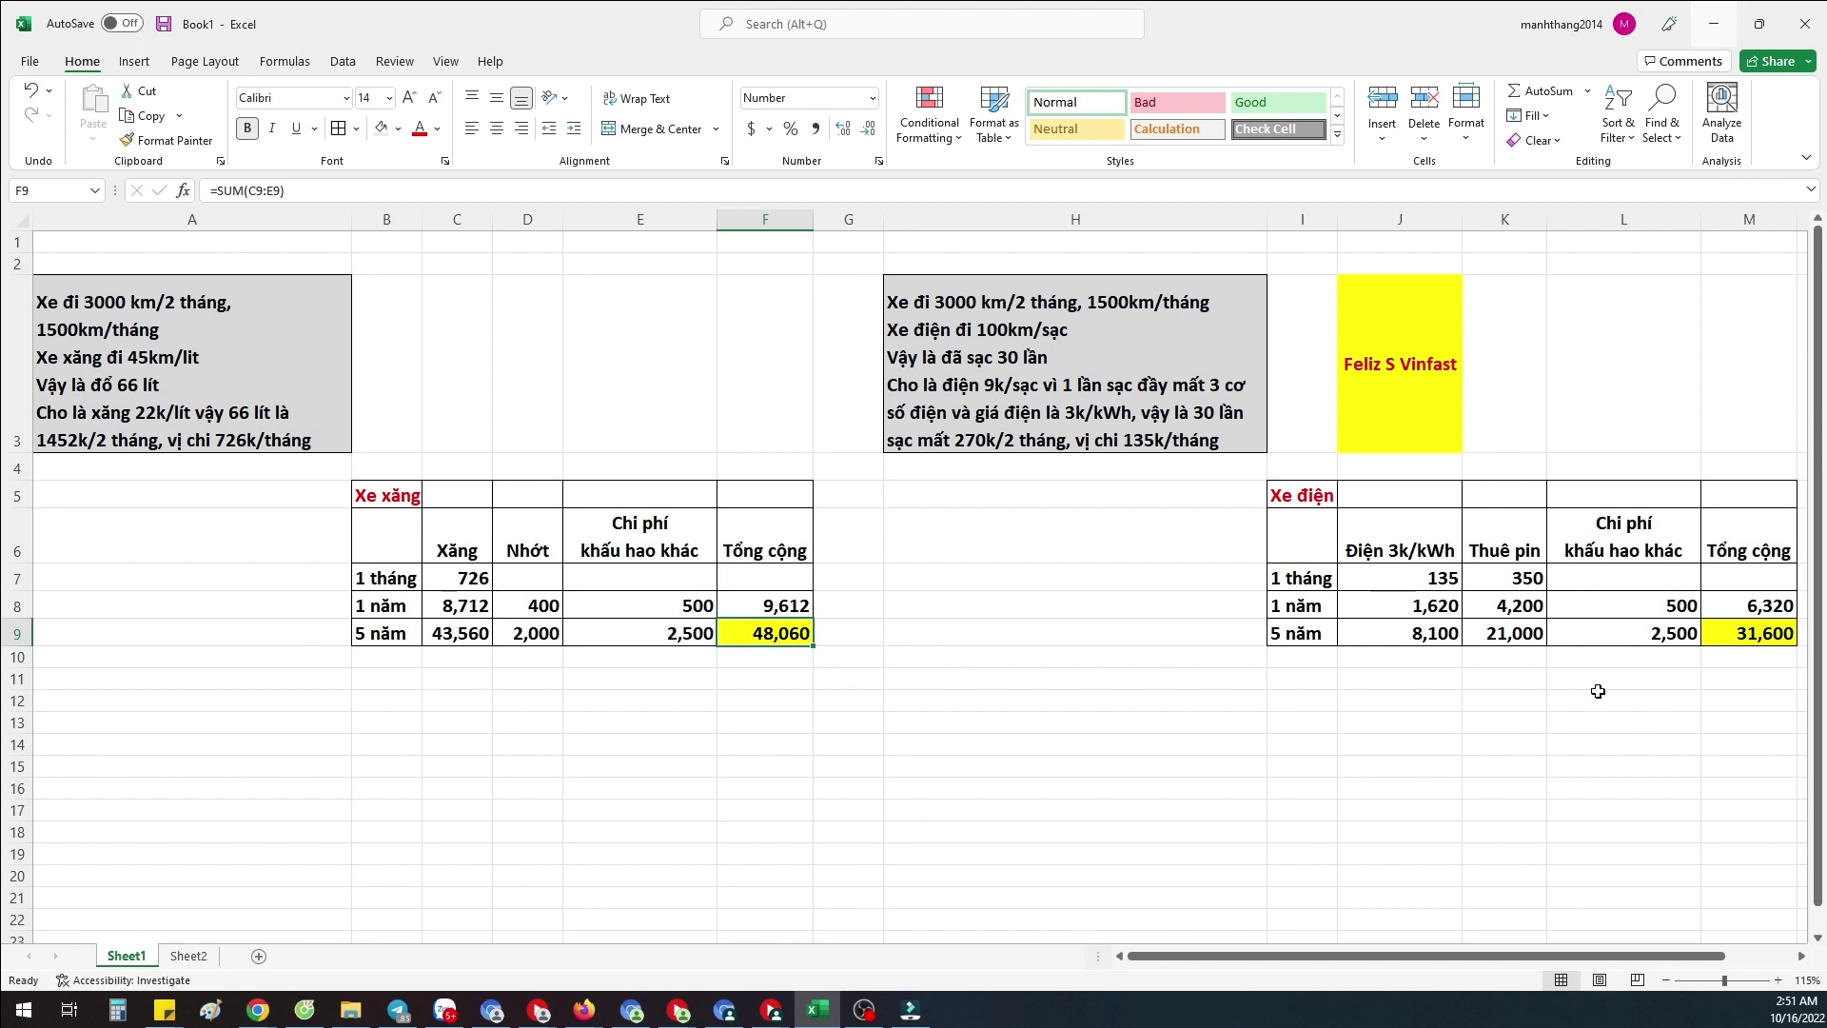
Compare the five-year and one-year total costs between the Xe xăng and Xe điện tables.
left_click(1748, 638)
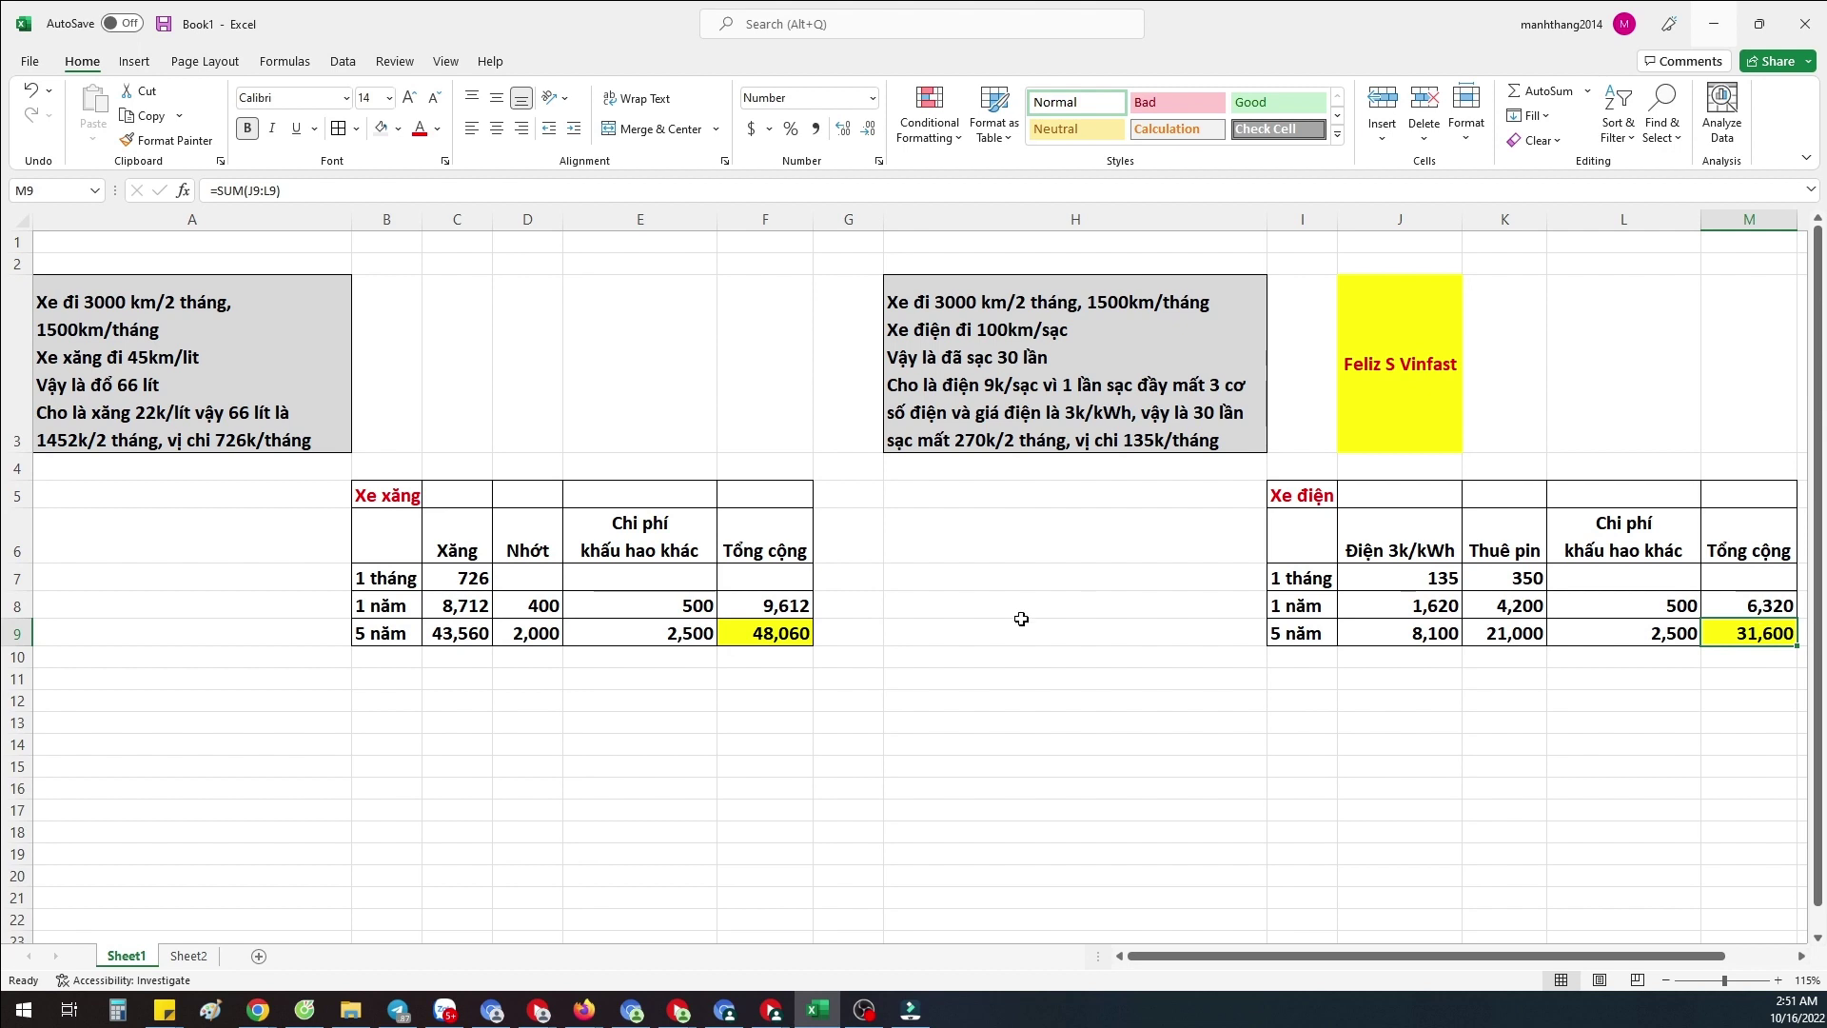
left_click(760, 633)
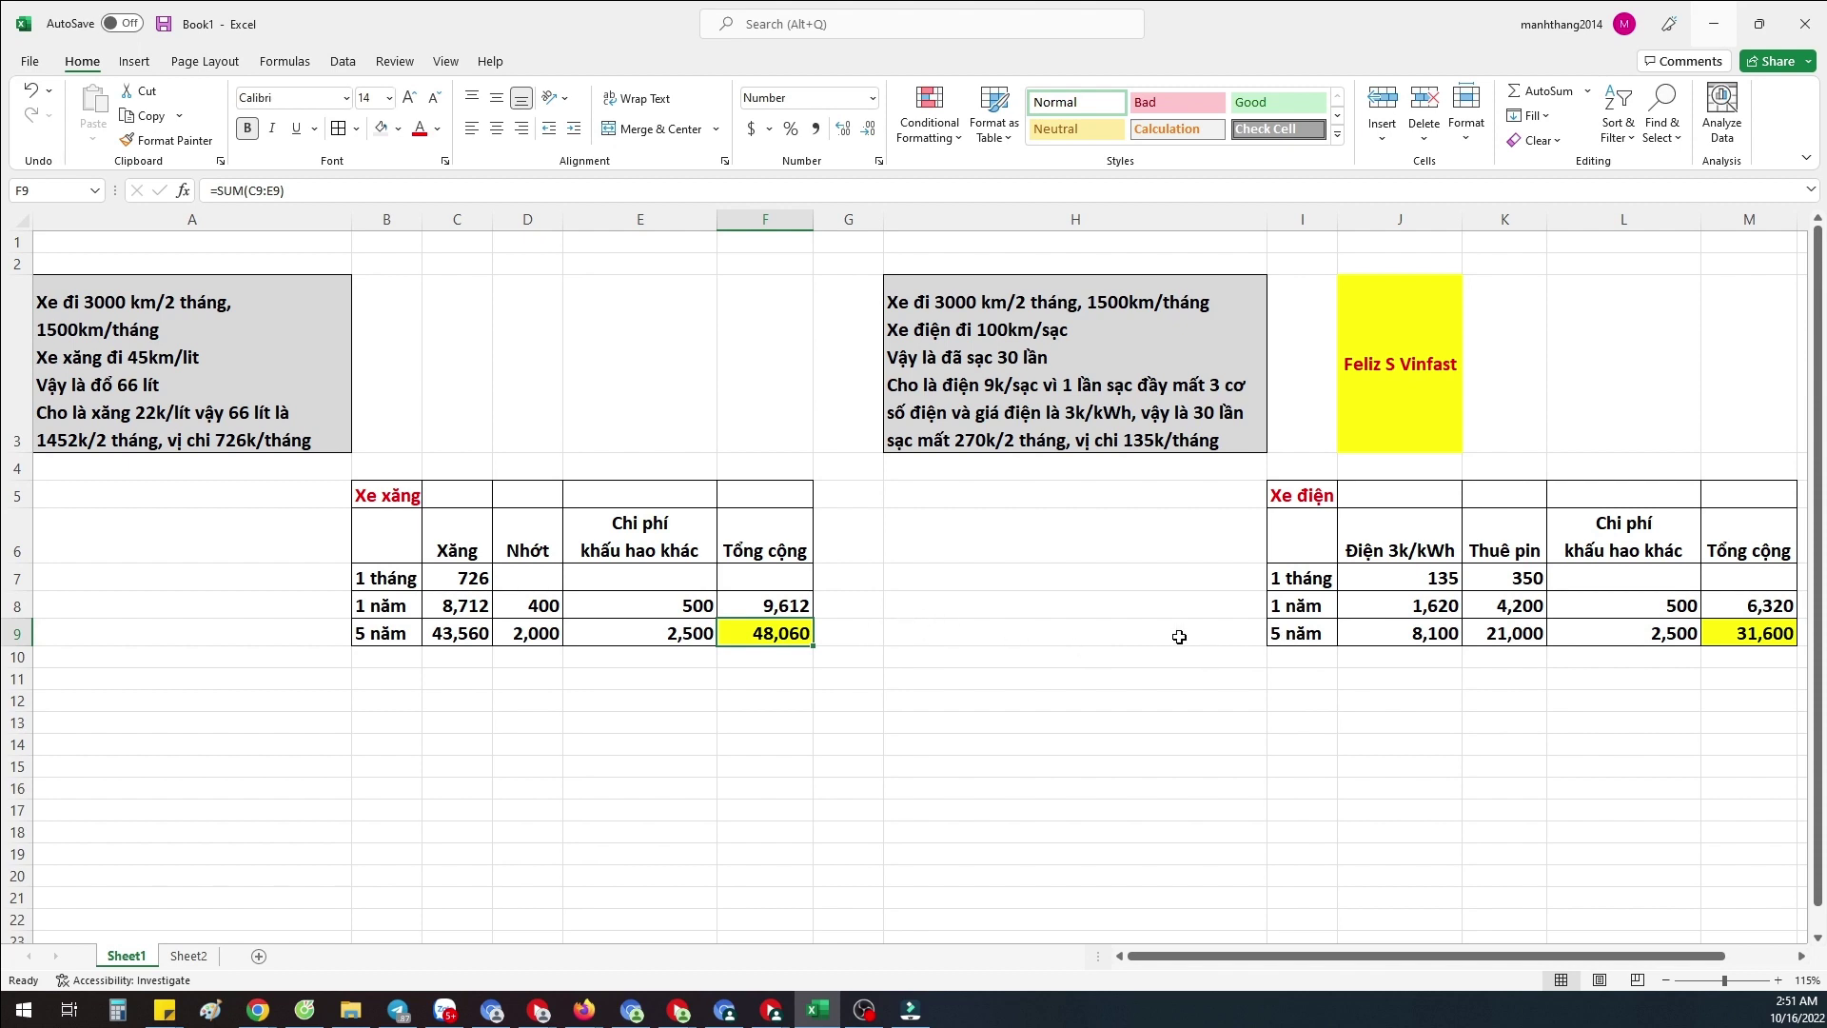
left_click(1145, 633)
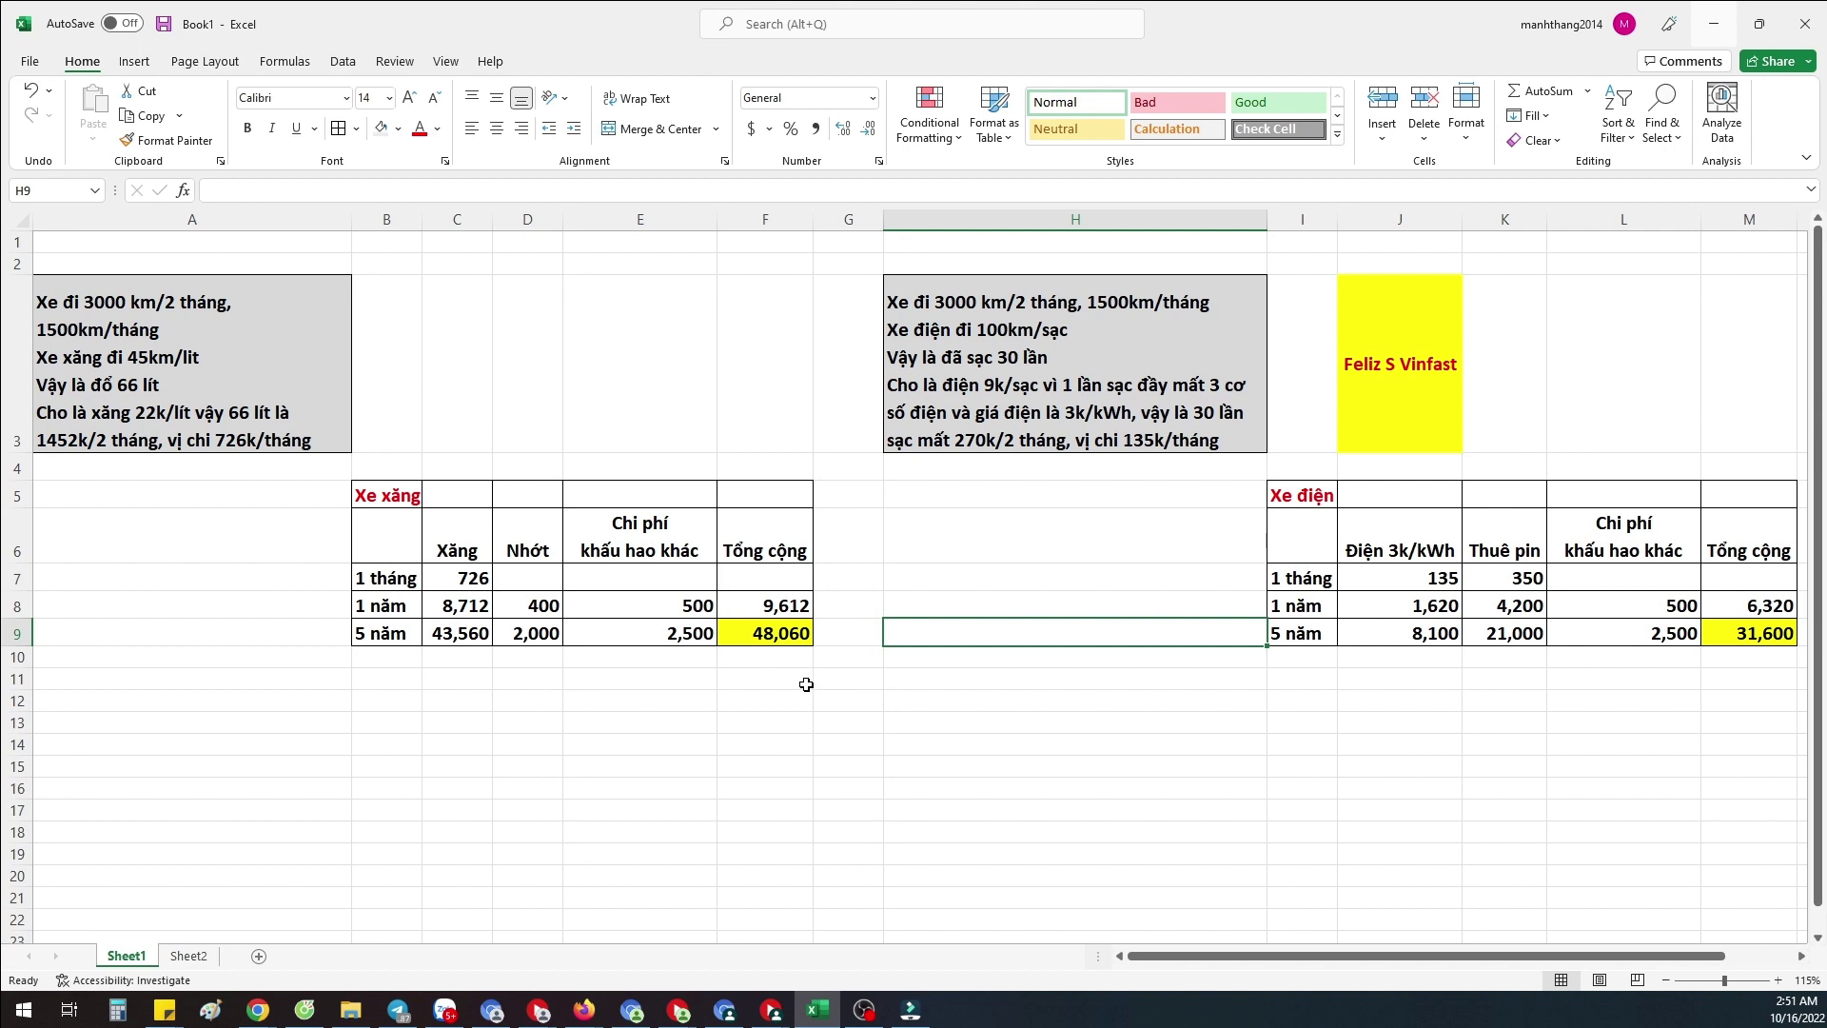
left_click(794, 610)
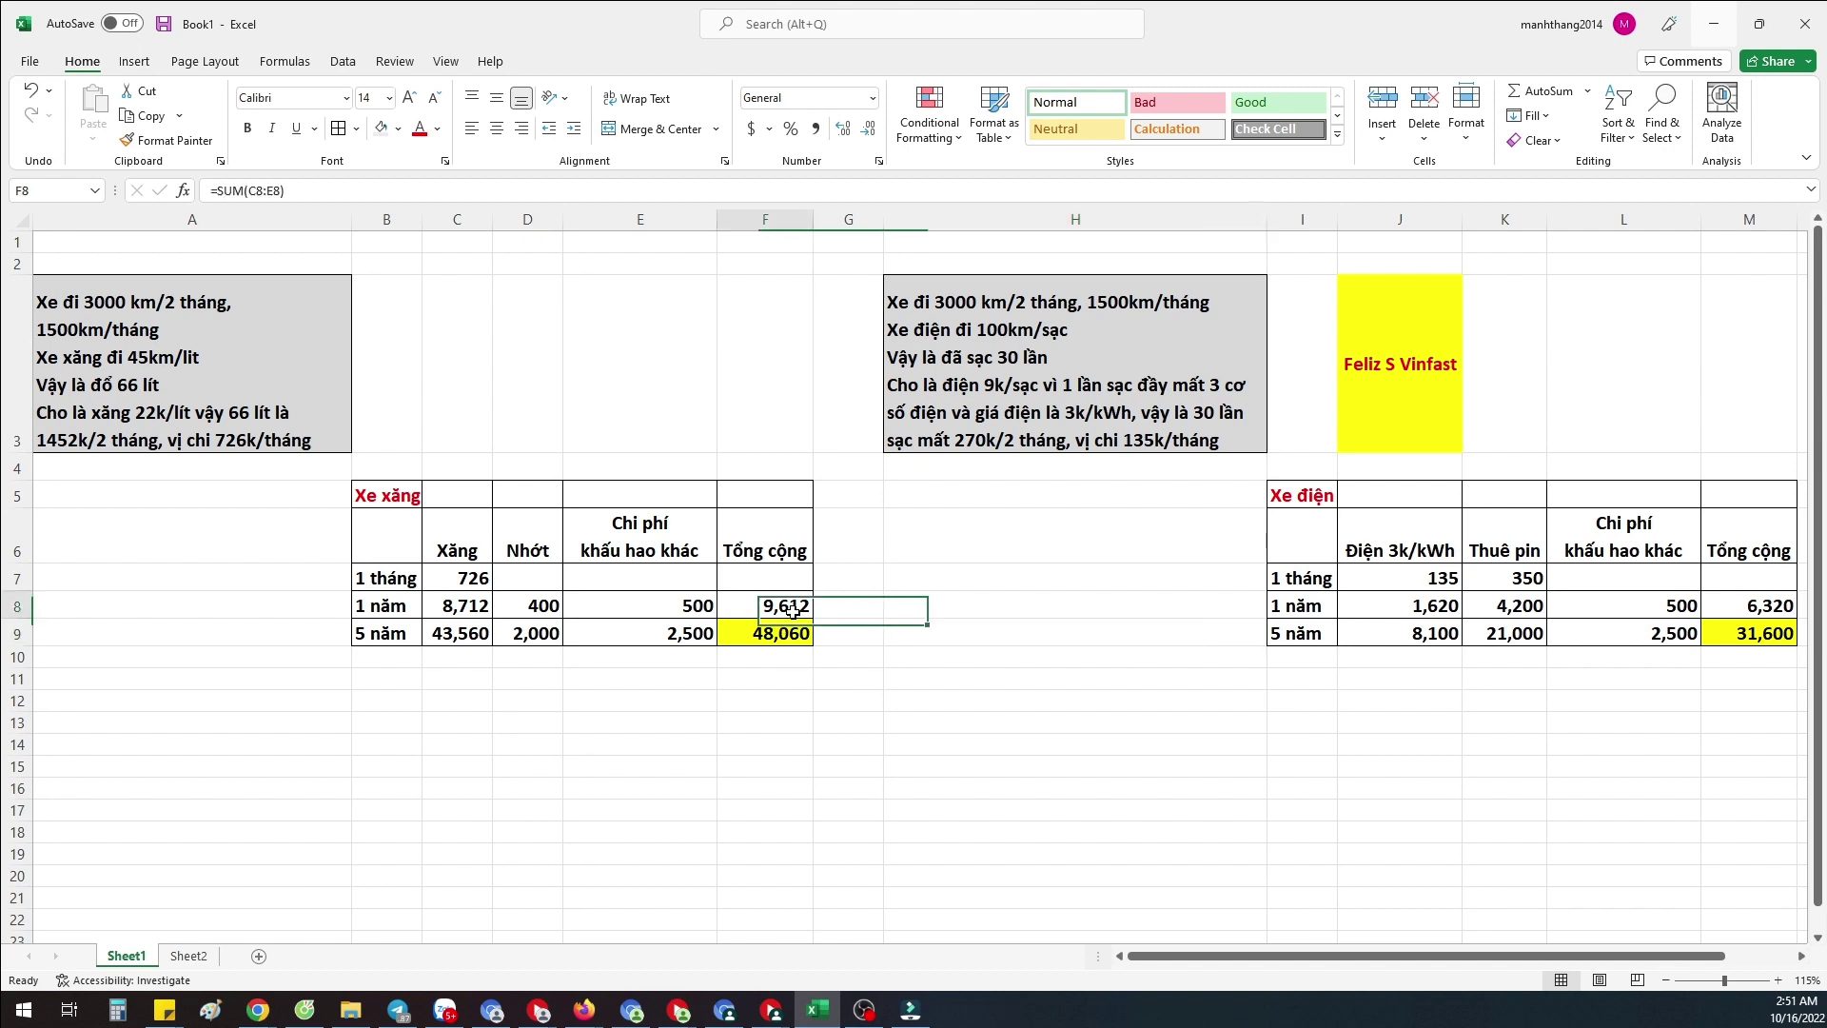
left_click(1713, 605)
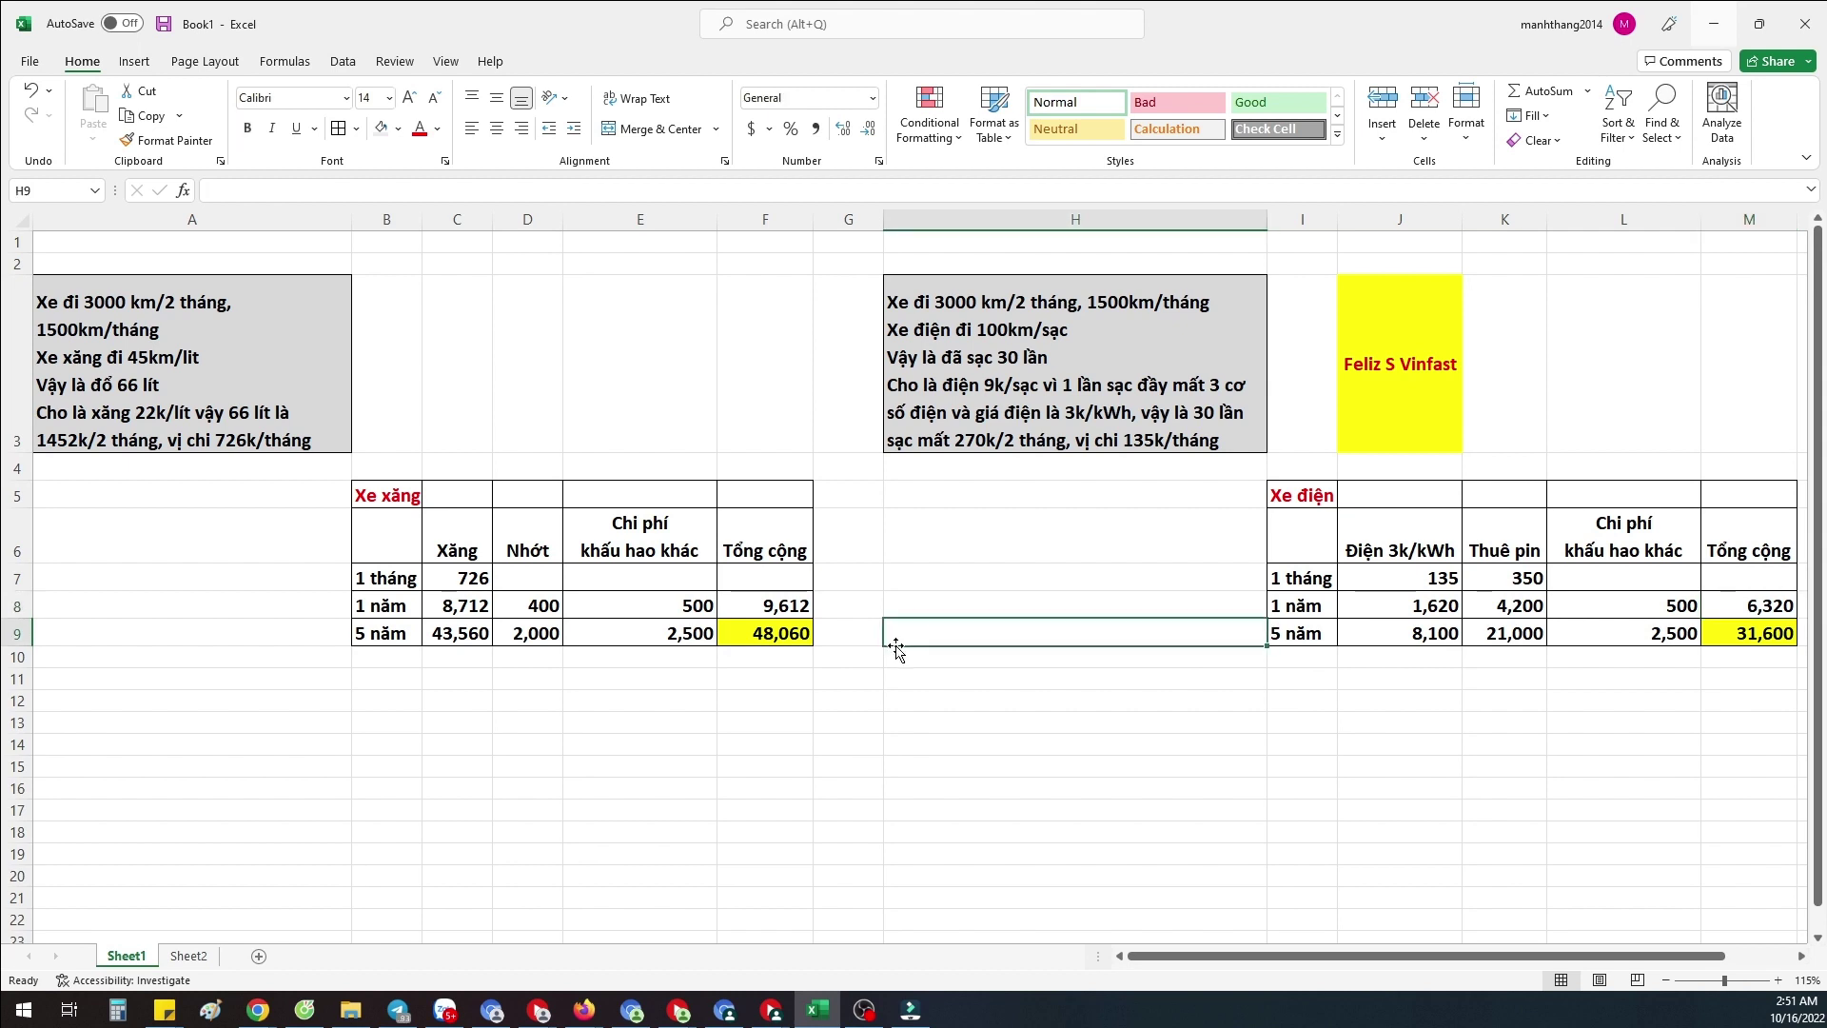
Recheck the Feliz S Vinfast label and the petrol scooter's assumptions note on Sheet1.
left_click(1057, 524)
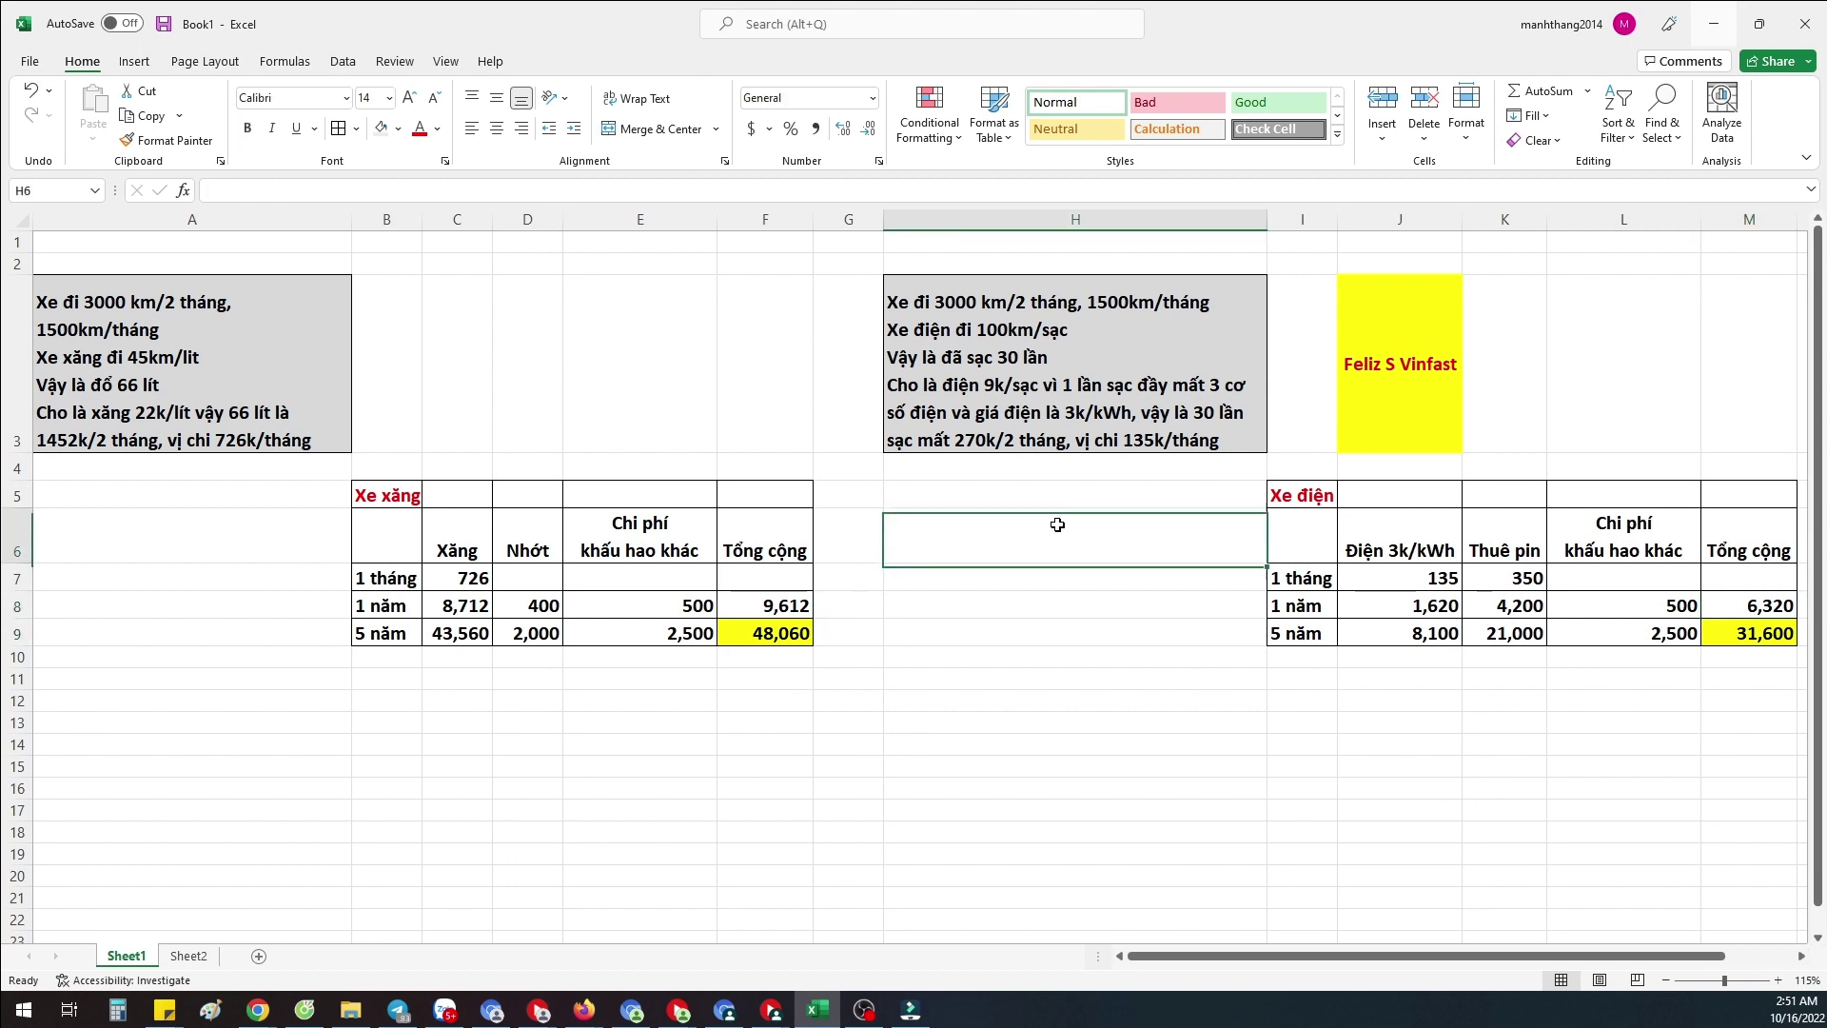
left_click(1361, 398)
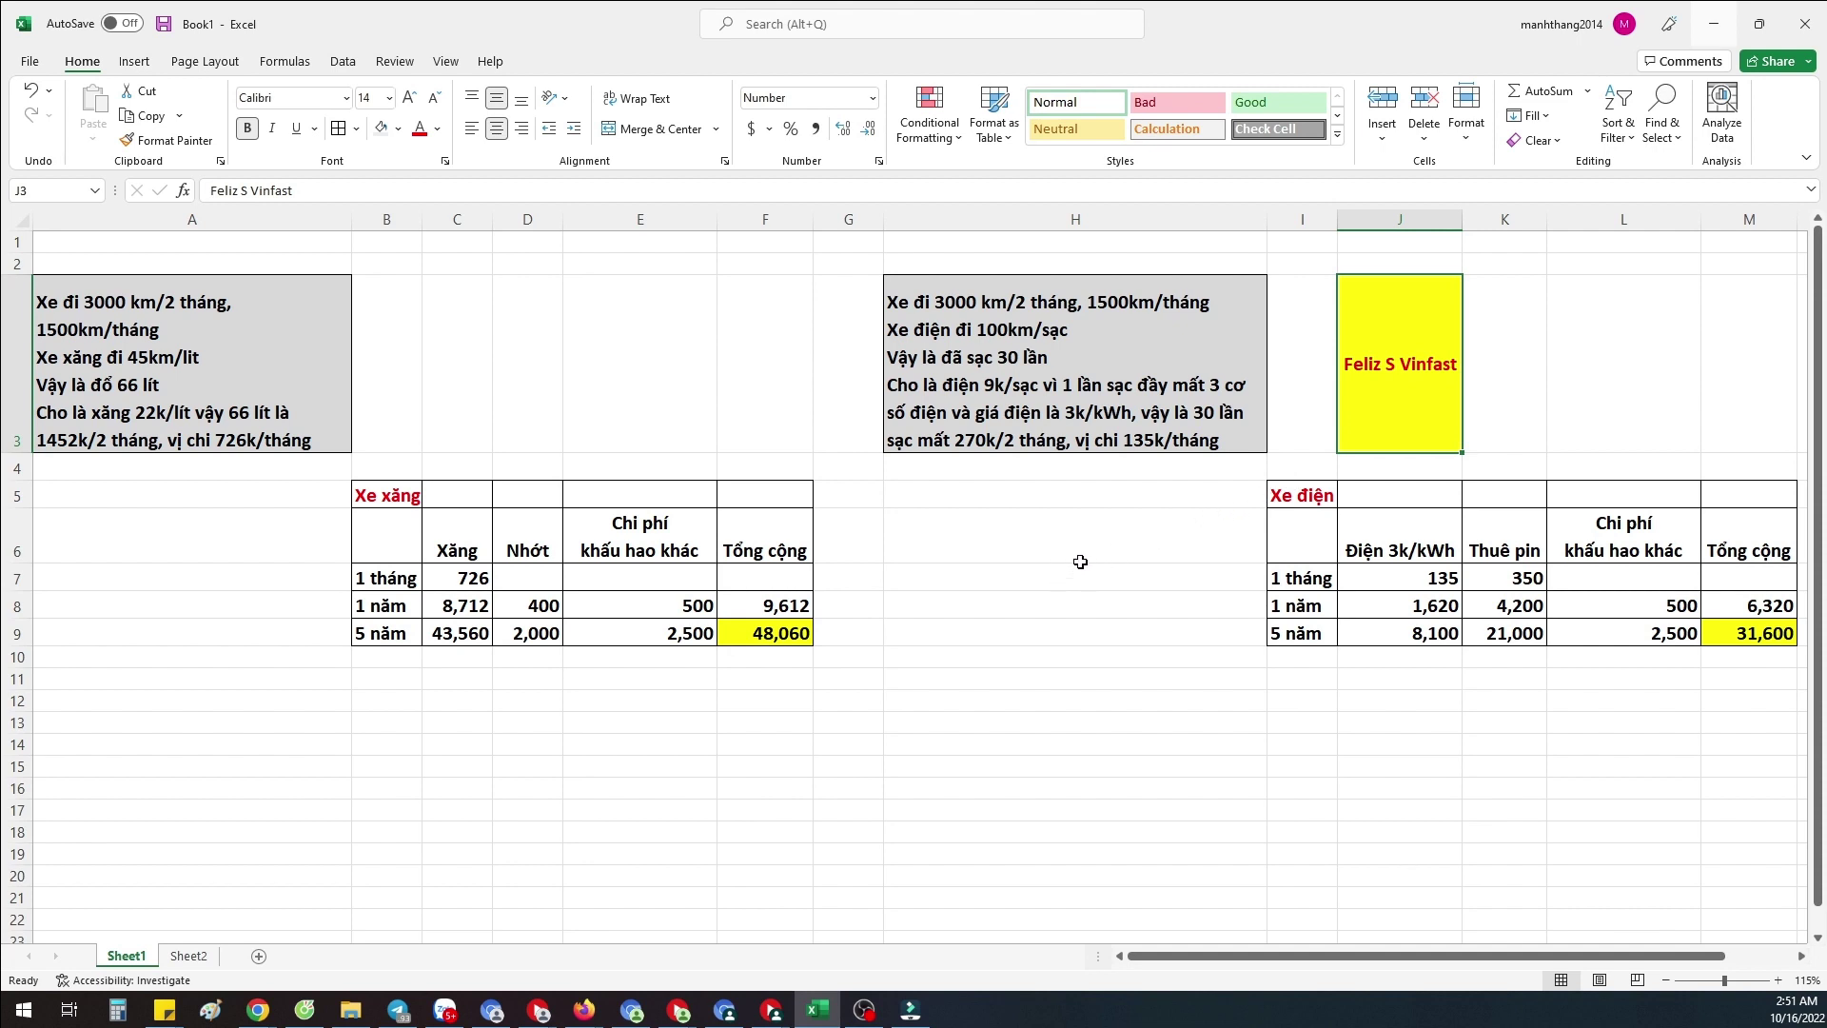
left_click(956, 633)
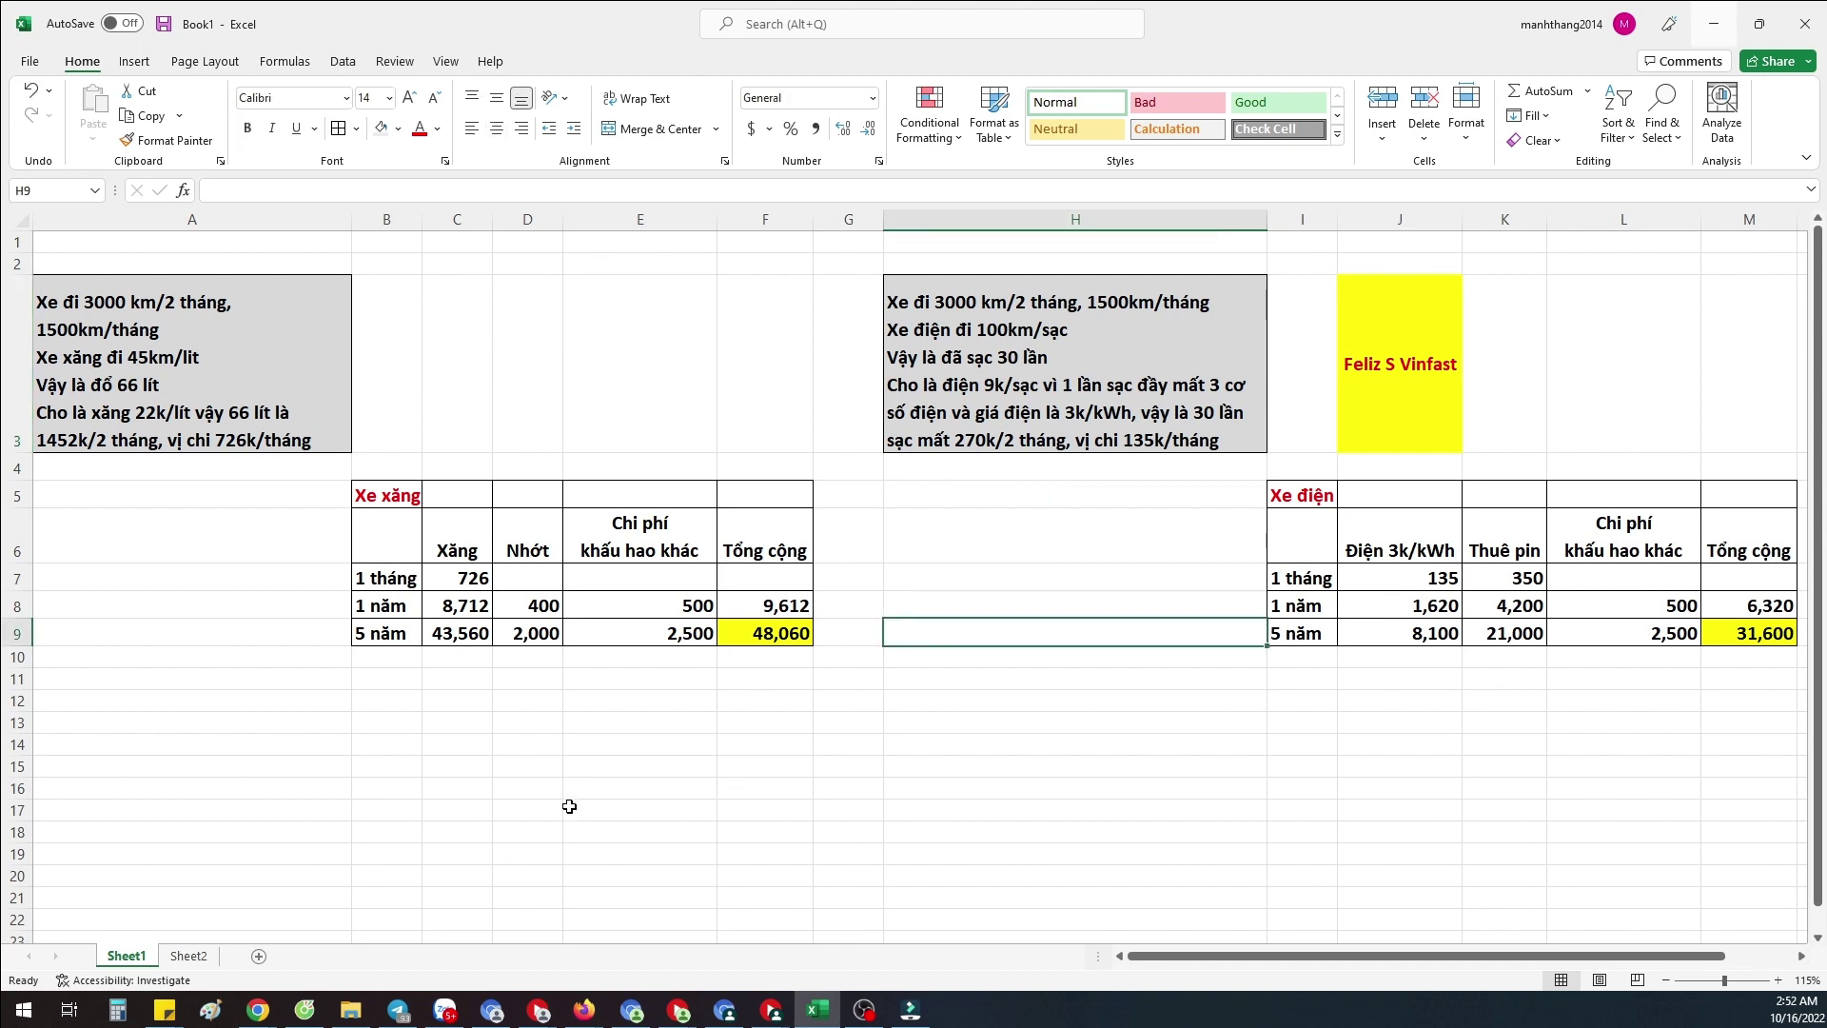
left_click(414, 725)
left_click(206, 350)
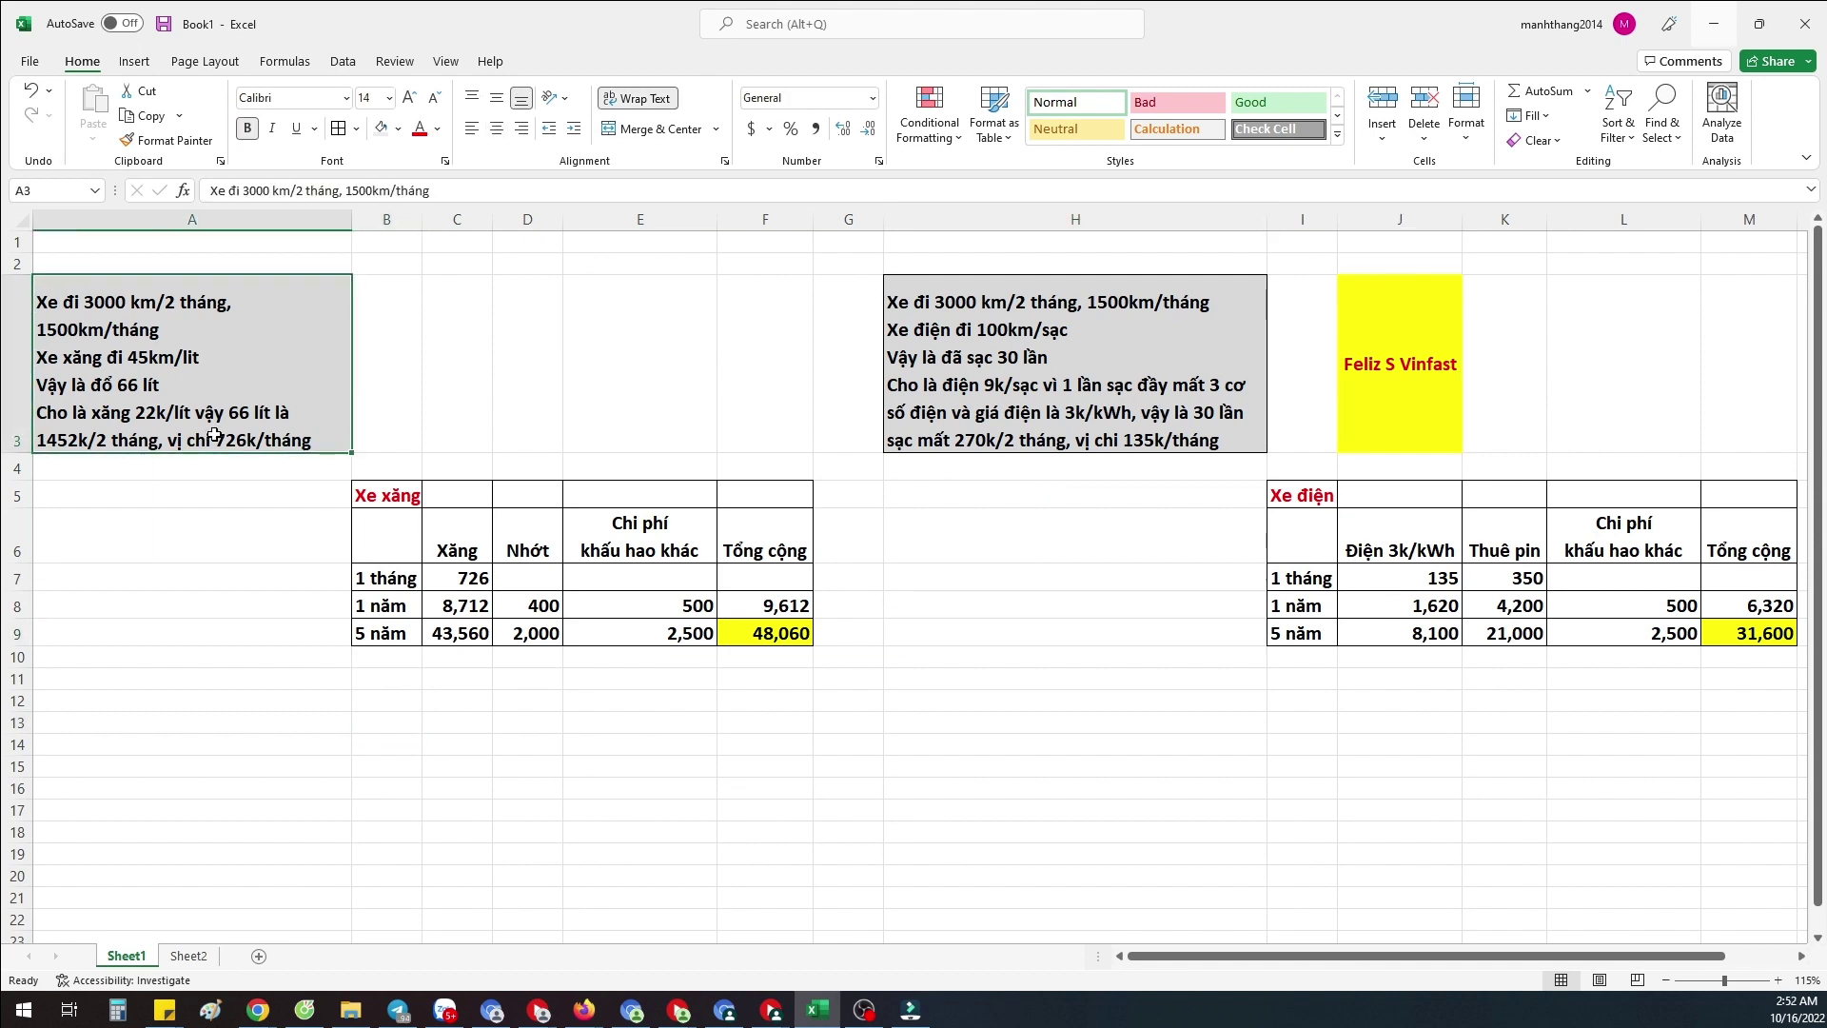
left_click(221, 537)
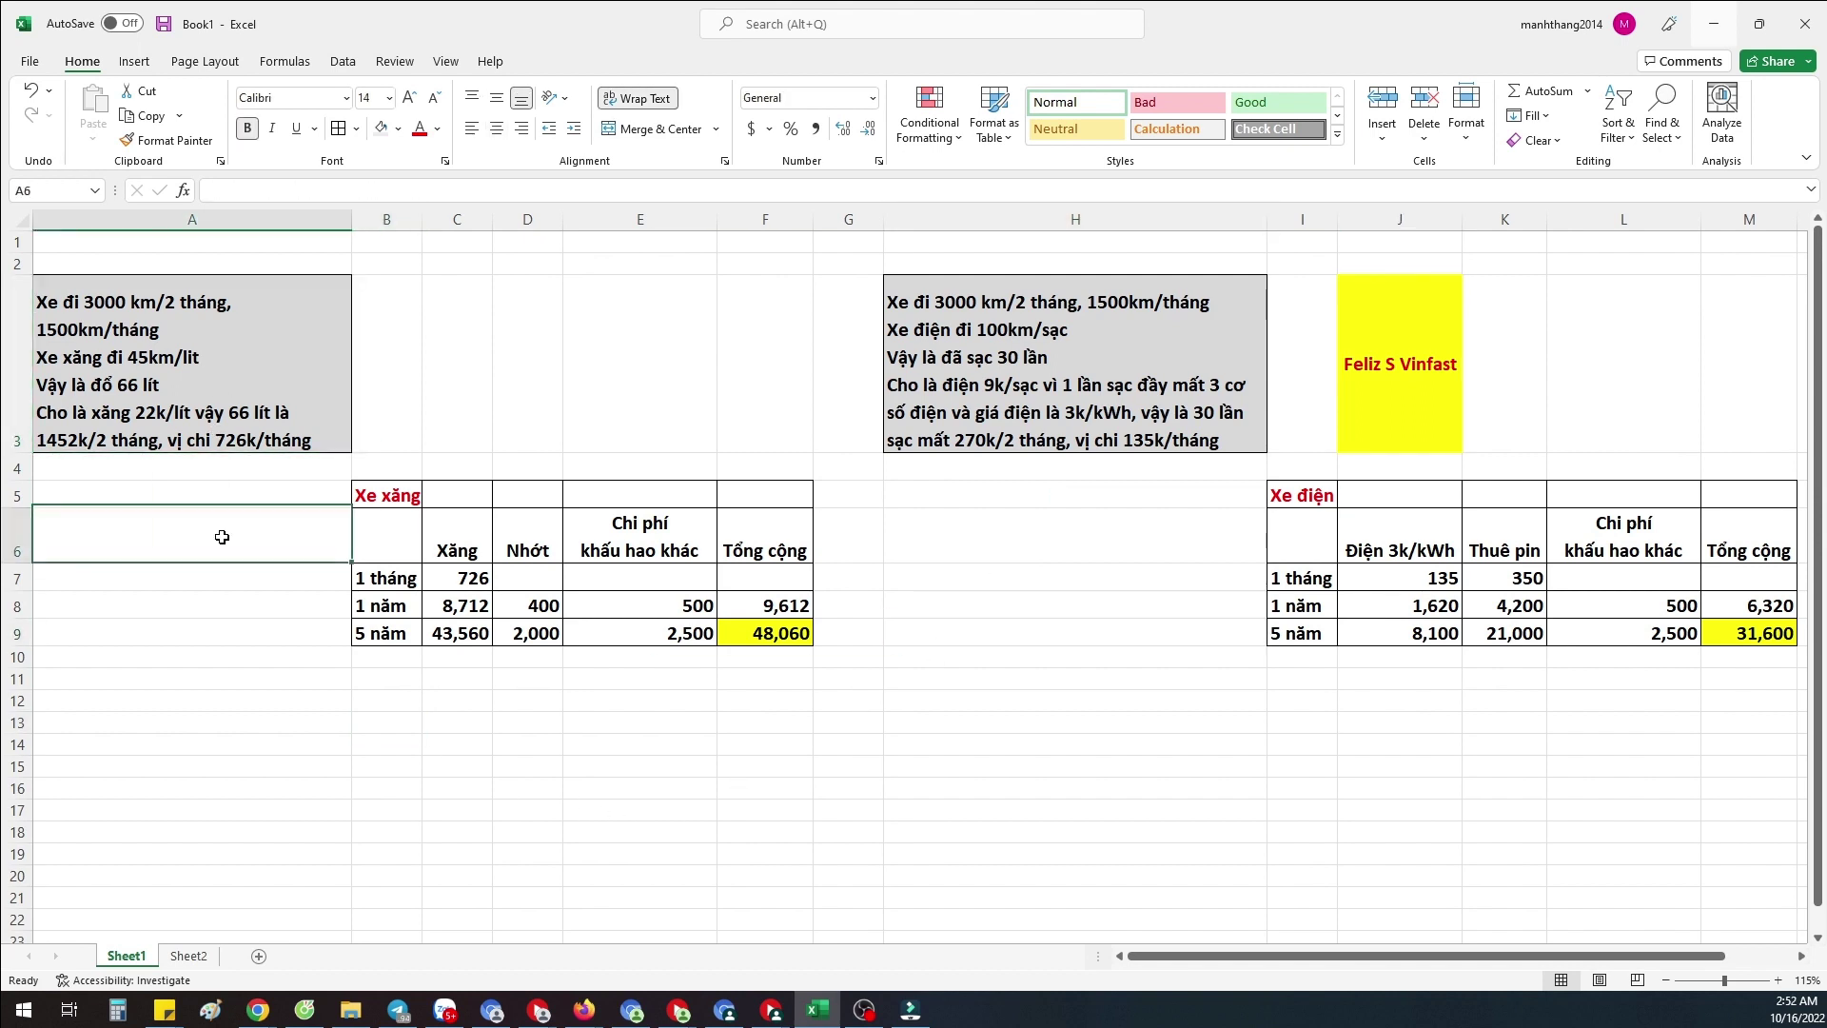
Open Sheet2 and review the Số Km/tháng distances across the Xe xăng table.
left_click(190, 957)
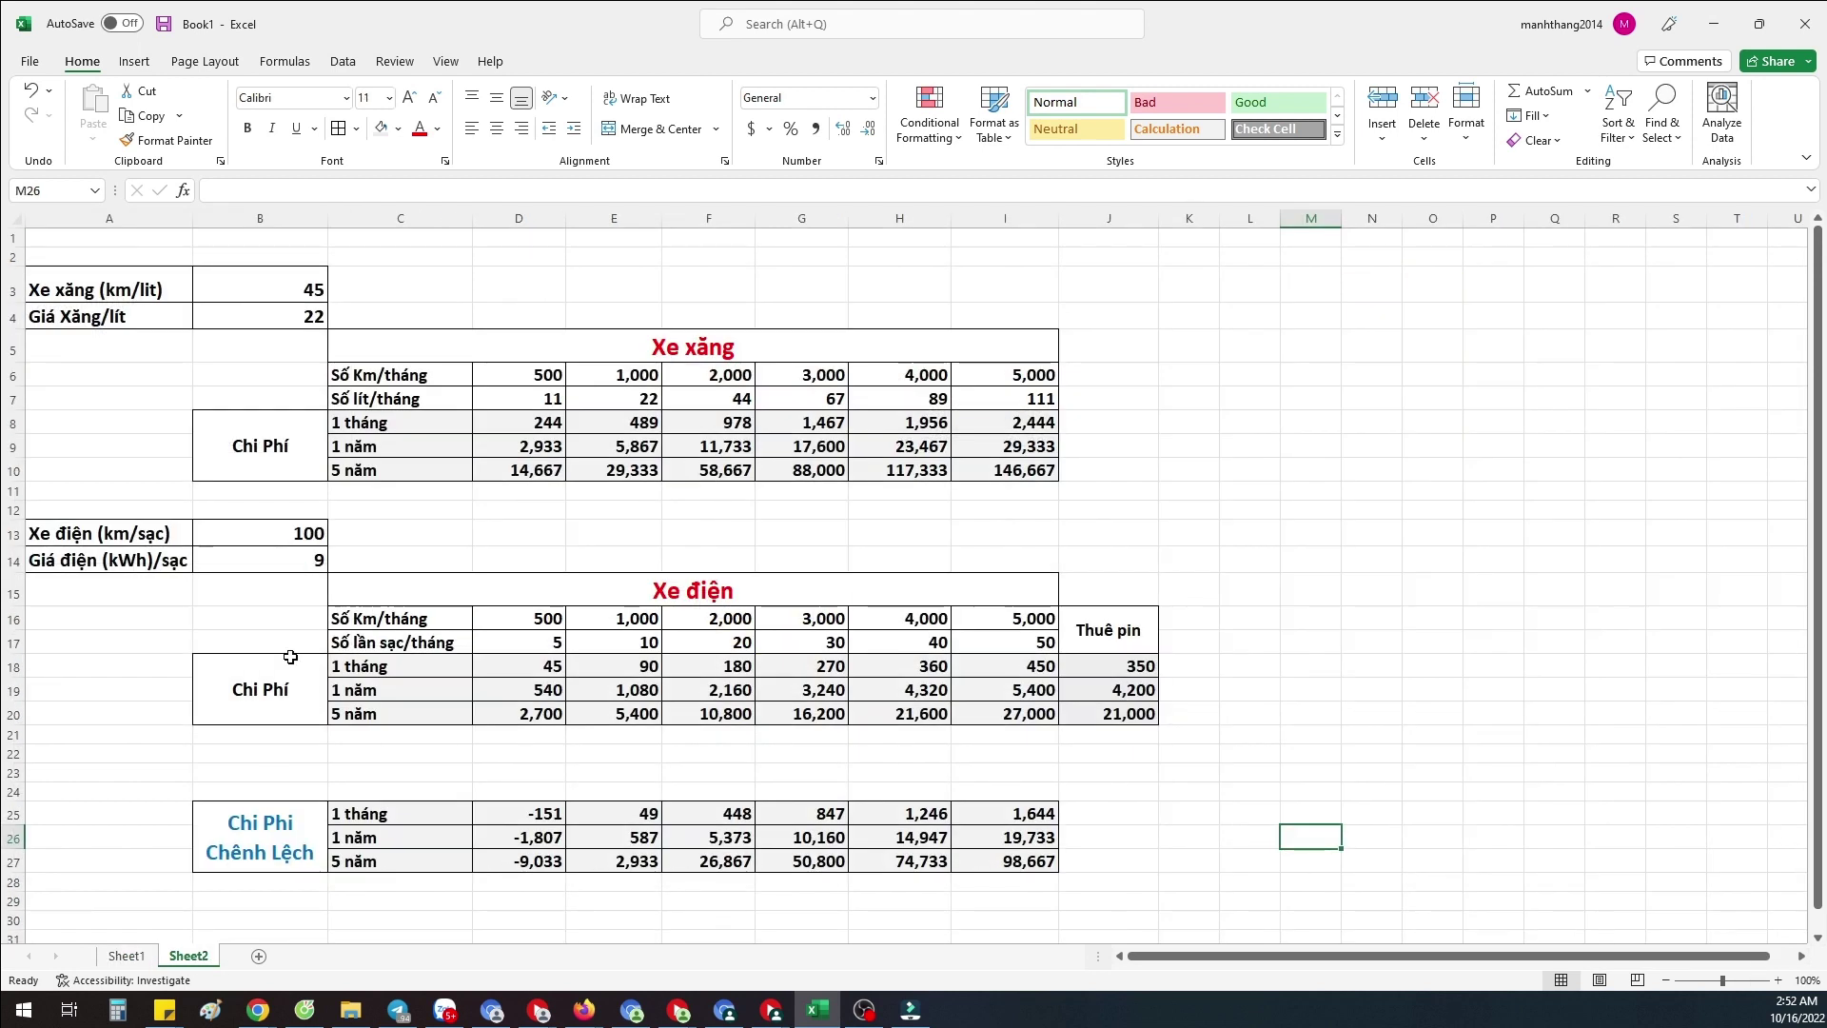
left_click(547, 476)
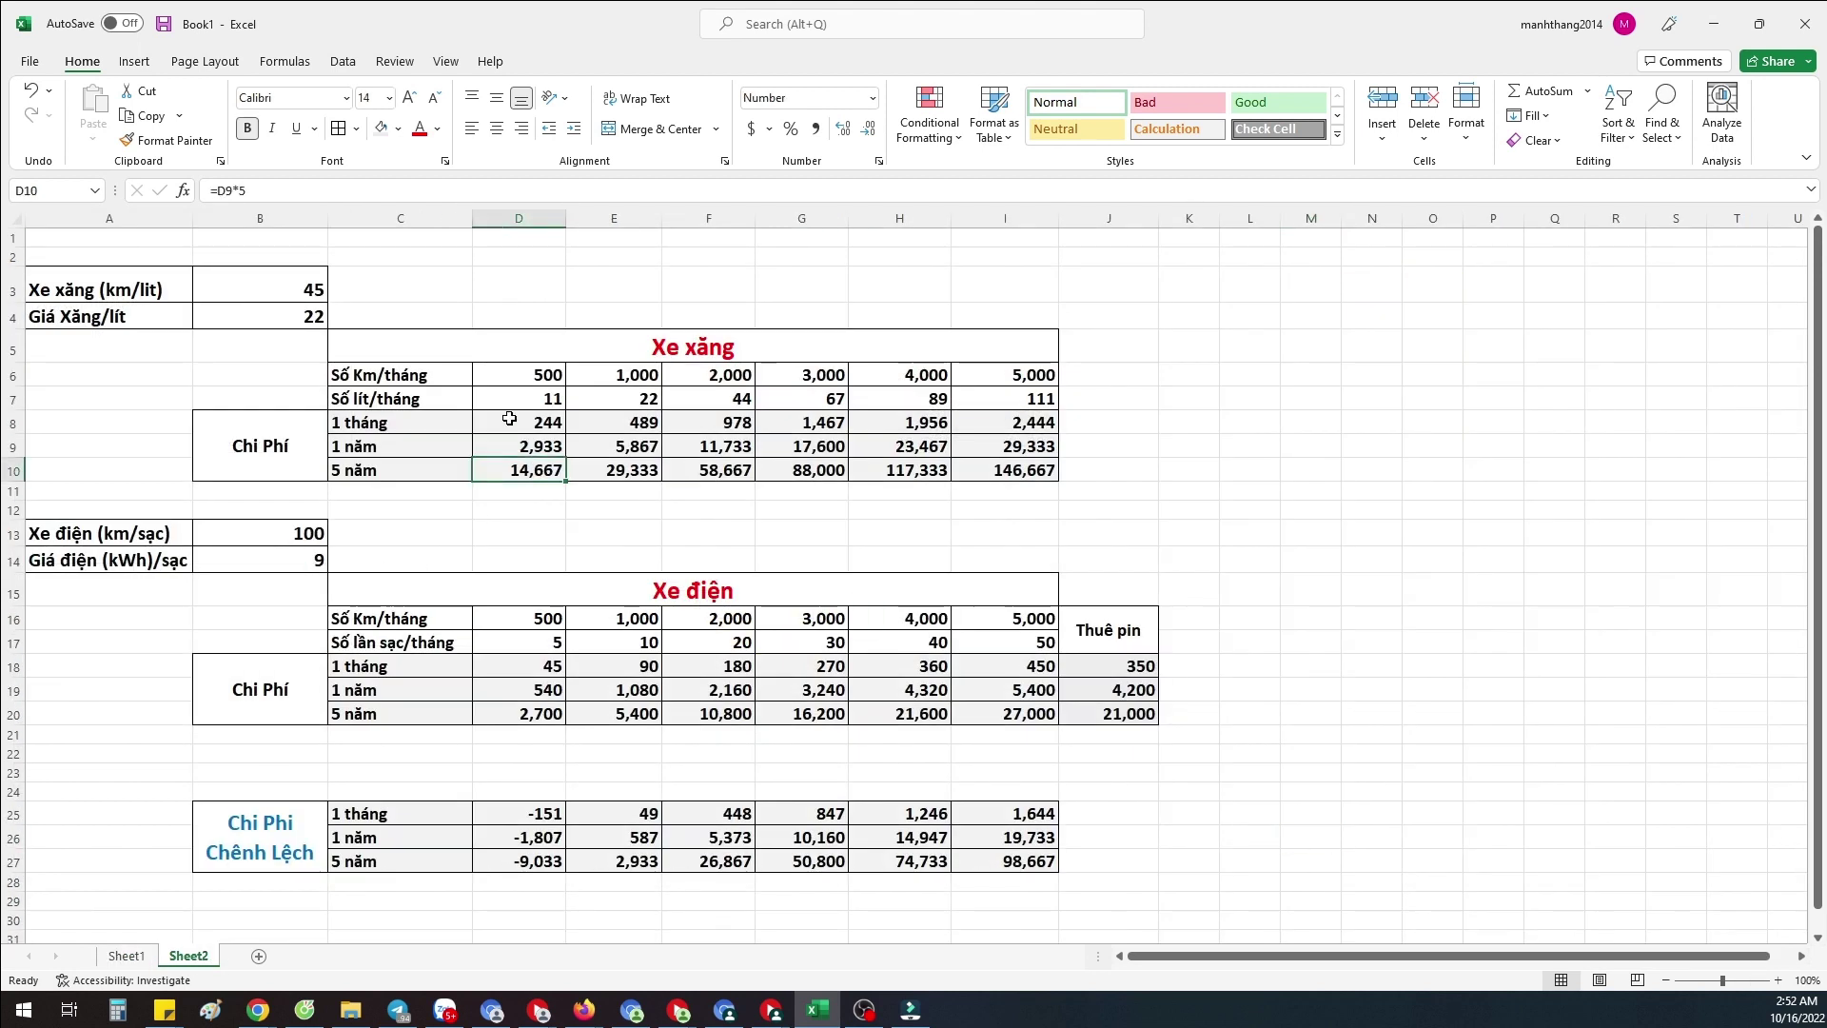
left_click(415, 374)
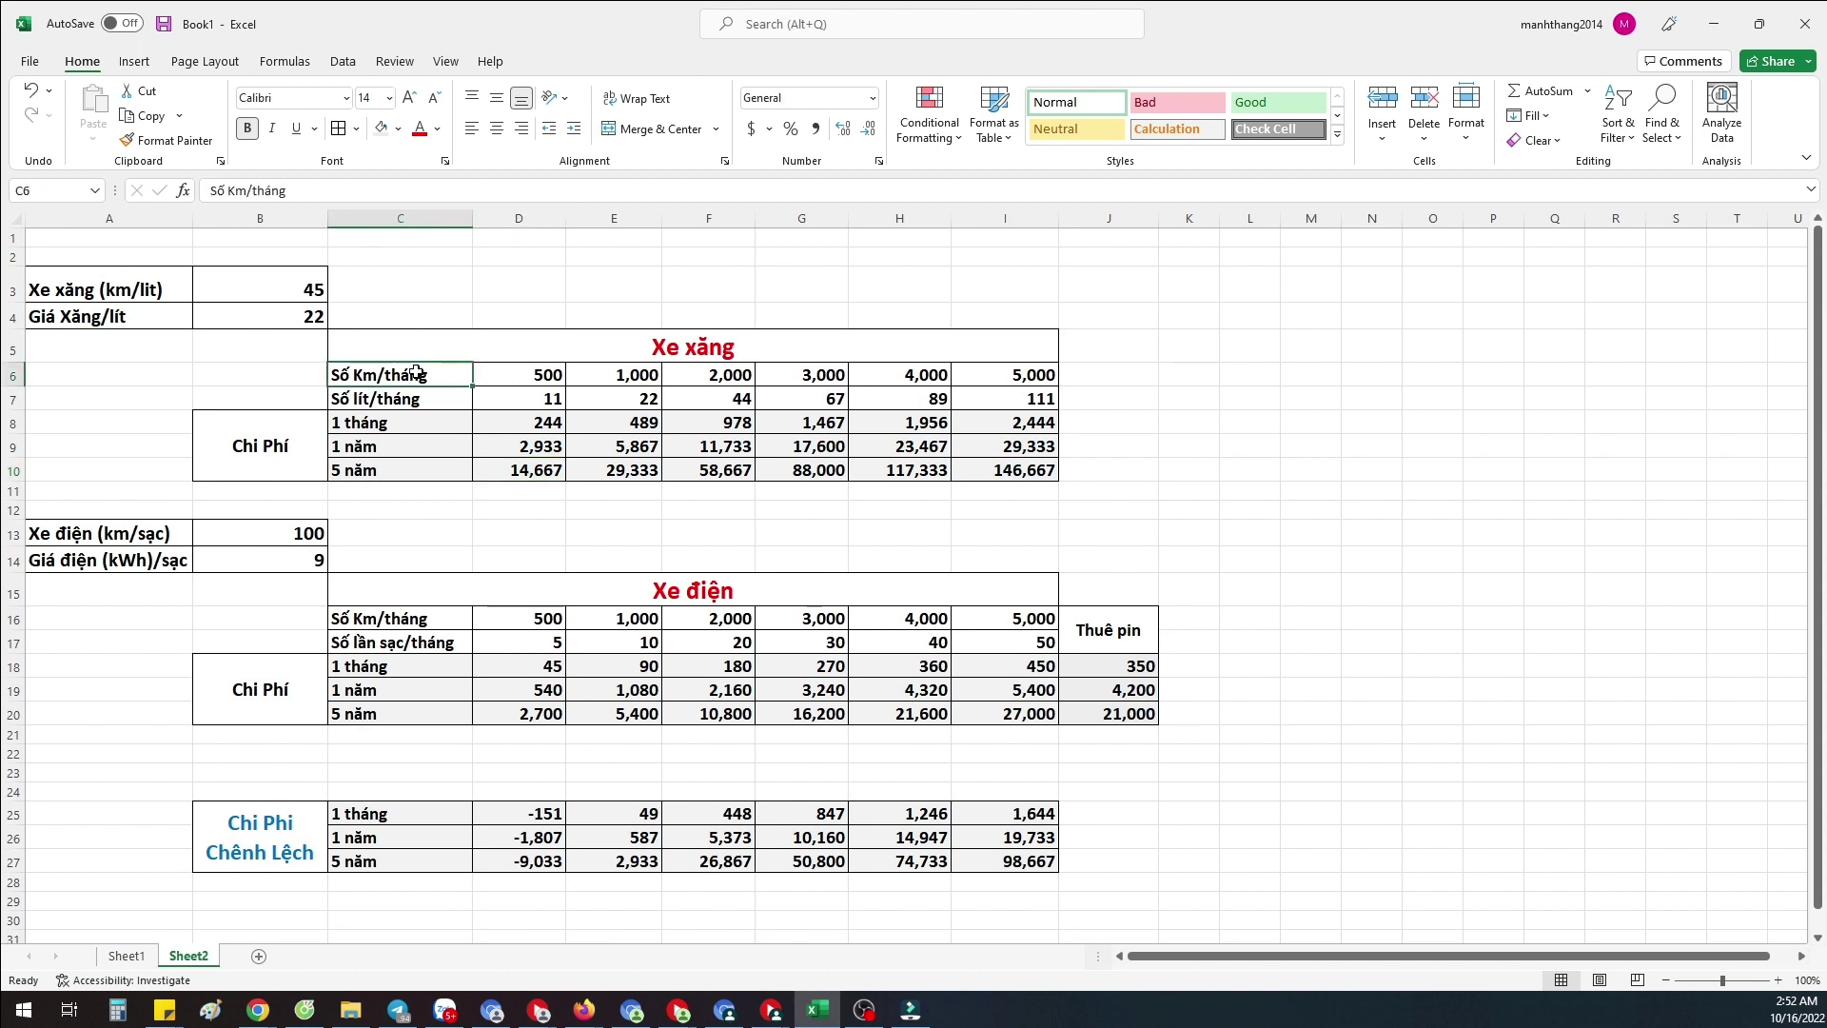
left_click(502, 375)
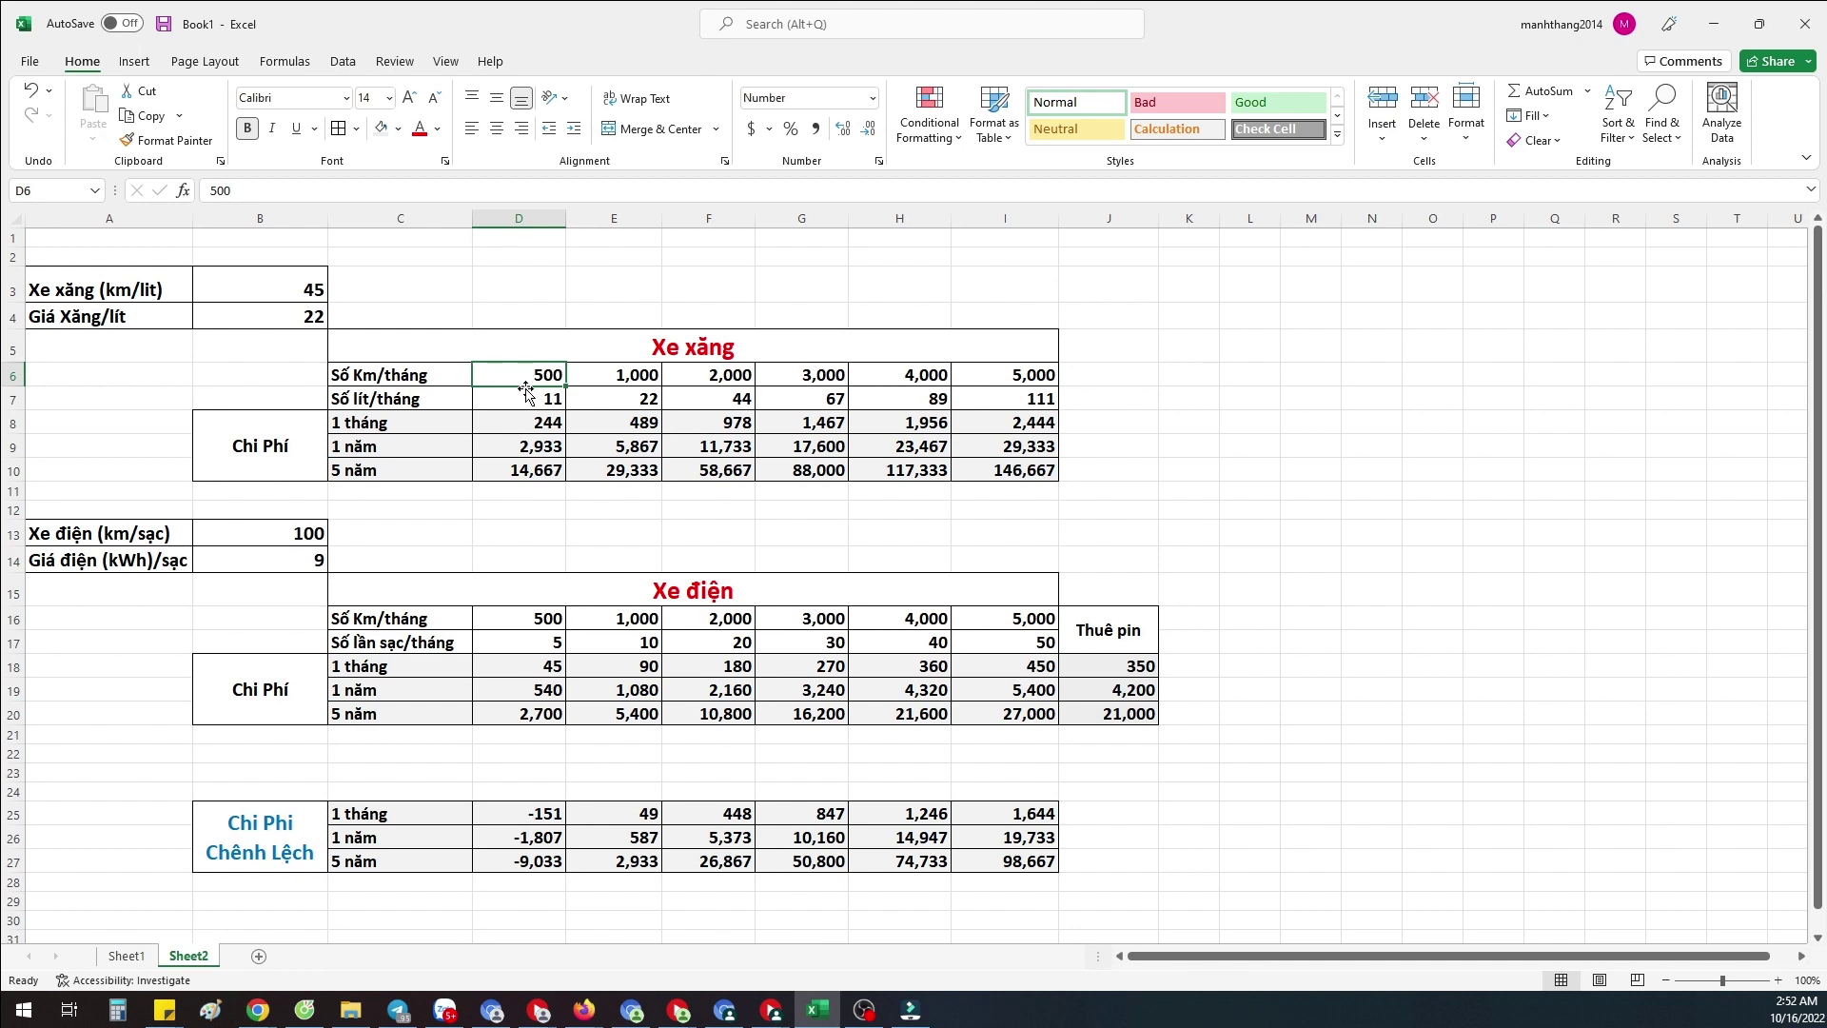
left_click(607, 376)
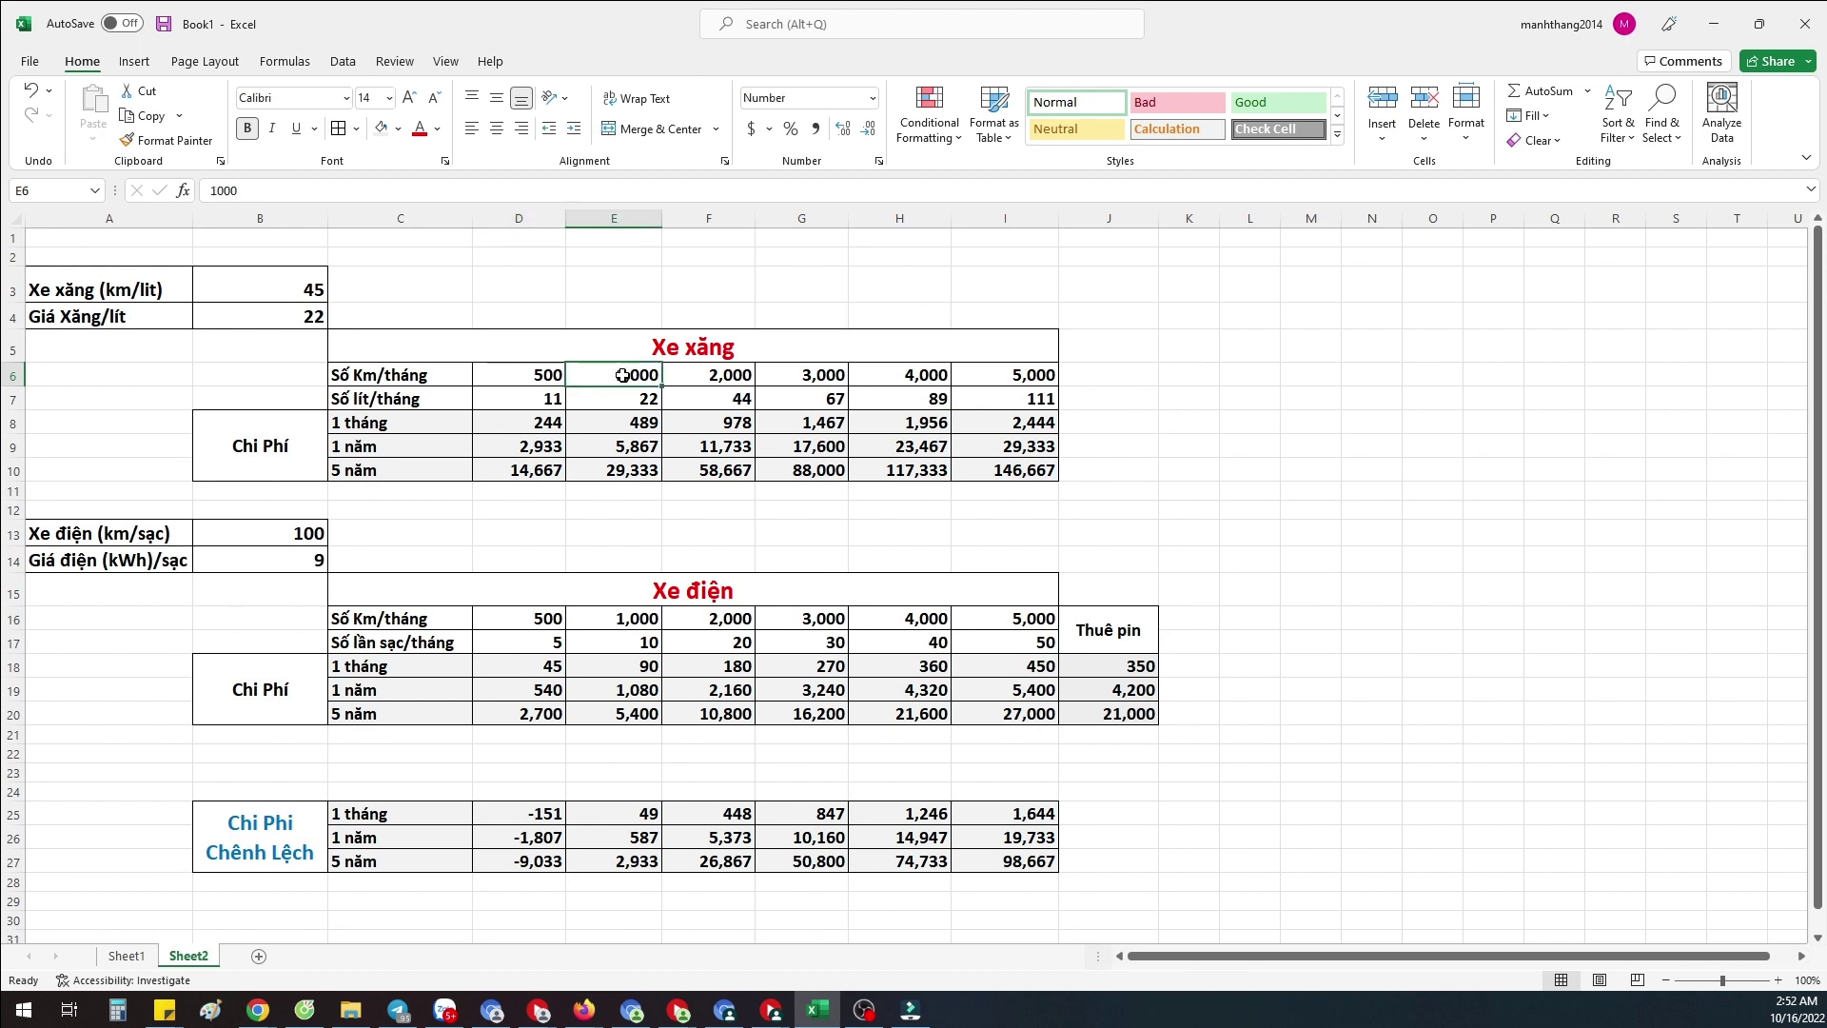
left_click(742, 375)
left_click(796, 376)
left_click(921, 377)
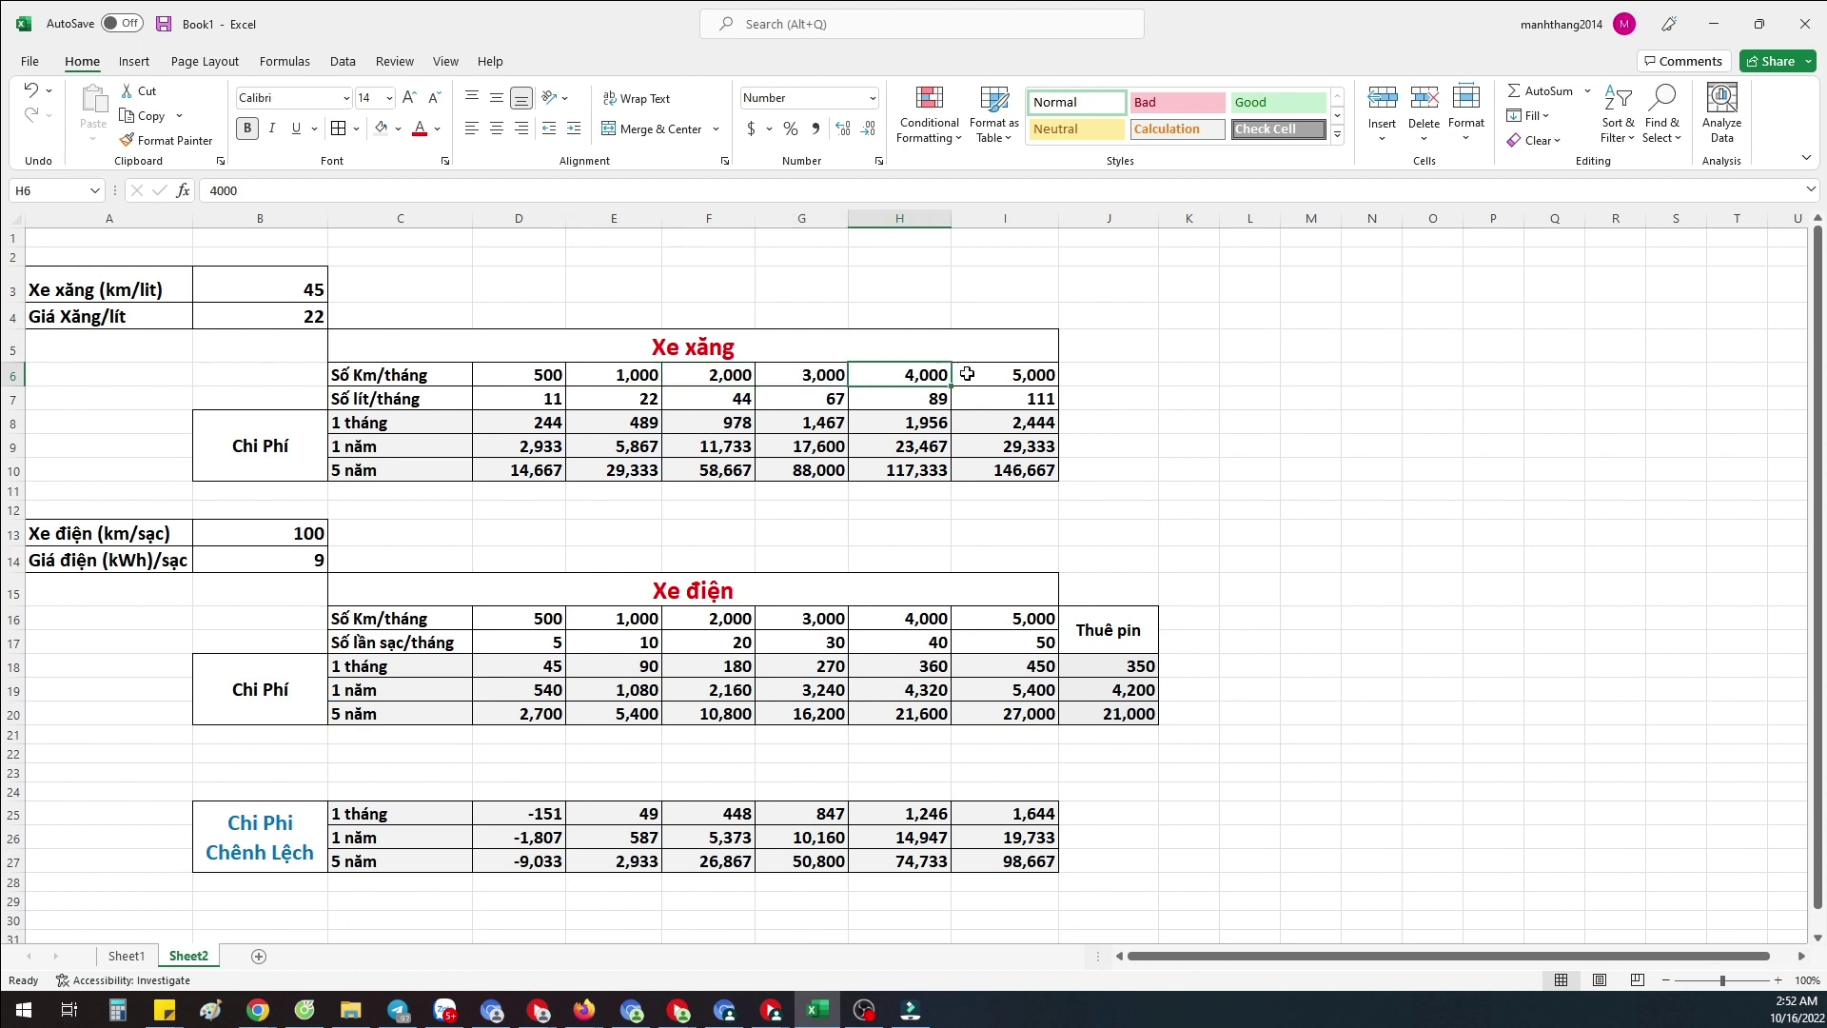
left_click(967, 374)
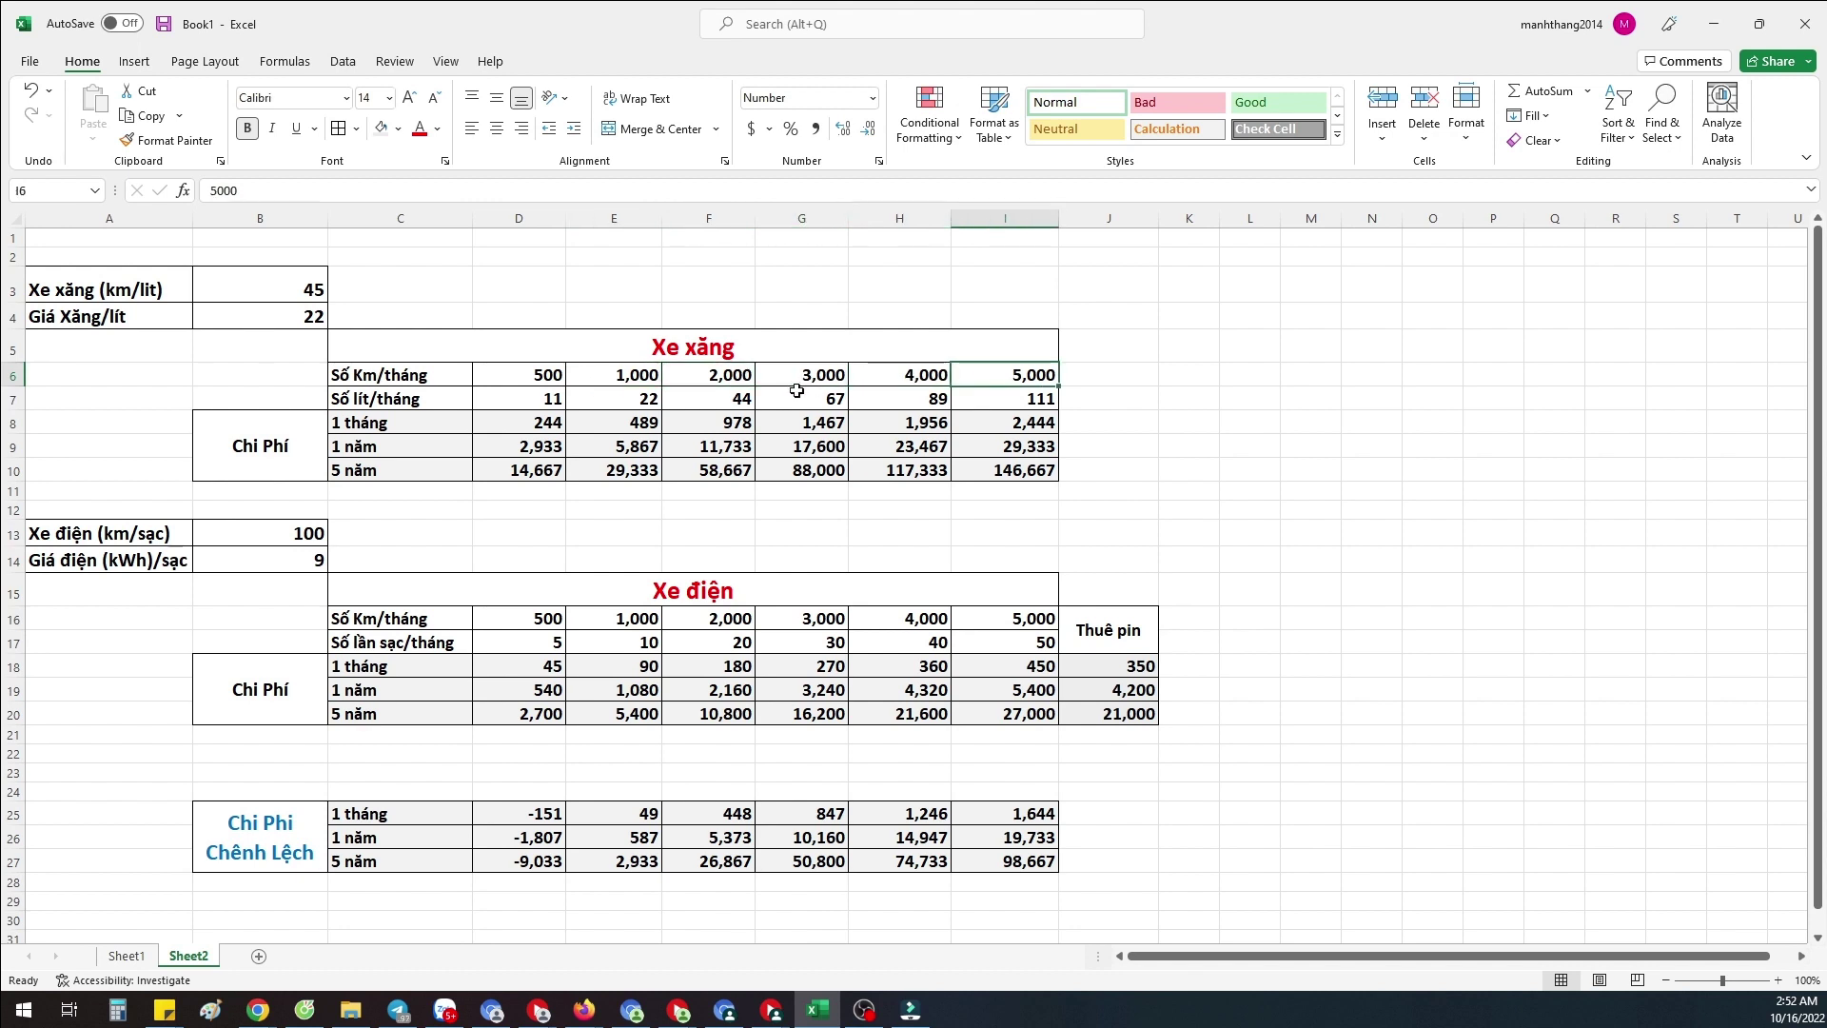
Check the Số lít/tháng row label and the petrol scooter's km-per-litre and petrol price assumptions.
left_click(419, 400)
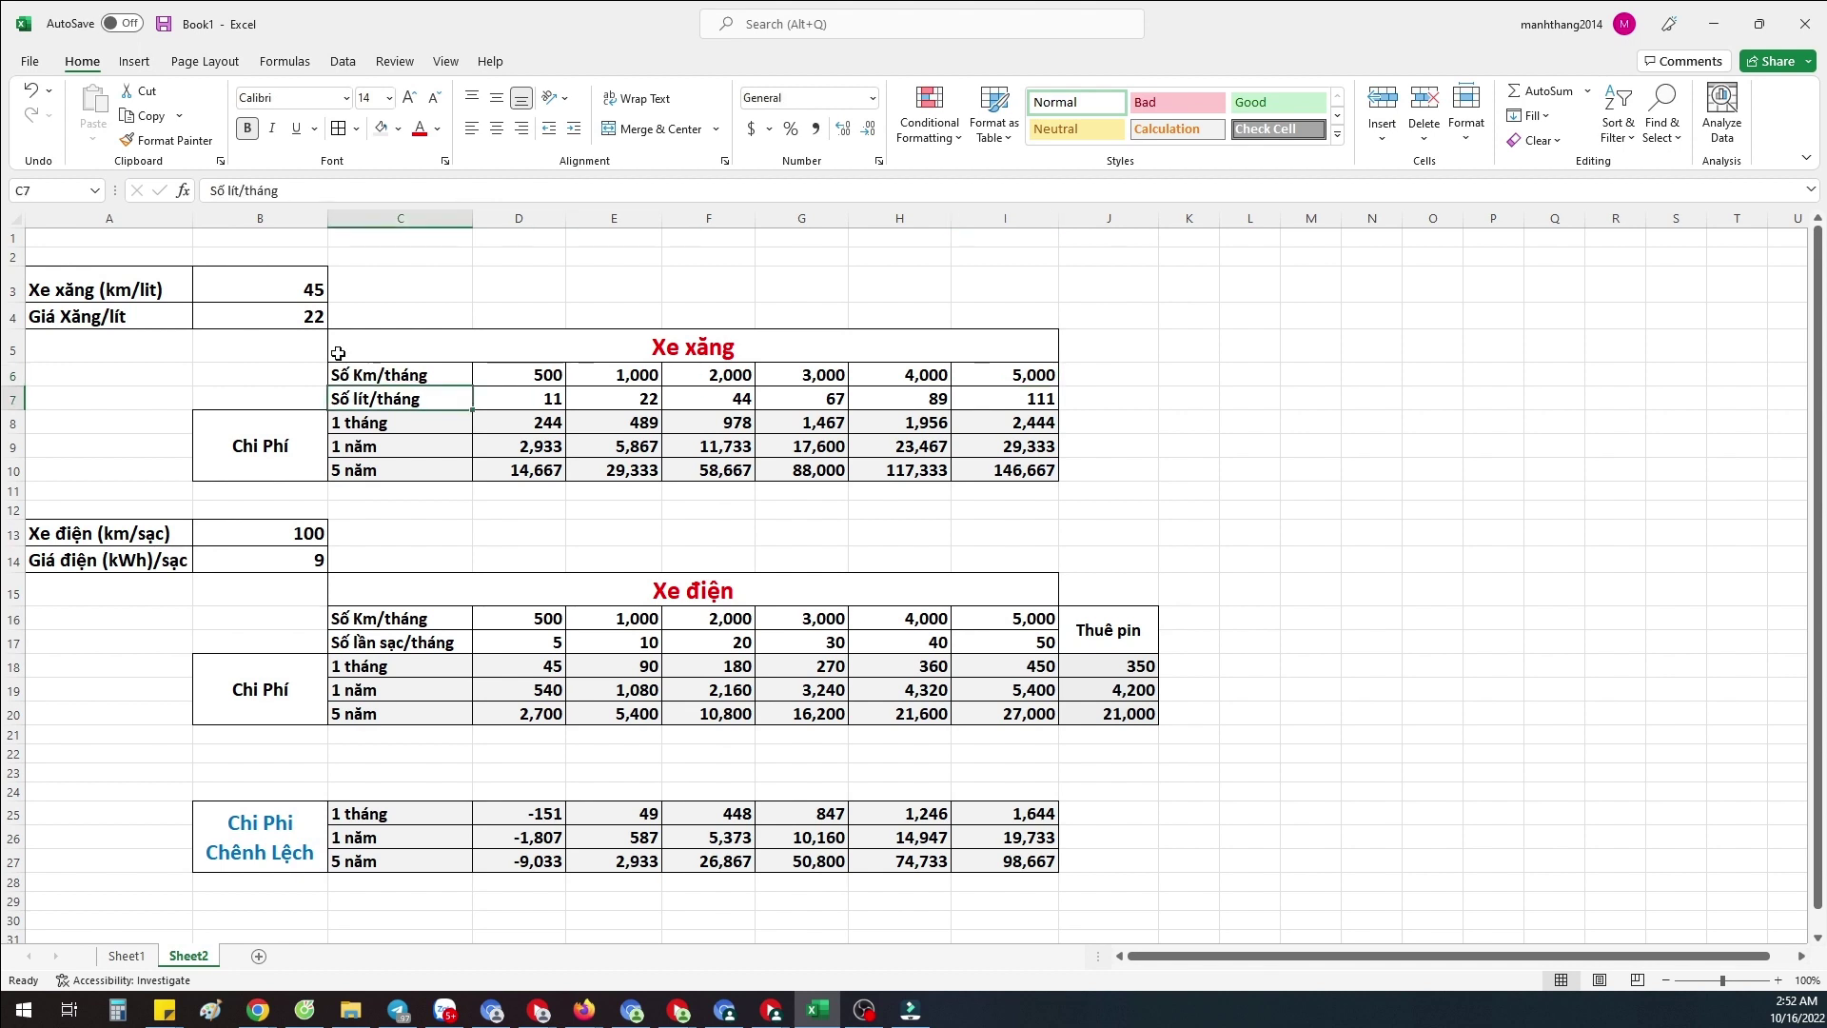
left_click(399, 370)
left_click(285, 274)
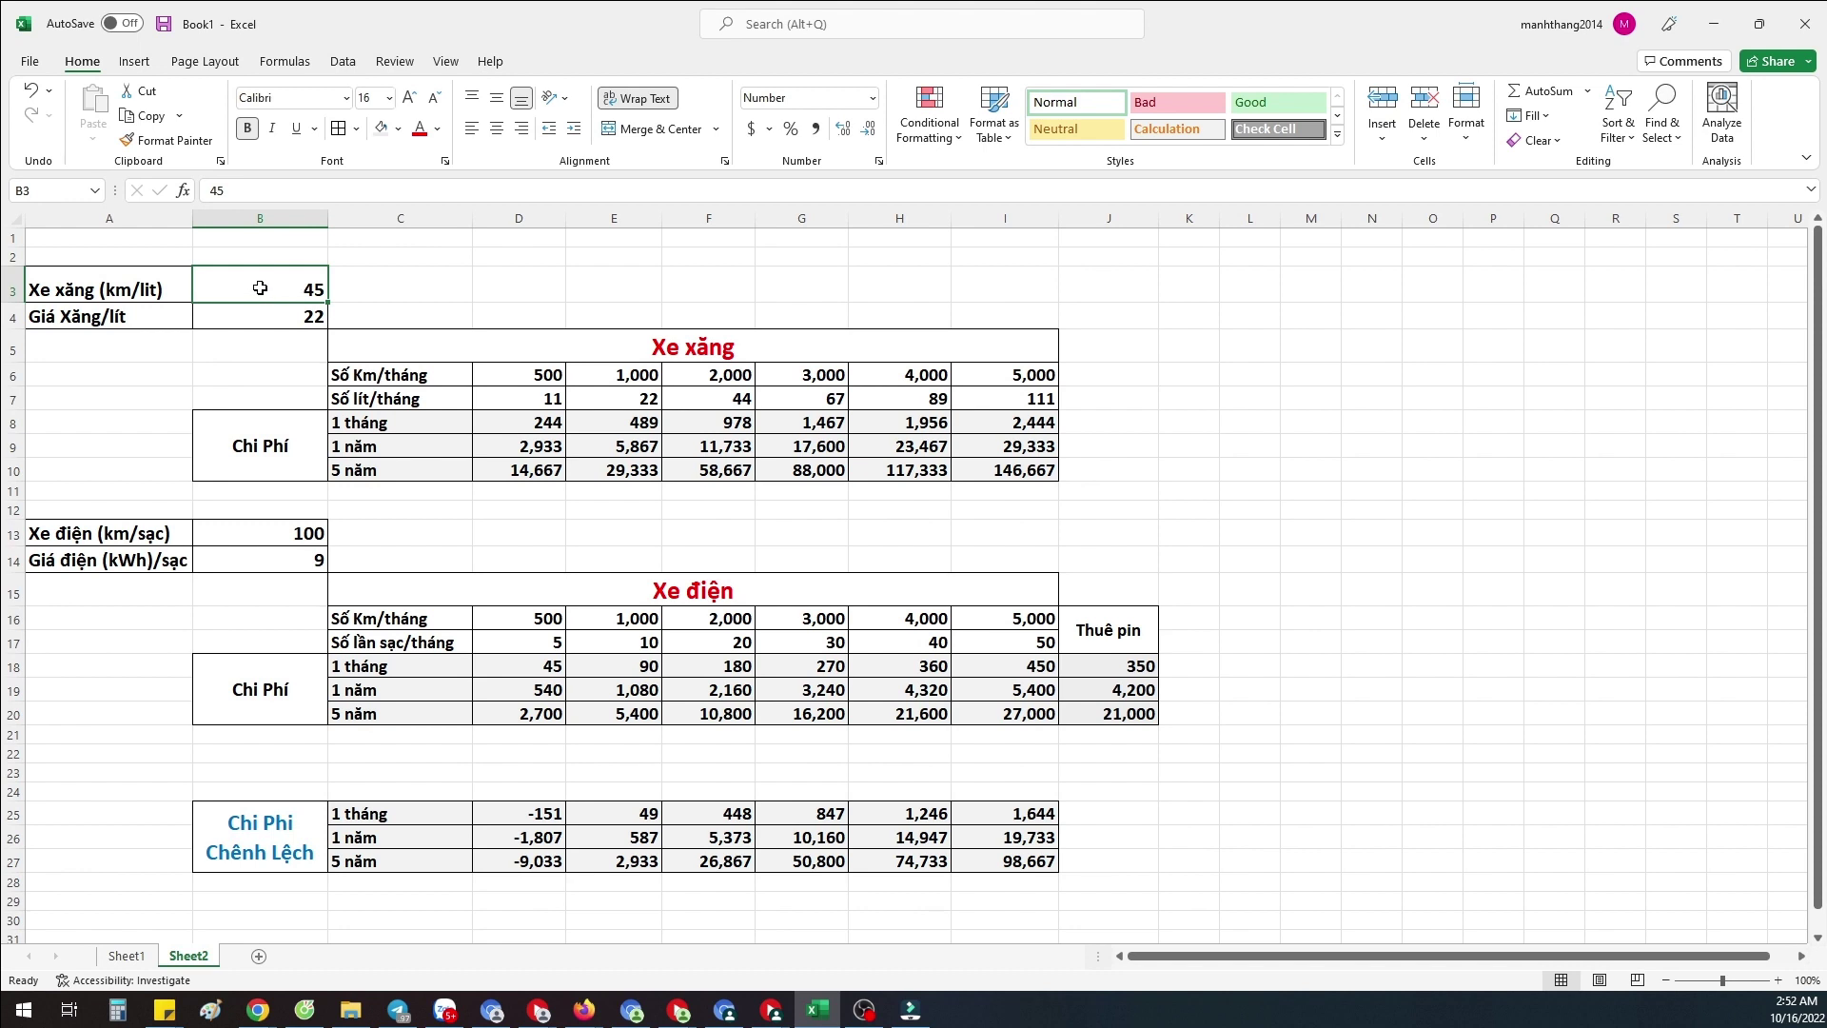
left_click(241, 319)
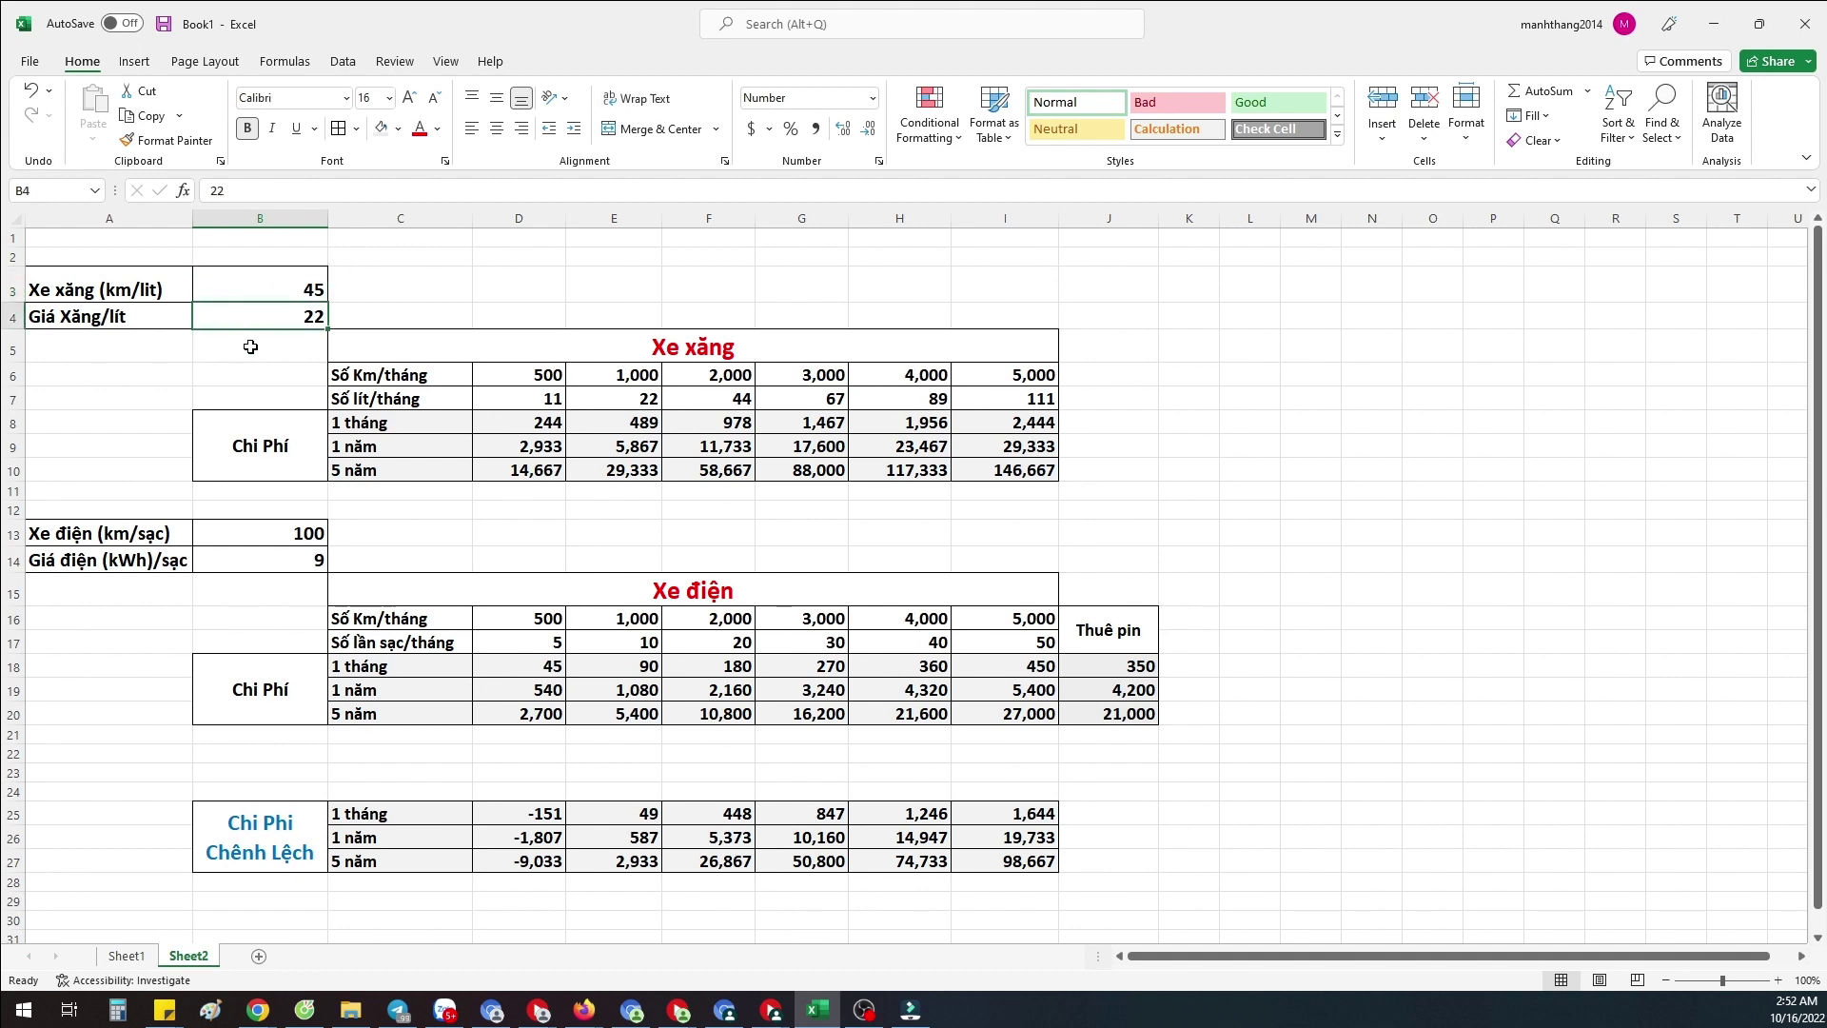
Inspect how the Xe xăng table's Số lít/tháng formula for 500 km uses the distance and km-per-litre cells.
left_click(454, 409)
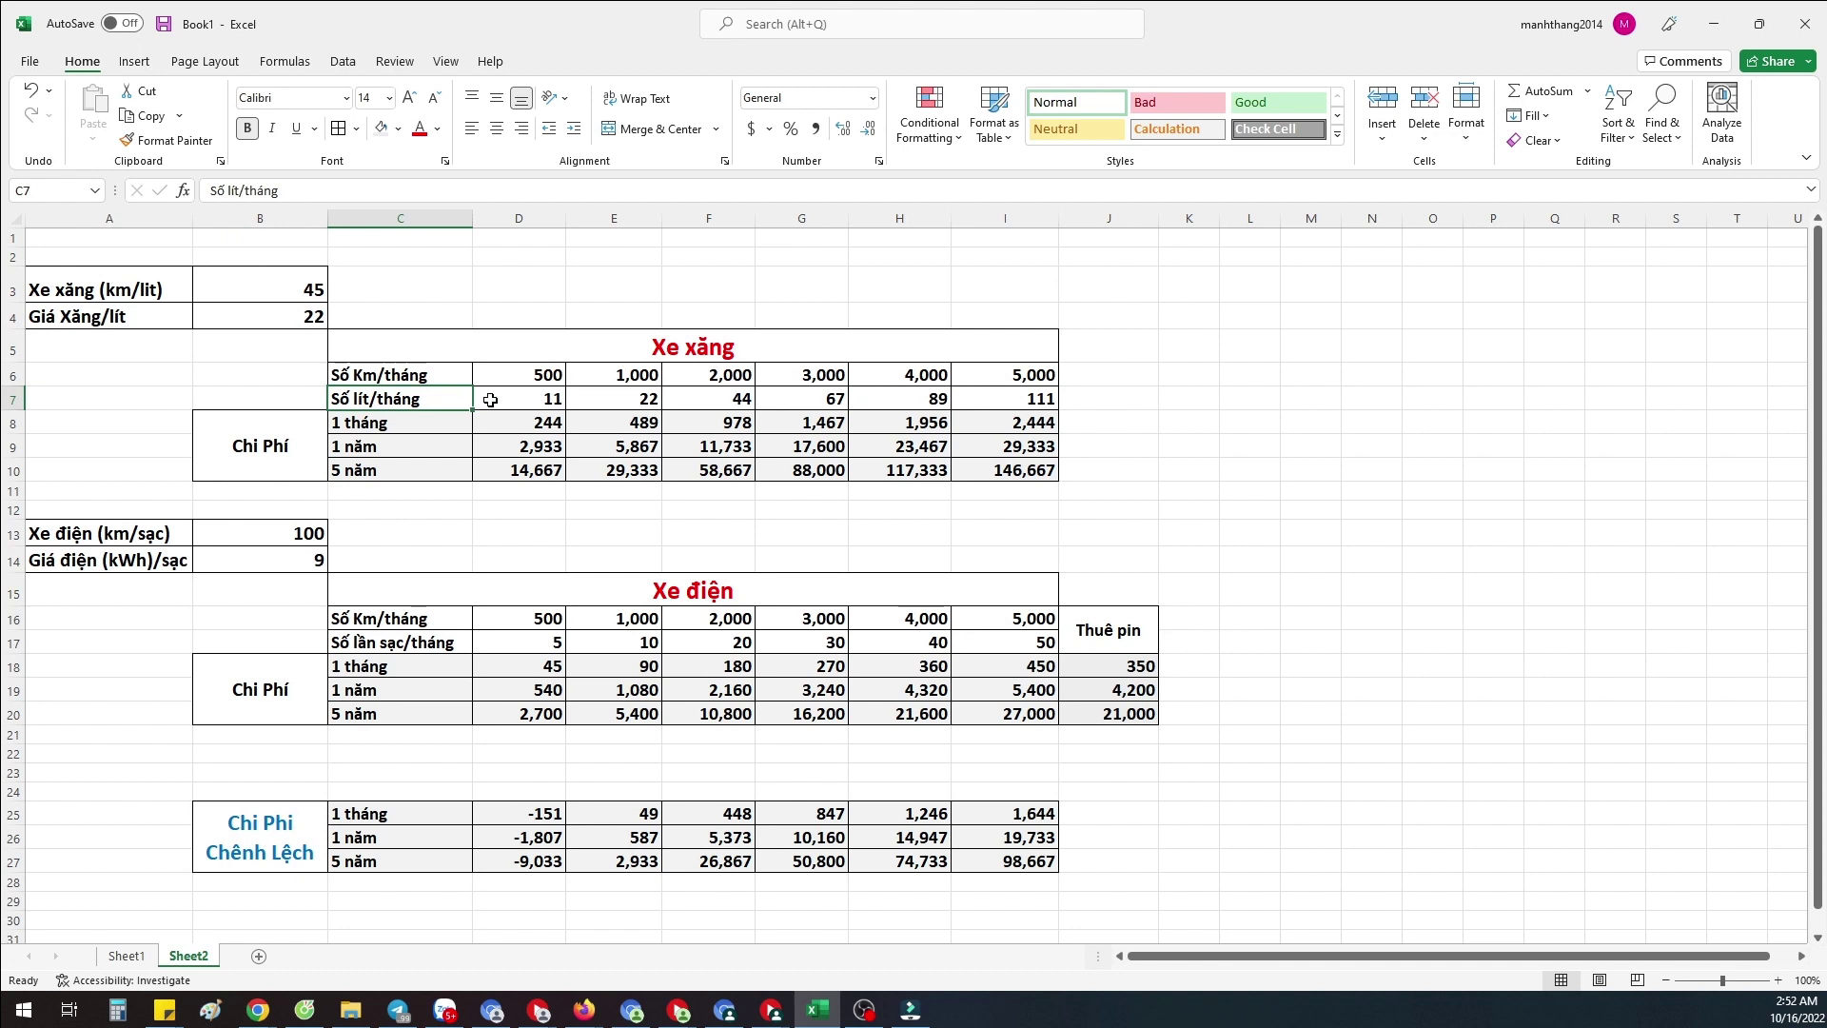
left_click(495, 398)
left_click(535, 374)
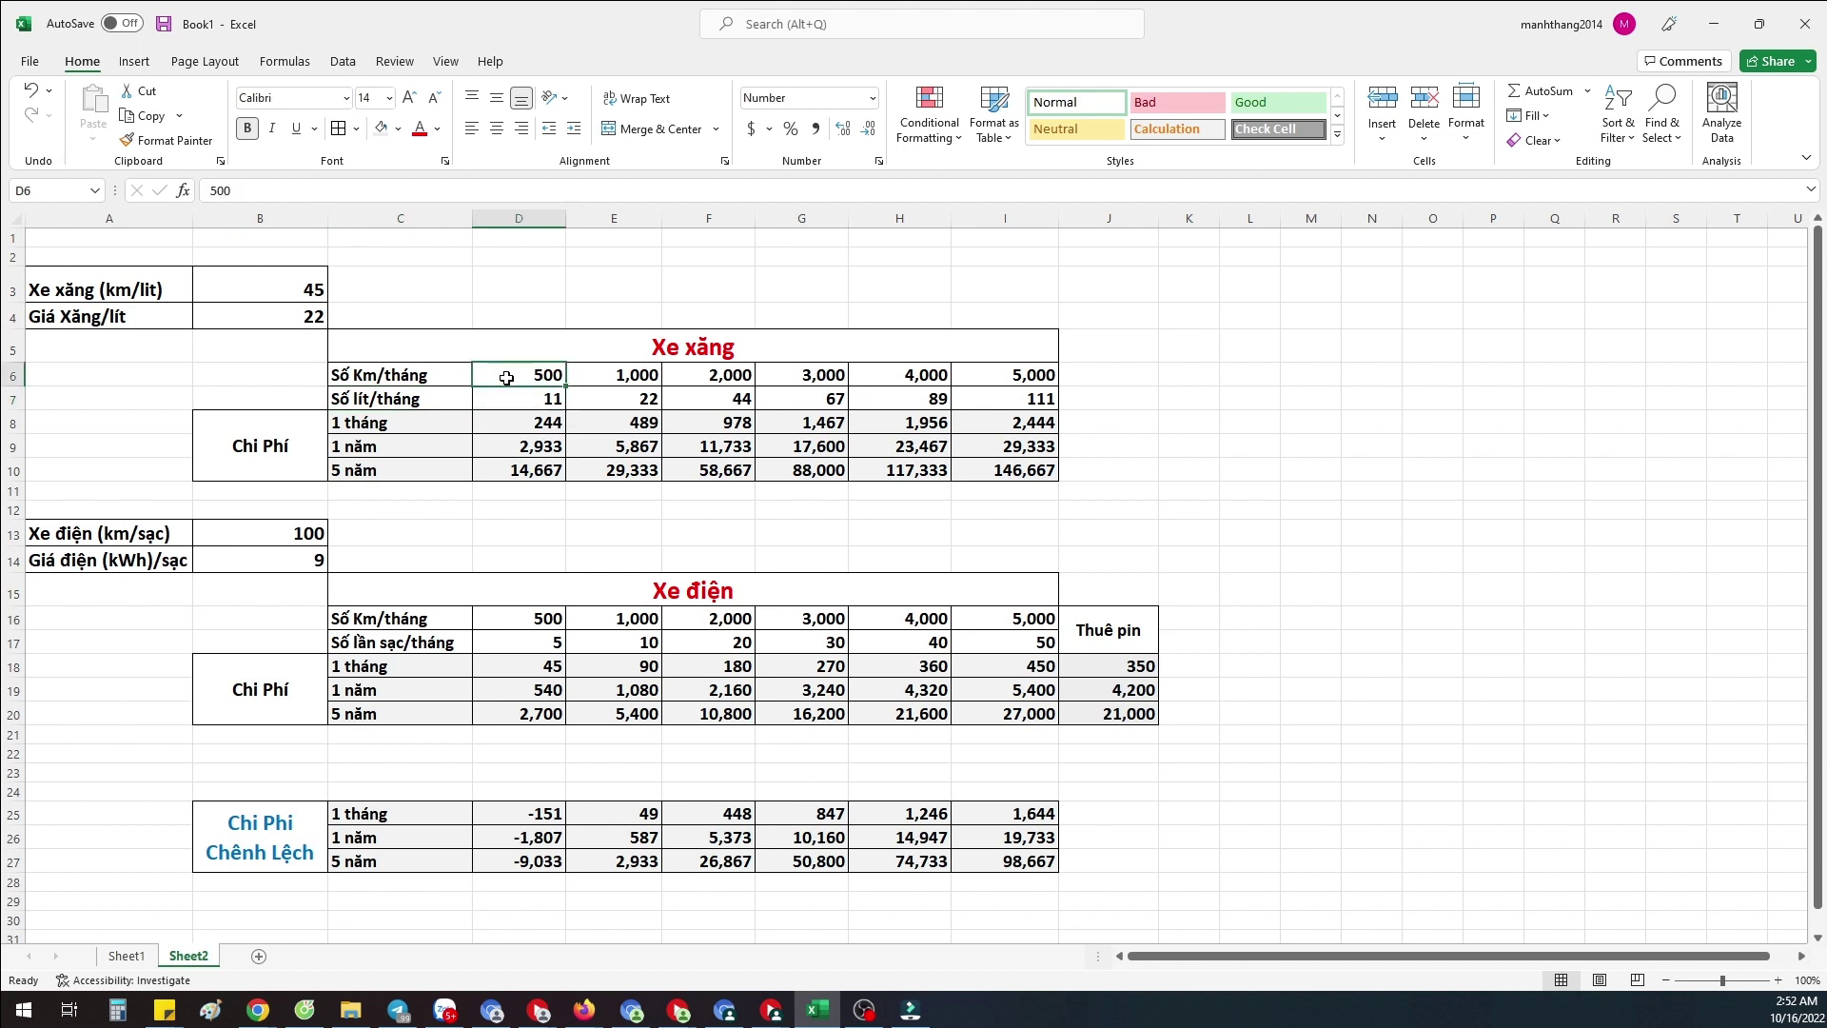
left_click(309, 288)
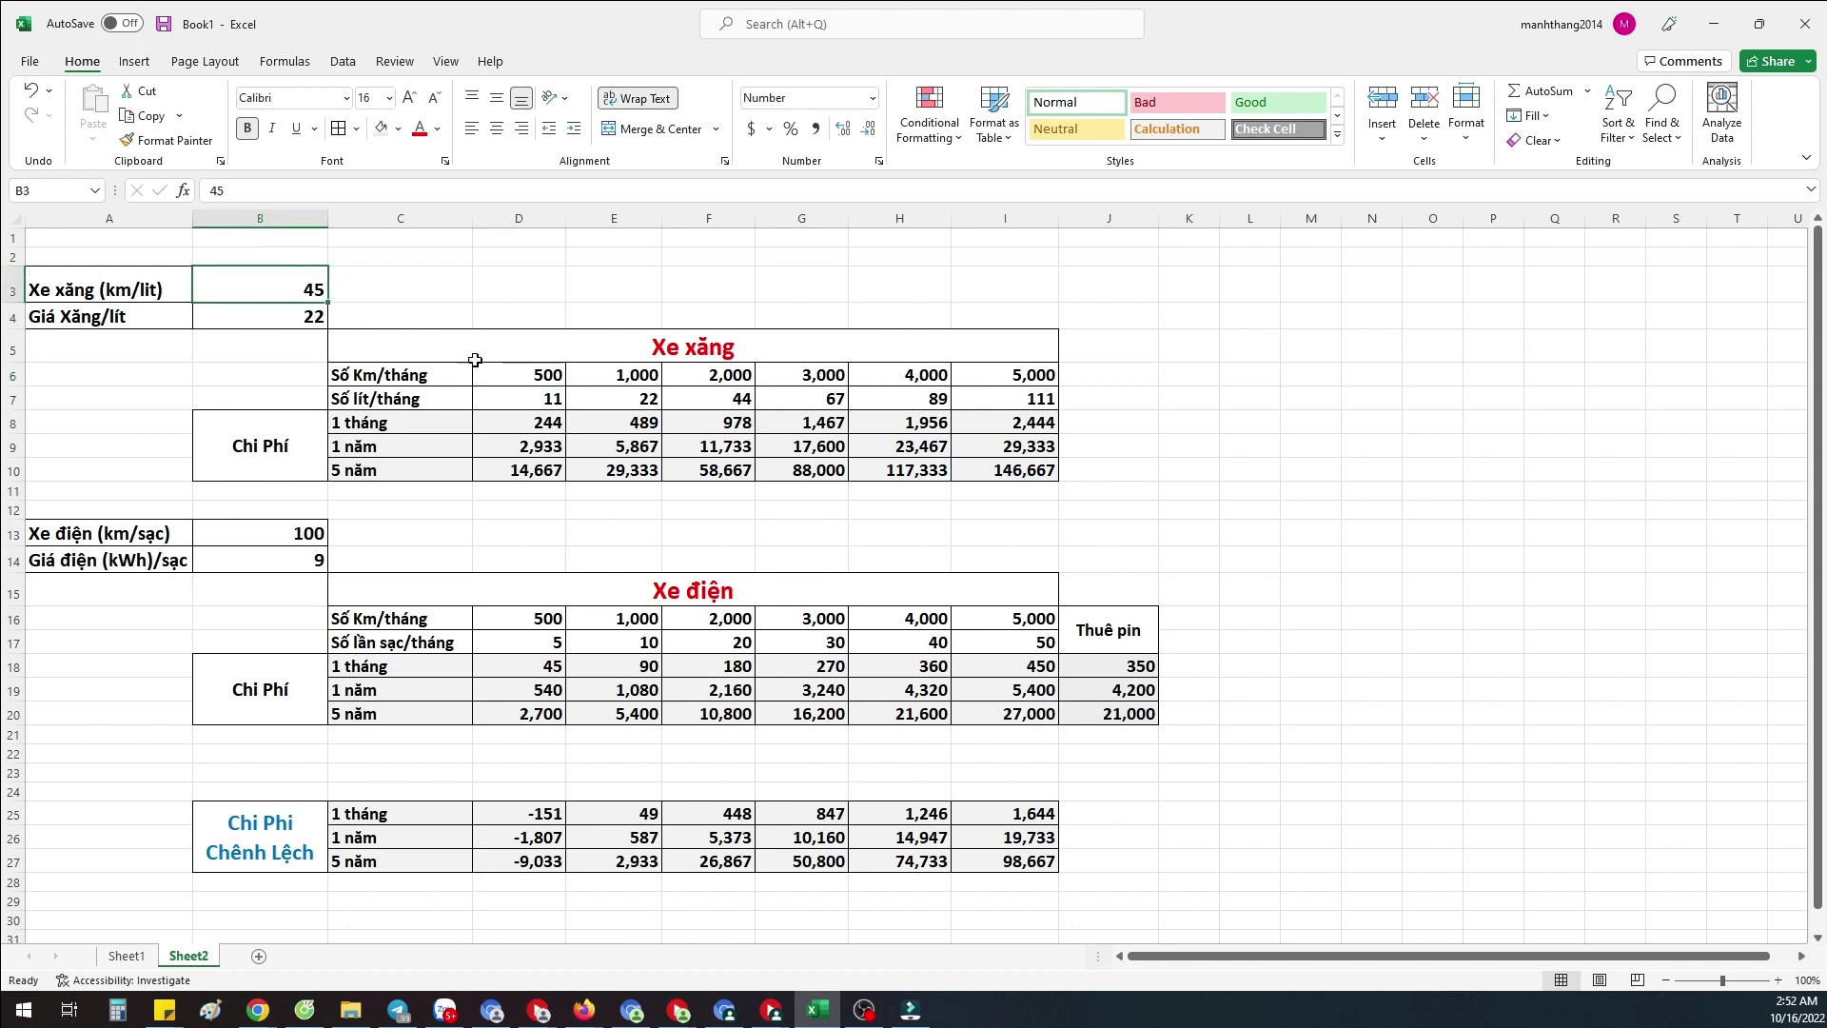
left_click(537, 402)
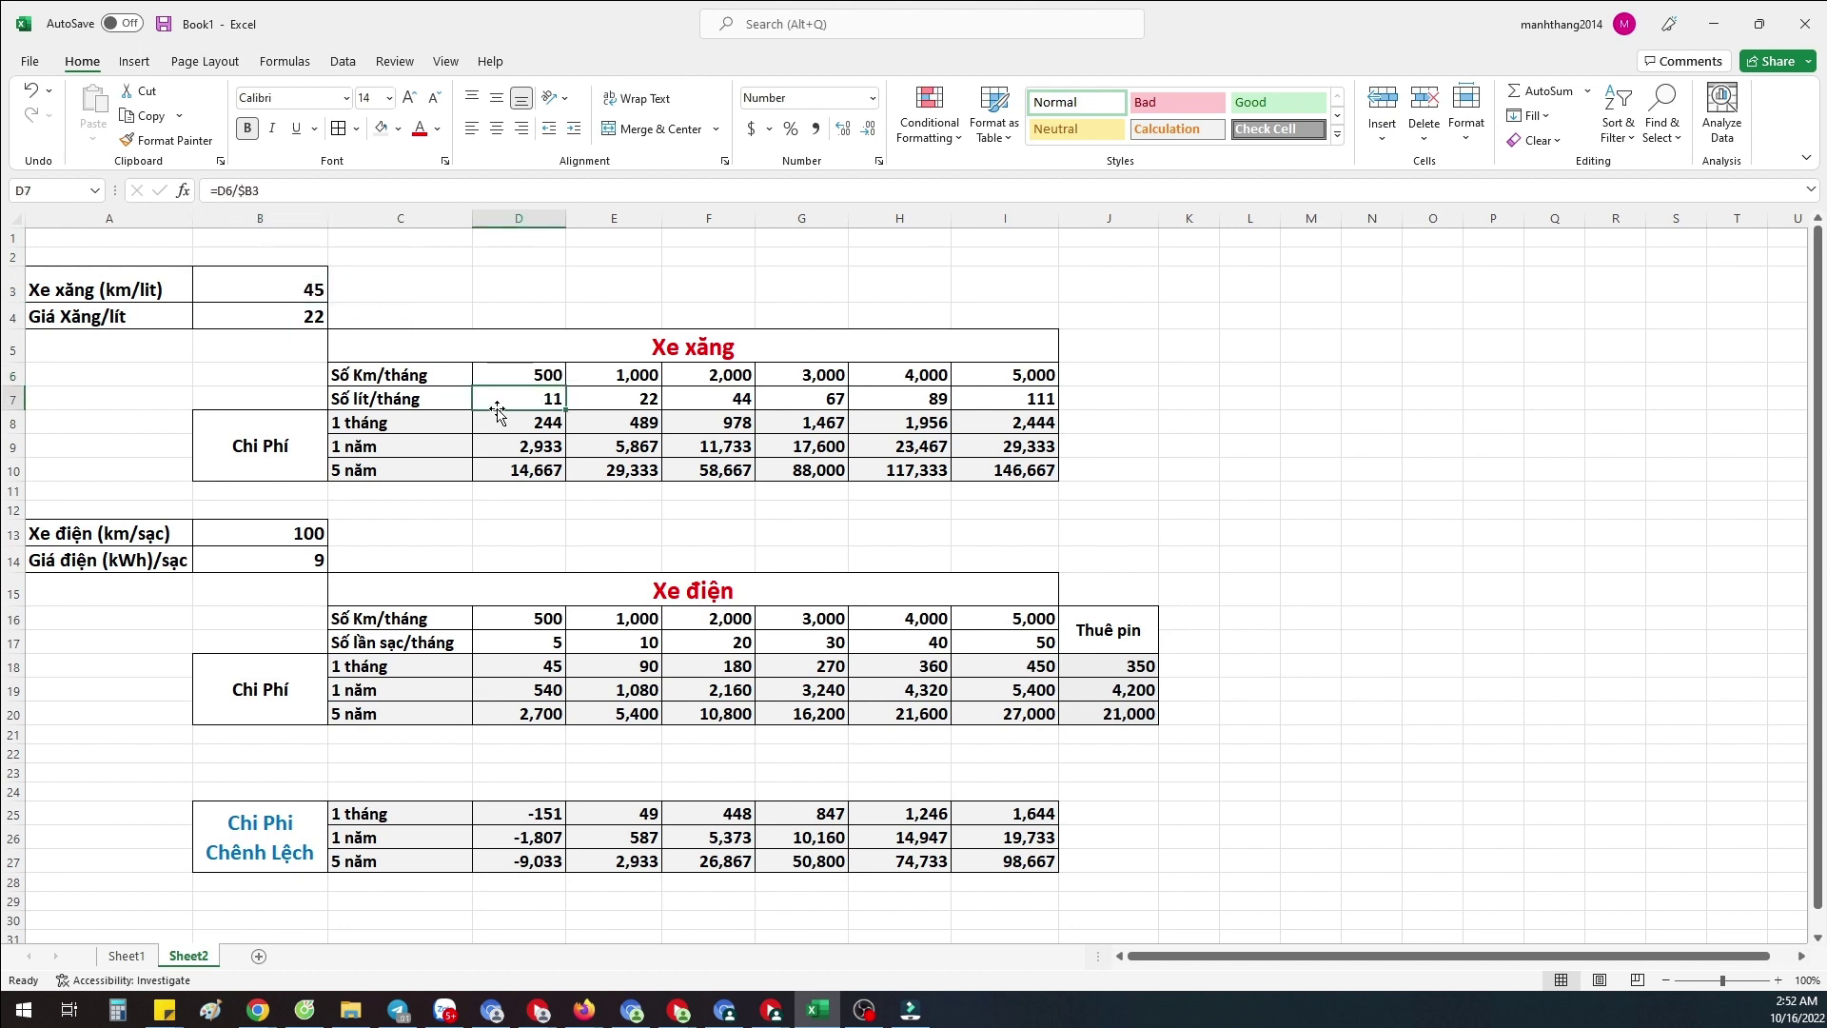
double_click(516, 398)
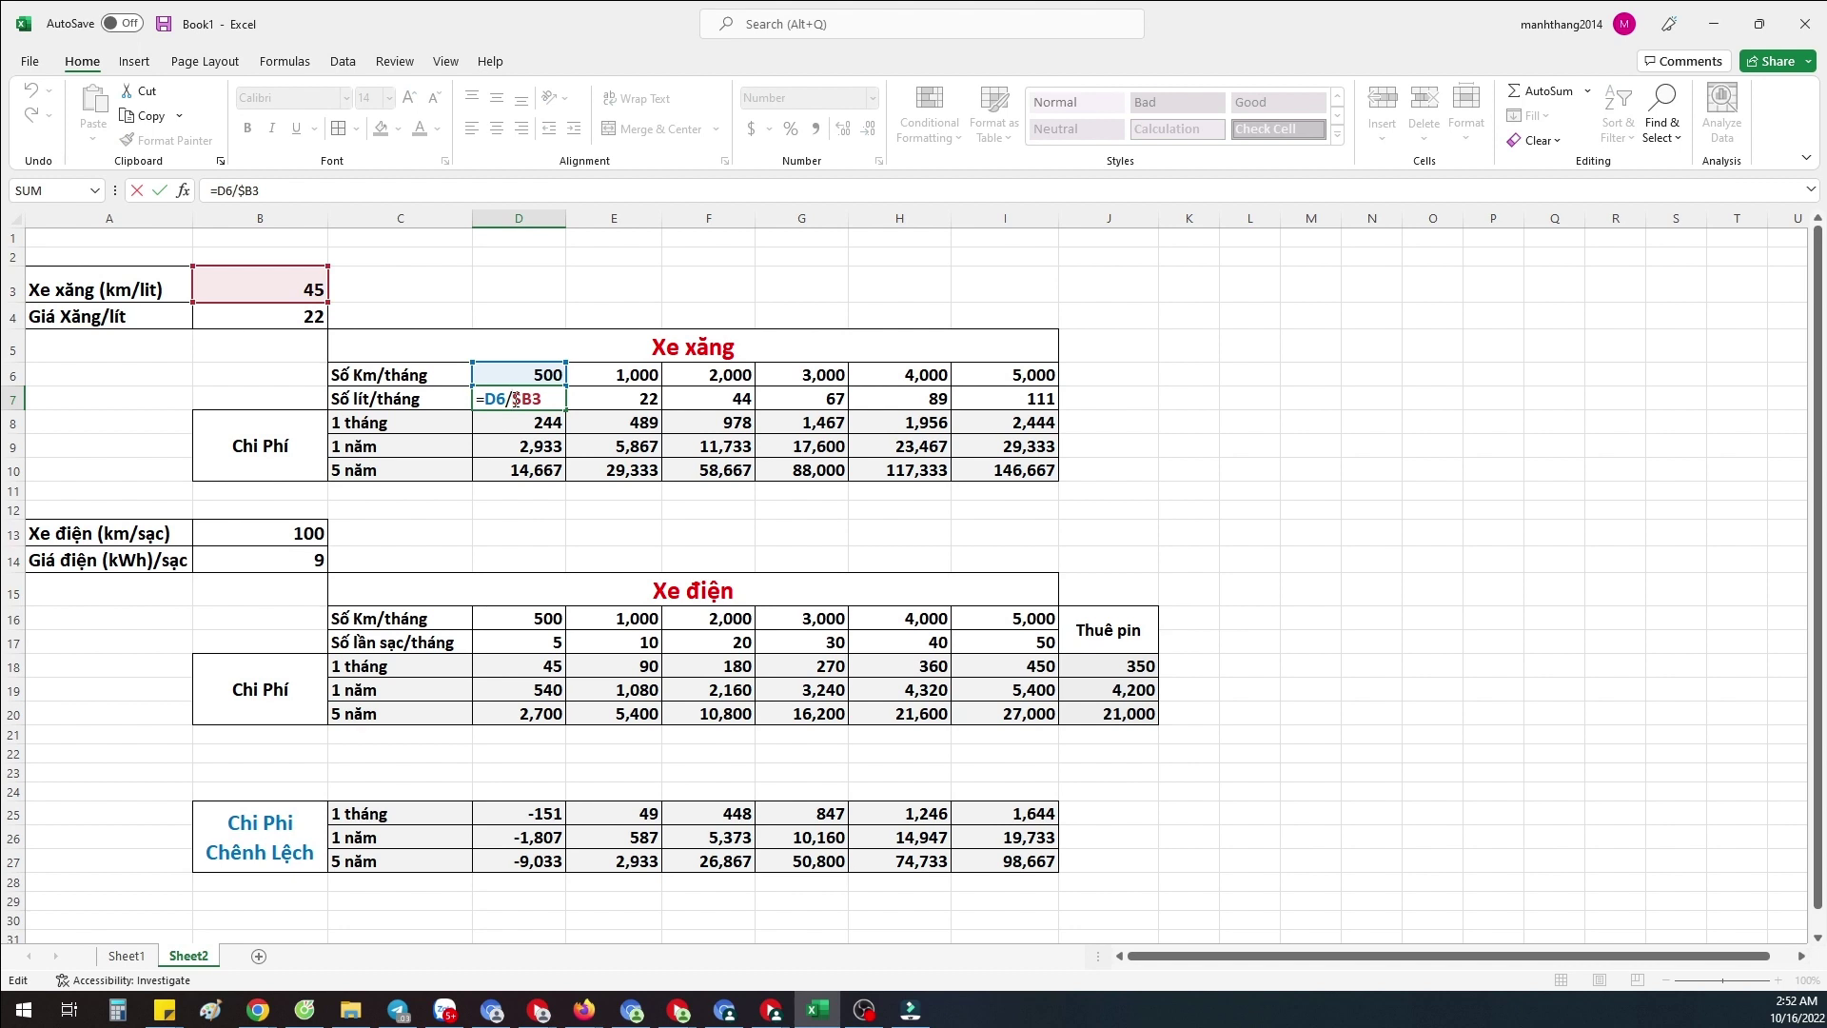
key("Return")
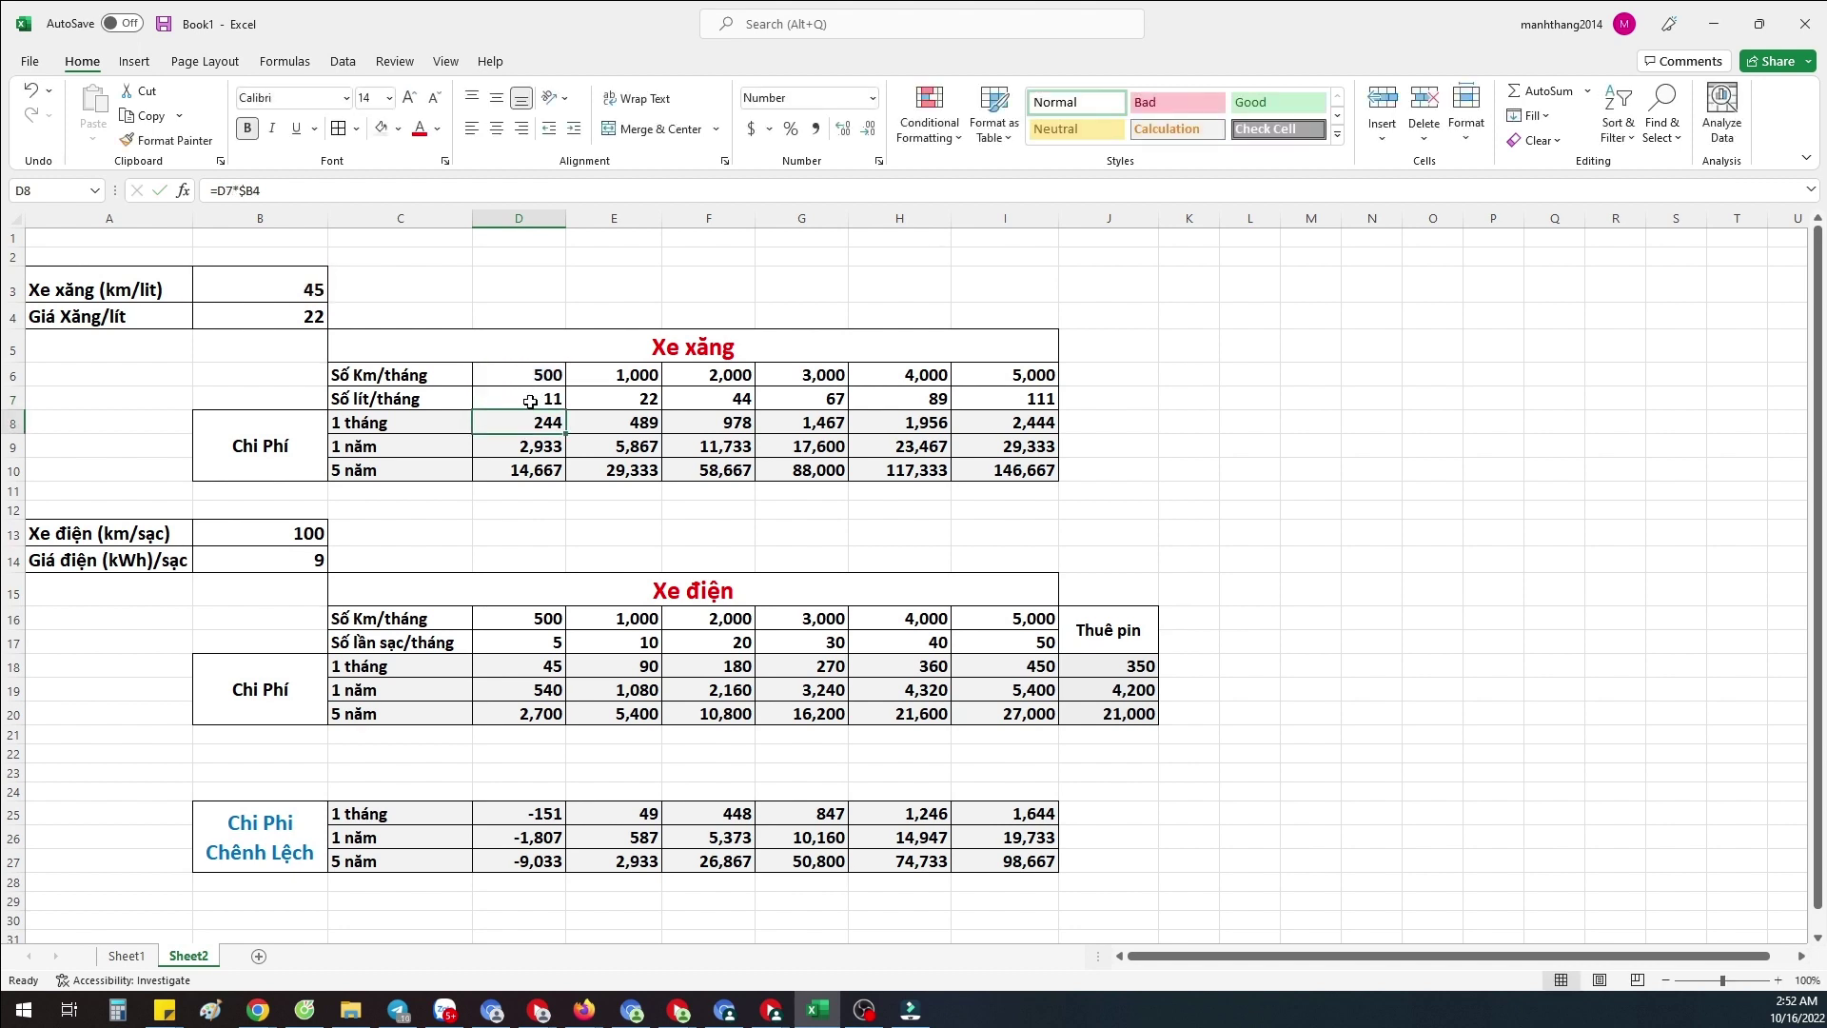
left_click(502, 397)
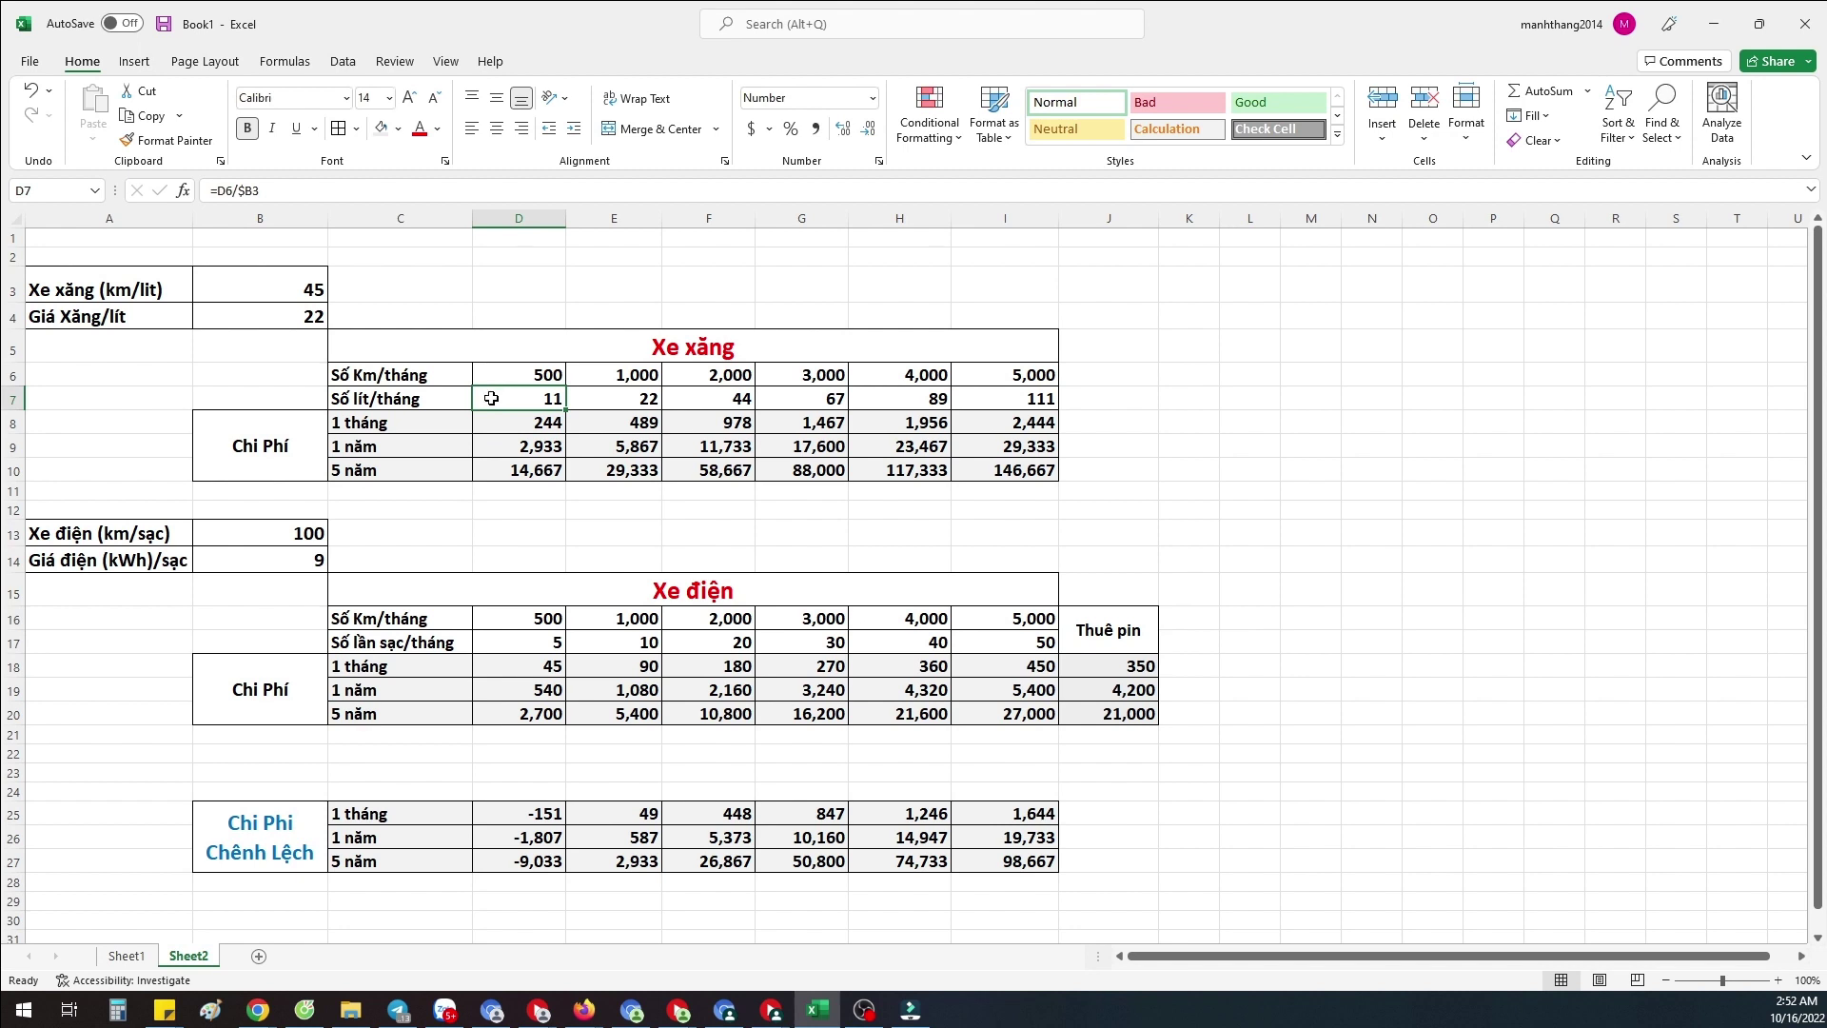
Review the Xe xăng table's monthly litres for the distances from 1,000 to 5,000 km.
left_click(643, 398)
left_click(731, 398)
left_click(837, 399)
left_click(913, 398)
left_click(1018, 397)
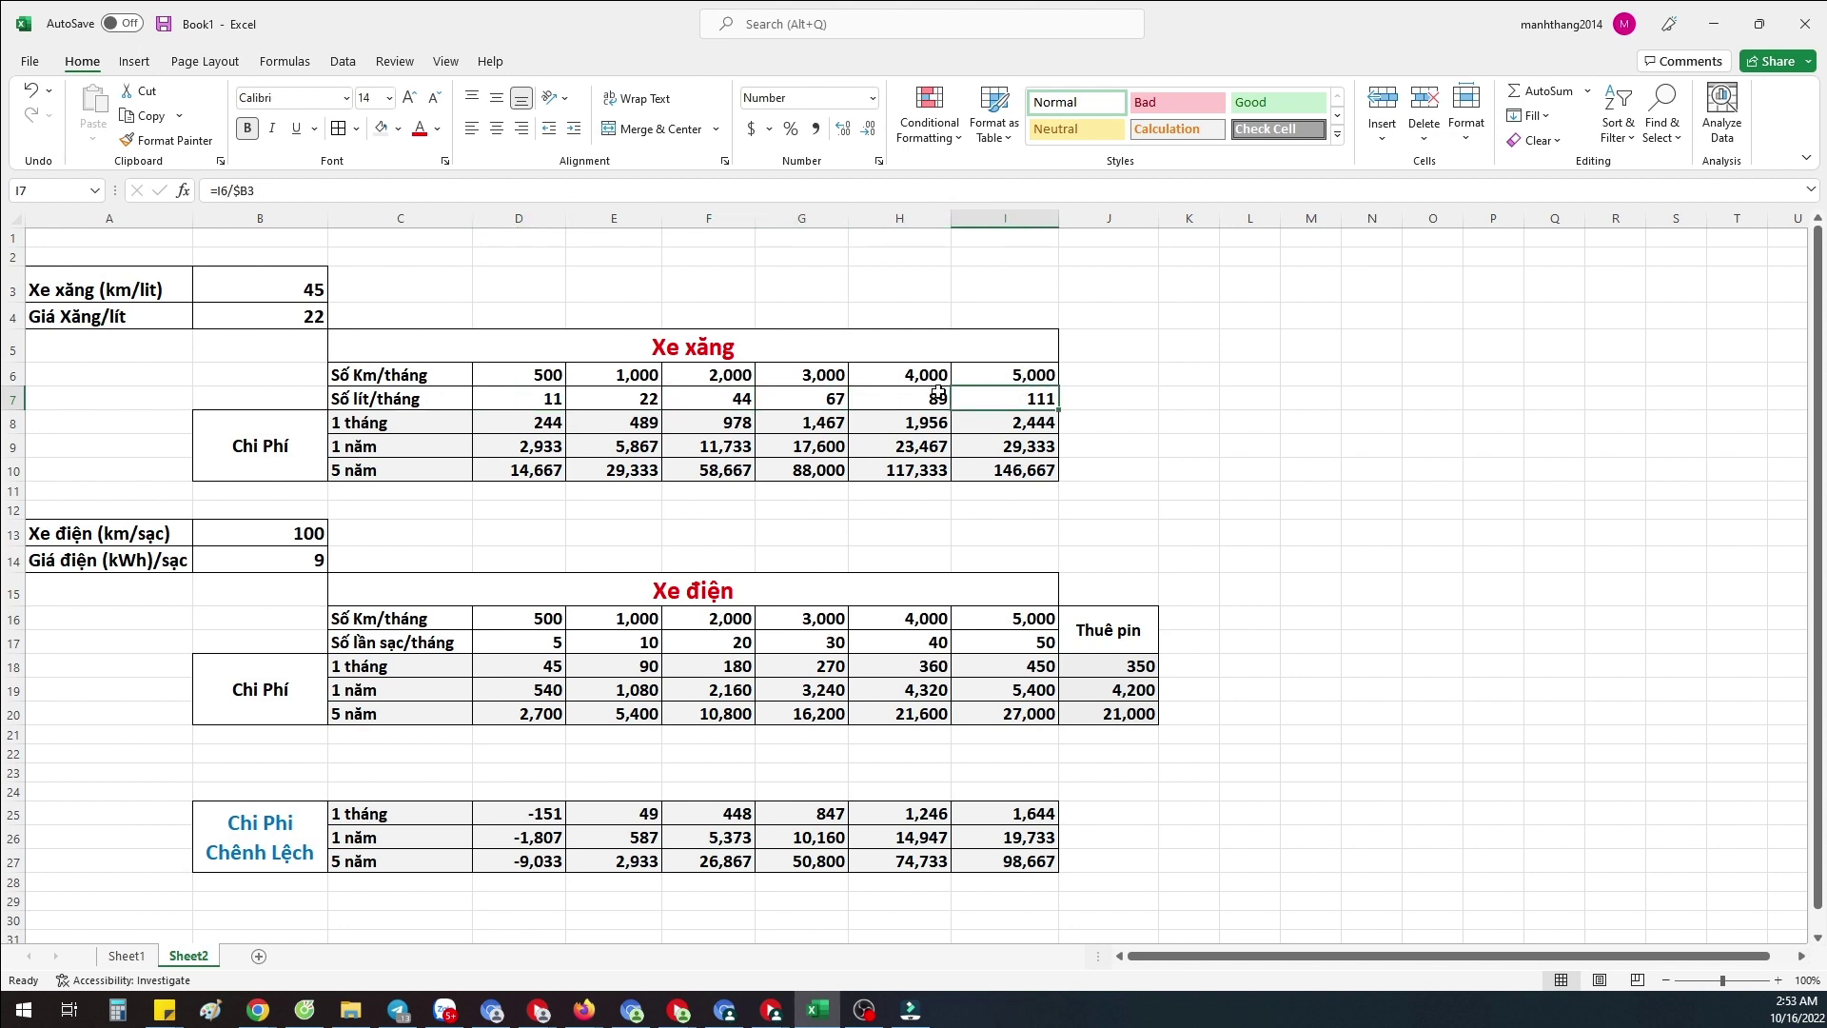
Examine the Xe xăng table's 1 tháng costs for 500, 1,000 and 2,000 km per month.
left_click(430, 423)
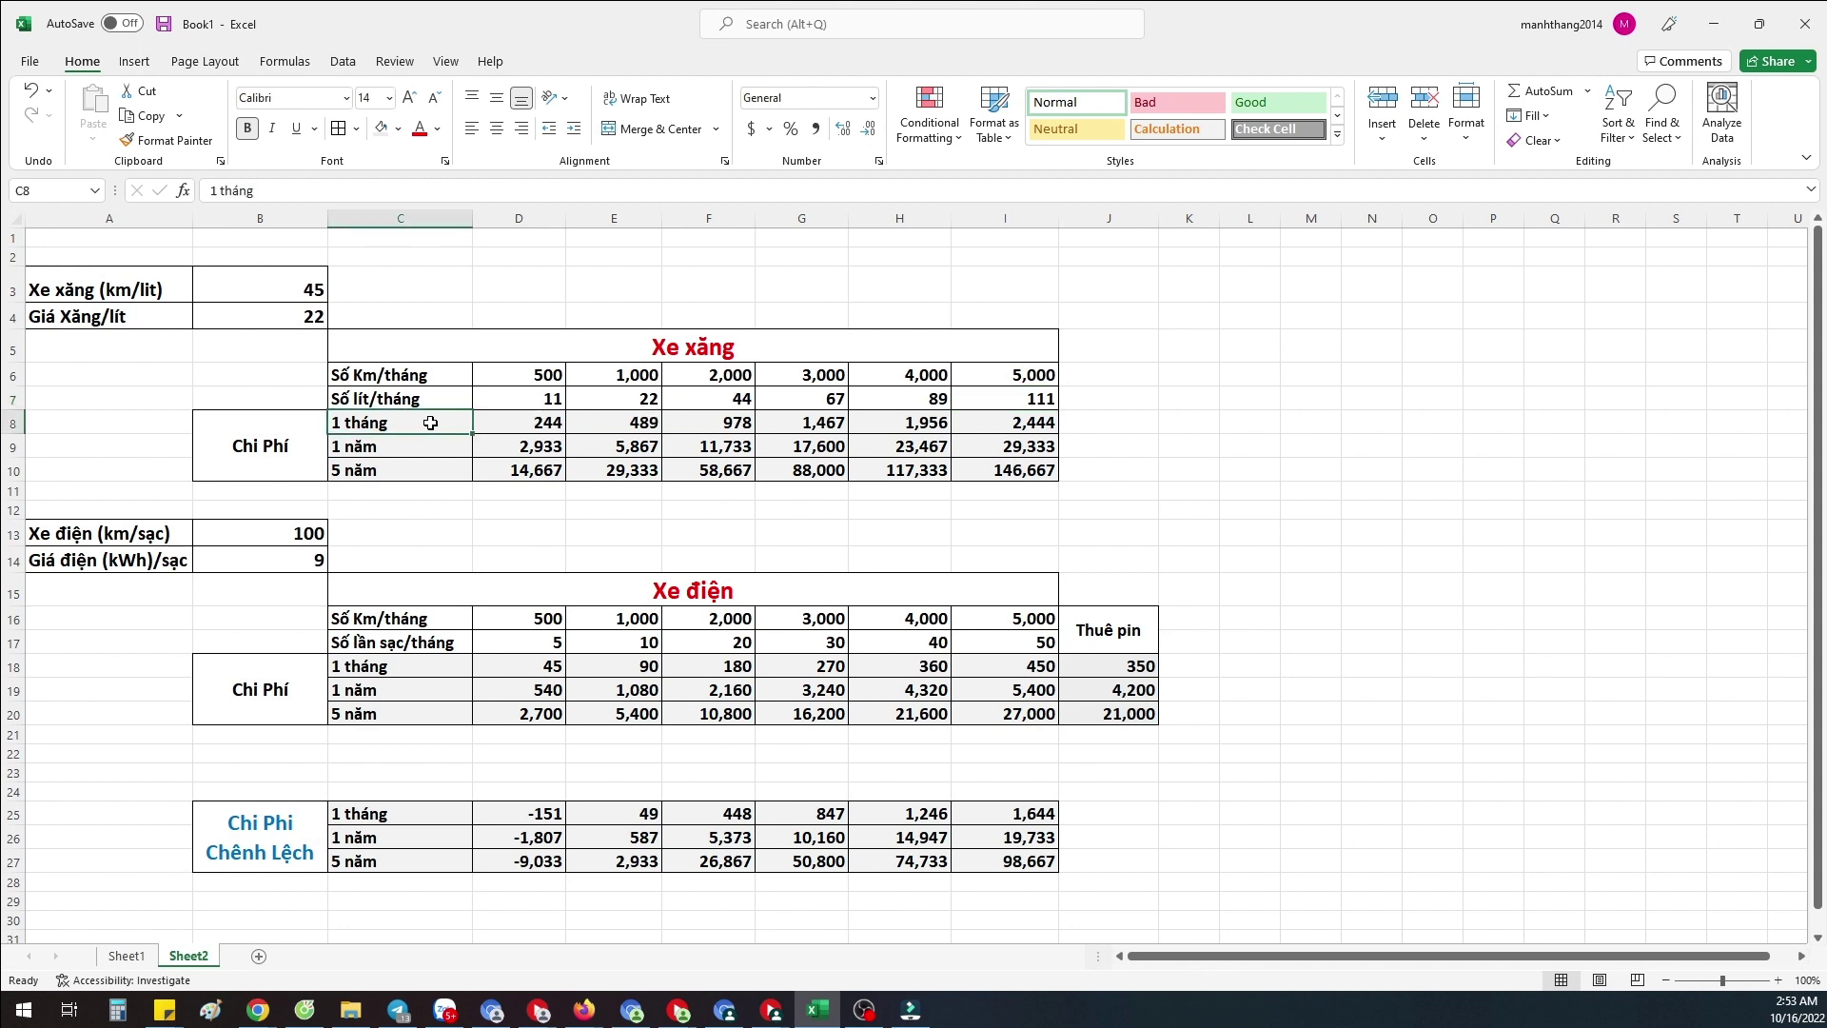
left_click(281, 454)
left_click(382, 428)
left_click(548, 423)
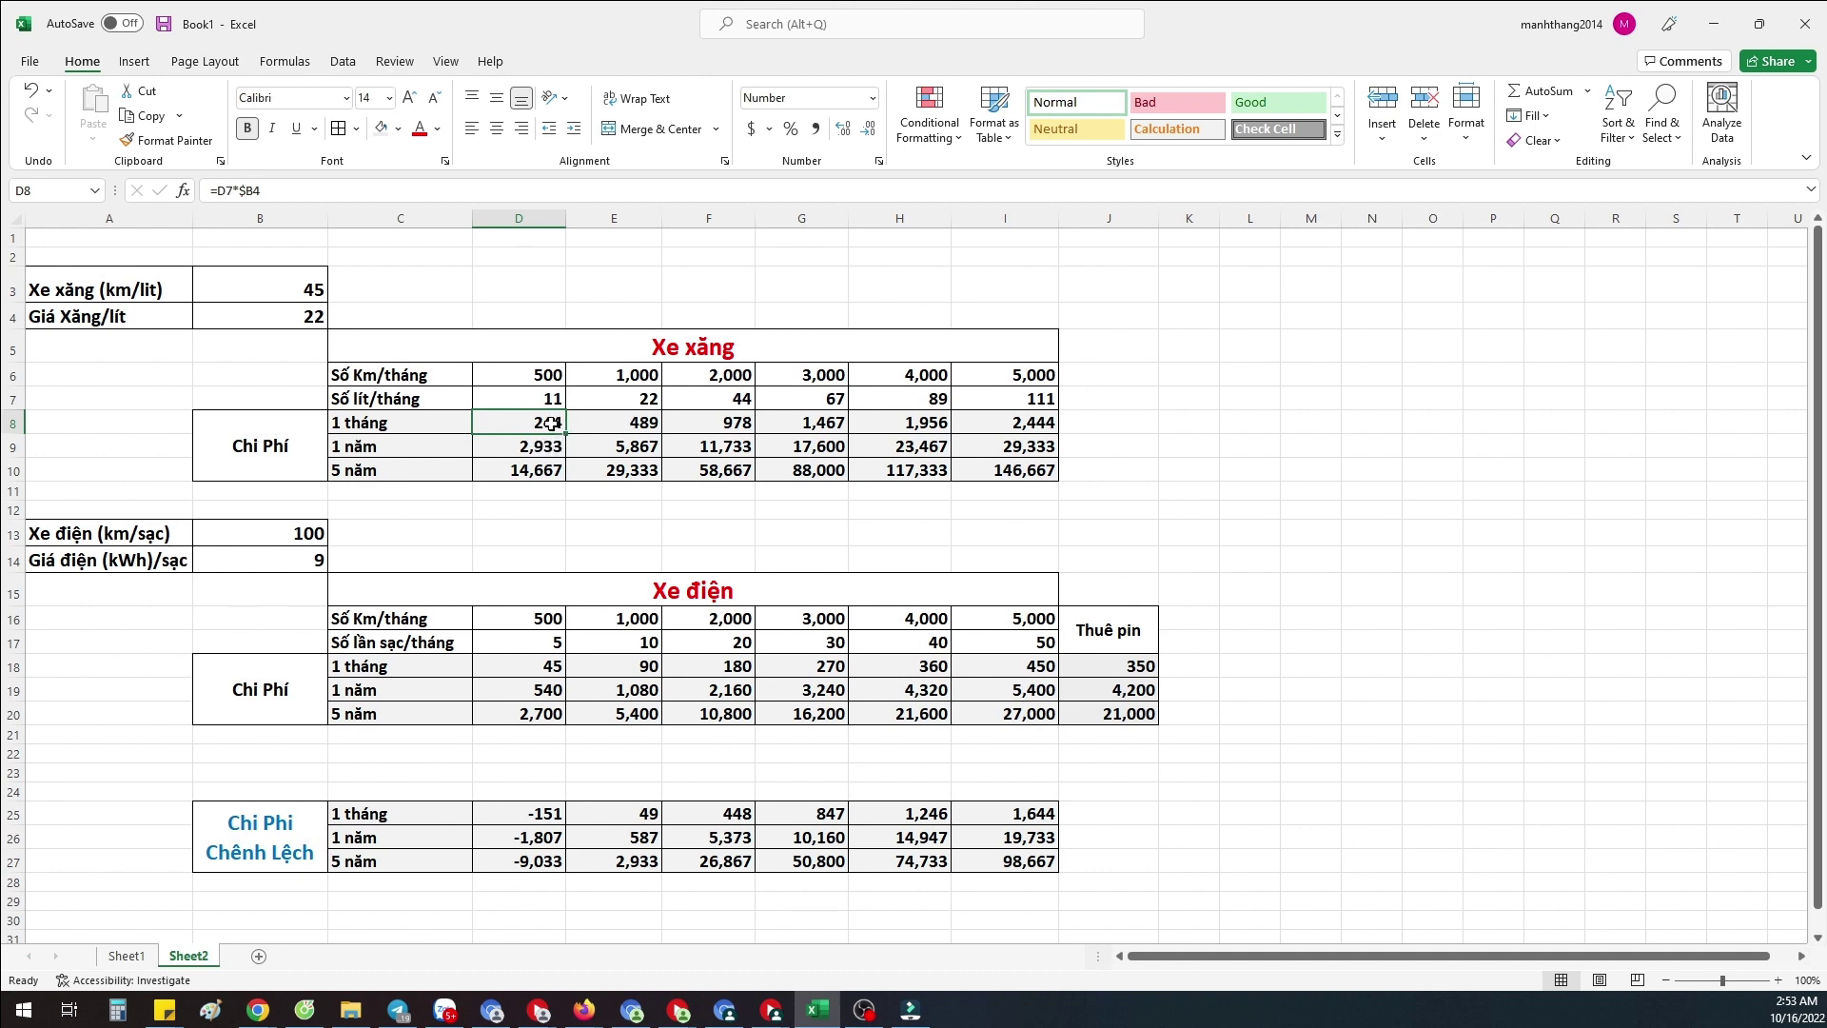
left_click(619, 425)
key("Right")
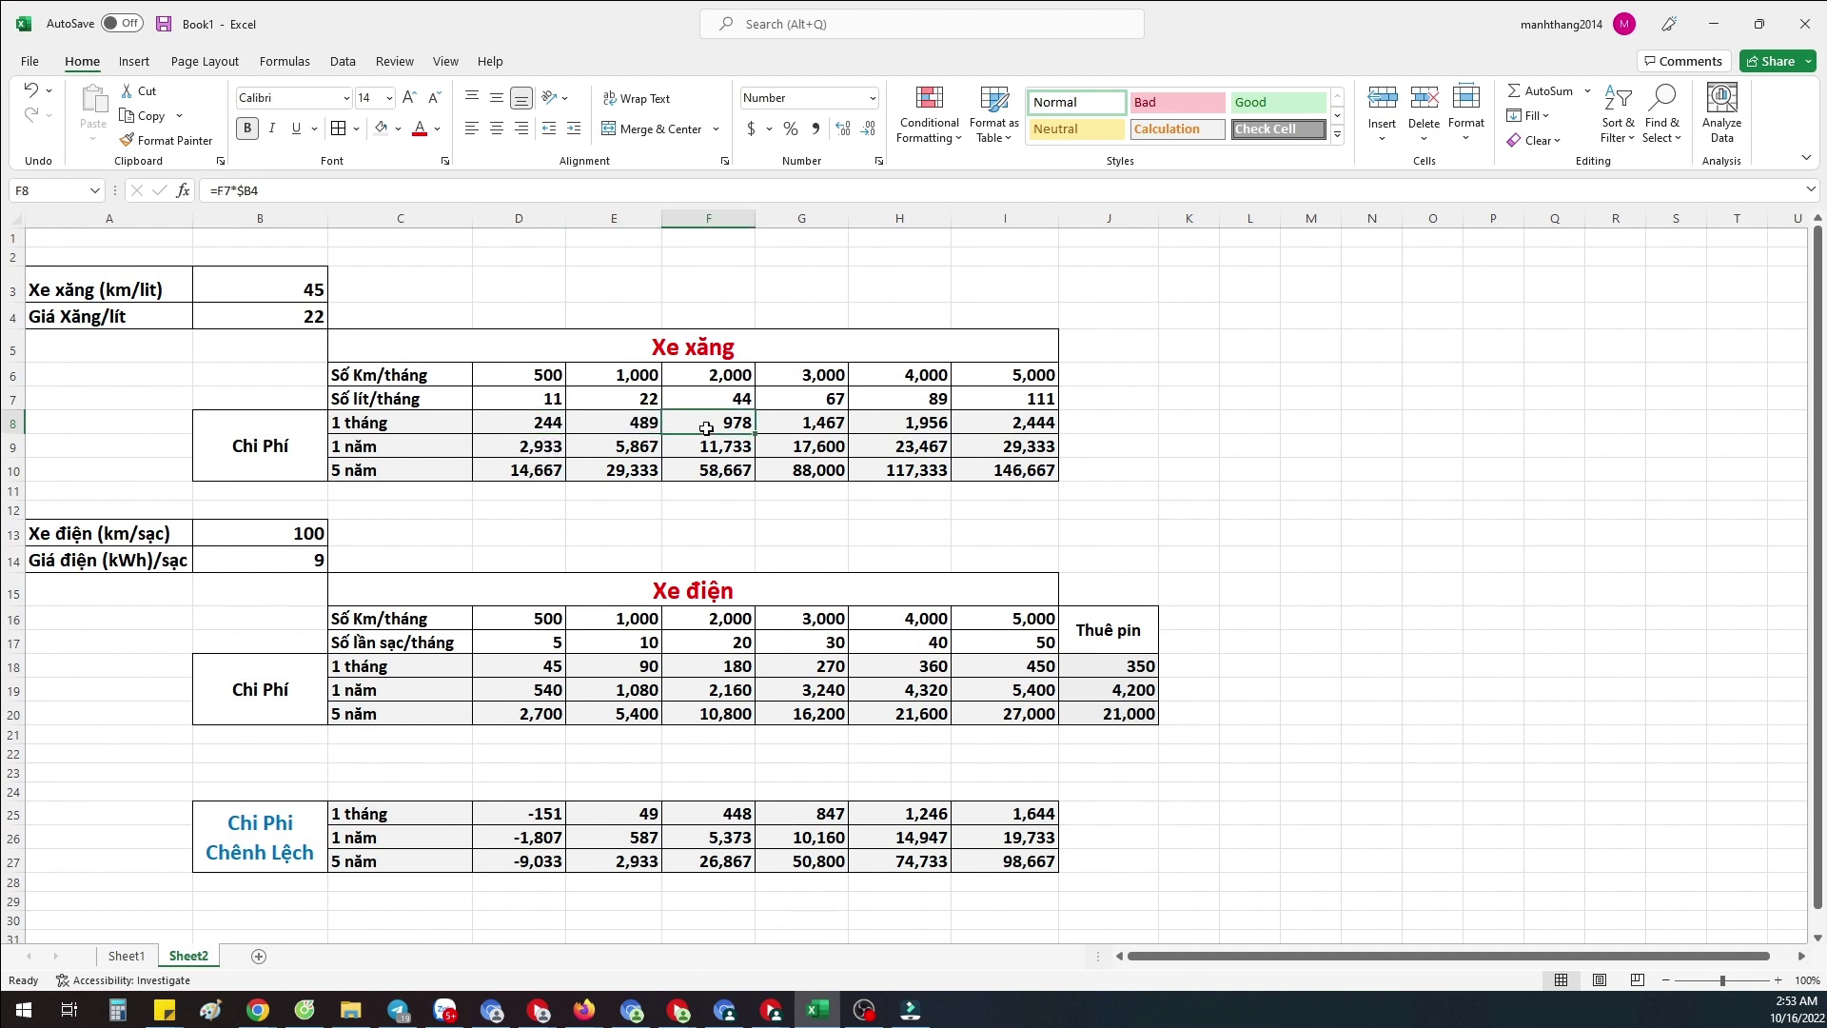
left_click(647, 431)
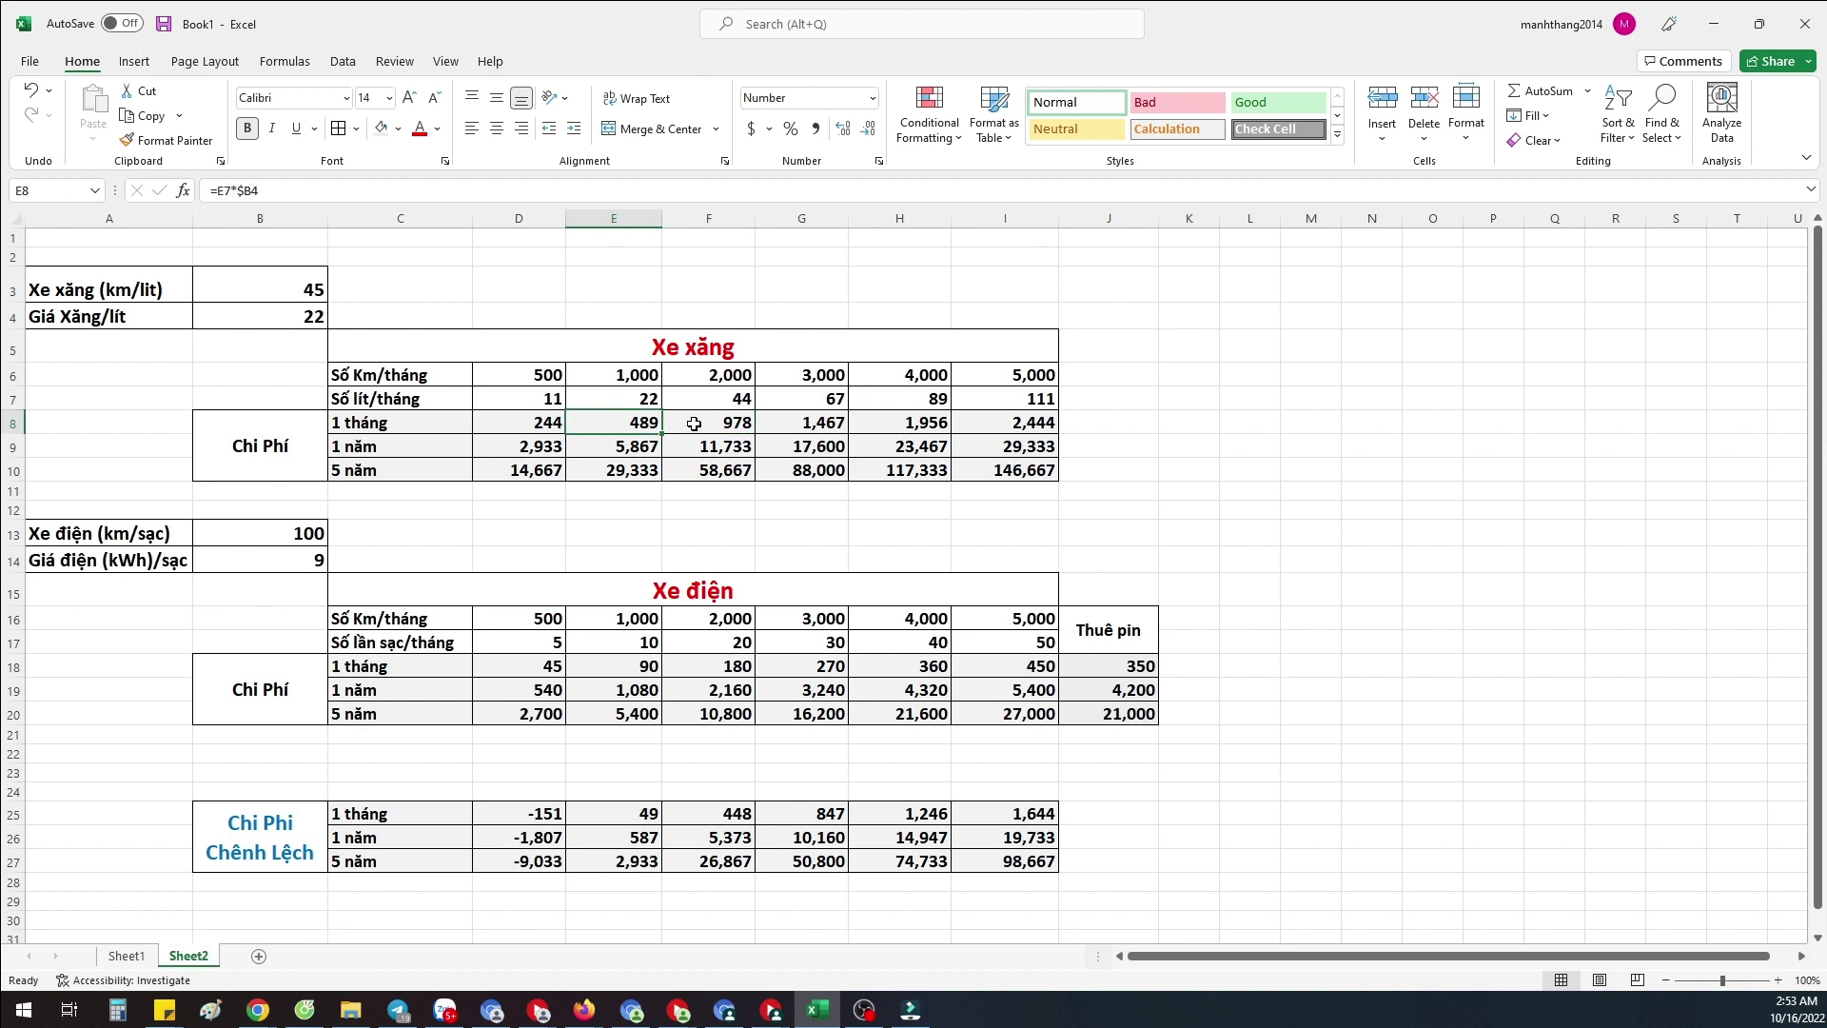
left_click(691, 426)
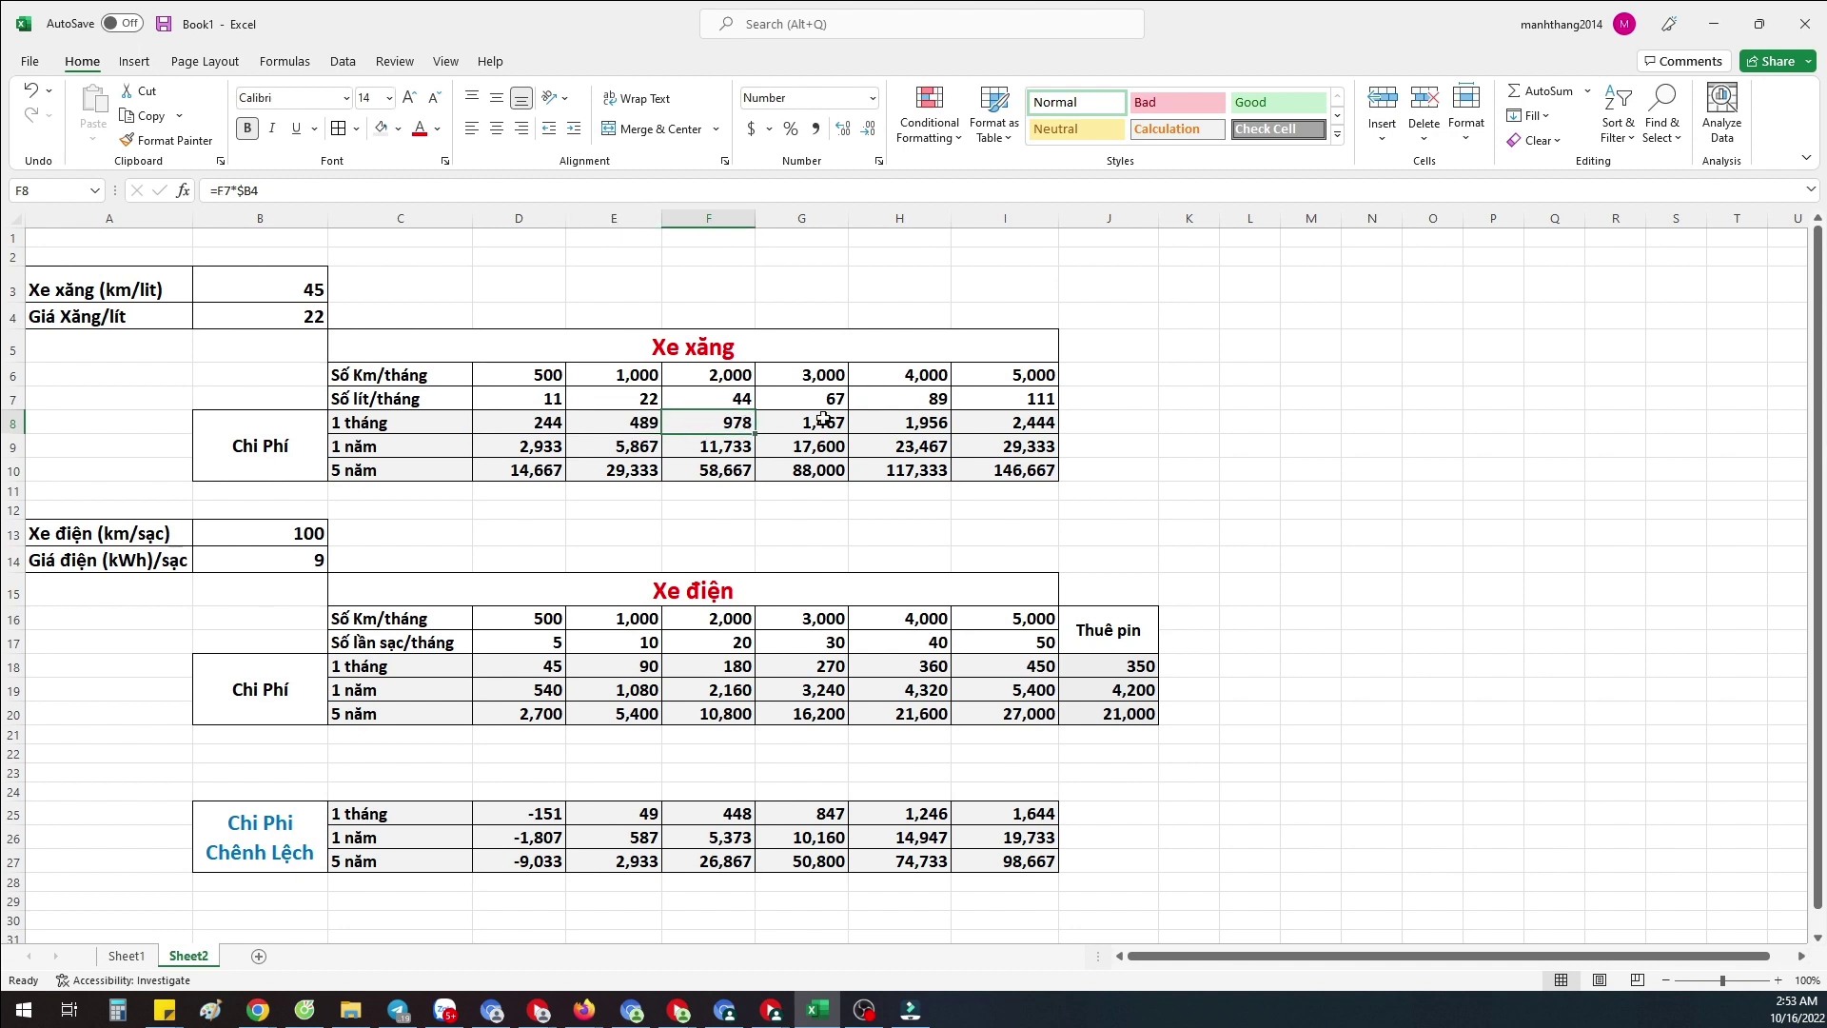
Review the Xe xăng table's 1 năm costs for the distances from 500 to 4,000 km per month.
left_click(542, 448)
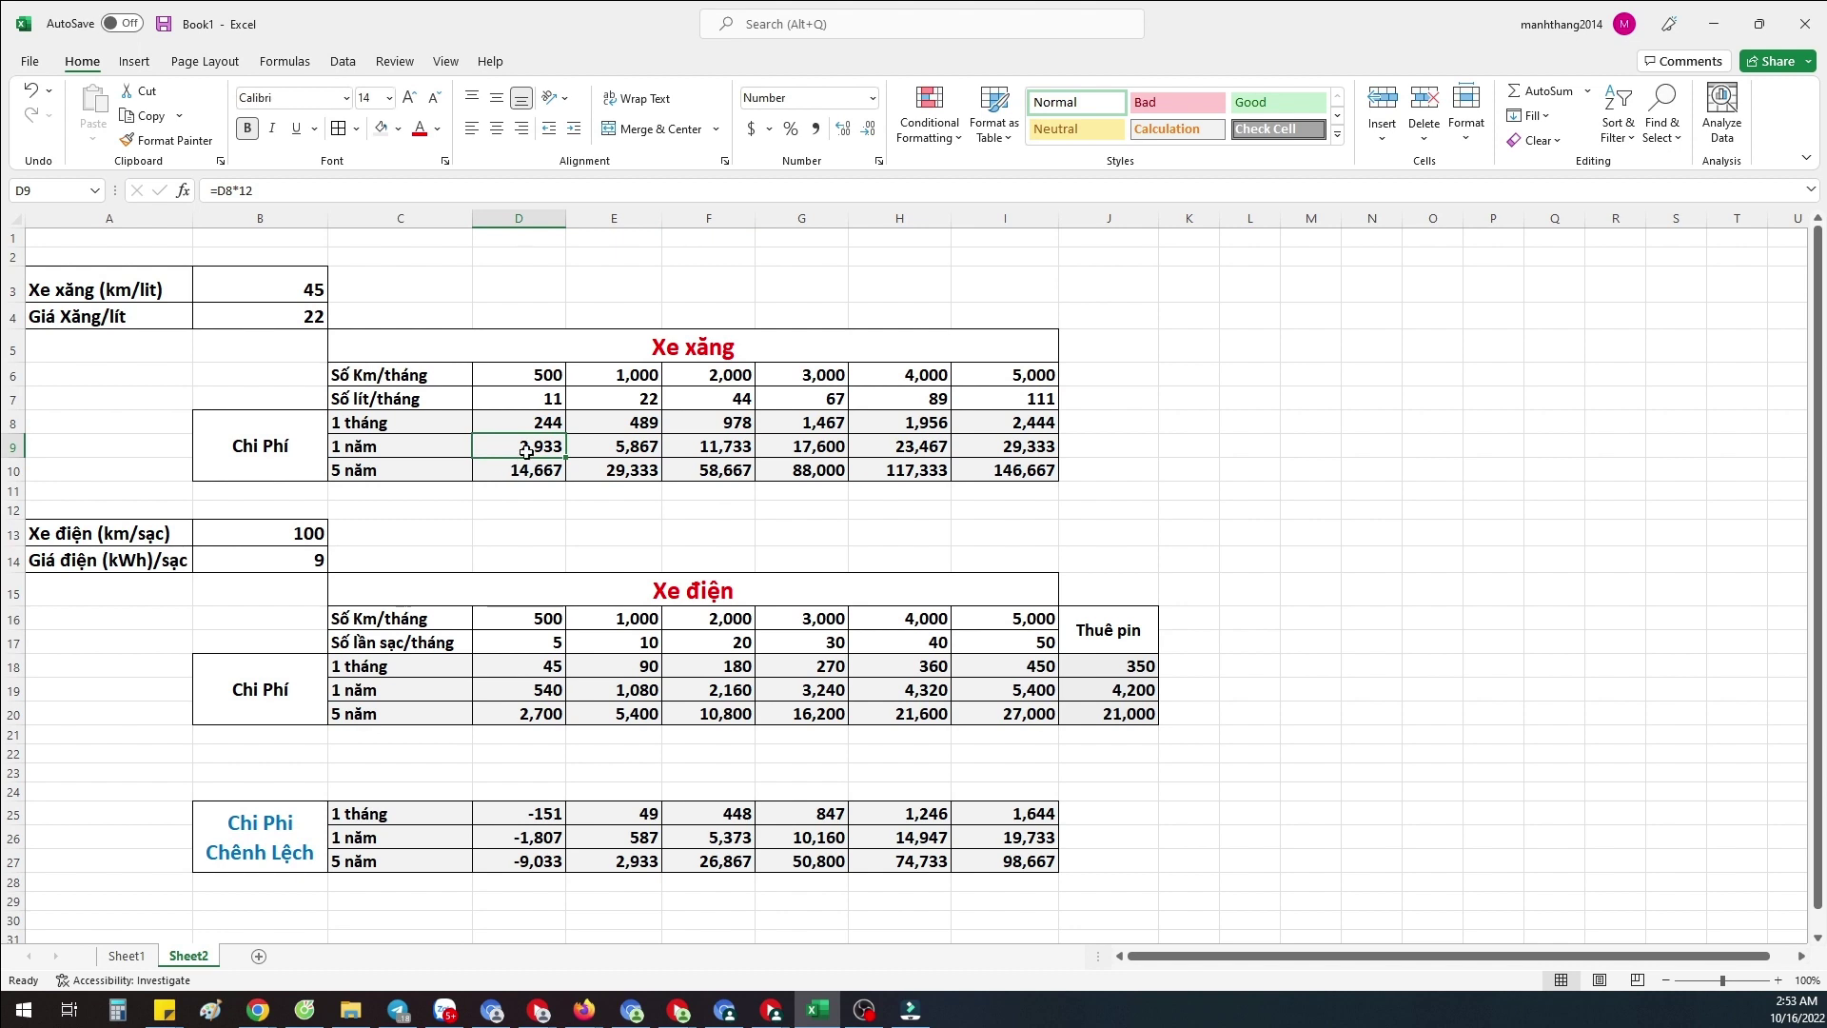
left_click(653, 451)
left_click(716, 447)
left_click(804, 446)
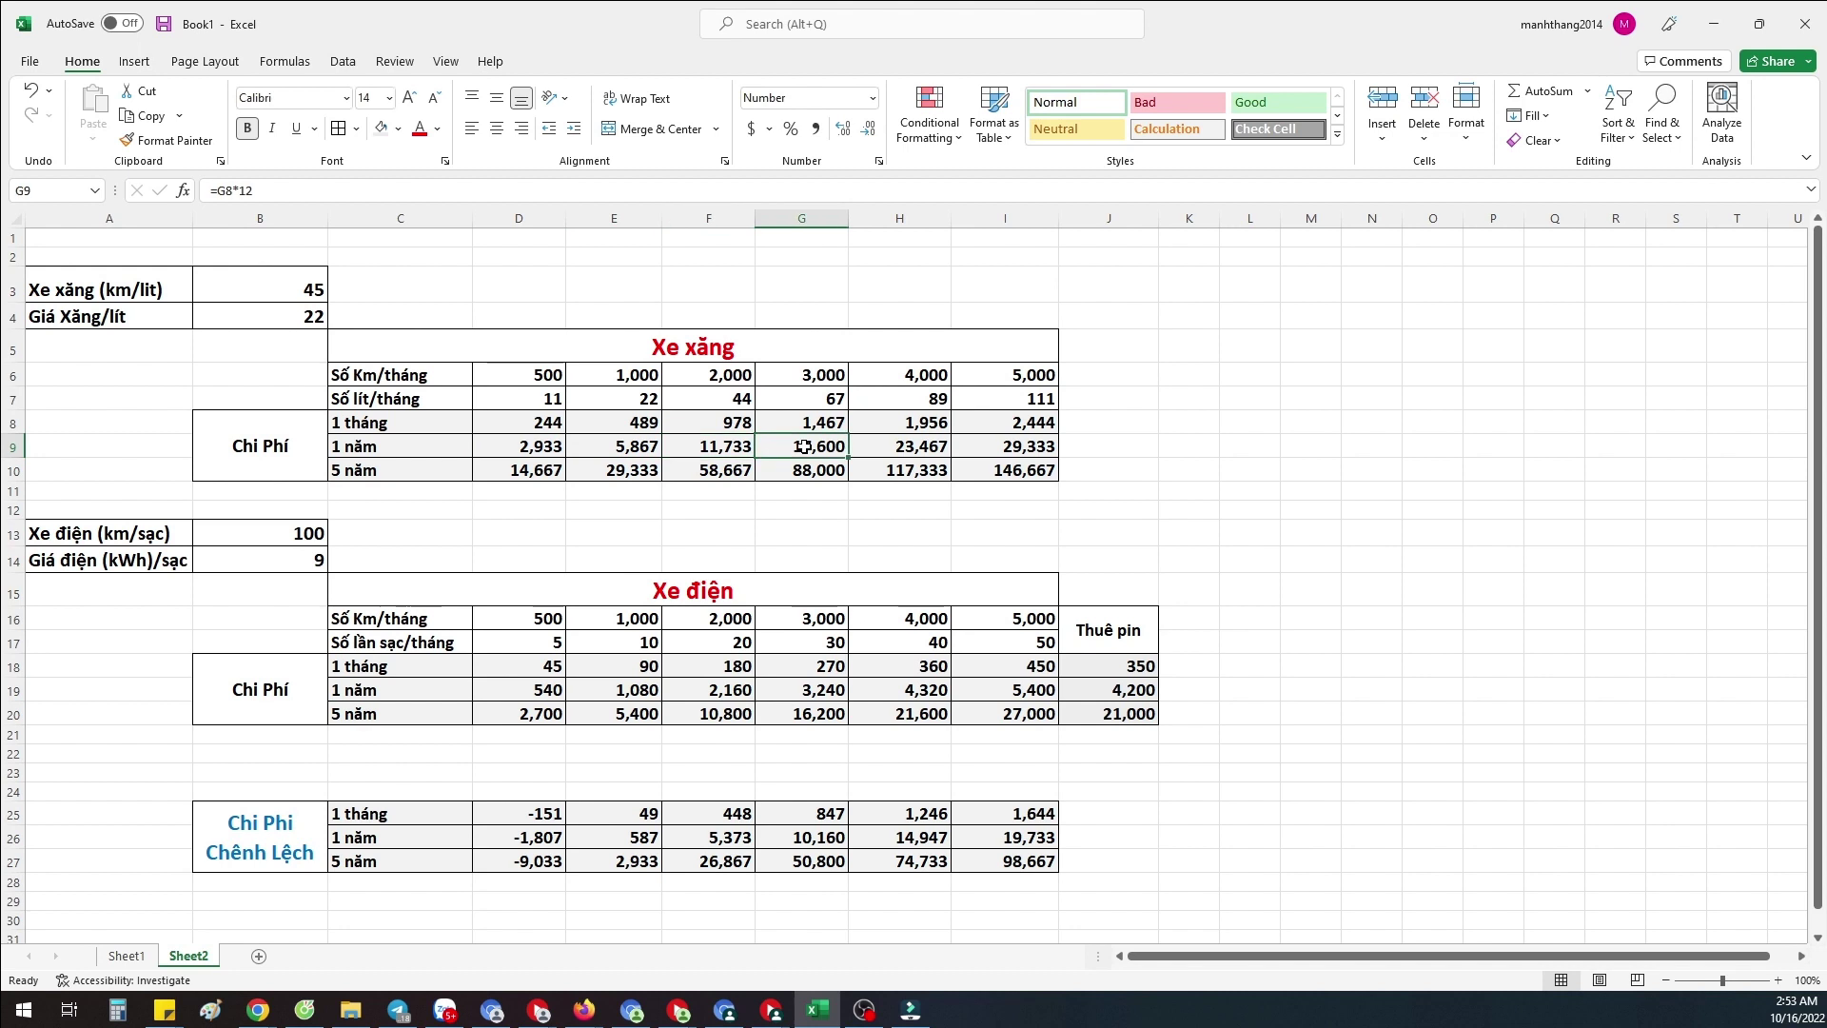
left_click(874, 446)
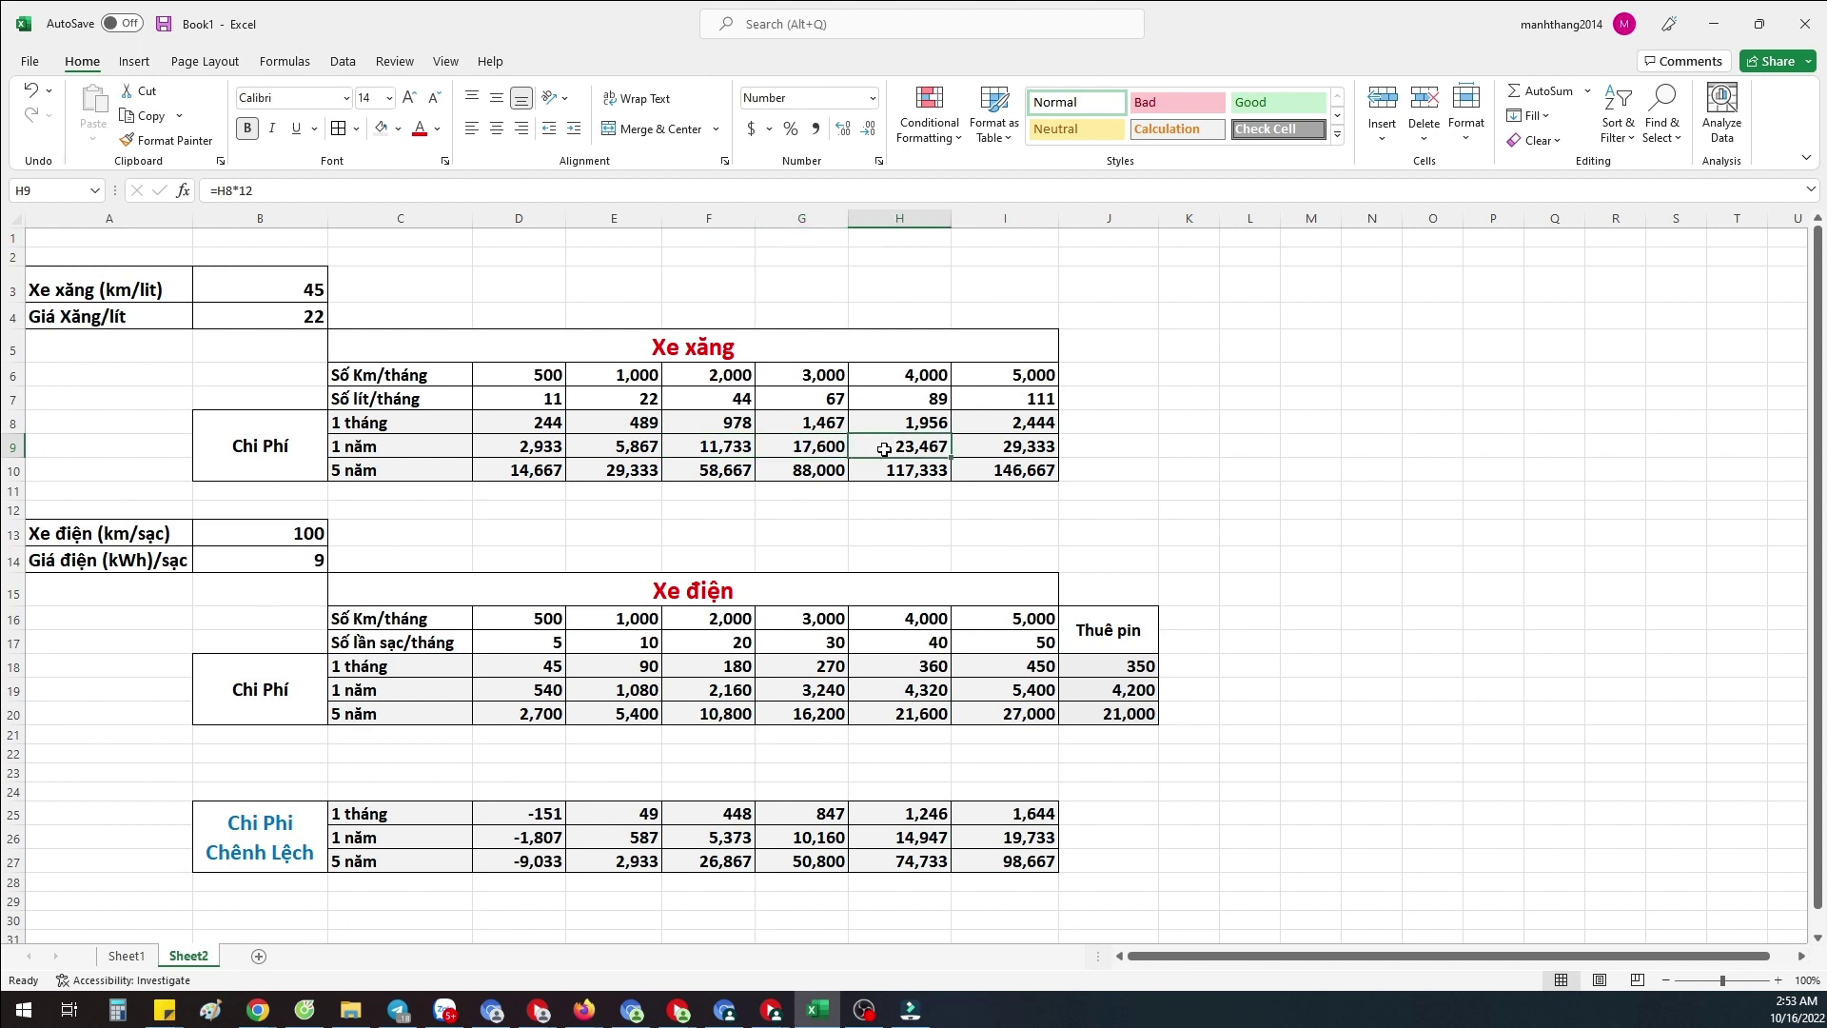
Review the Xe xăng table's 5 năm costs for the distances from 500 to 3,000 km per month.
left_click(550, 476)
left_click(611, 471)
left_click(715, 468)
left_click(793, 473)
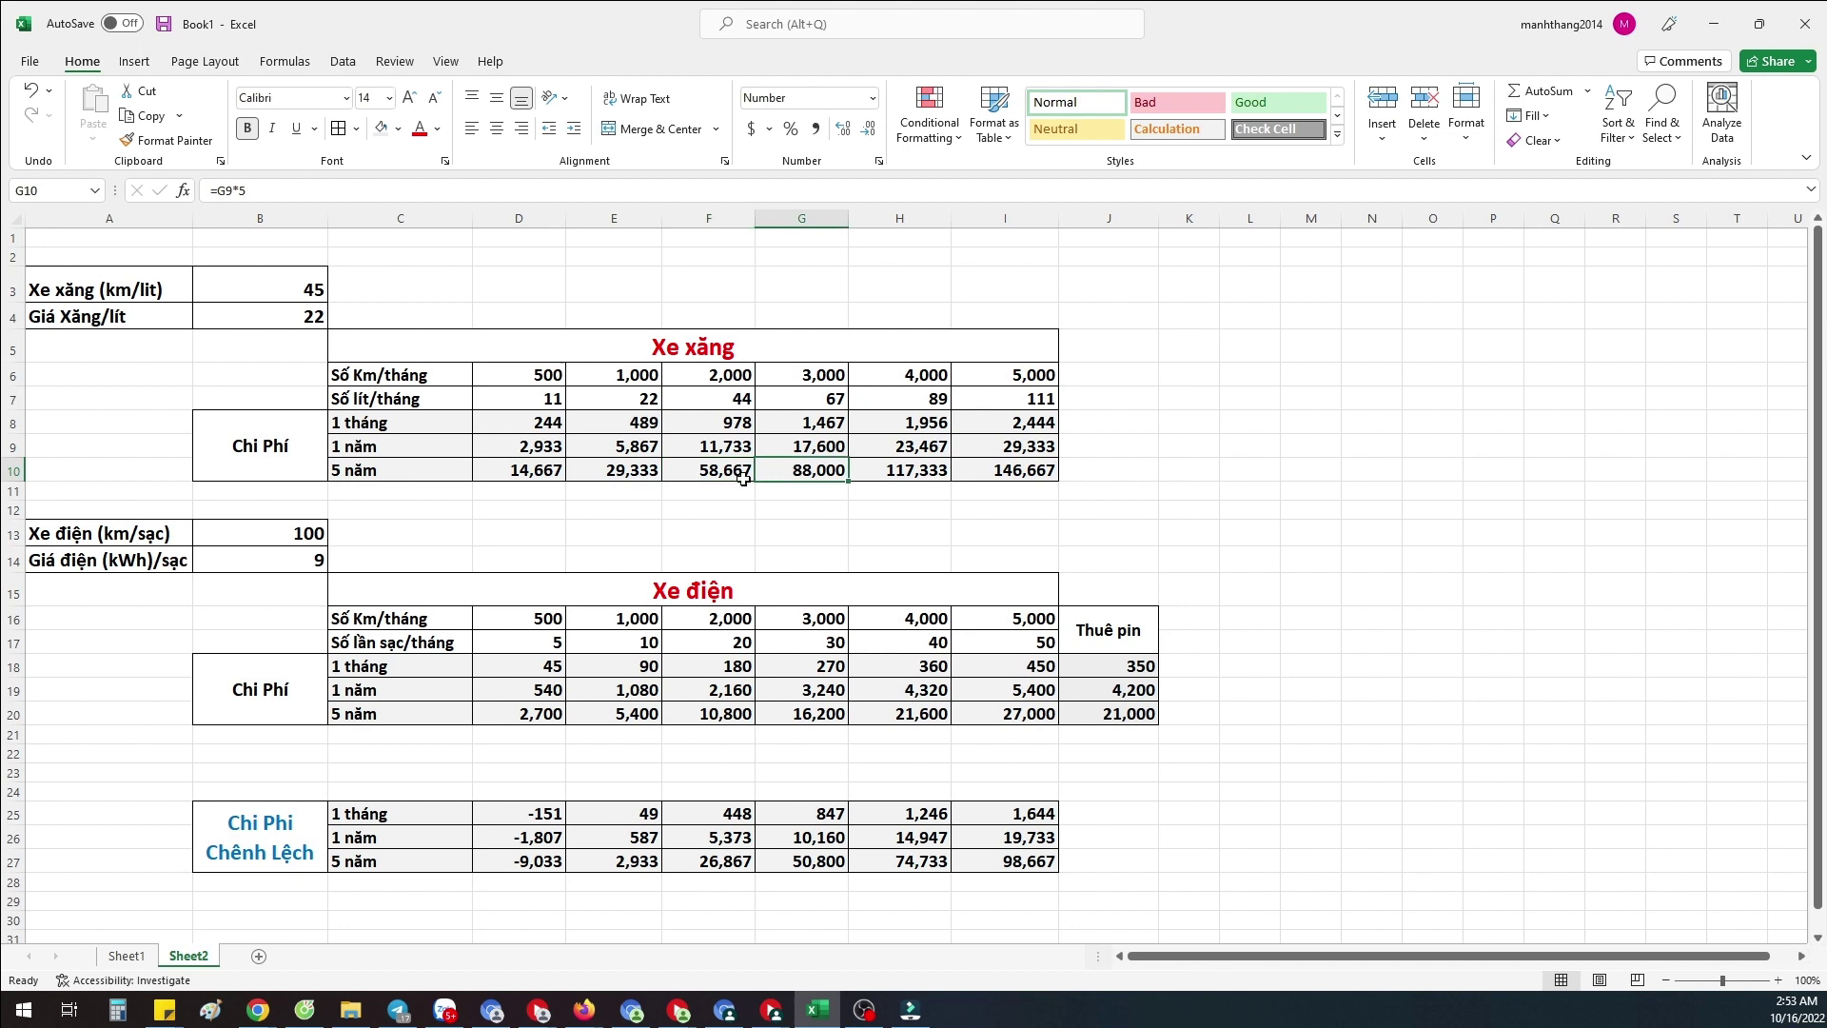
left_click(477, 517)
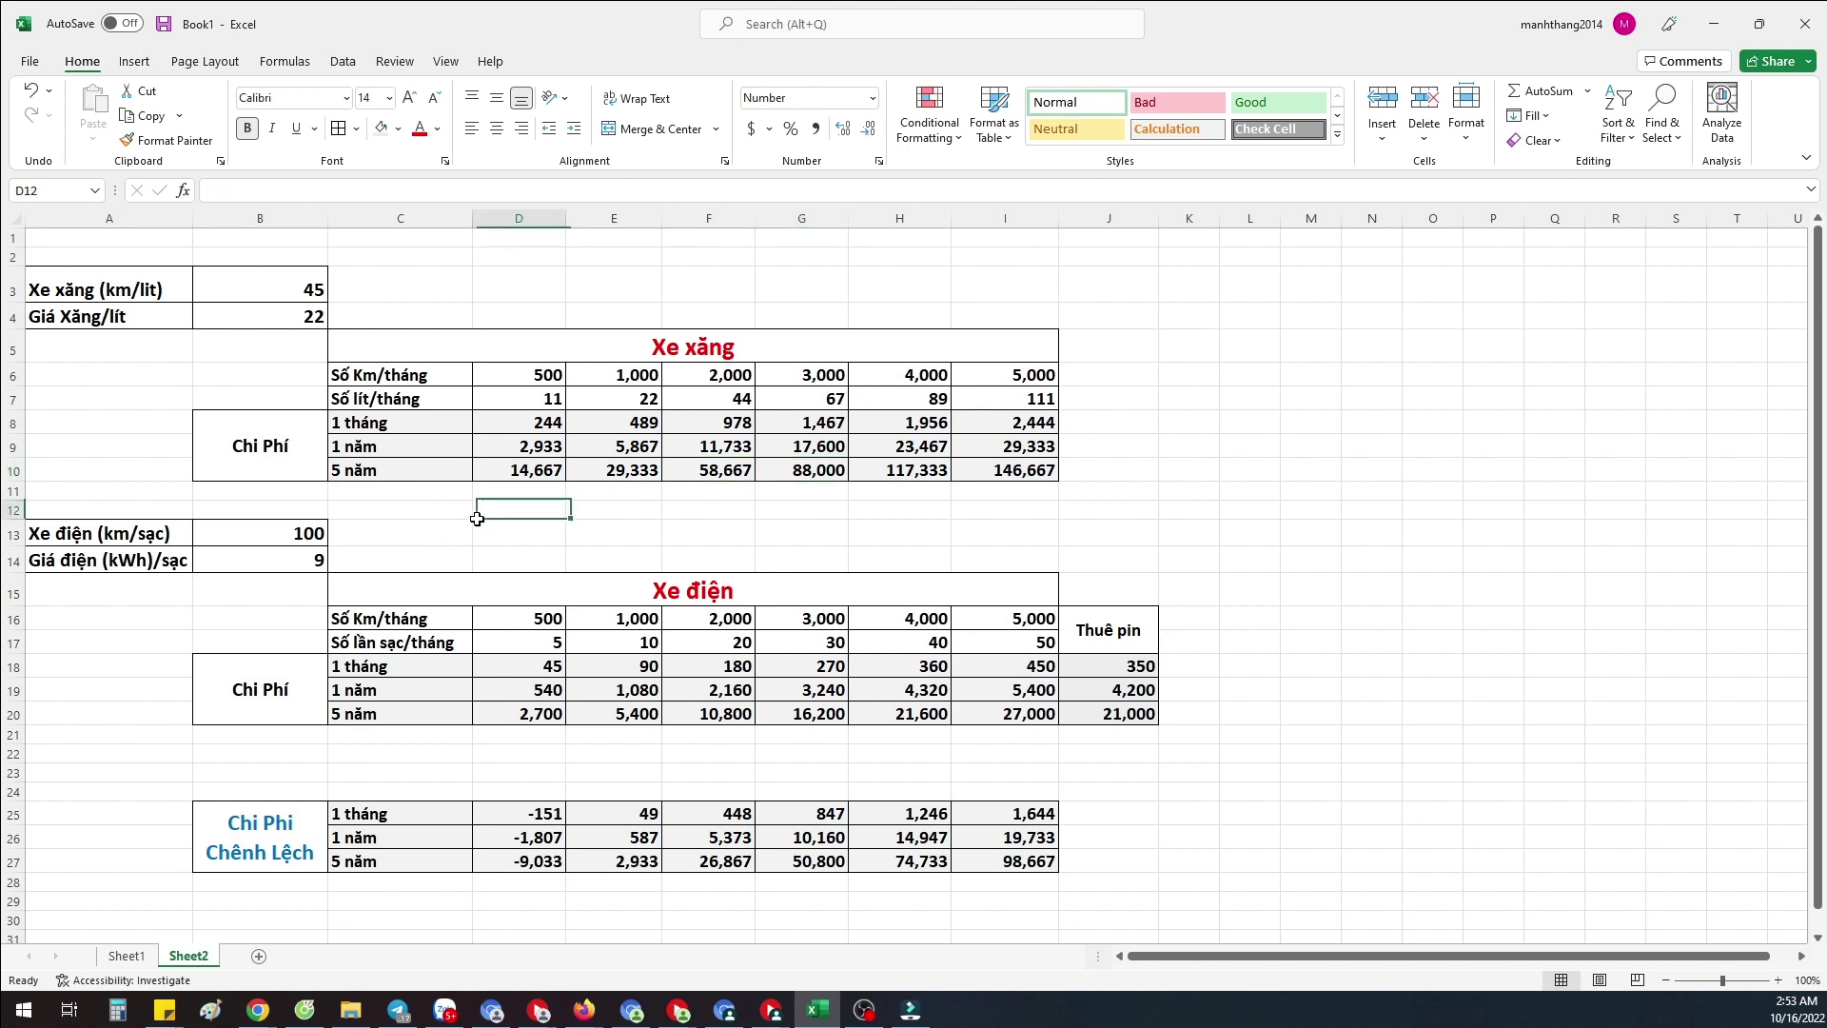
Look over the Số Km/tháng distances from 500 to 2,000 km in the Xe điện table.
left_click(434, 623)
left_click(519, 619)
left_click(647, 619)
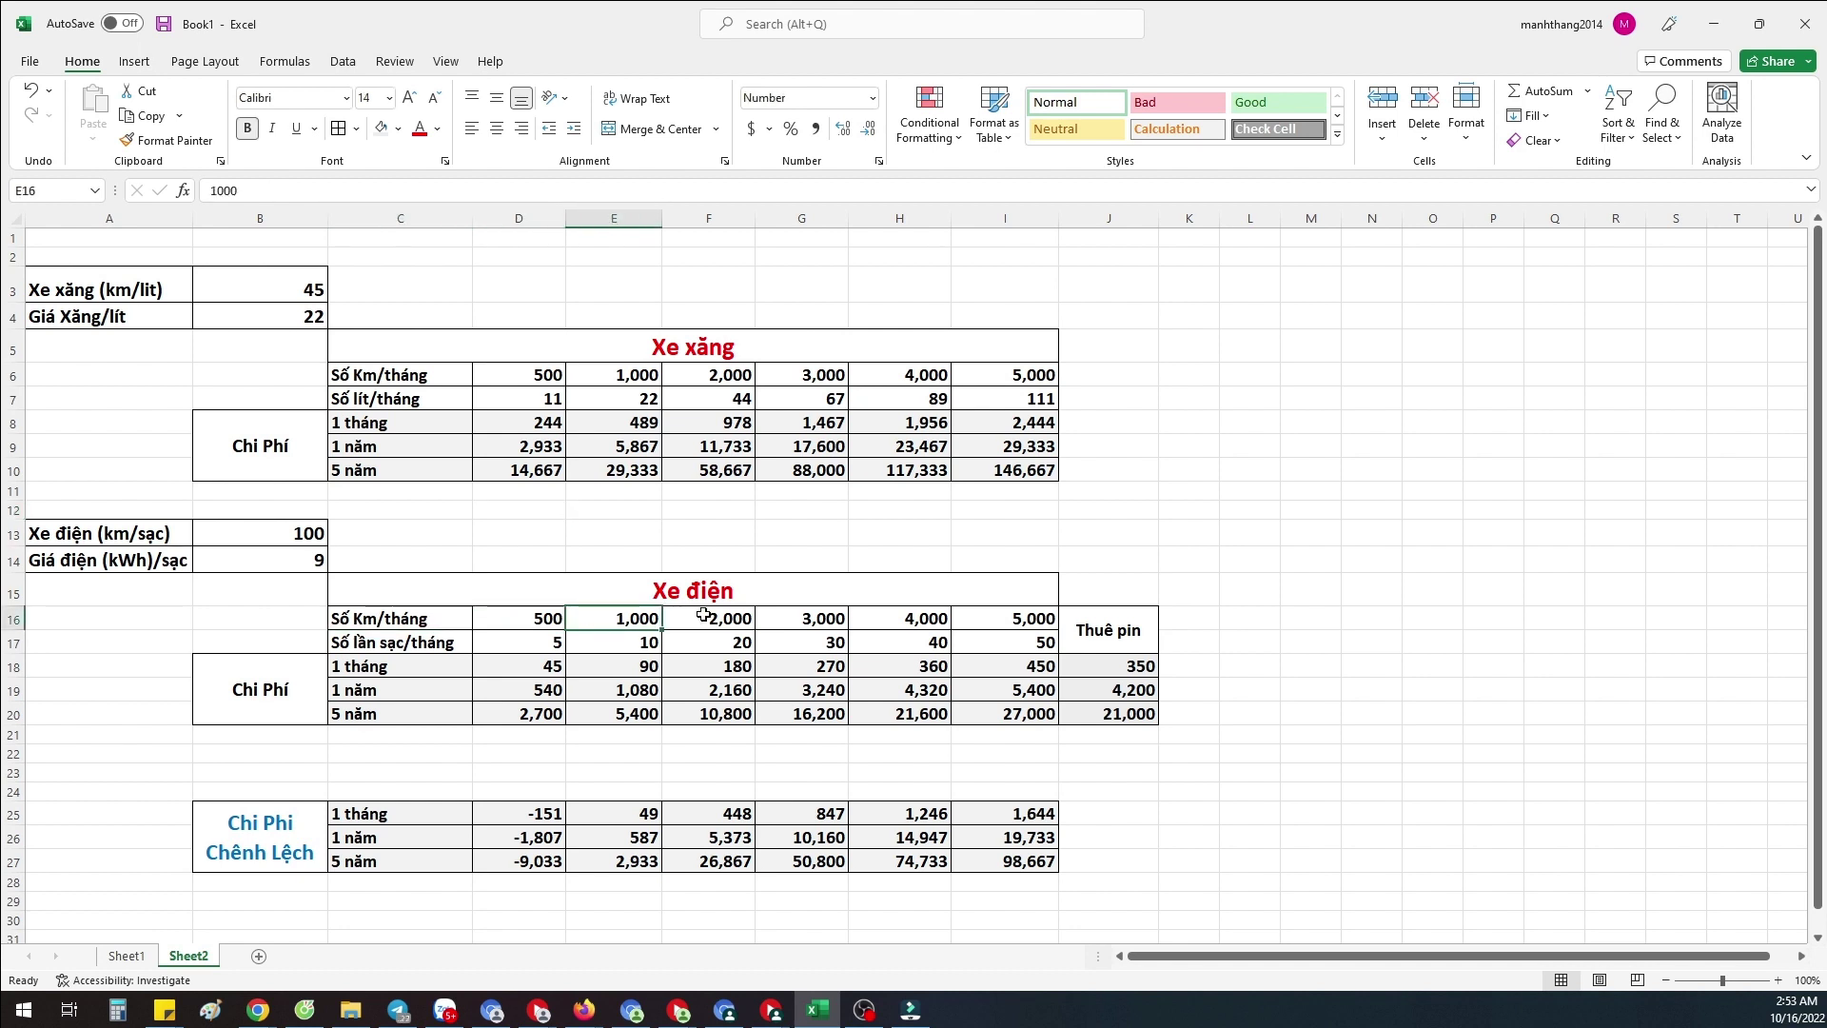
left_click(676, 619)
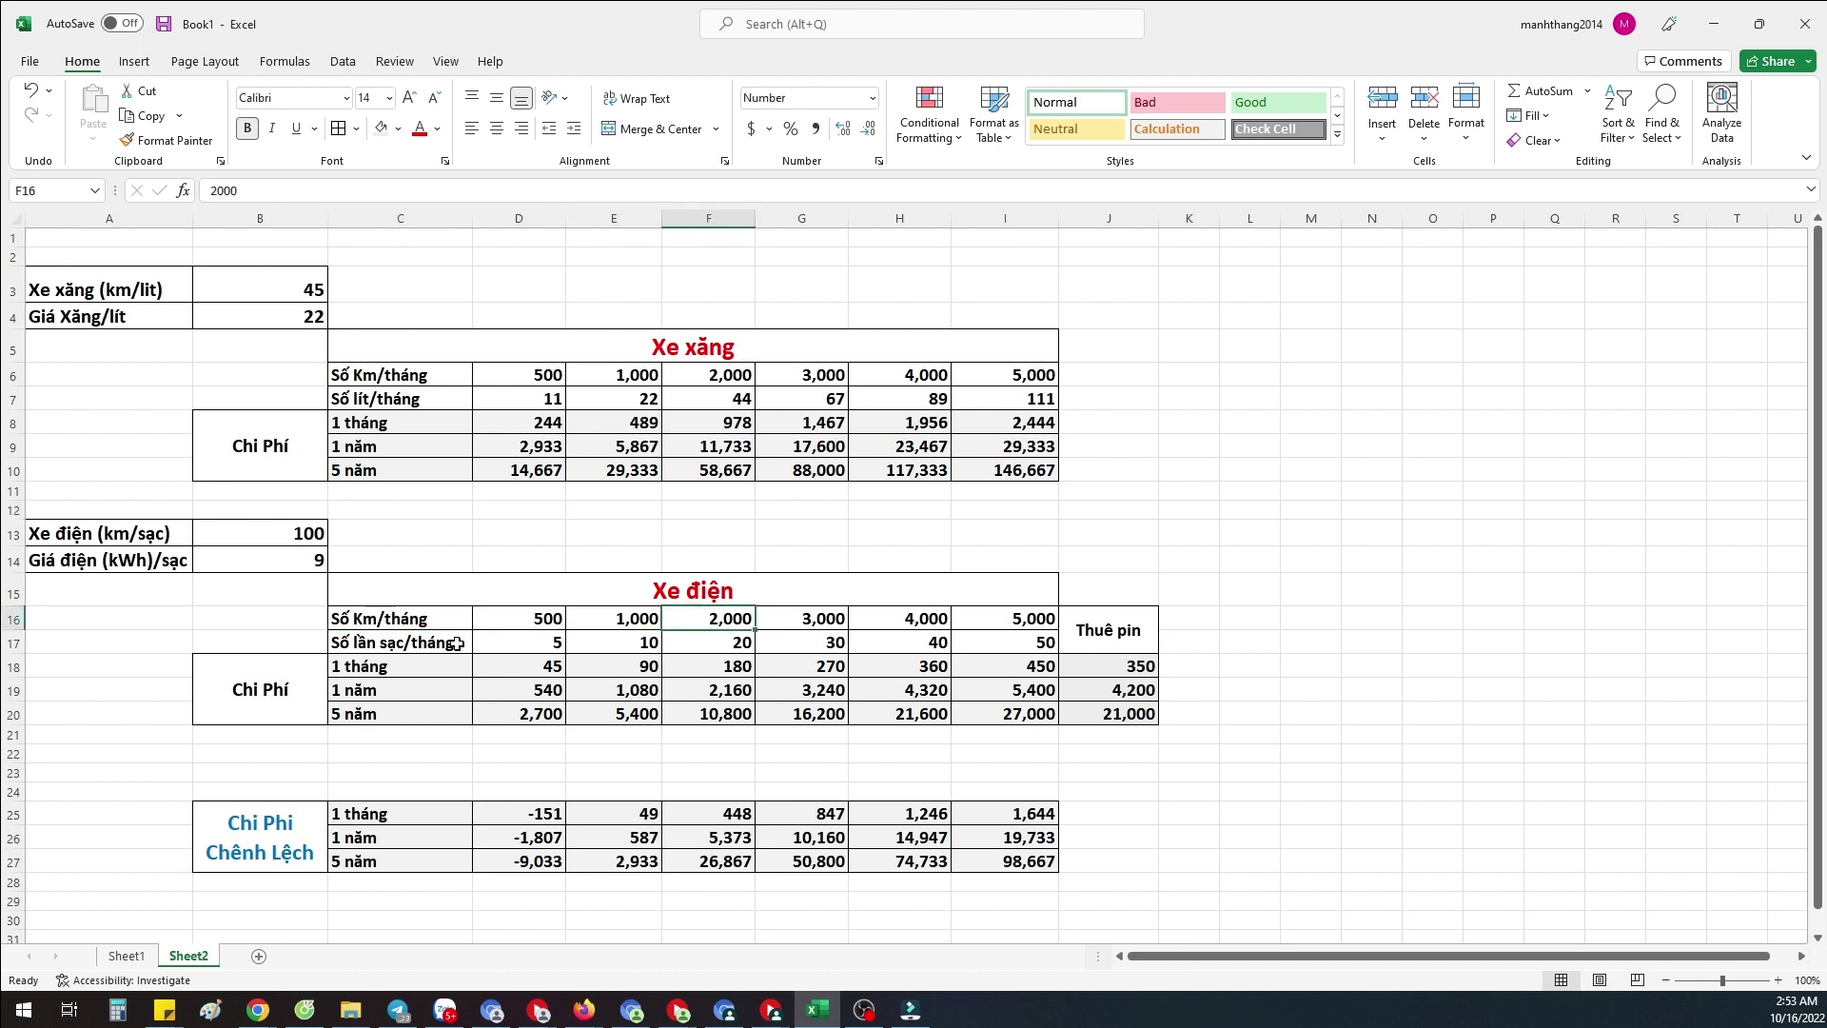
Check the electric scooter's km-per-charge and electricity-cost-per-charge assumptions above the Xe điện table.
left_click(269, 534)
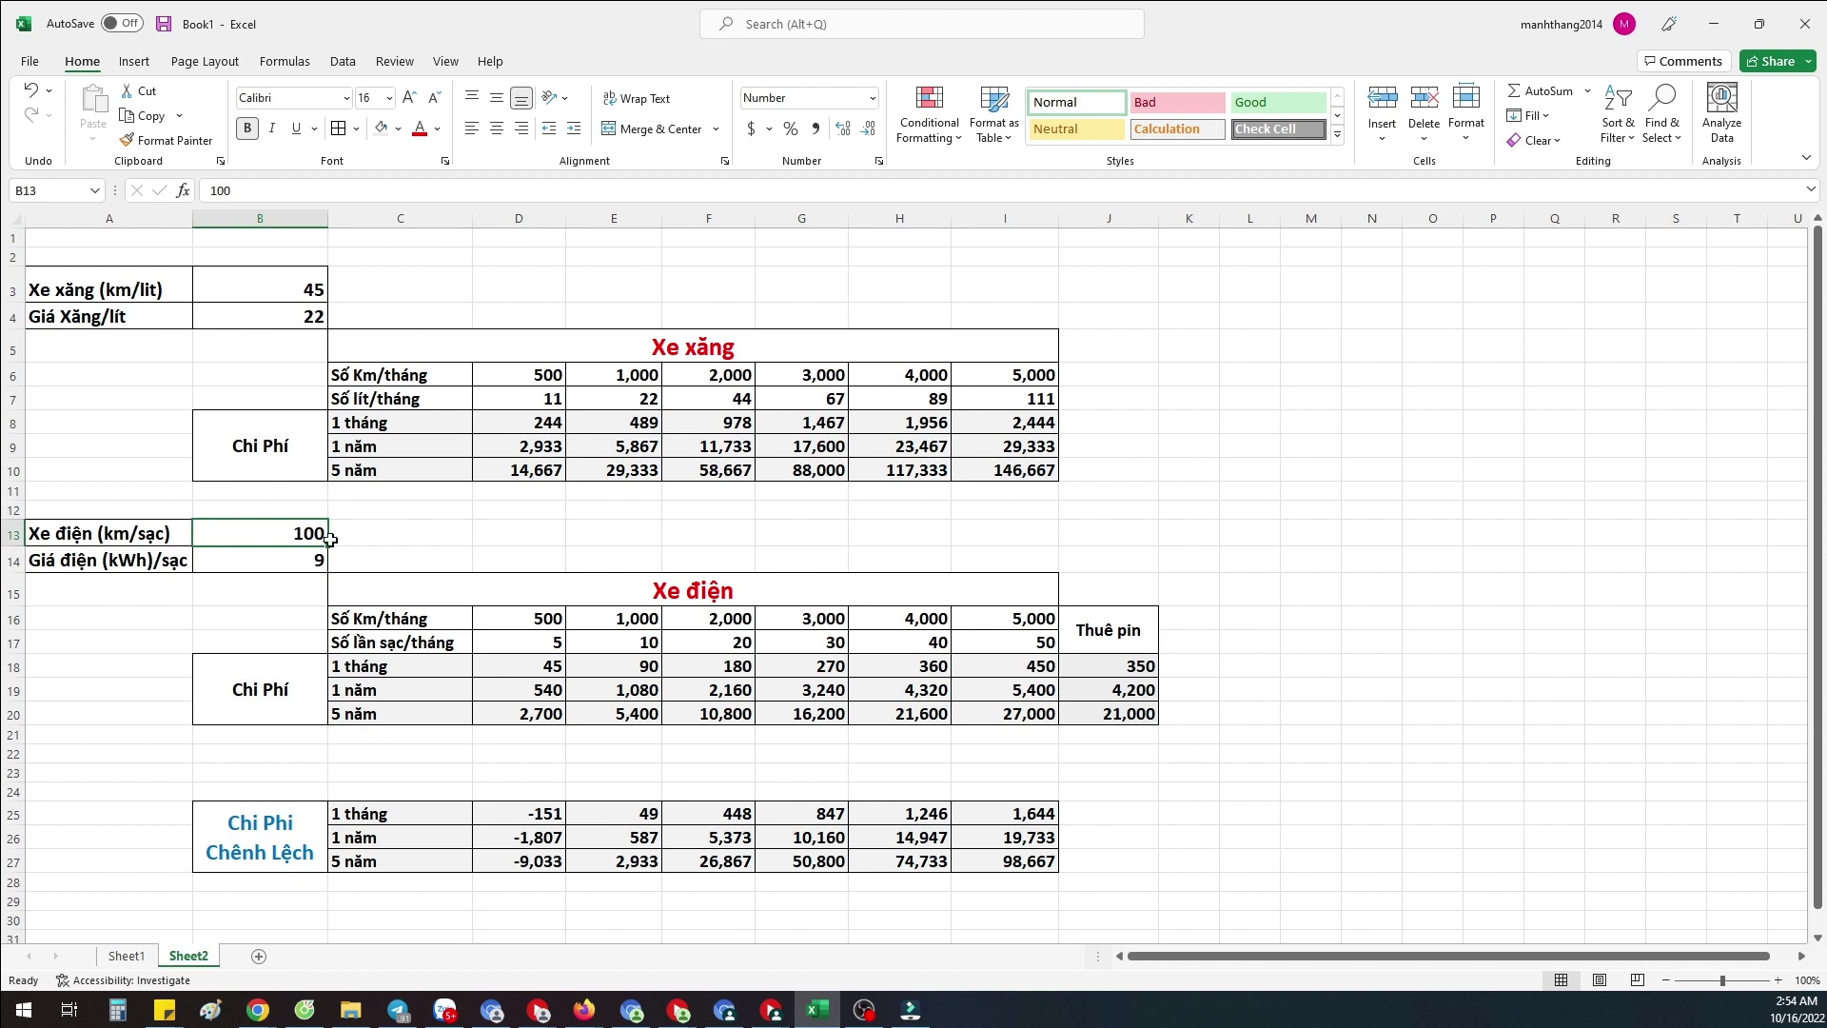
left_click(258, 555)
left_click(278, 529)
left_click(298, 562)
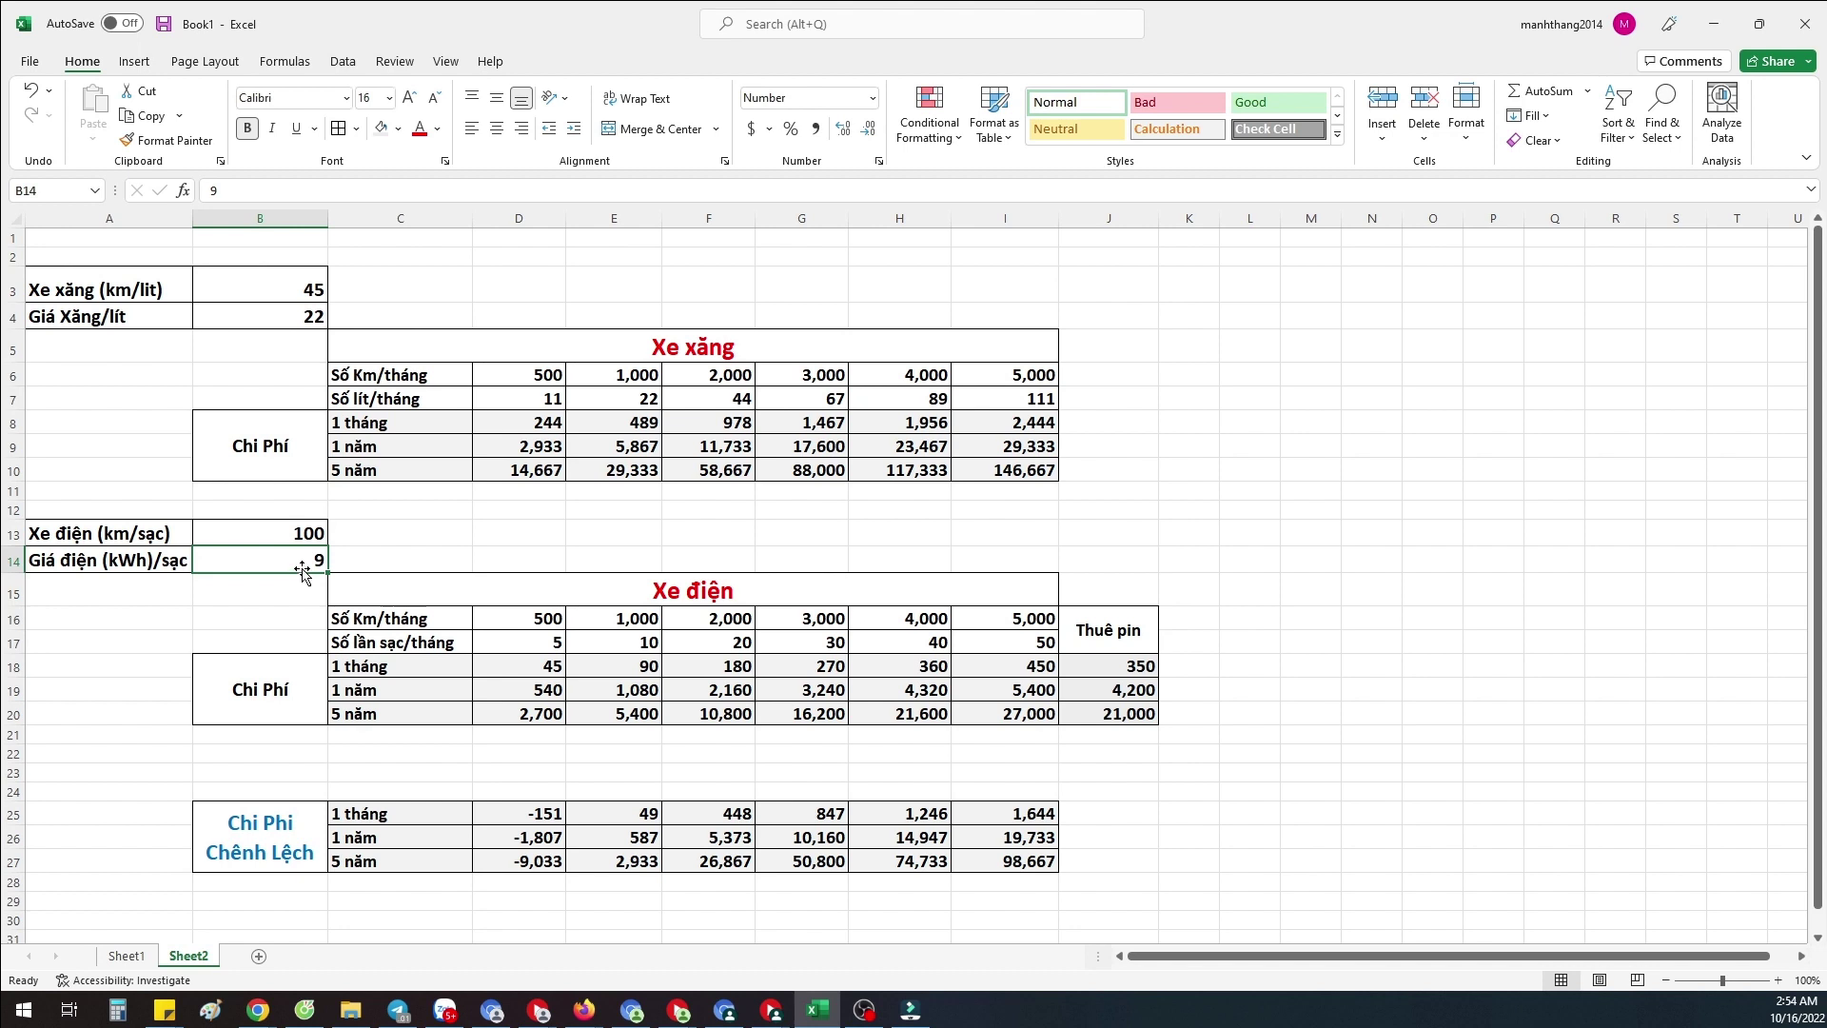
mouse_move(311, 562)
left_mouse_down()
mouse_move(297, 596)
mouse_move(301, 554)
left_mouse_up()
Check the Xe điện table's Số lần sạc/tháng value against the 500 km monthly distance.
left_click(438, 641)
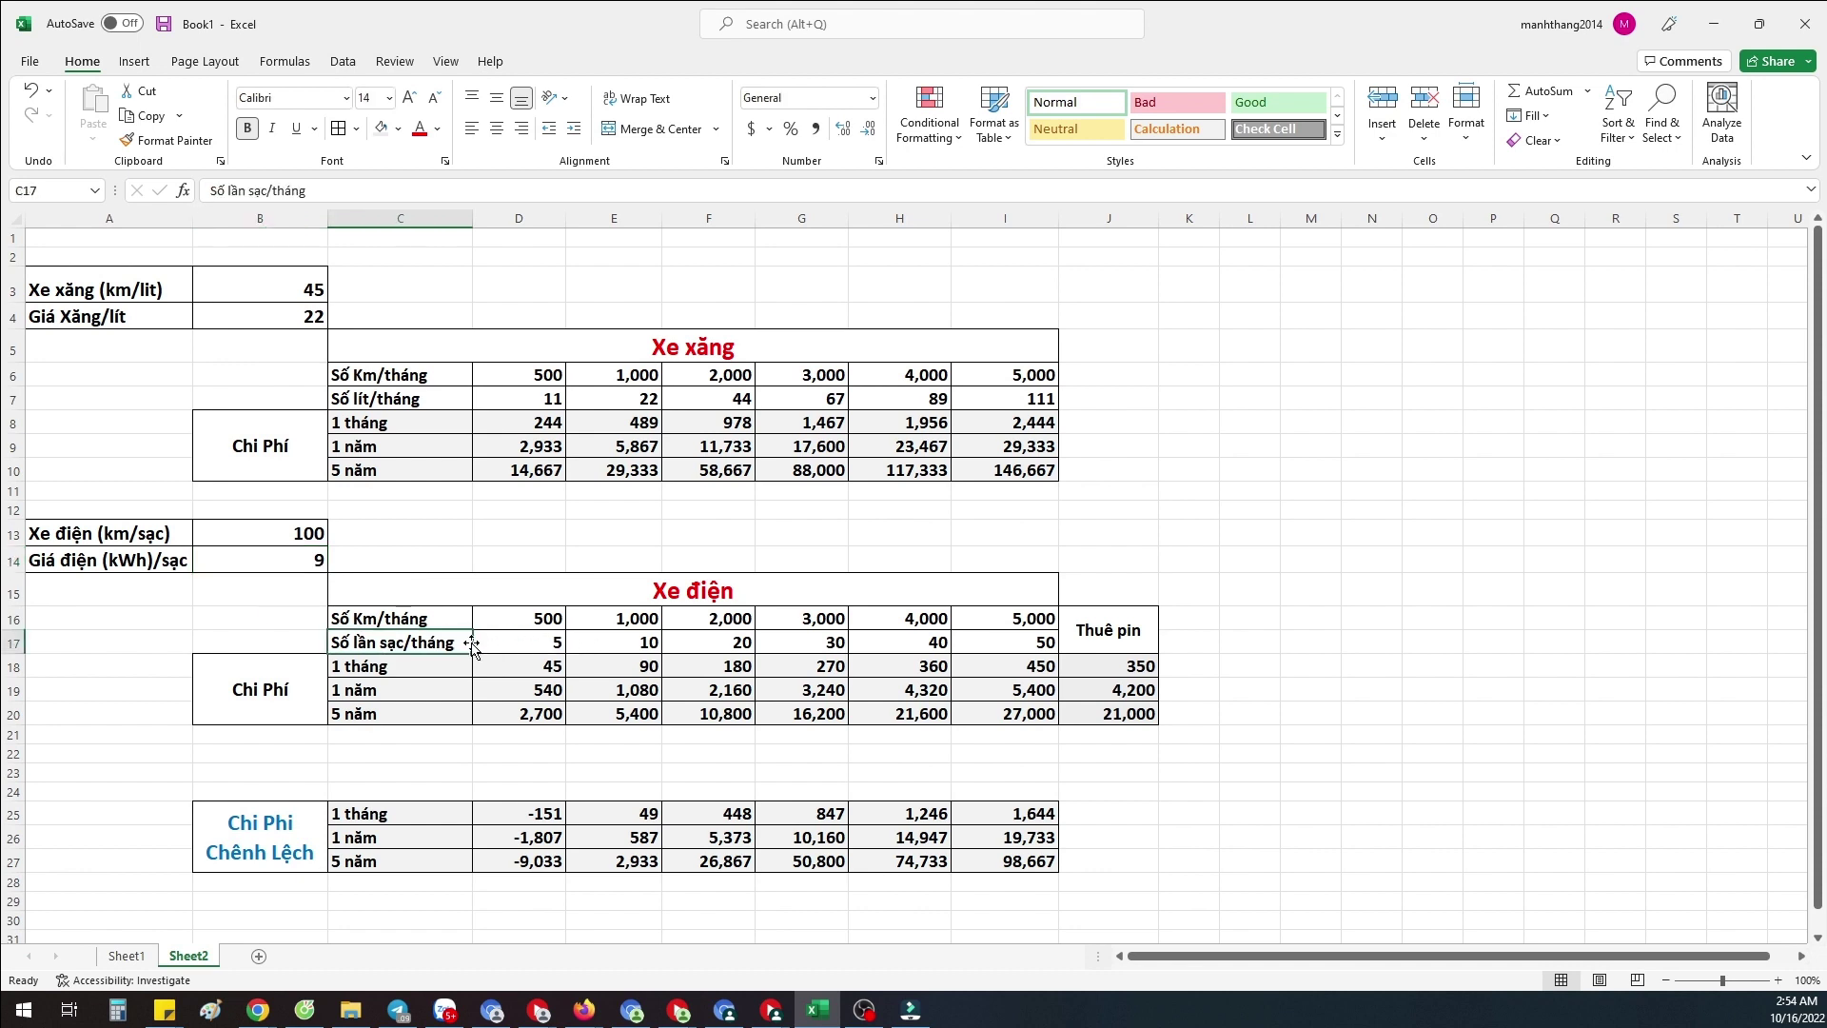
left_click(549, 647)
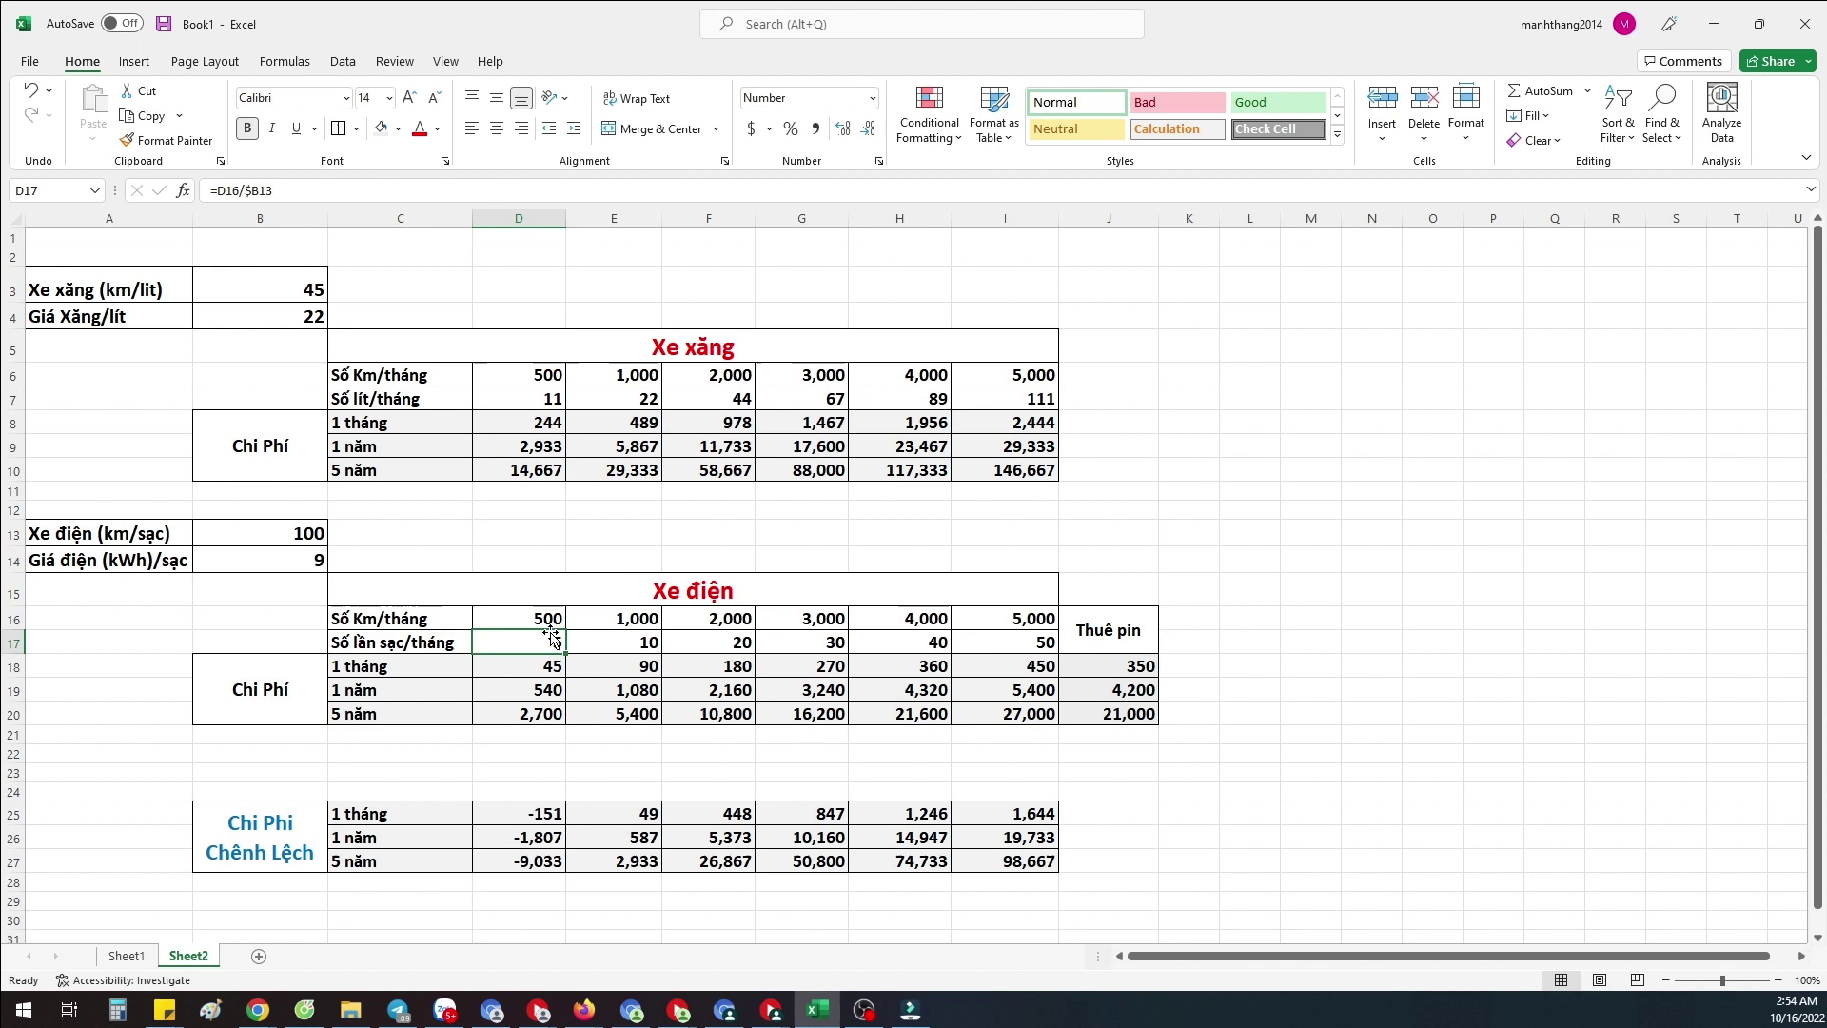
left_click(549, 621)
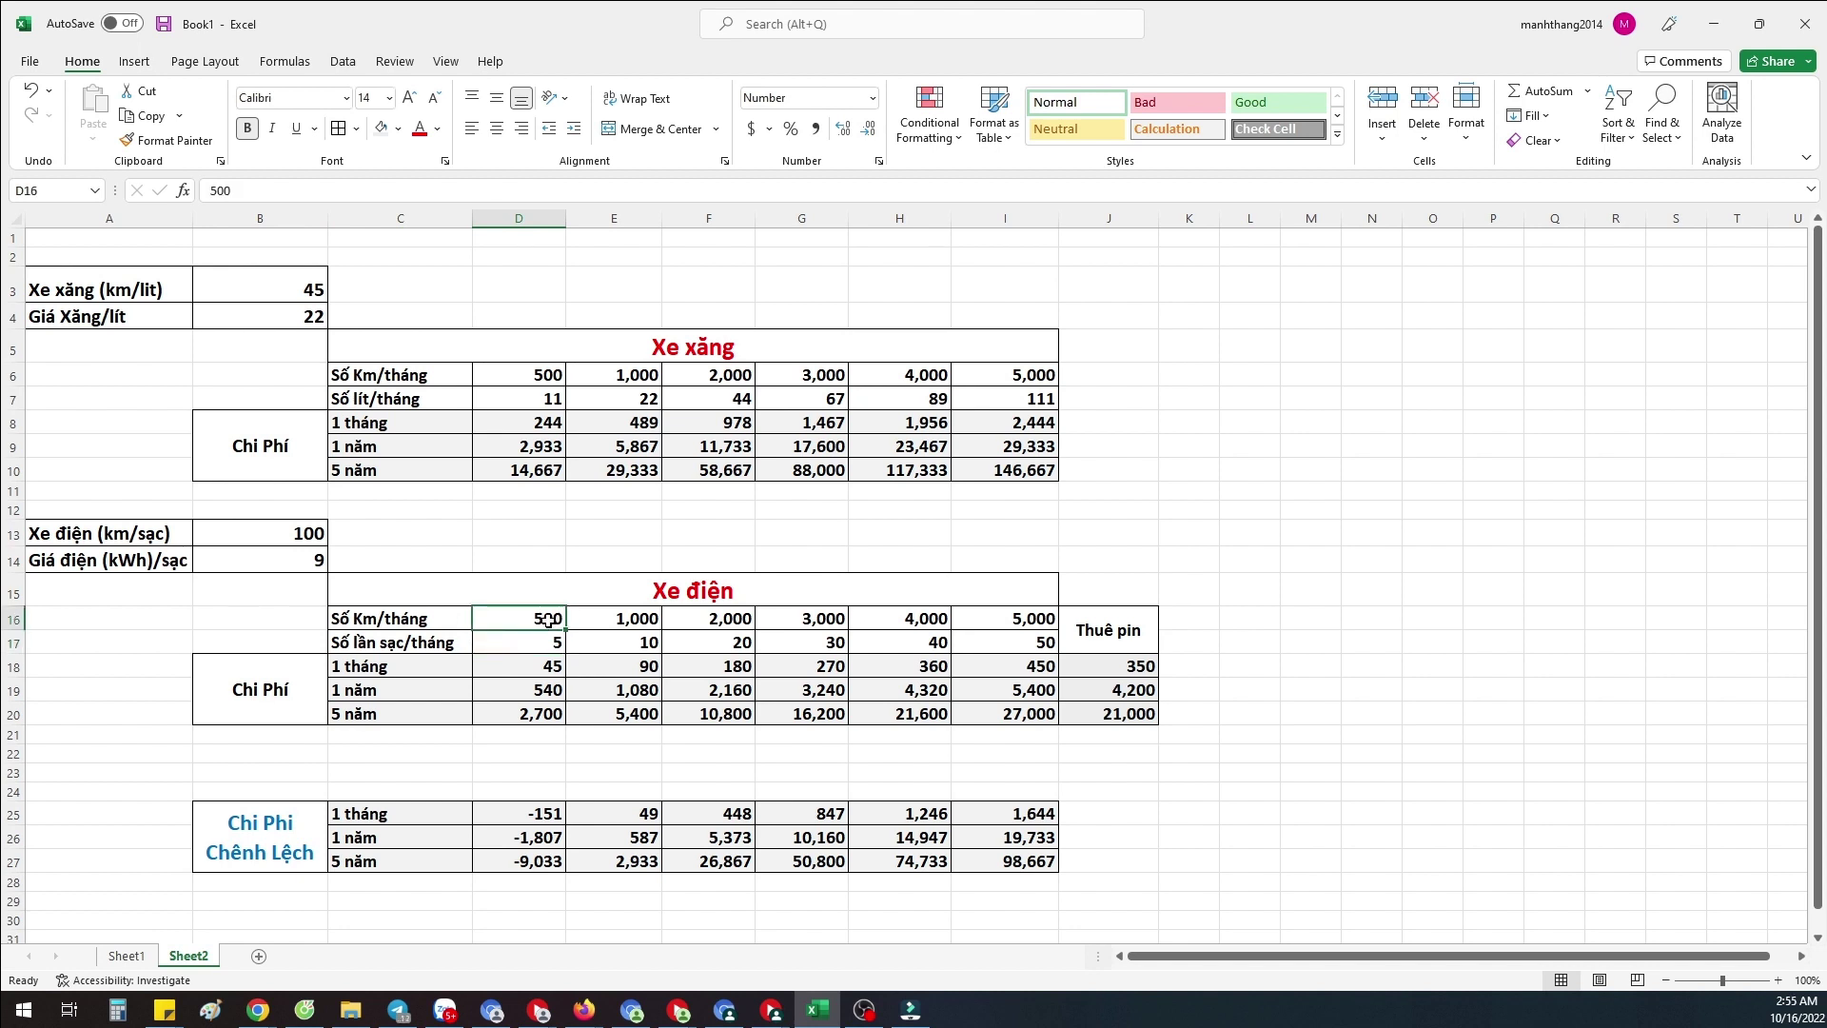
Check the Xe điện table's Số lần sạc/tháng row from 500 to 5,000 km against the km-per-charge assumption.
left_click(293, 531)
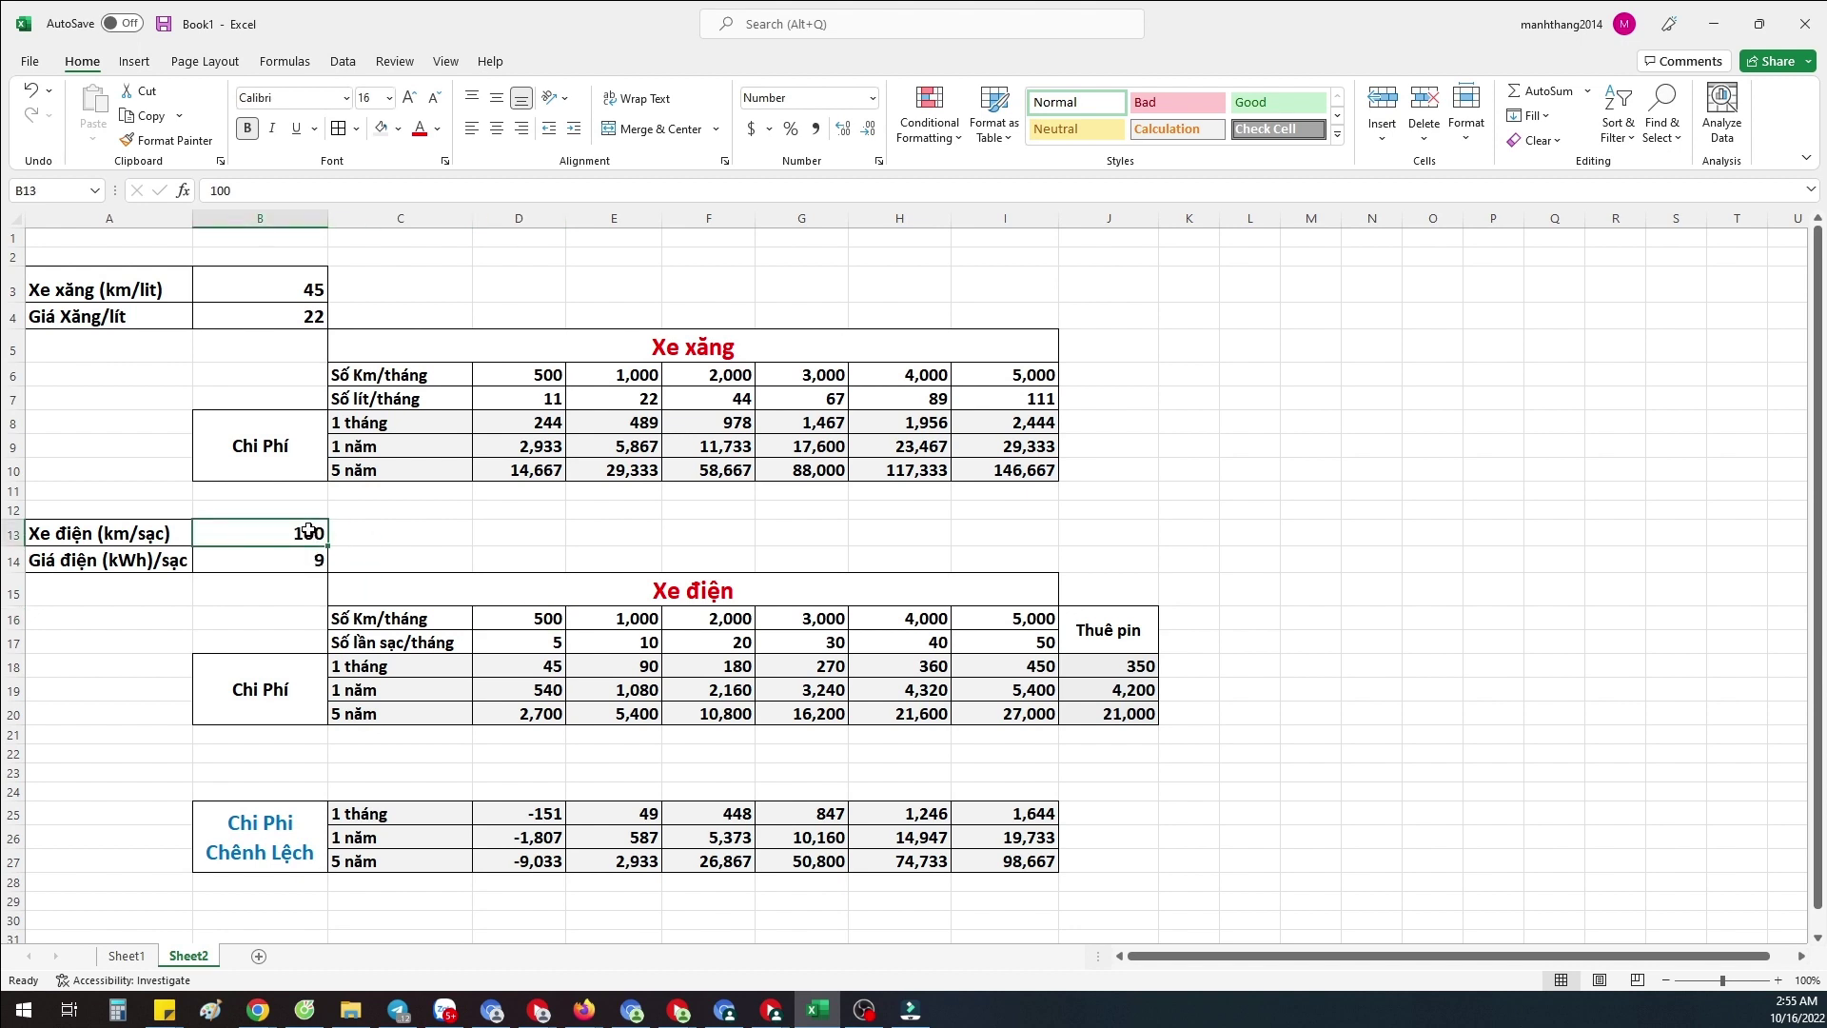
left_click(540, 648)
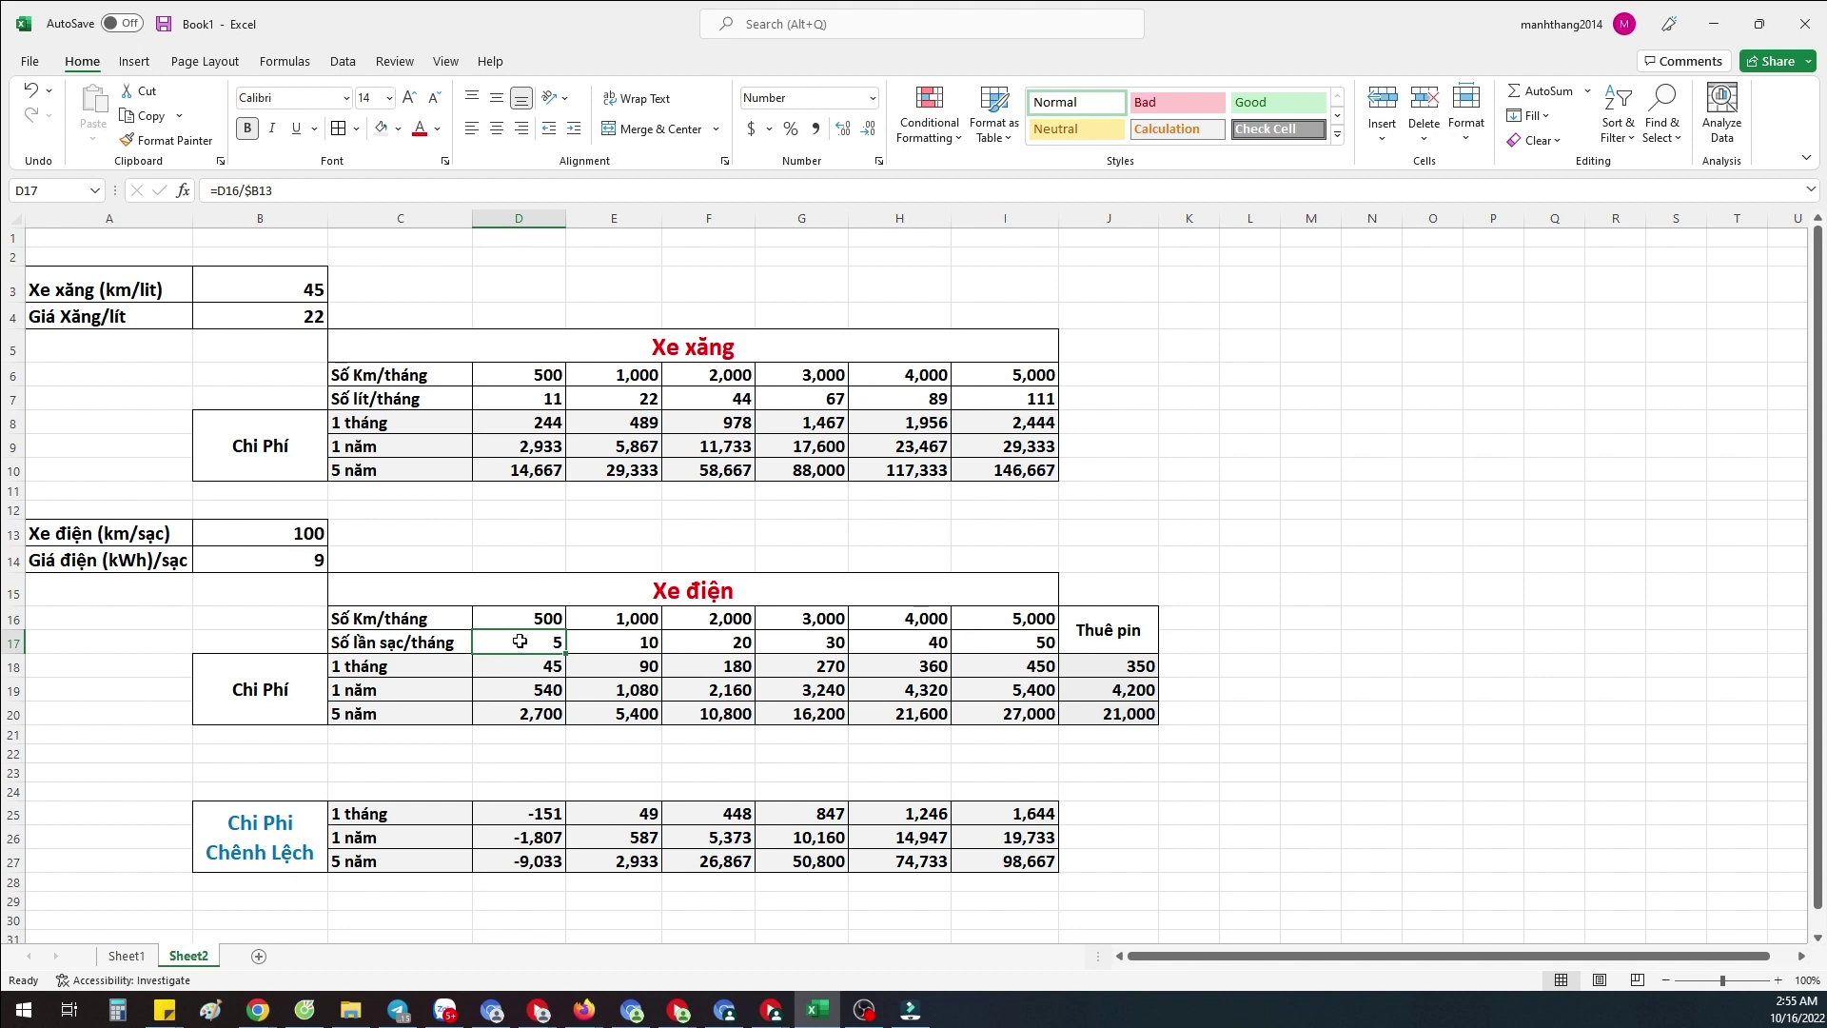
left_click(530, 619)
left_click(532, 646)
left_click(628, 644)
left_click(742, 642)
left_click(802, 641)
left_click(965, 642)
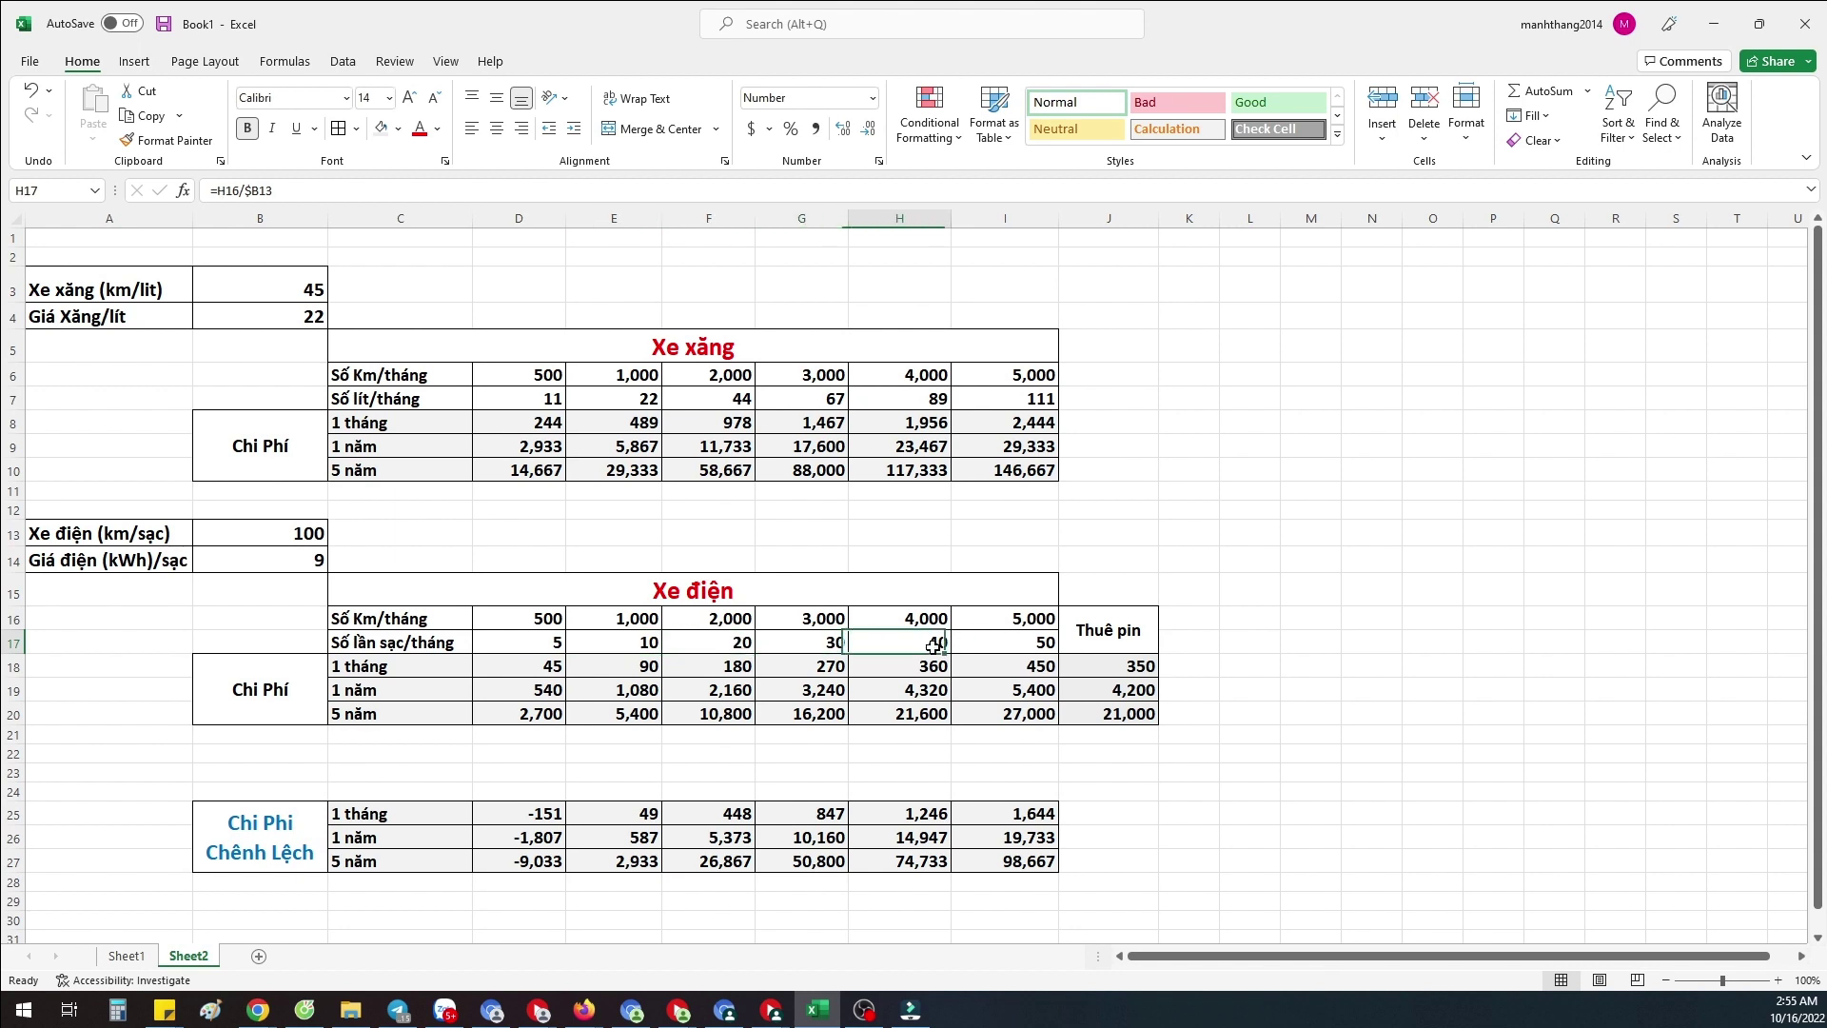
Check the Xe điện table's 1 tháng costs for 500 and 1,000 km against the number of charges and the electricity price per charge.
left_click(537, 666)
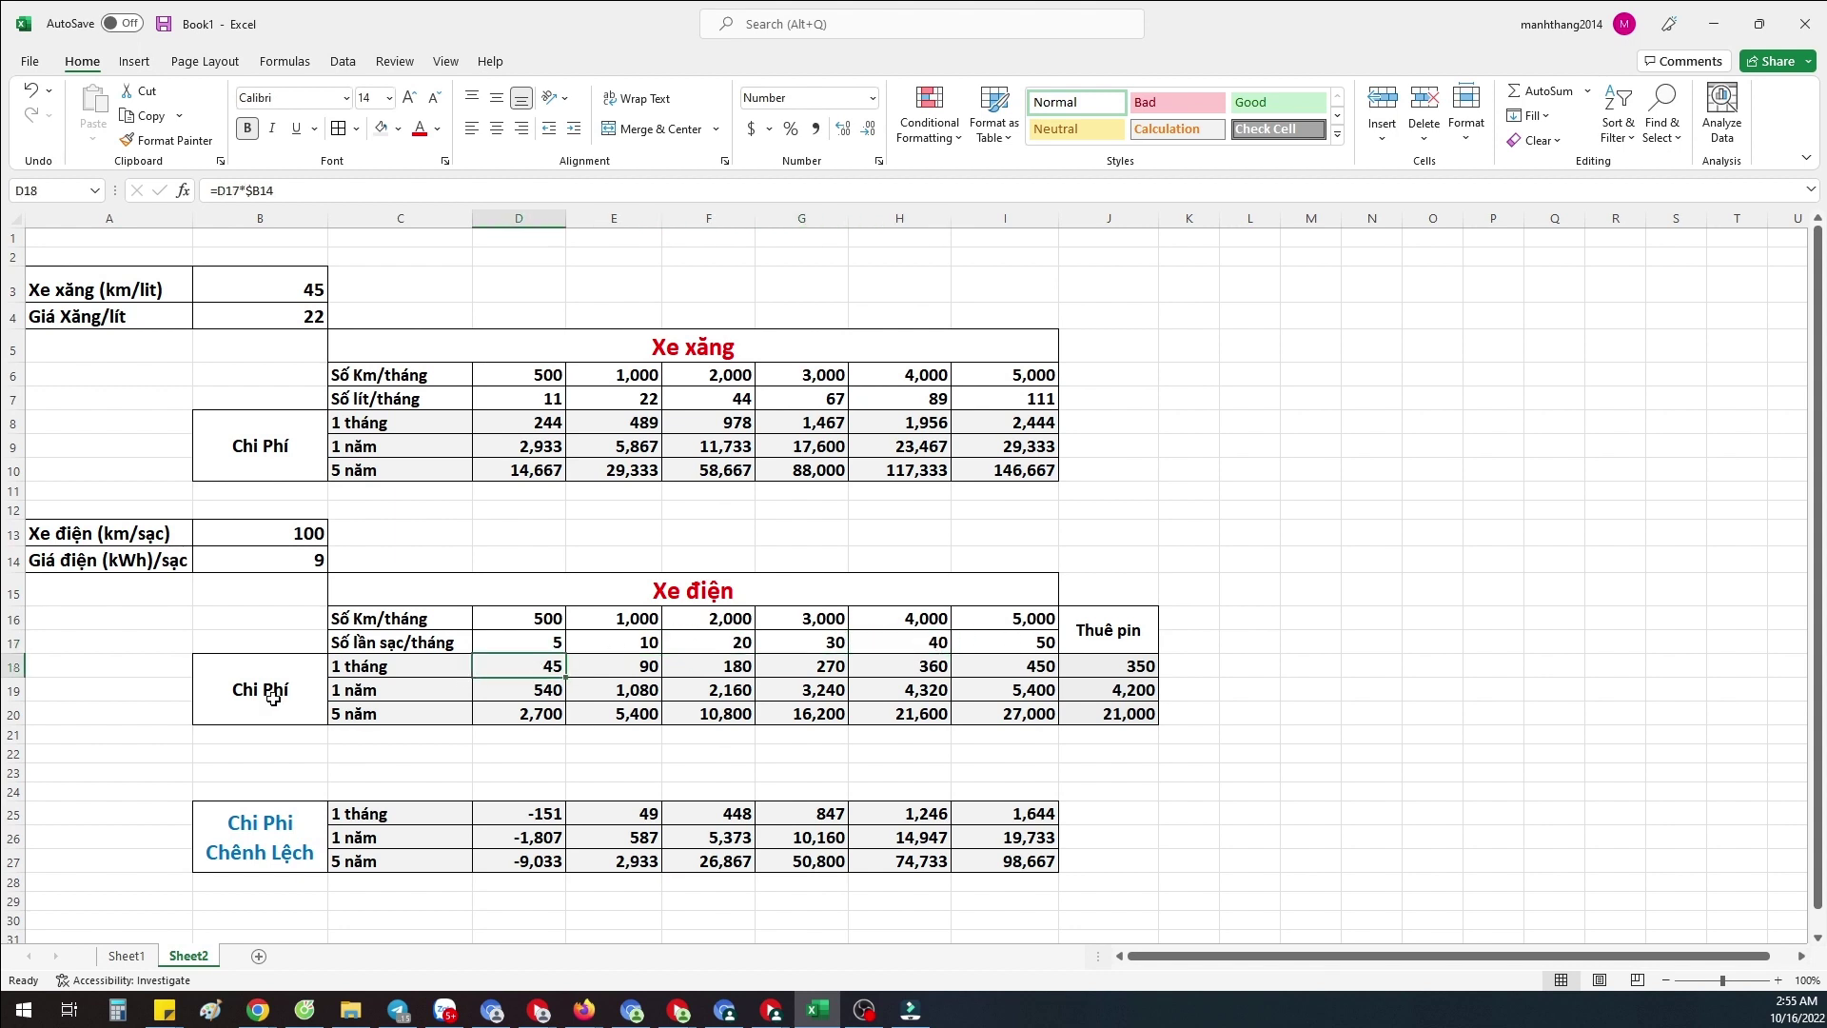
left_click(538, 639)
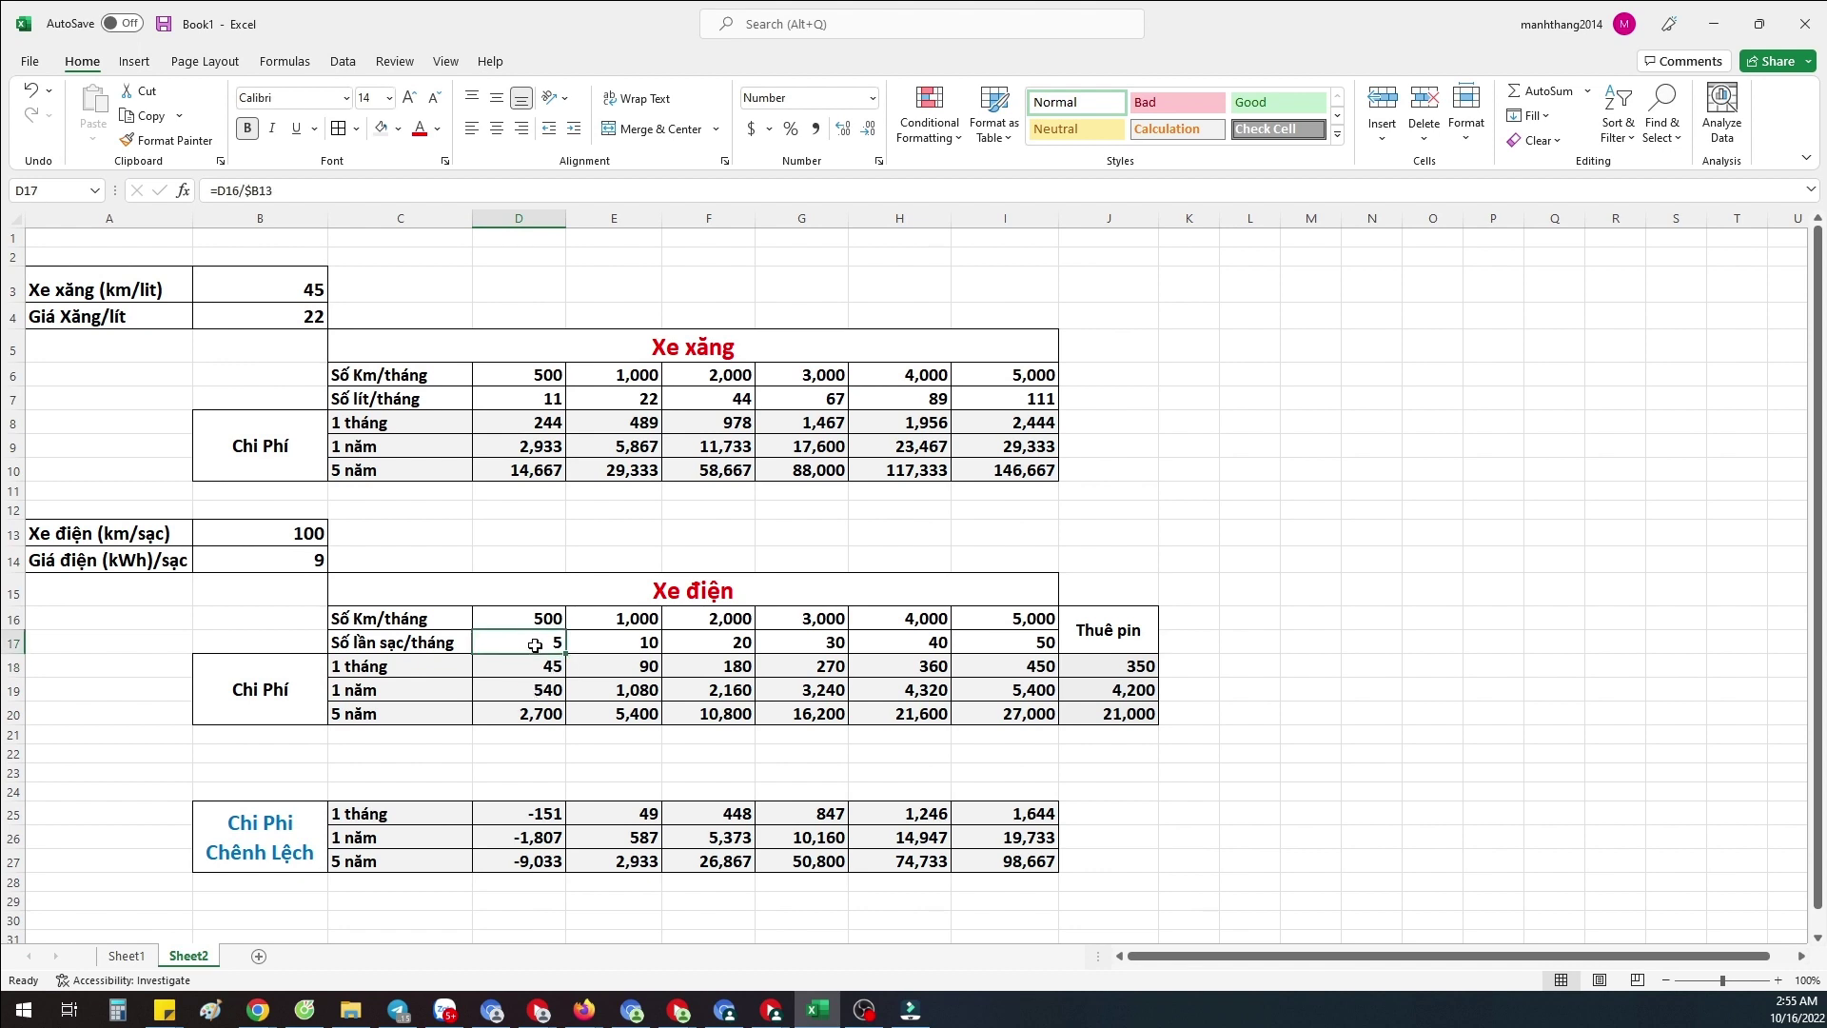
left_click(291, 560)
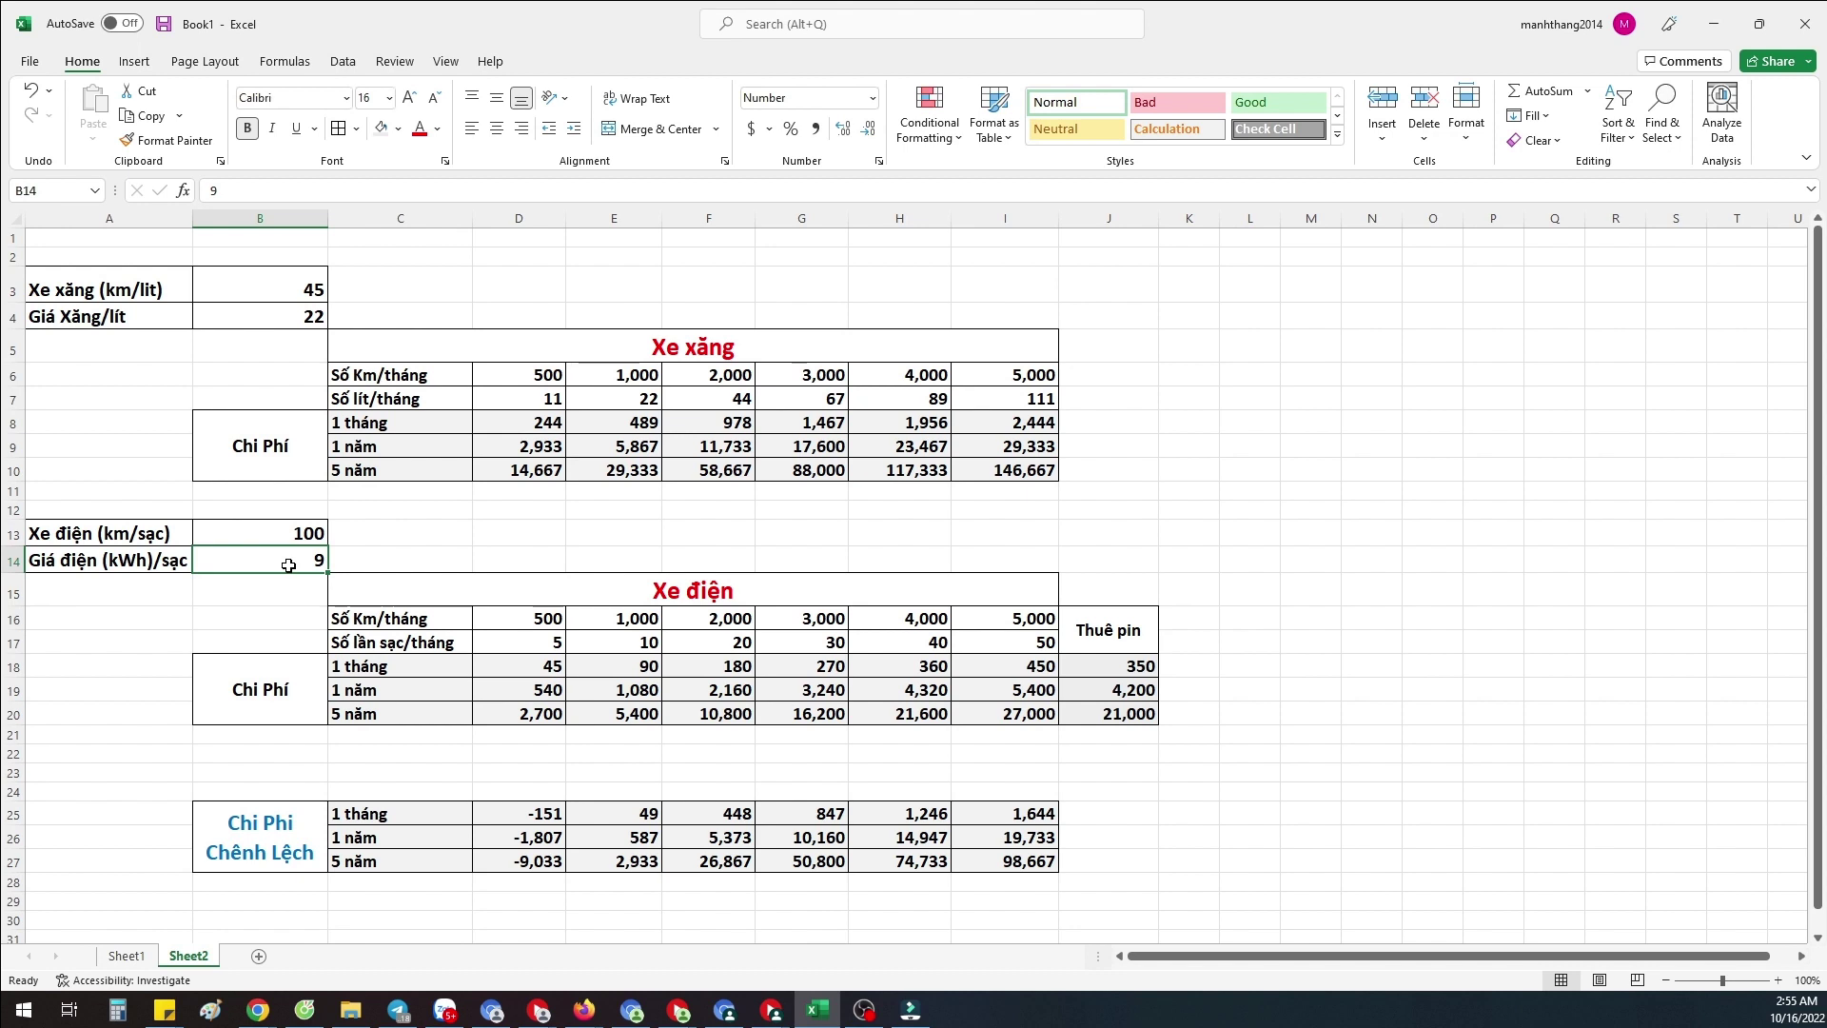
left_click(550, 665)
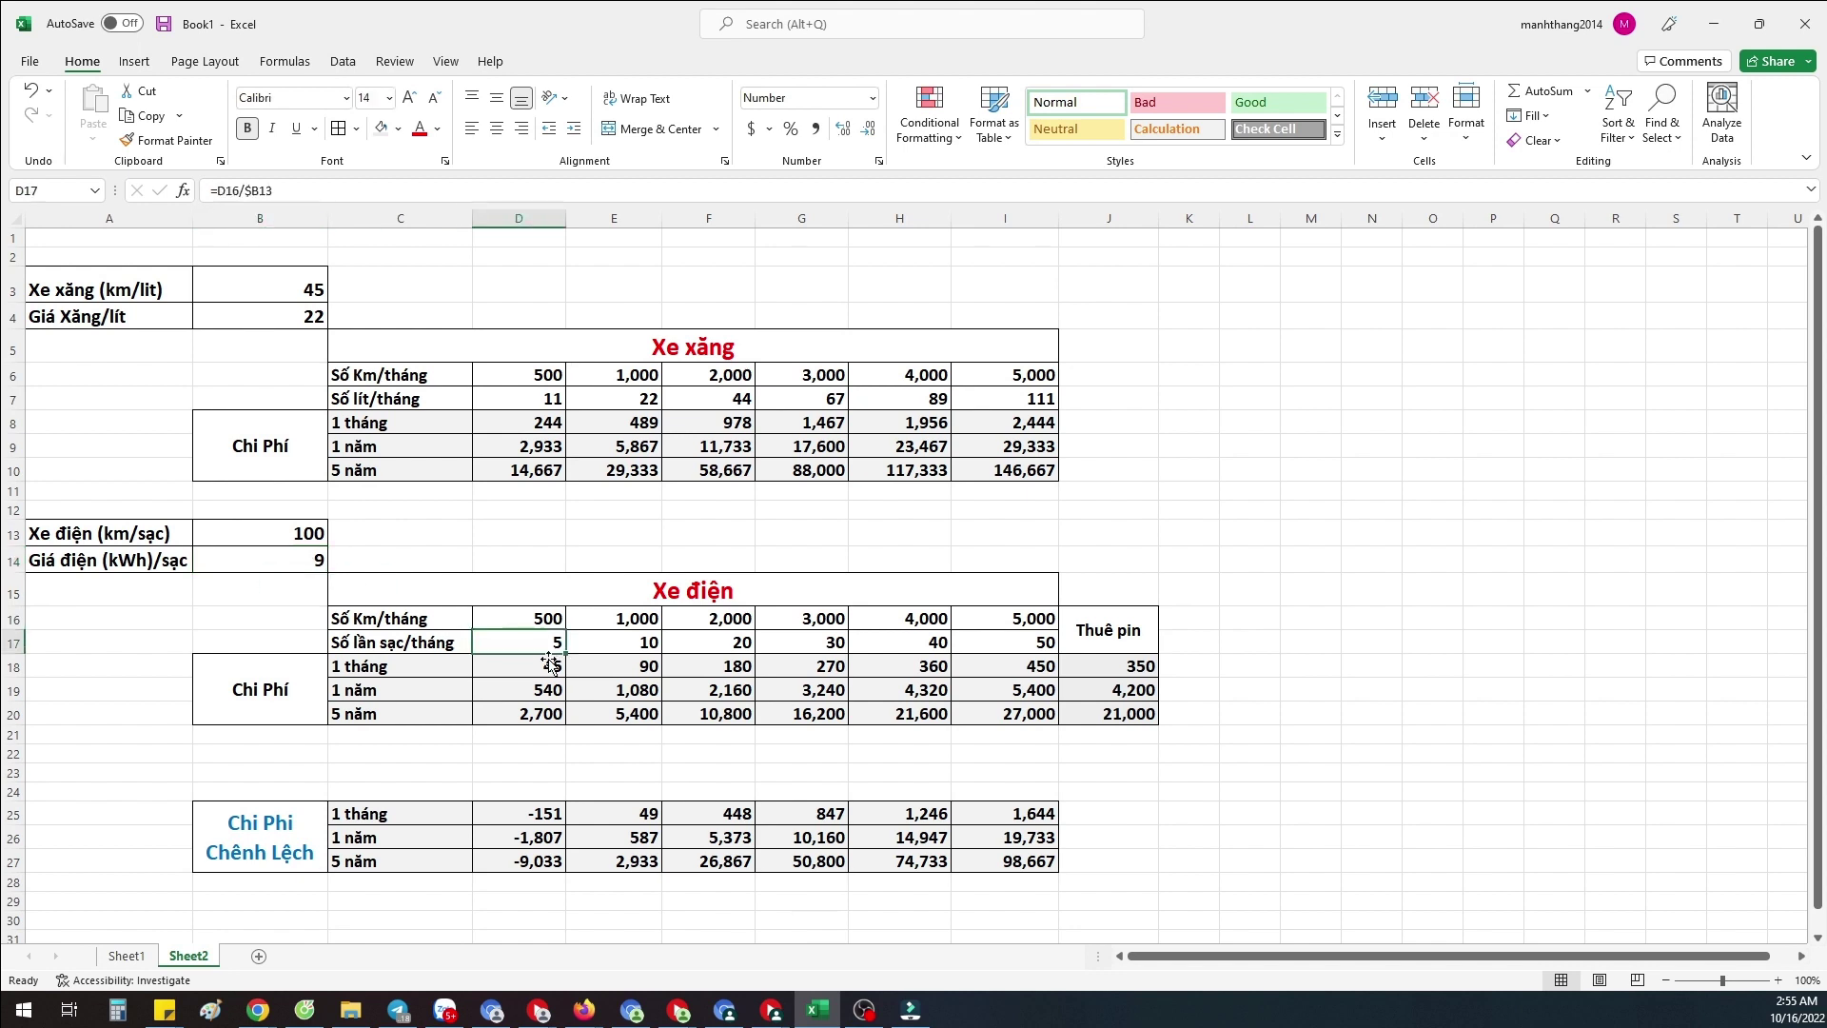
left_click(602, 666)
left_click(301, 549)
left_click(608, 666)
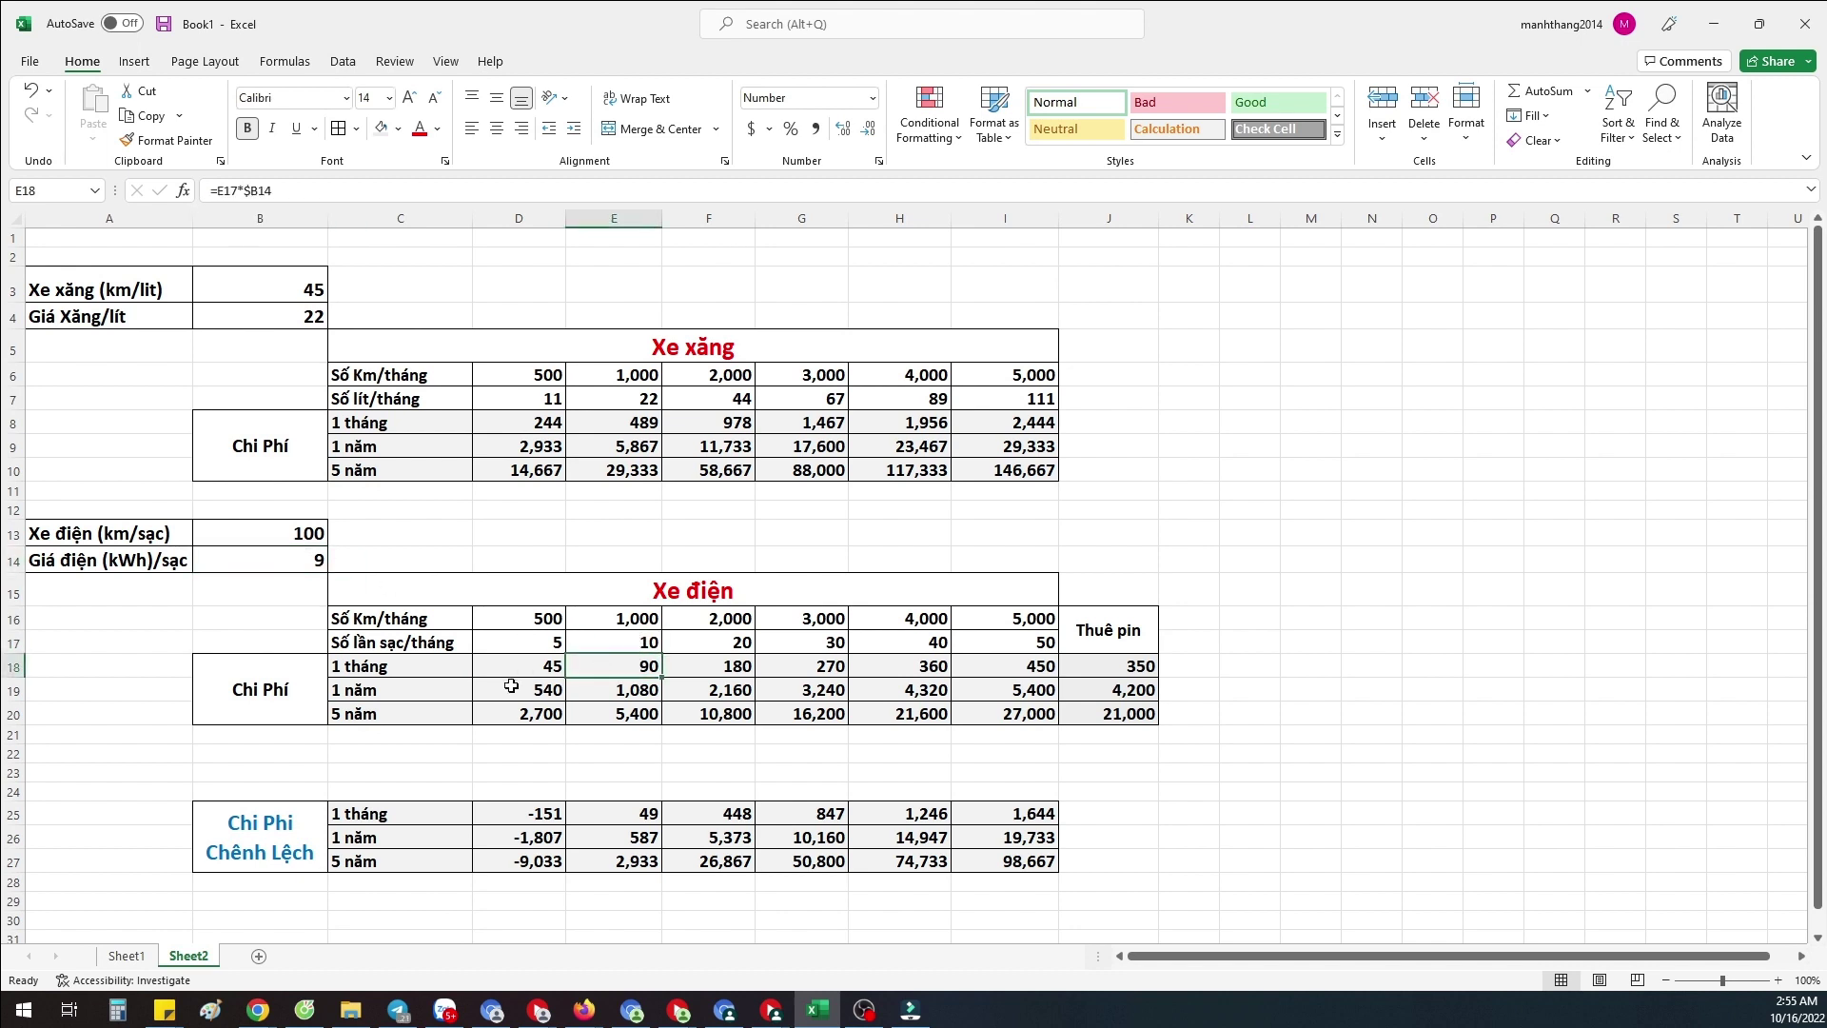
Review the Xe điện table's 1 năm cost for 500 km and its 5 năm costs up to 4,000 km per month.
left_click(539, 688)
left_click(540, 711)
left_click(633, 719)
left_click(820, 712)
left_click(923, 709)
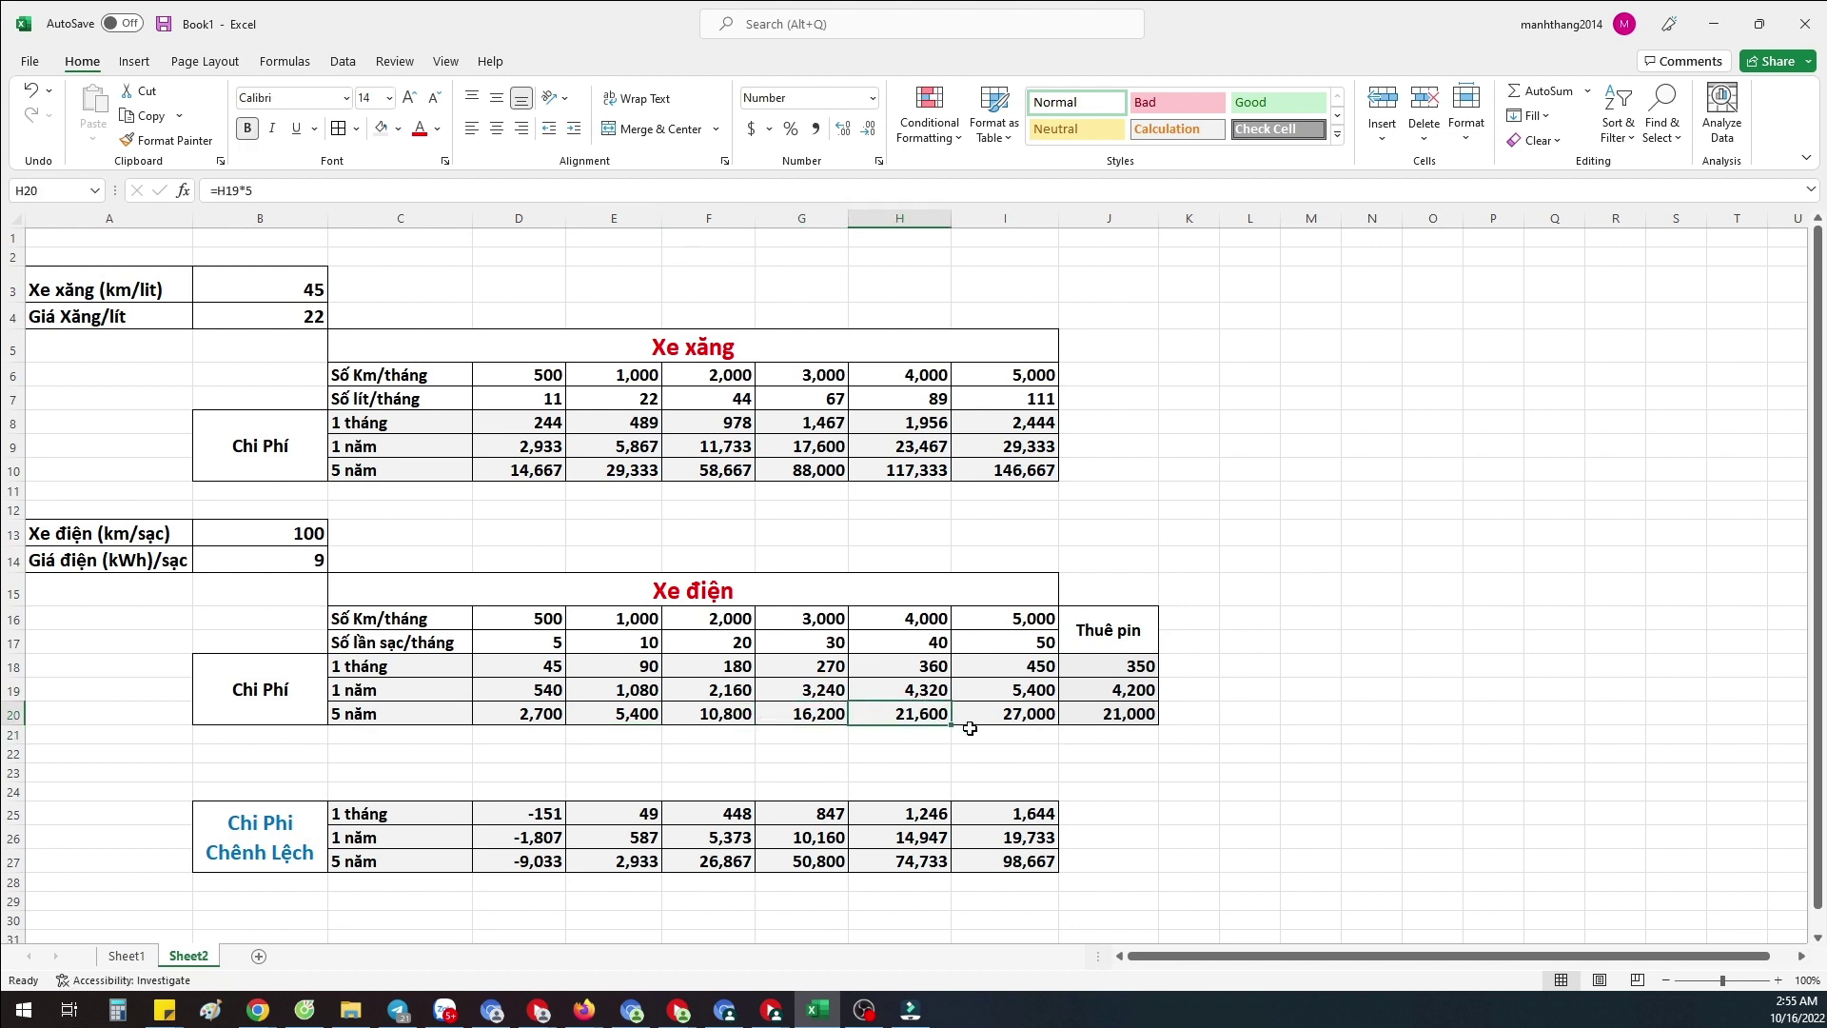
Look over the Thuê pin battery rental costs for 1 tháng, 1 năm and 5 năm.
left_click(1119, 675)
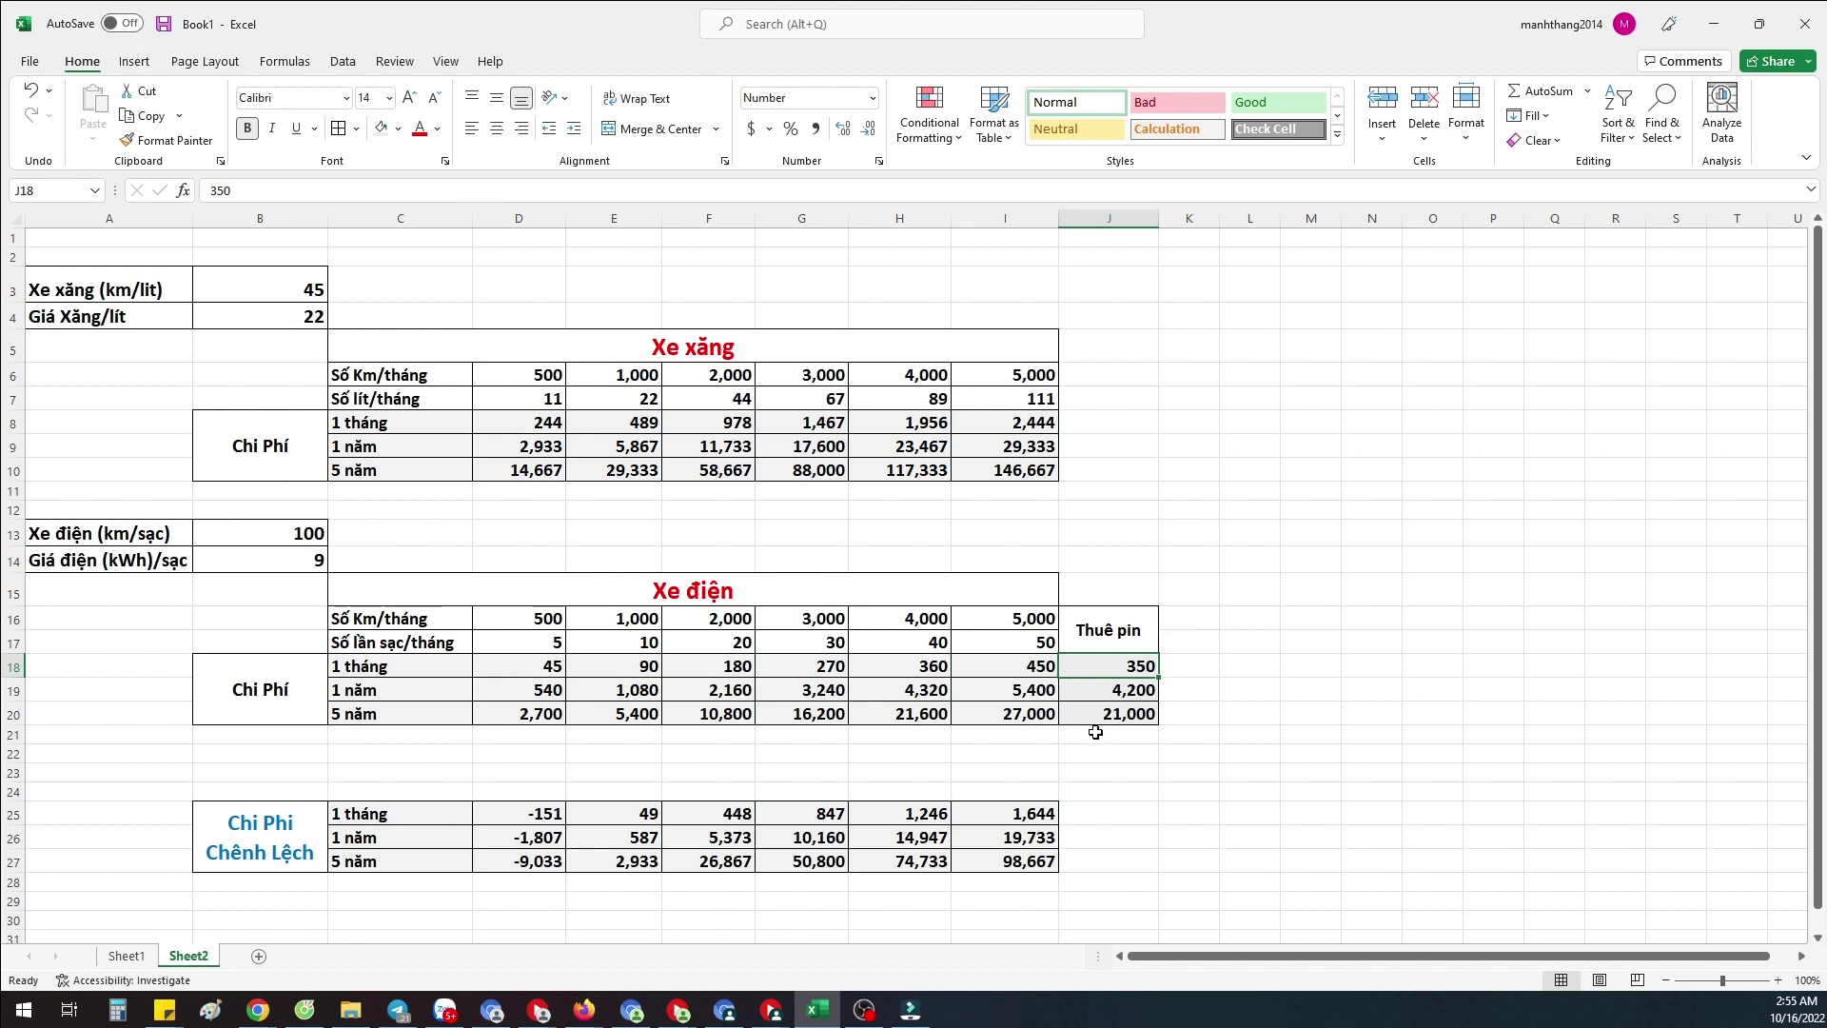
left_click(1124, 689)
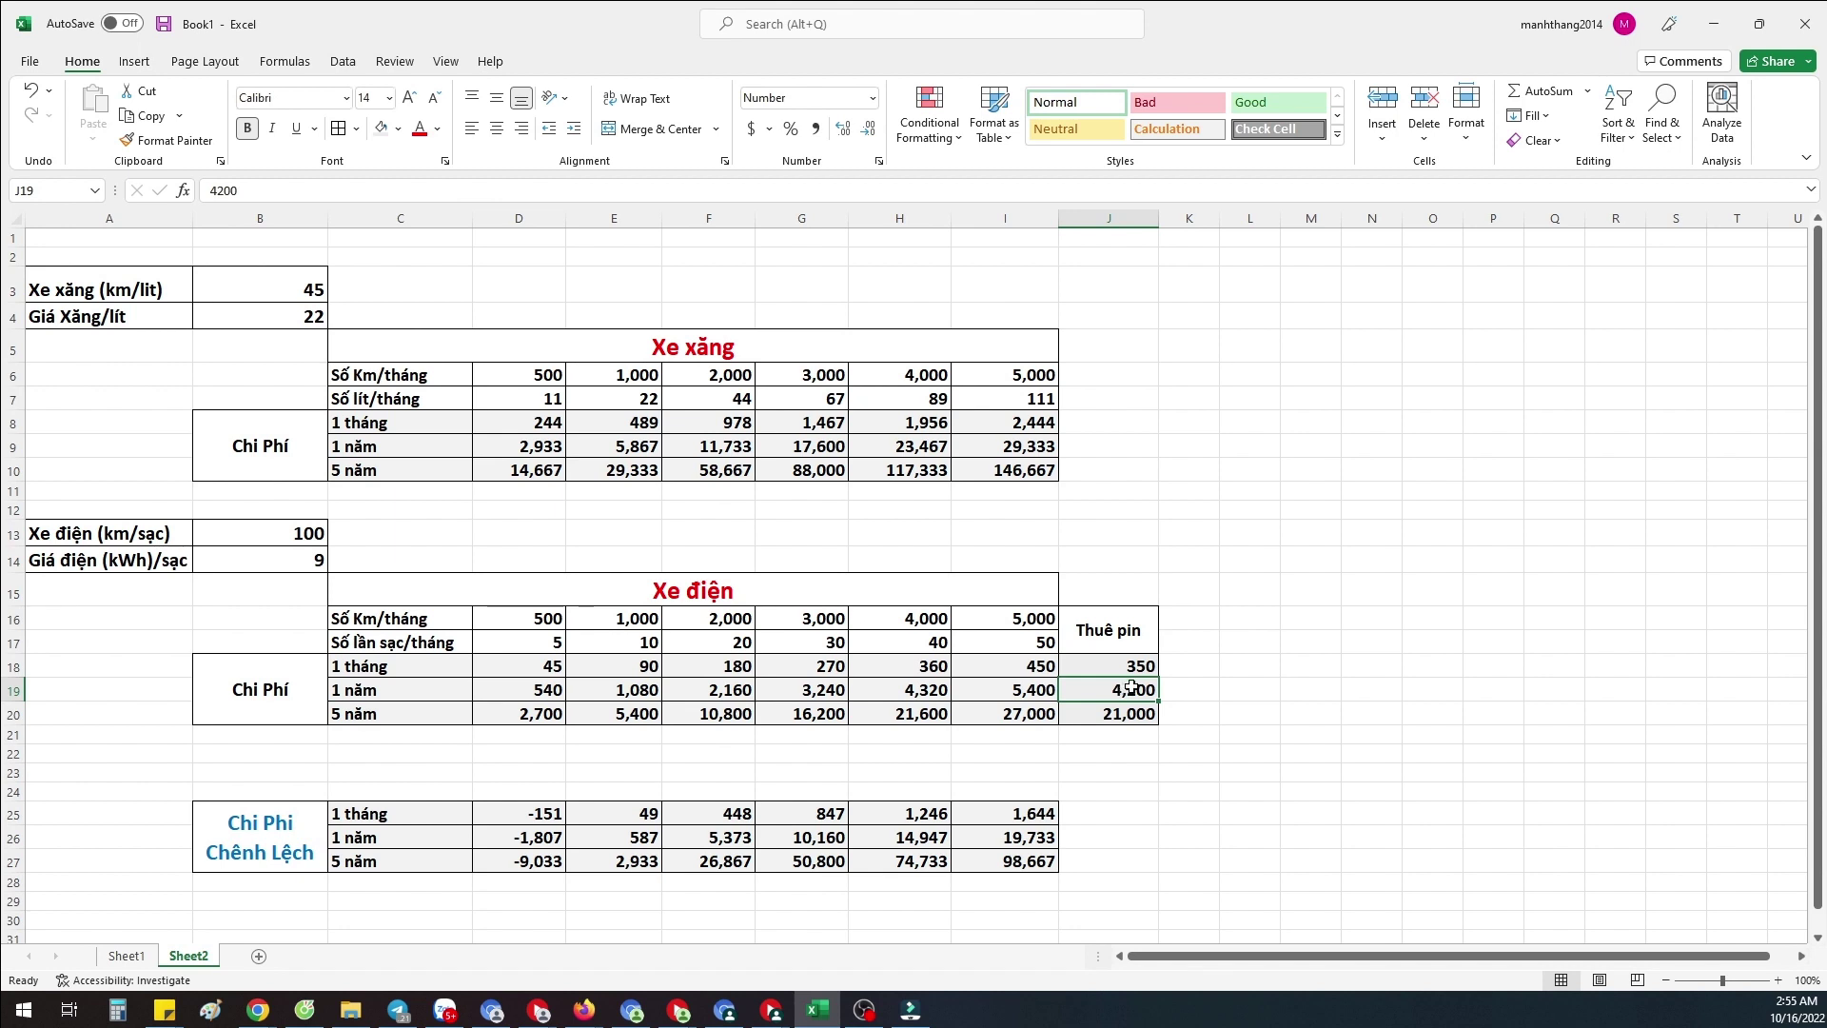
left_click(1128, 712)
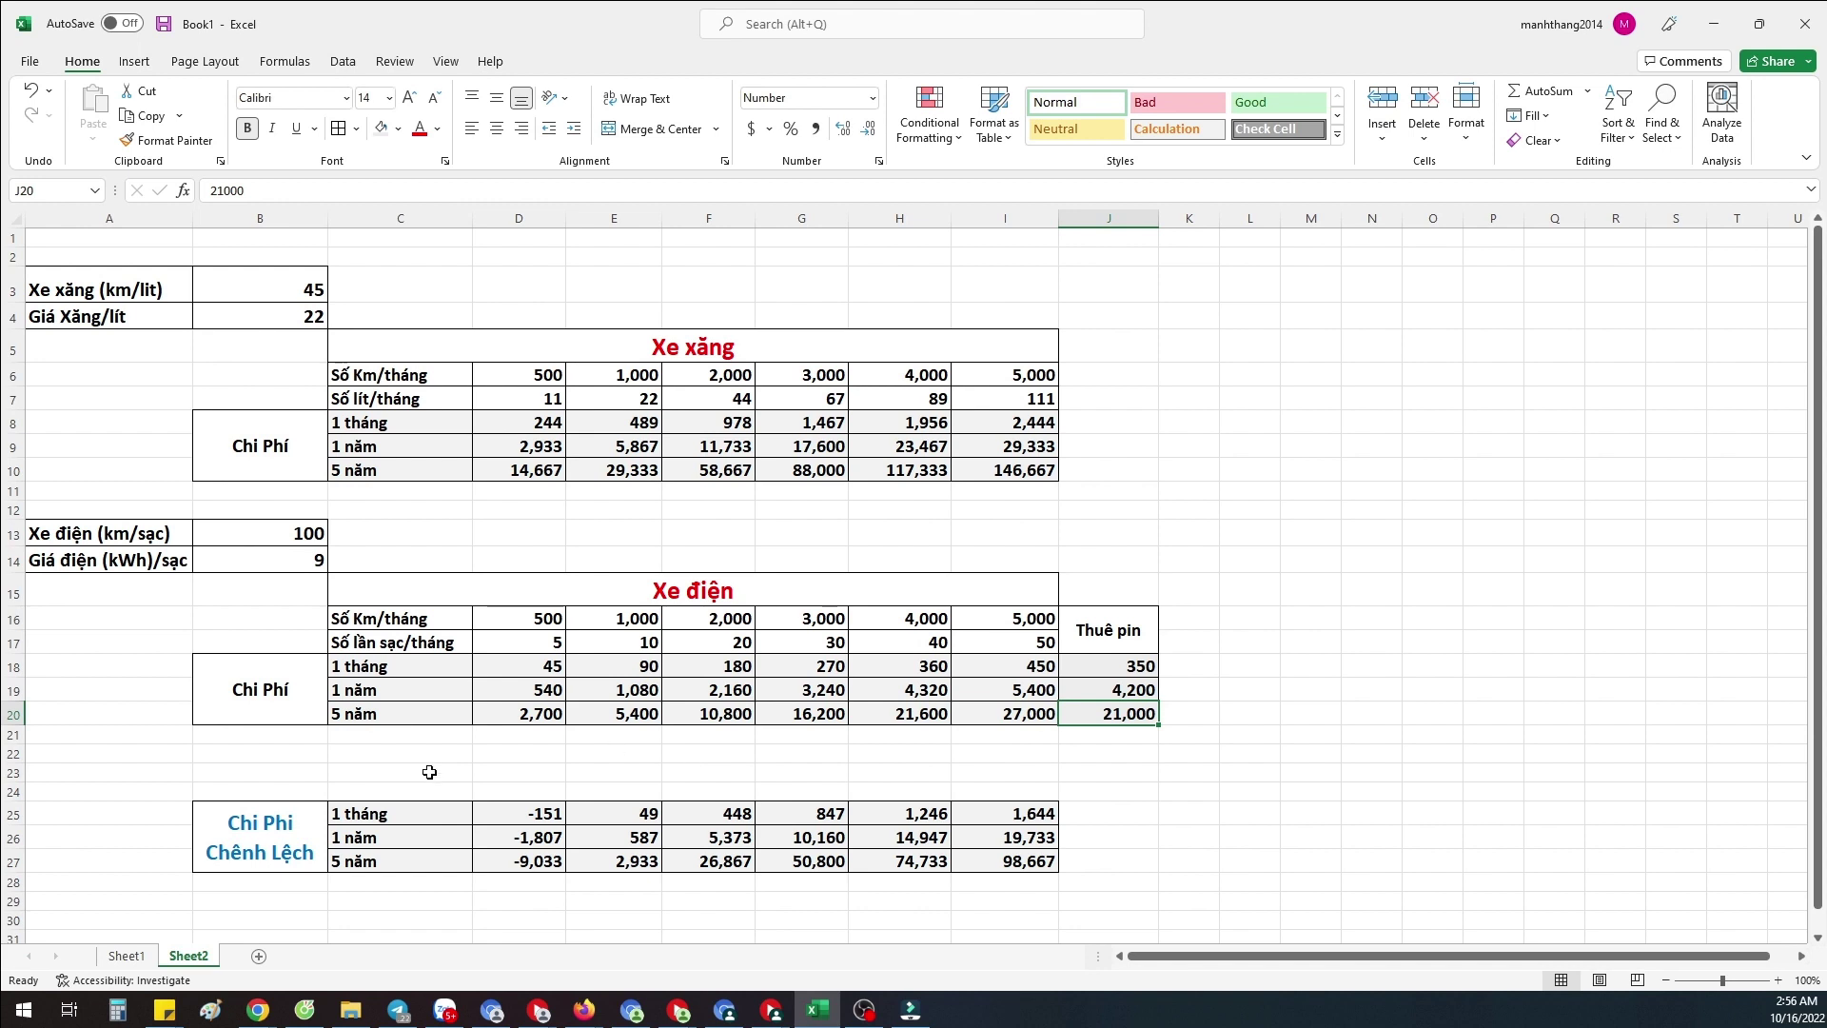
Inspect how the Chi Phí Chênh Lệch table derives its 500 km differences from the petrol, electricity and battery rental costs.
left_click(245, 847)
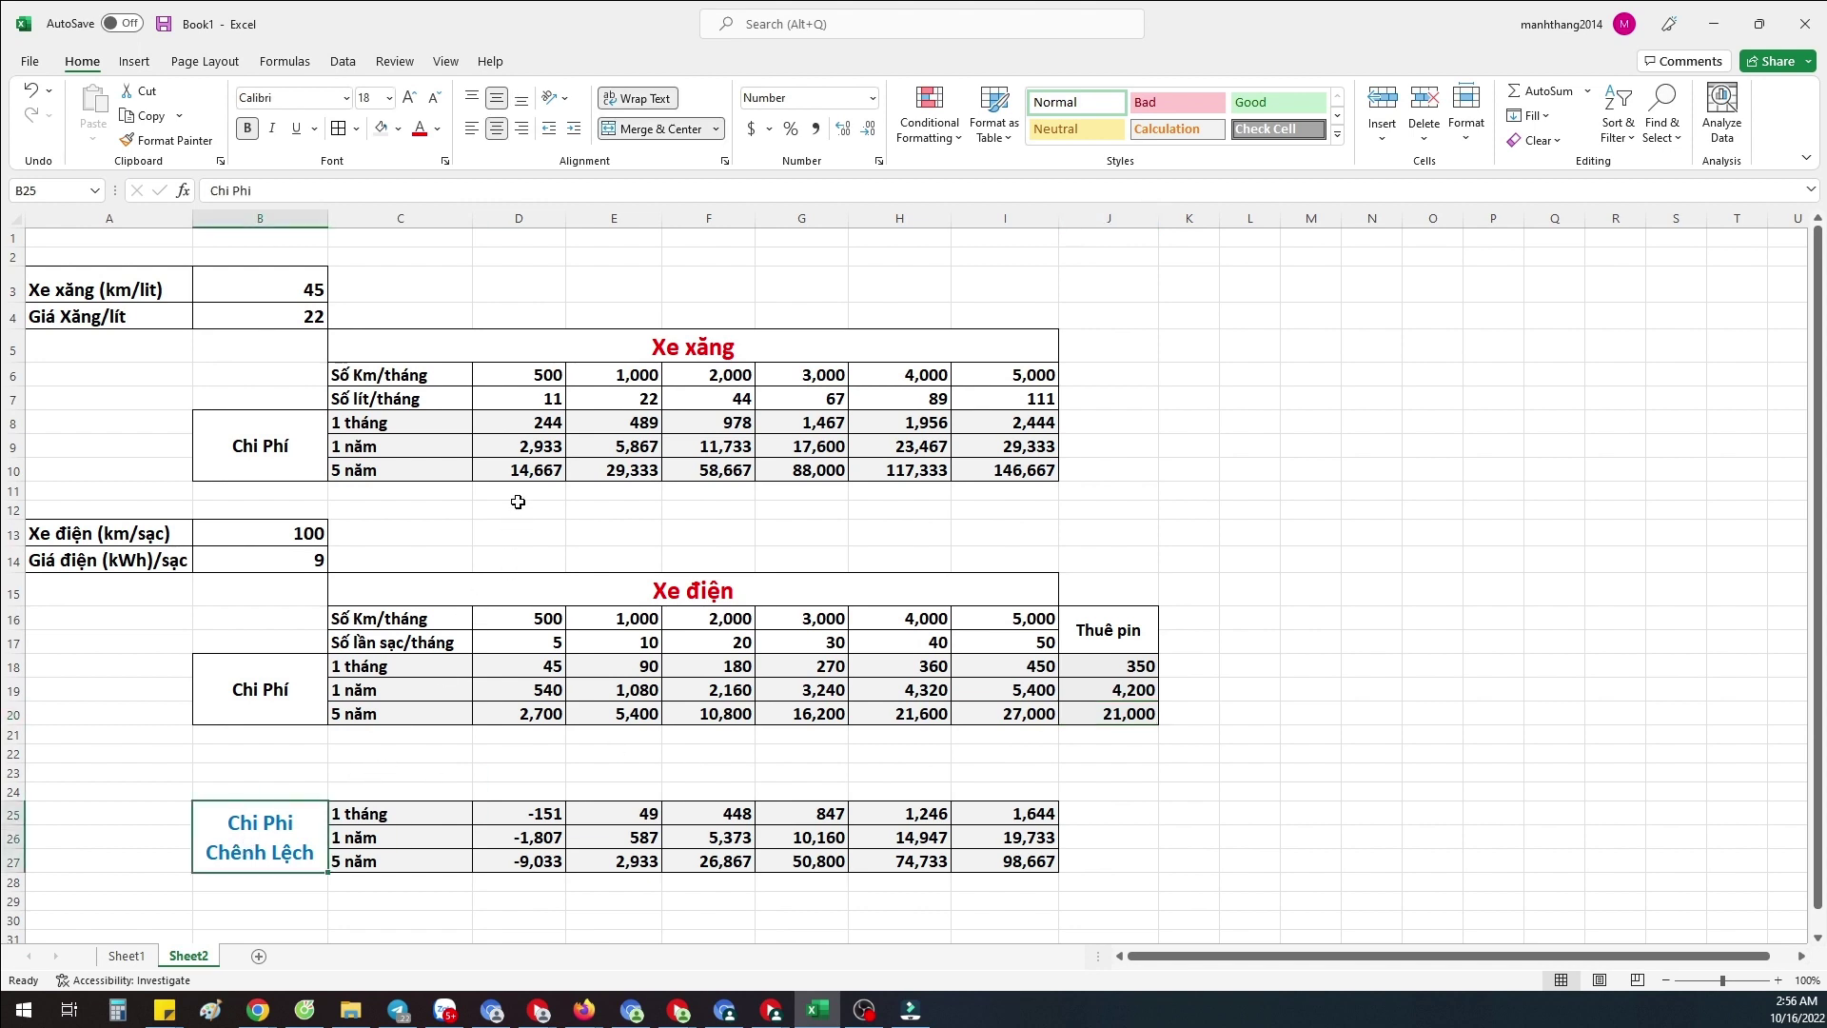
left_click(529, 422)
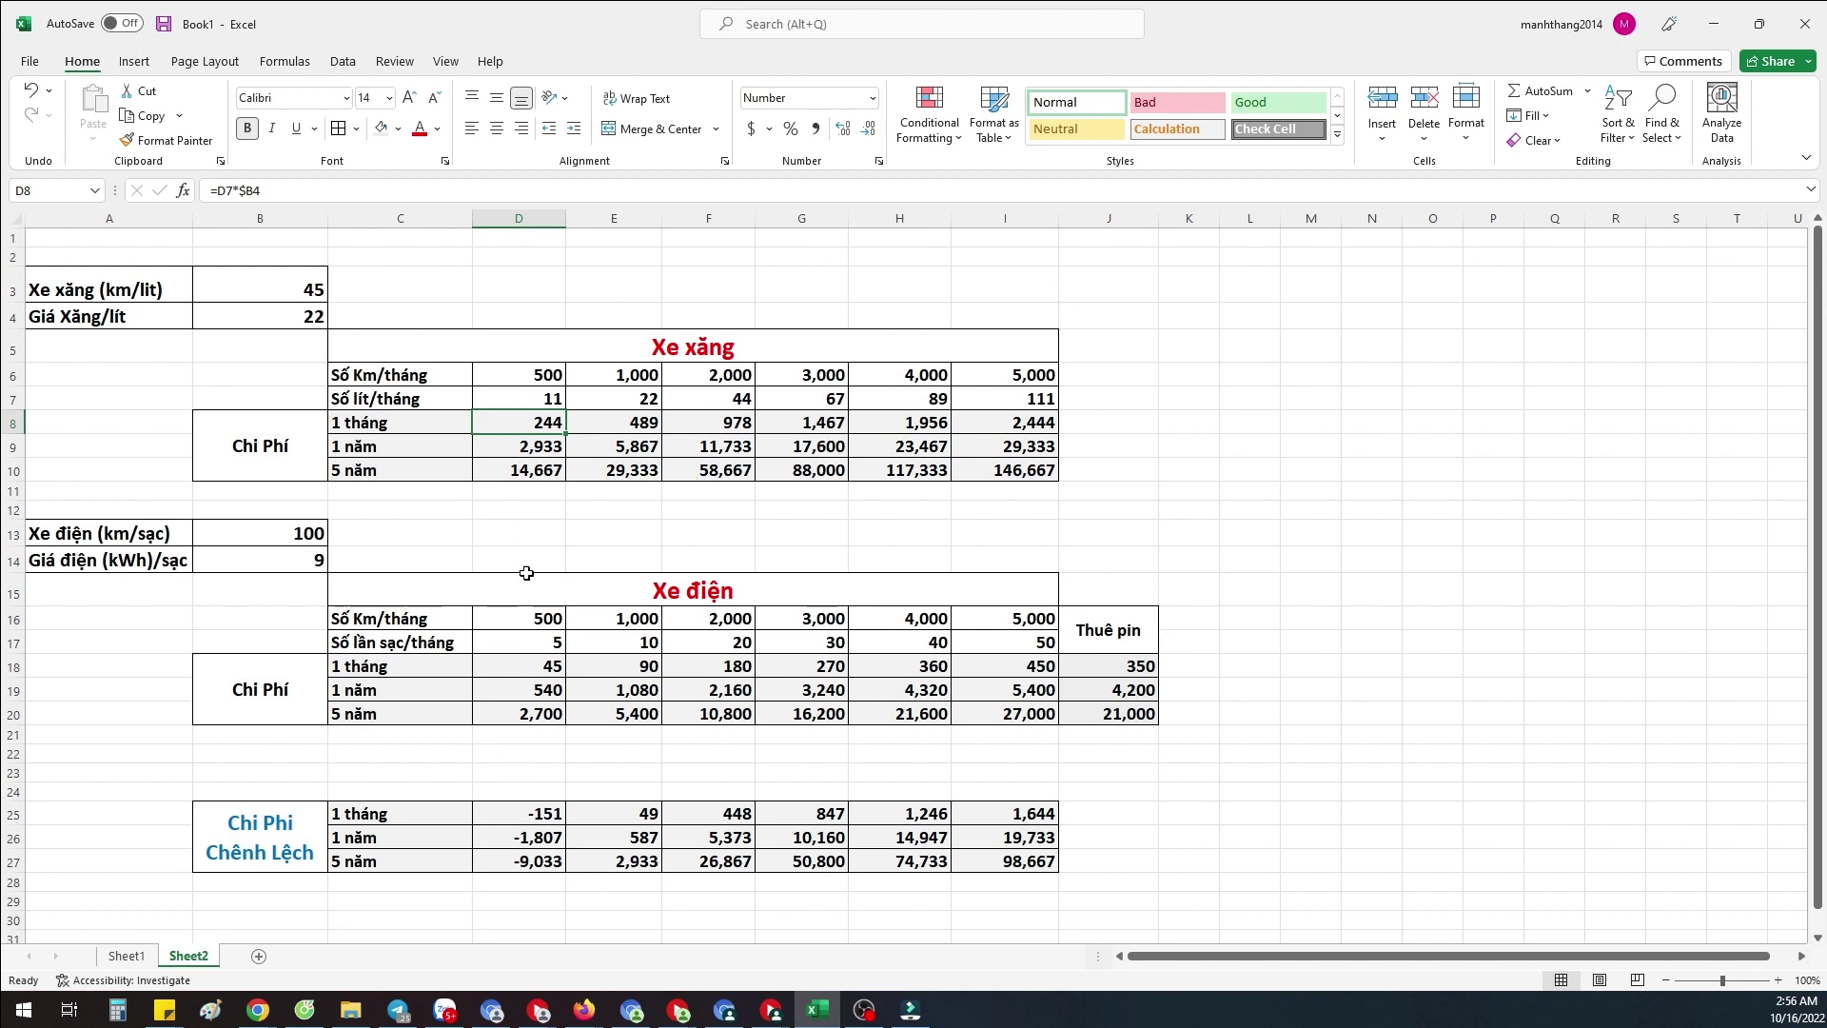
left_click(514, 824)
double_click(518, 815)
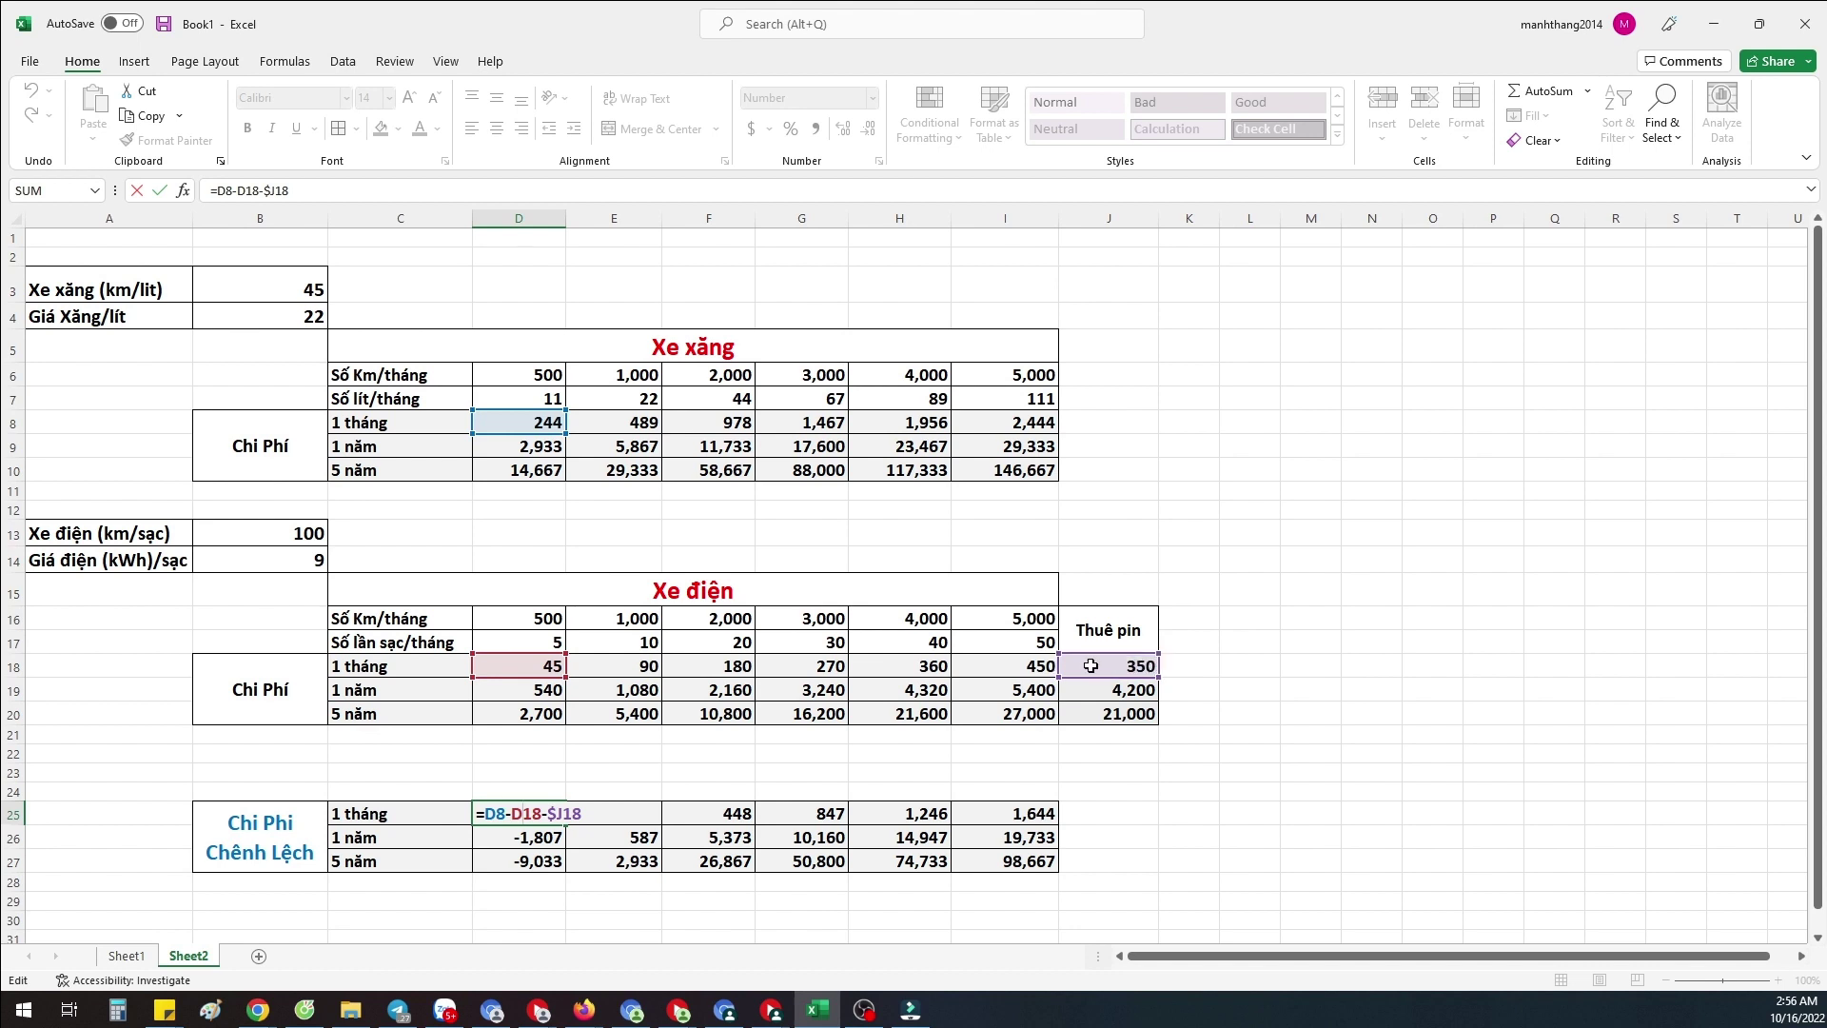
key("Return")
key("Up")
left_click(538, 846)
left_click(529, 862)
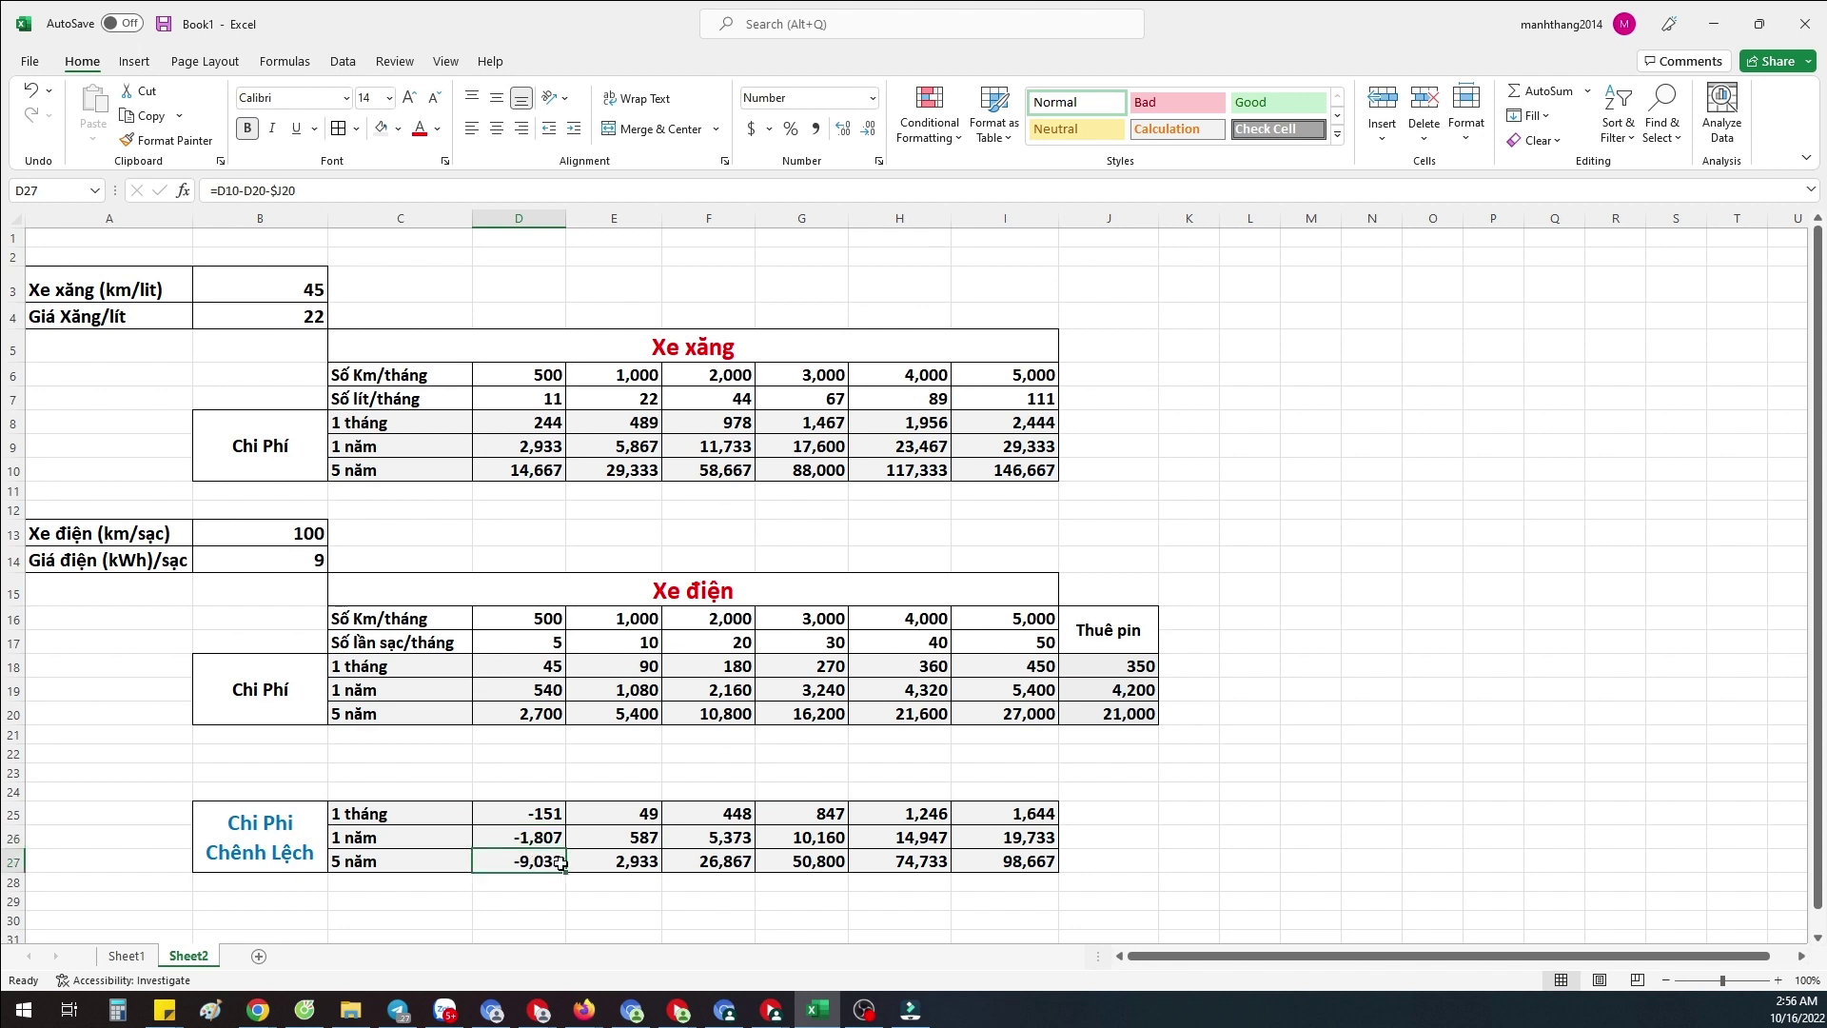
Review the 1 tháng cost differences from 1,000 to 5,000 km and the 5 năm difference for 4,000 km.
left_click(620, 808)
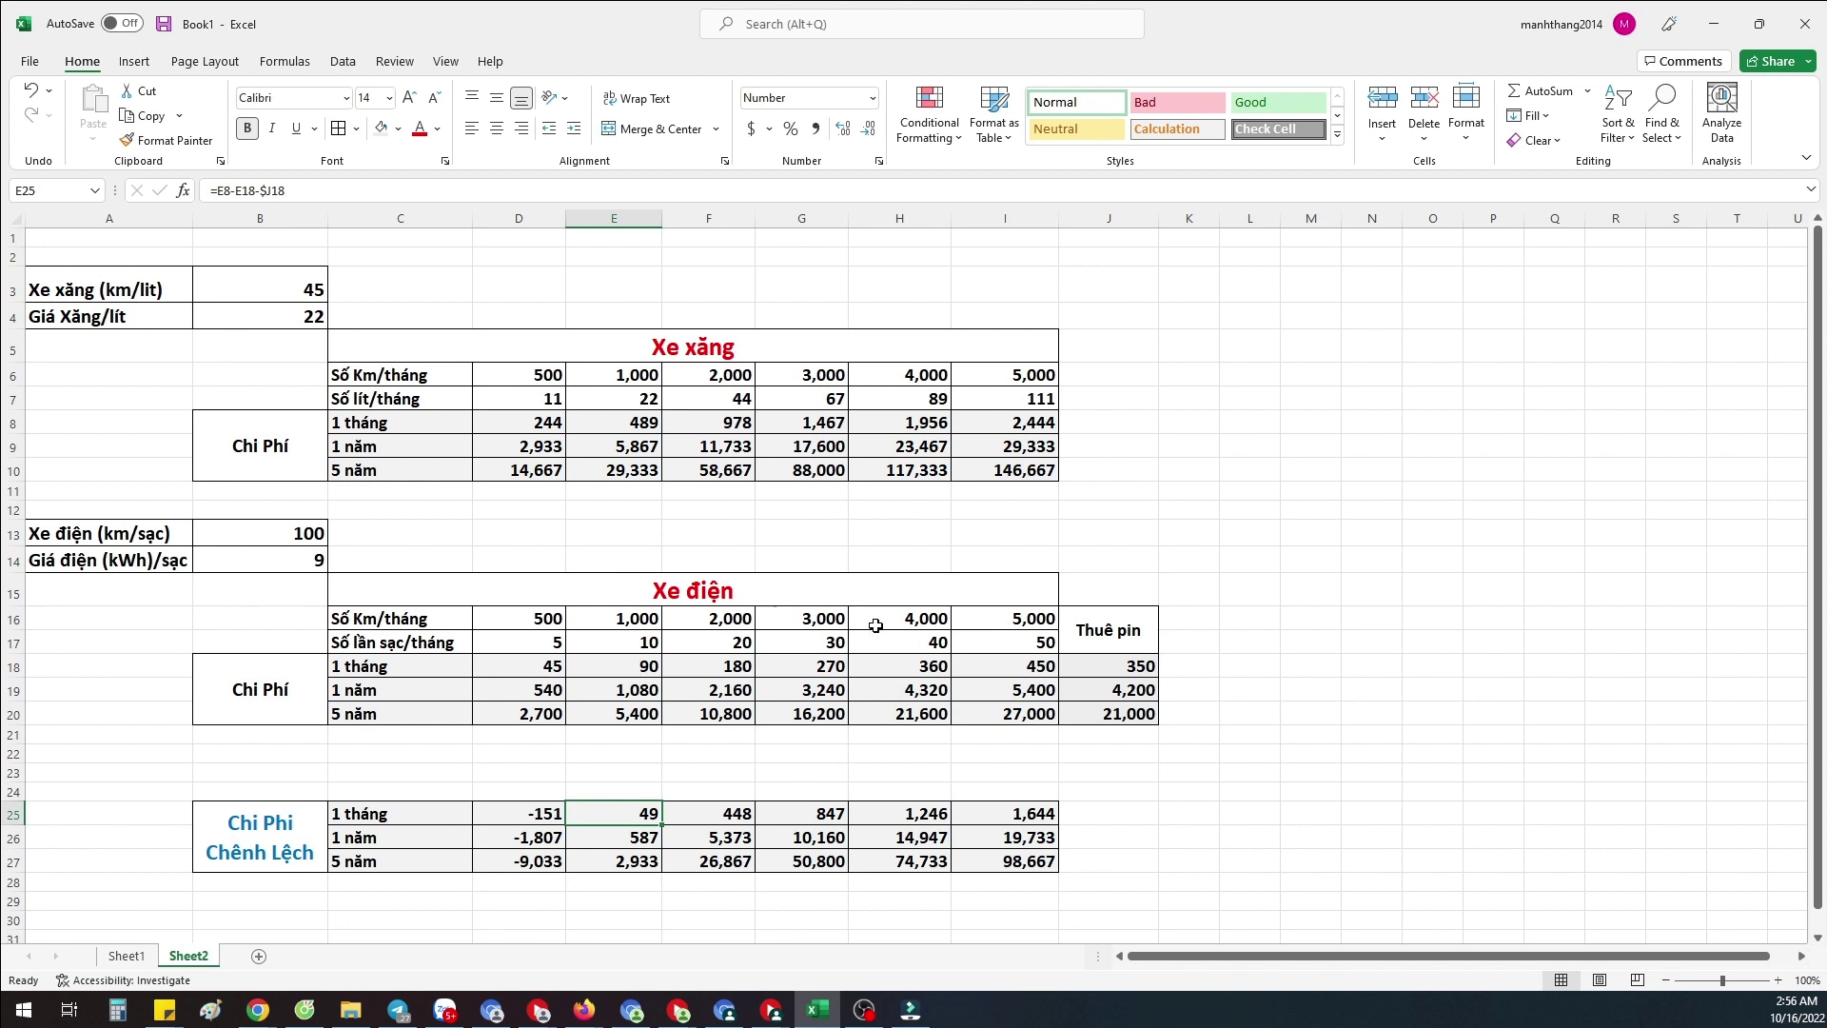
left_click(716, 810)
left_click(808, 810)
left_click(909, 810)
left_click(999, 810)
left_click(925, 859)
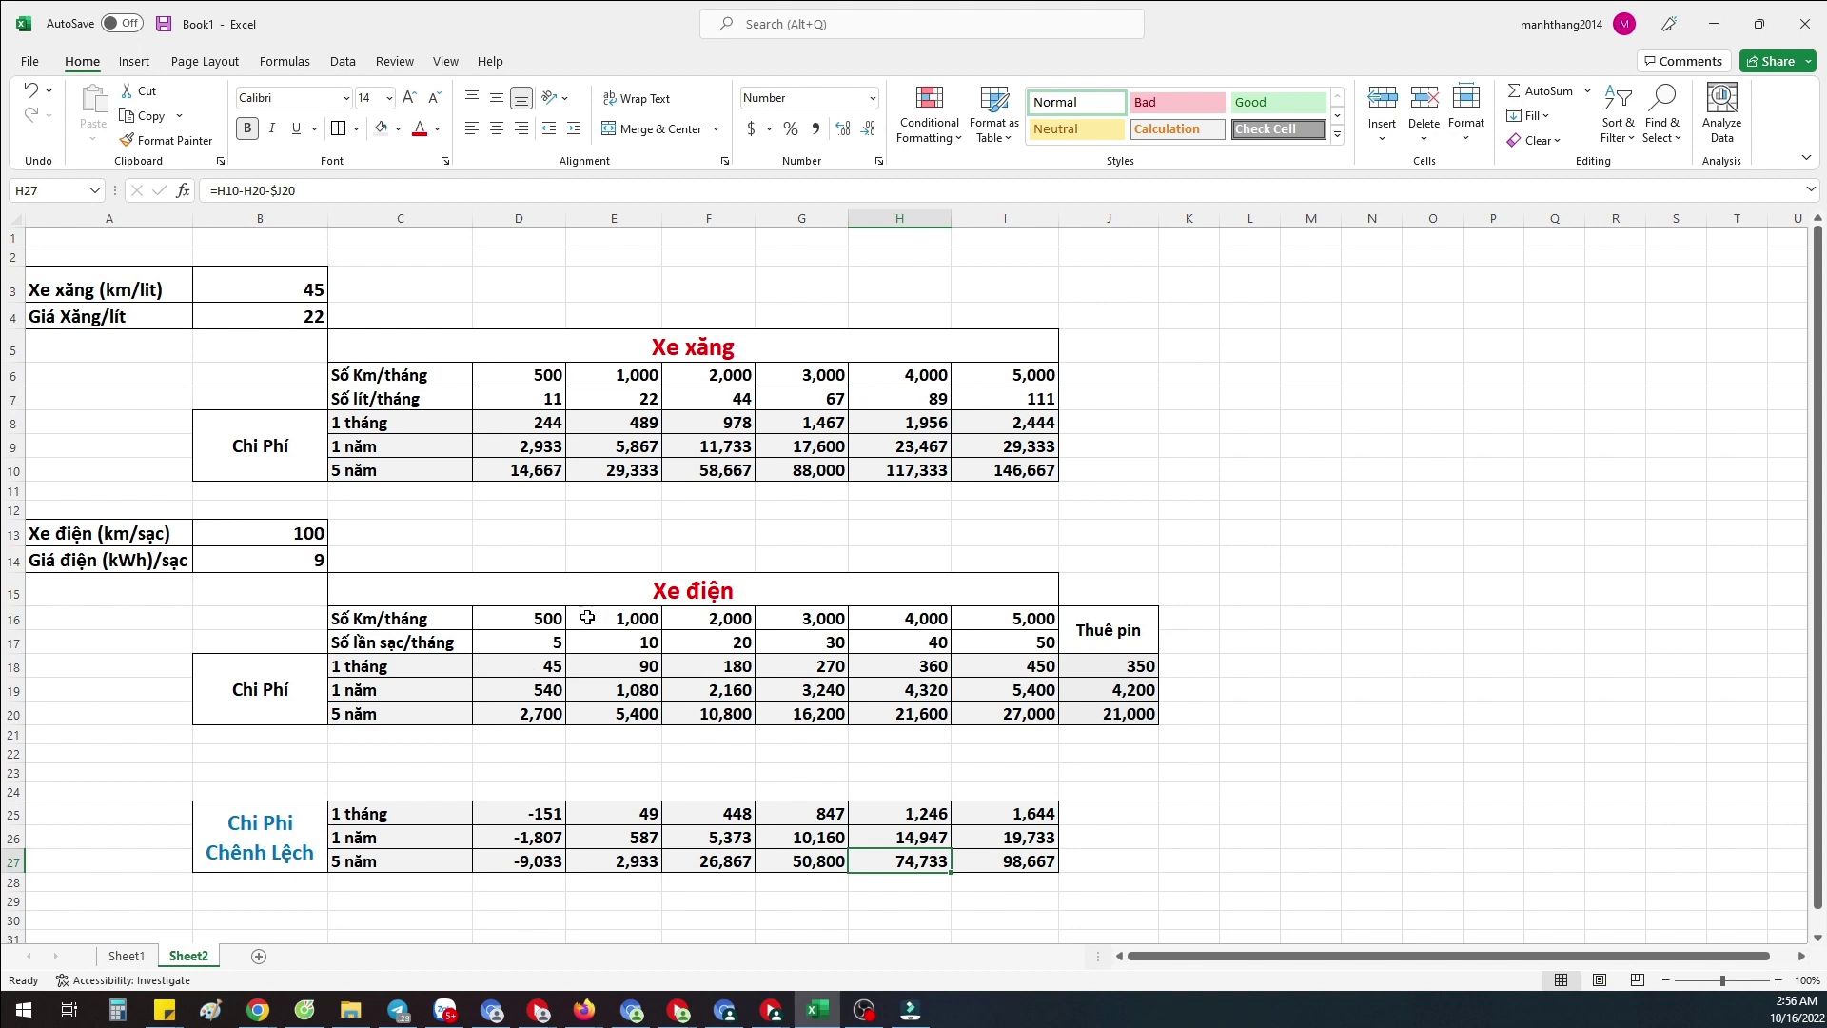
Compare the Xe xăng and Xe điện tables, taking the monthly Thuê pin cost and the 500 km difference into account.
left_click(673, 595)
left_click(540, 814)
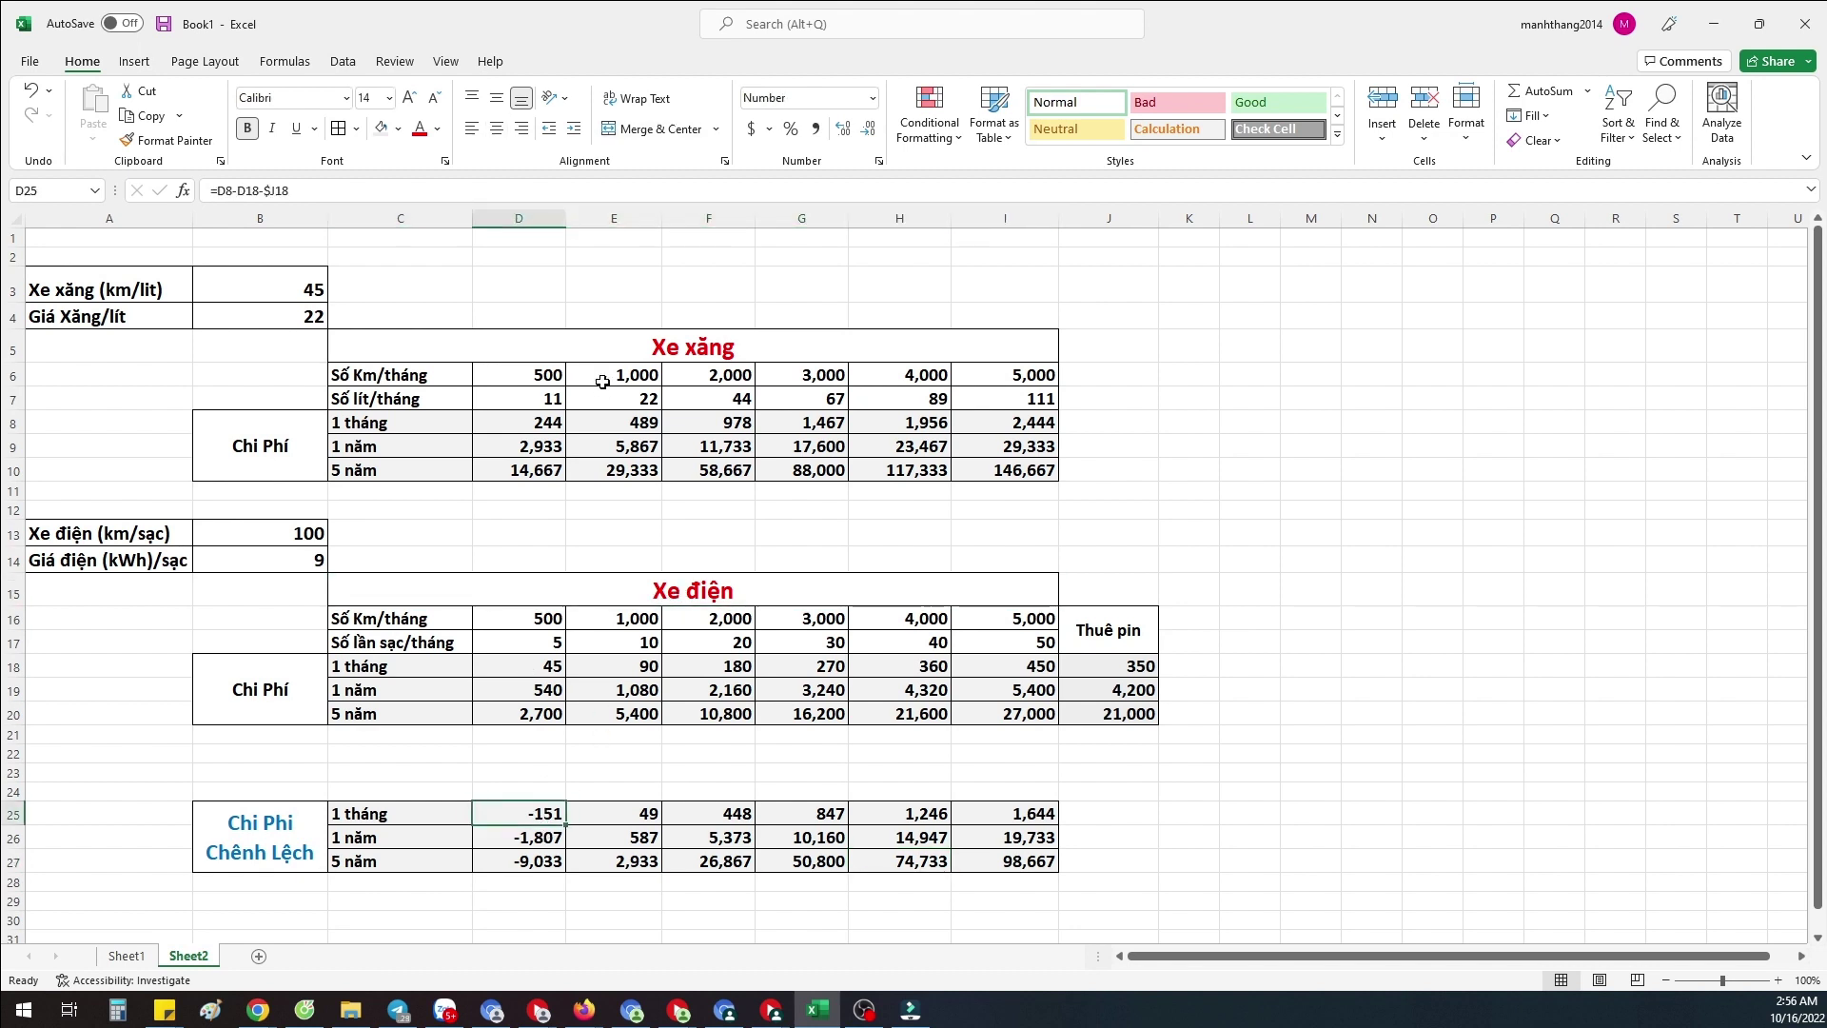
left_click(604, 347)
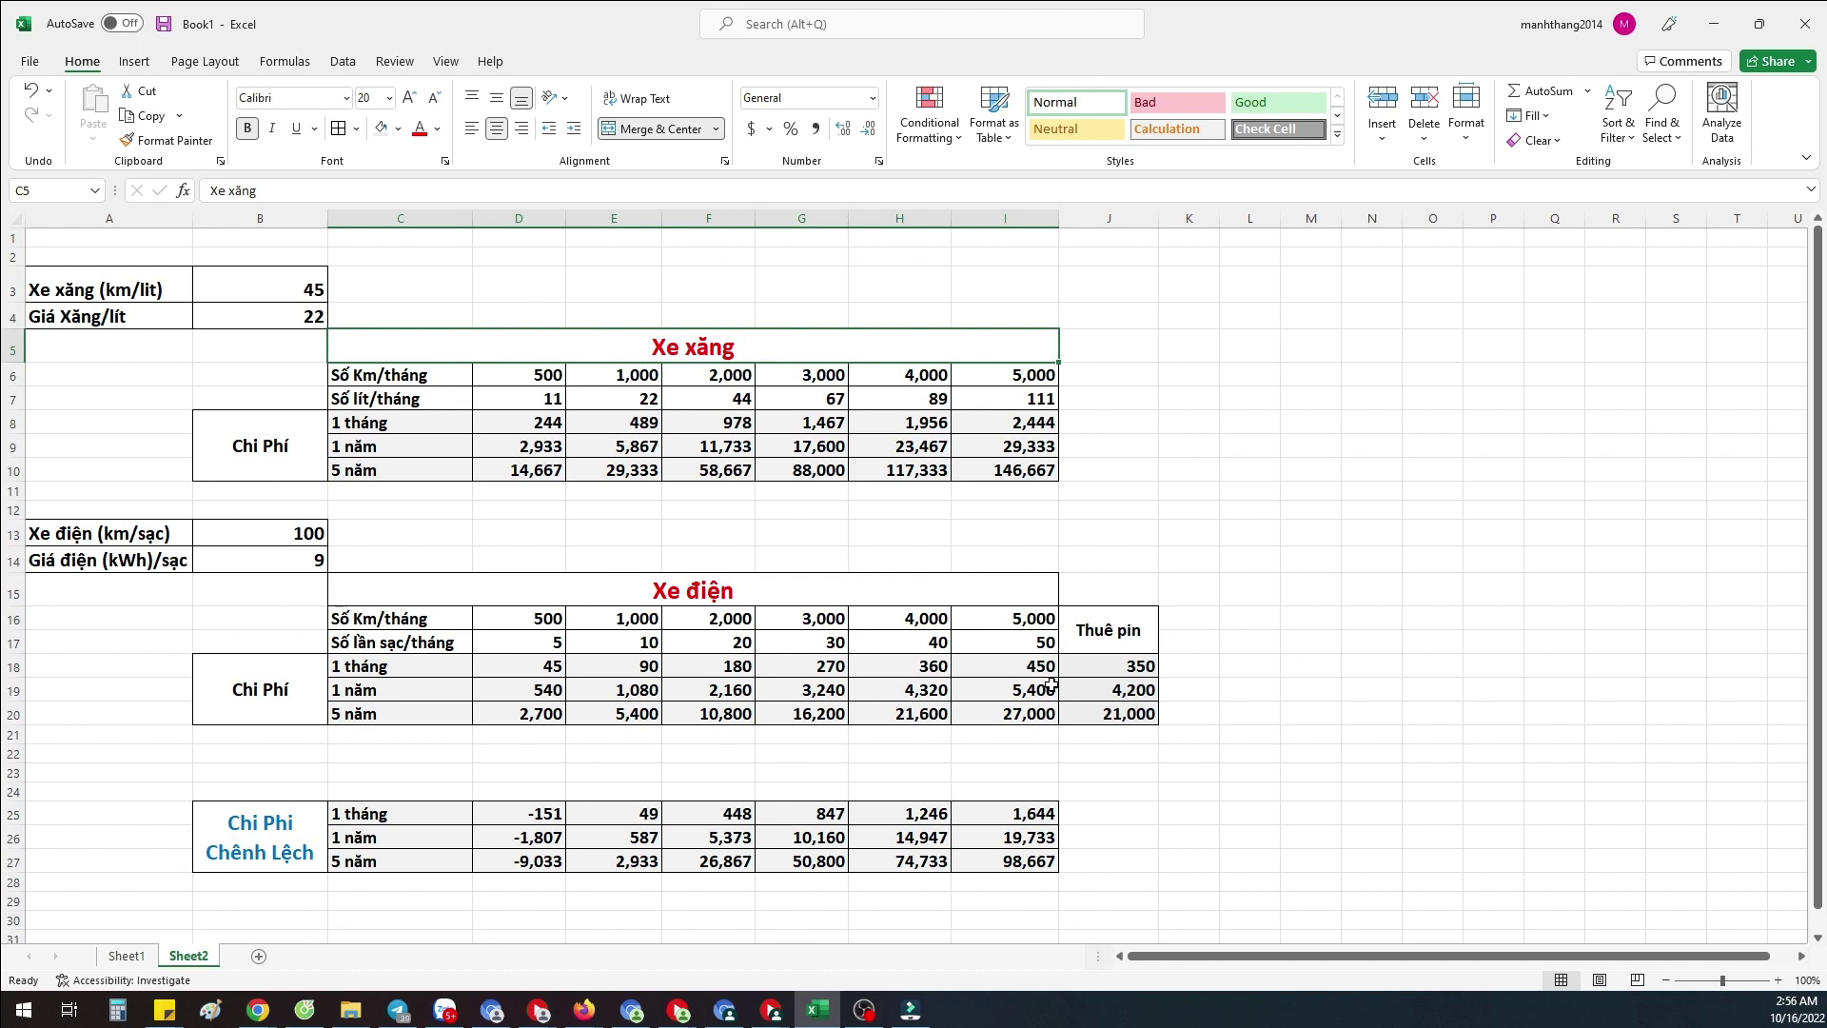
left_click(647, 702)
left_click(1112, 673)
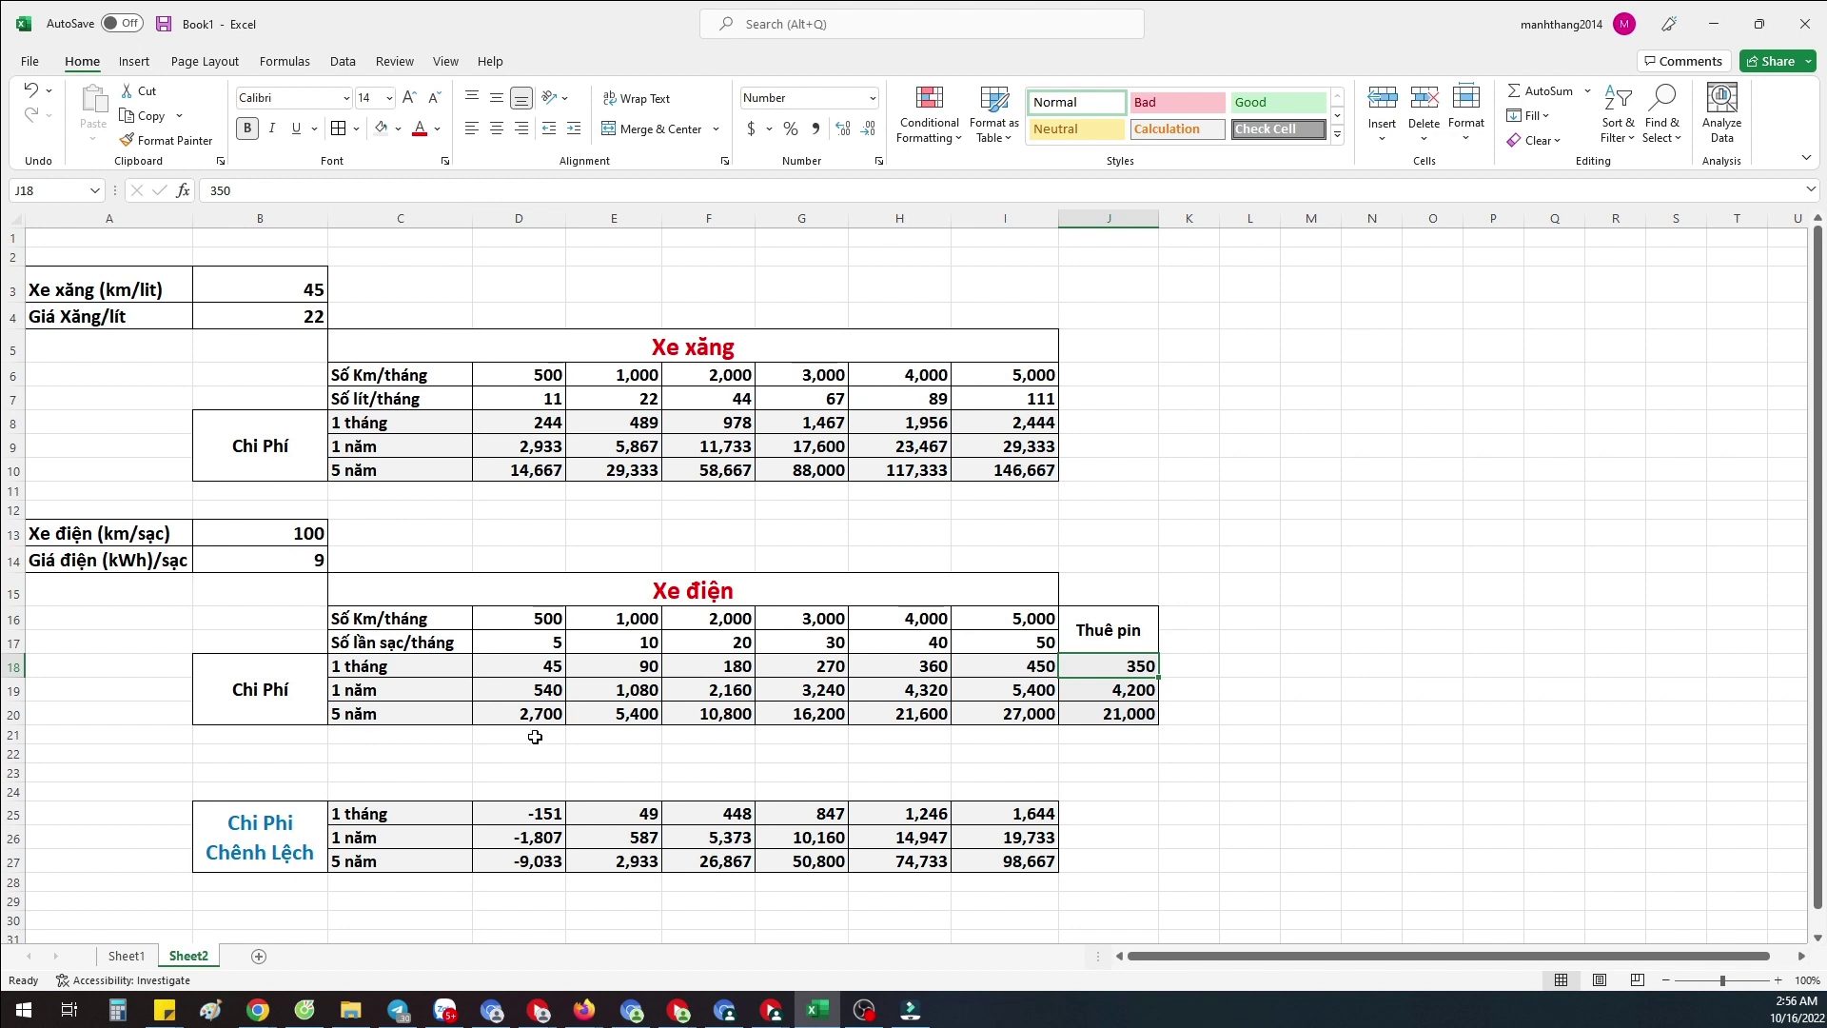
left_click(533, 695)
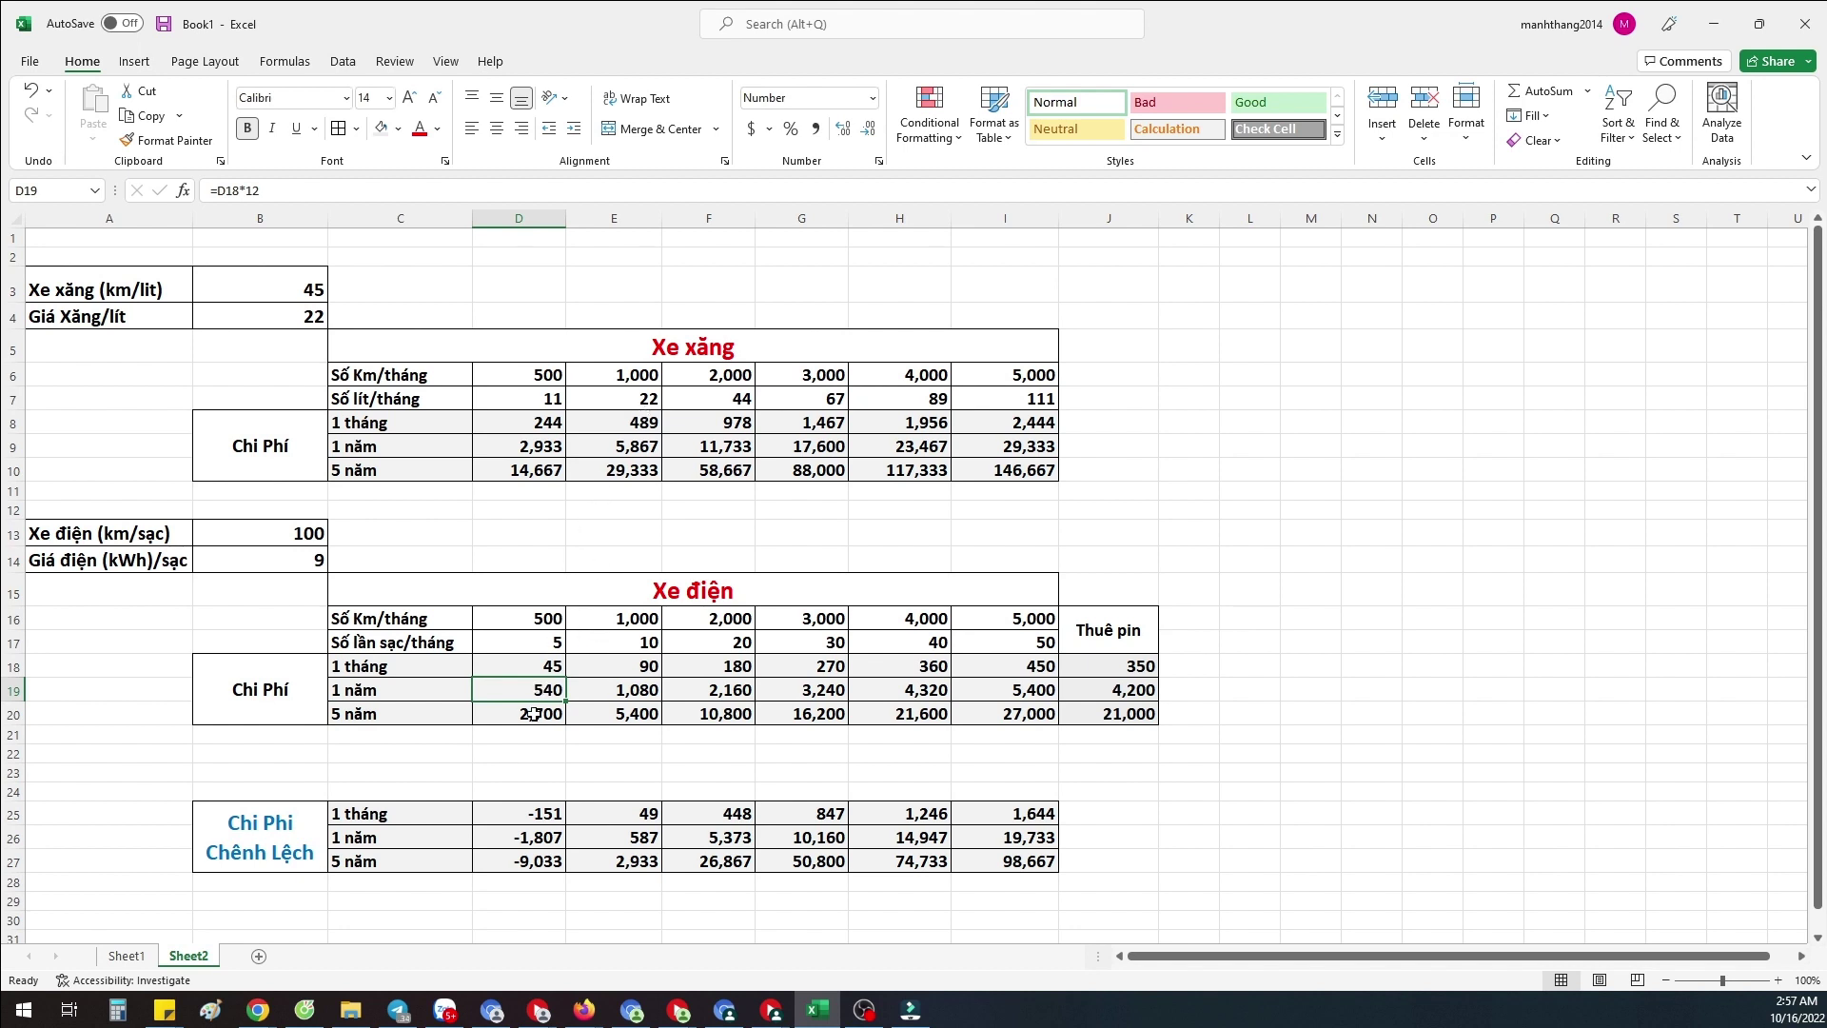
Compare the 500 km cost differences over 1 tháng, 1 năm and 5 năm with the 1,000 km monthly difference.
left_click(550, 813)
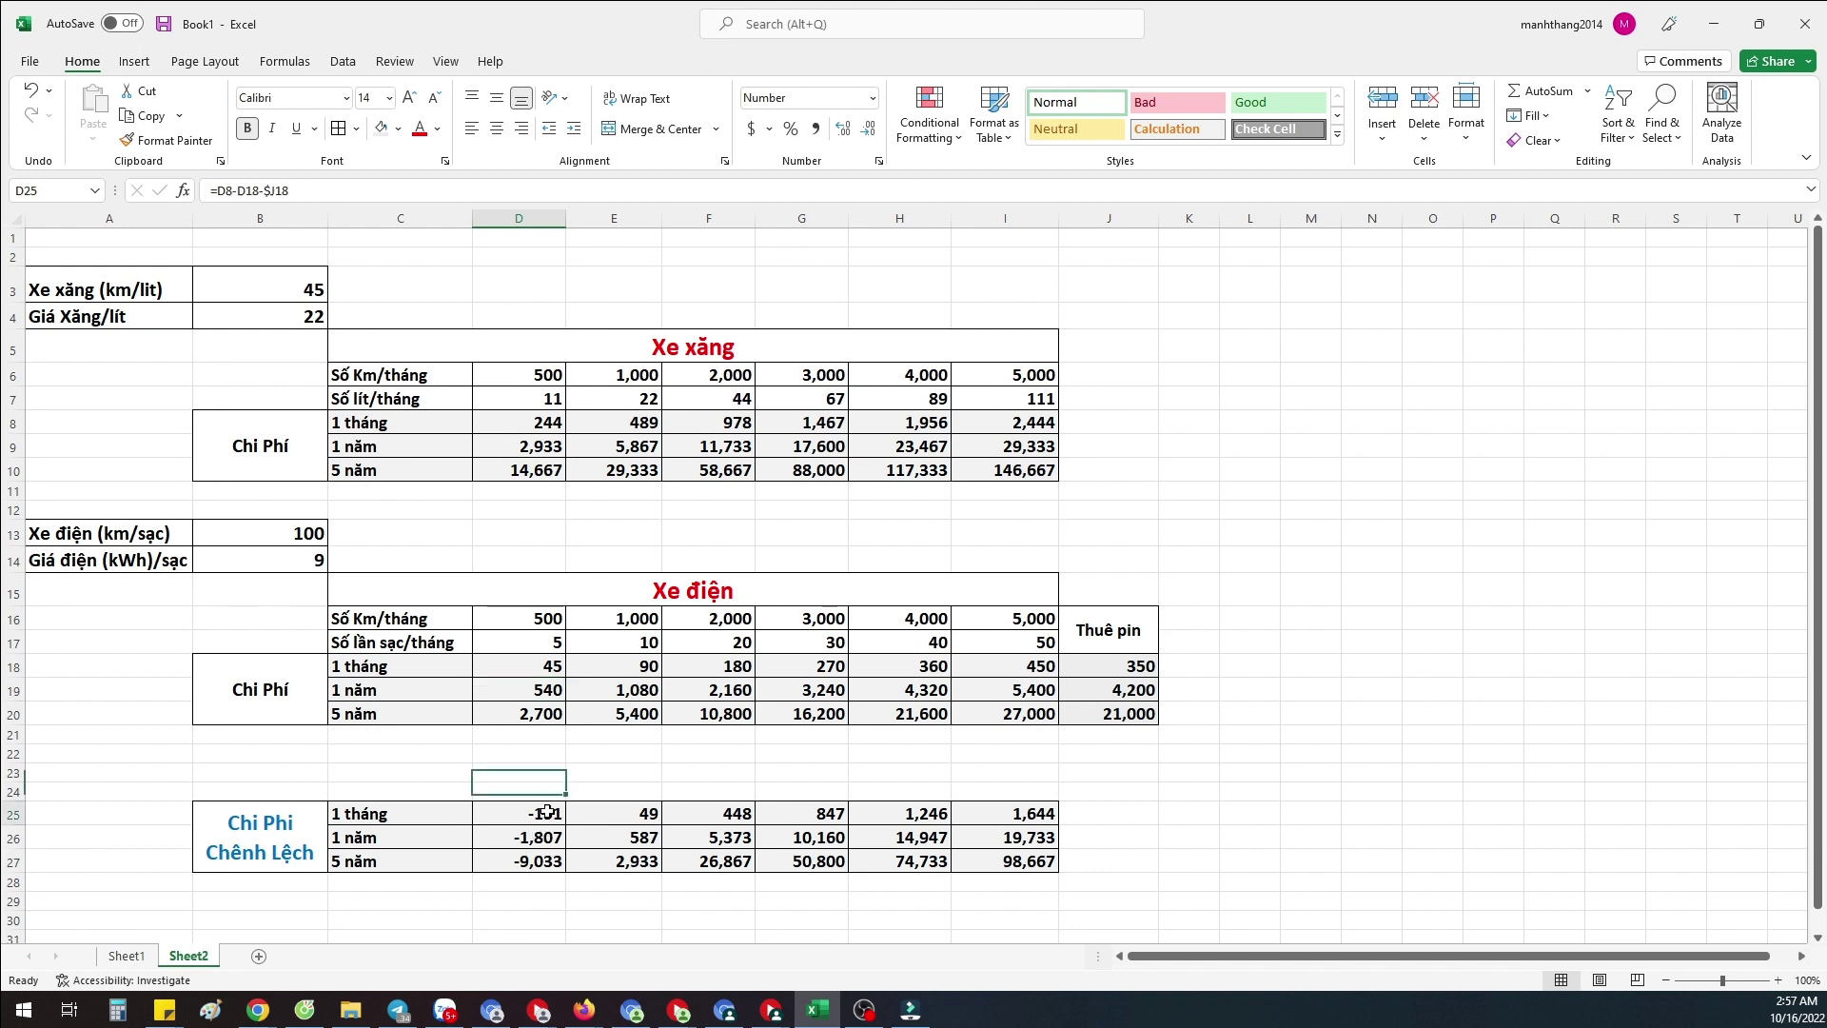
left_click(543, 838)
left_click(543, 862)
left_click(544, 838)
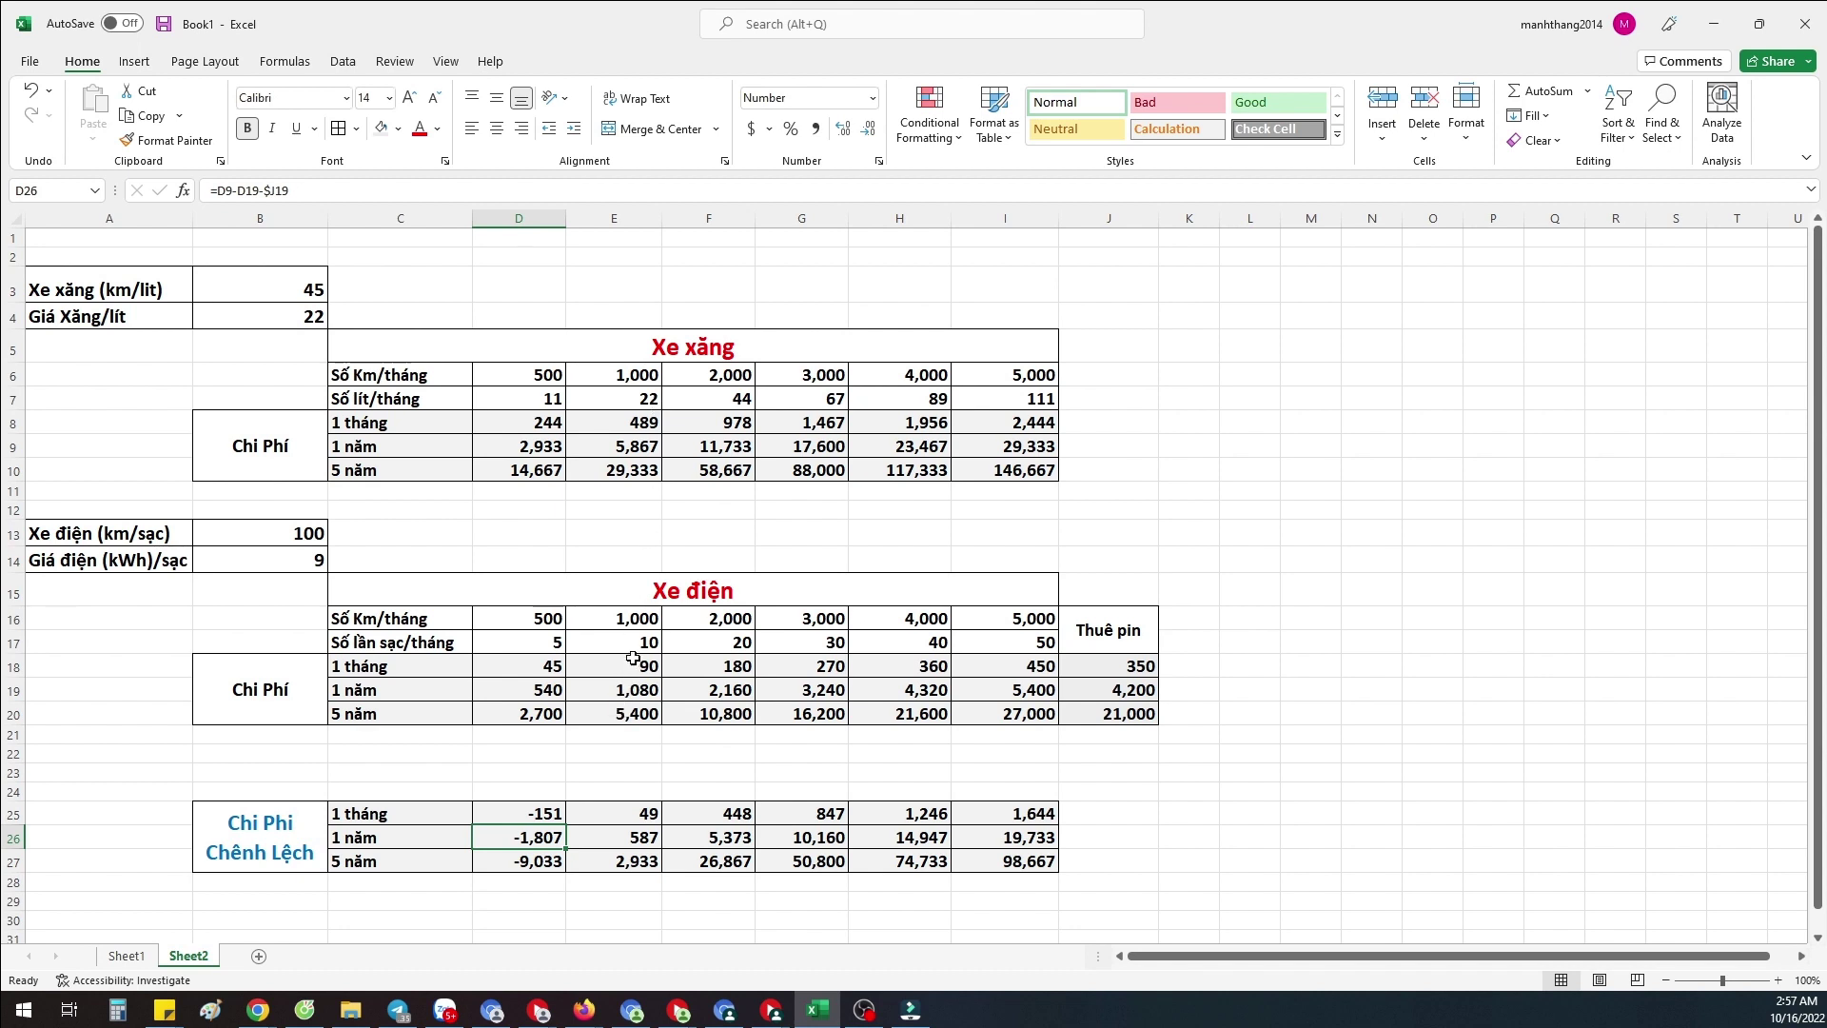
left_click(634, 816)
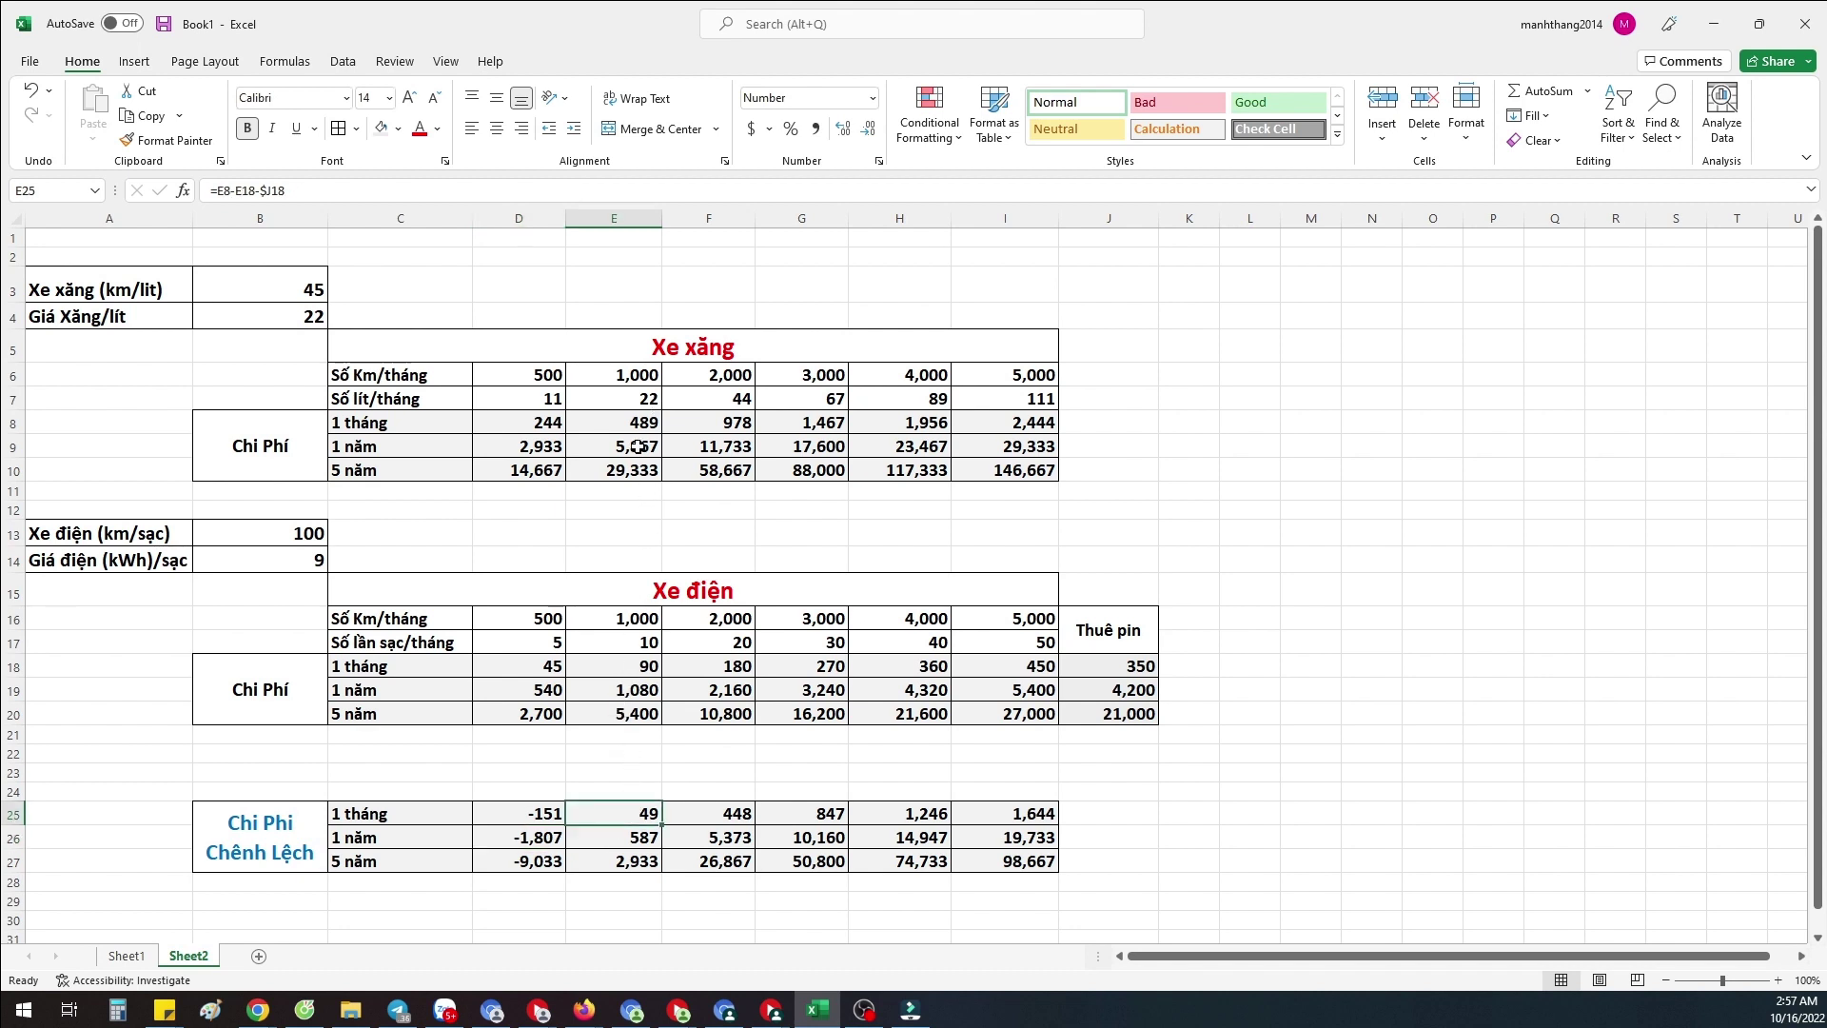
Check the 1 tháng and 5 năm cost differences for a monthly distance of 5,000 km.
left_click(1007, 377)
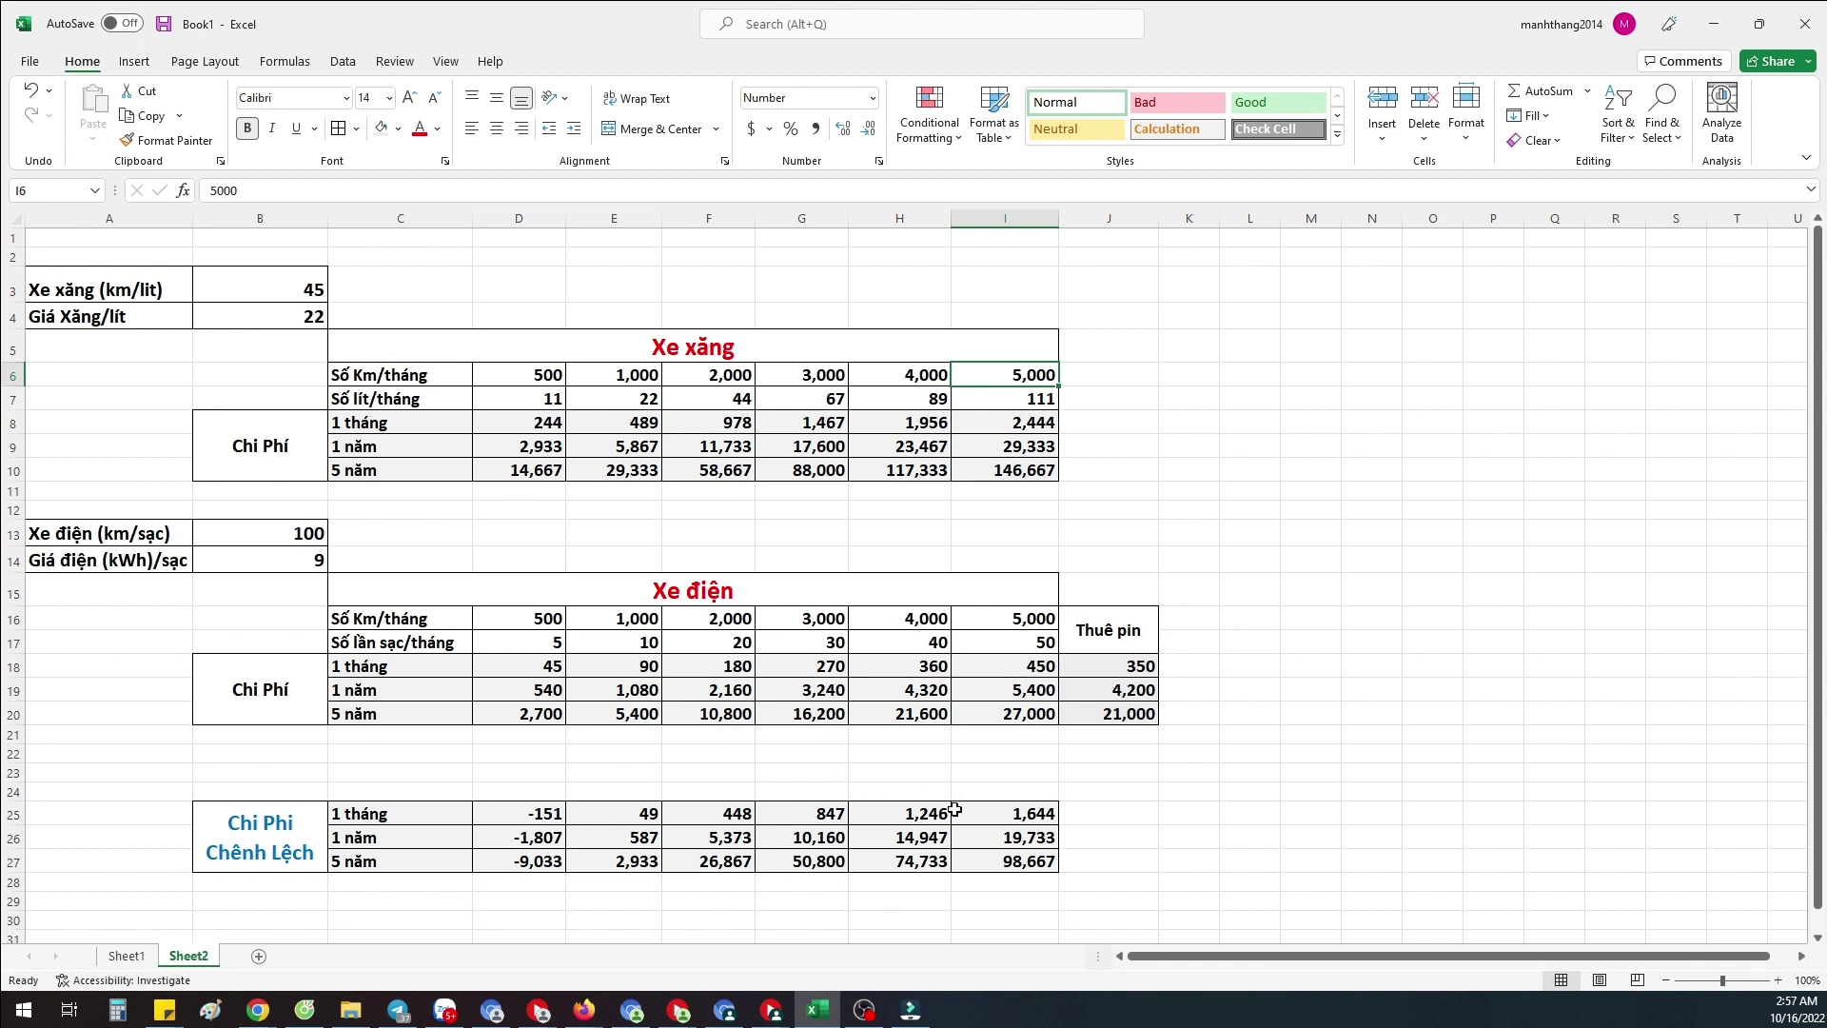
left_click(1011, 809)
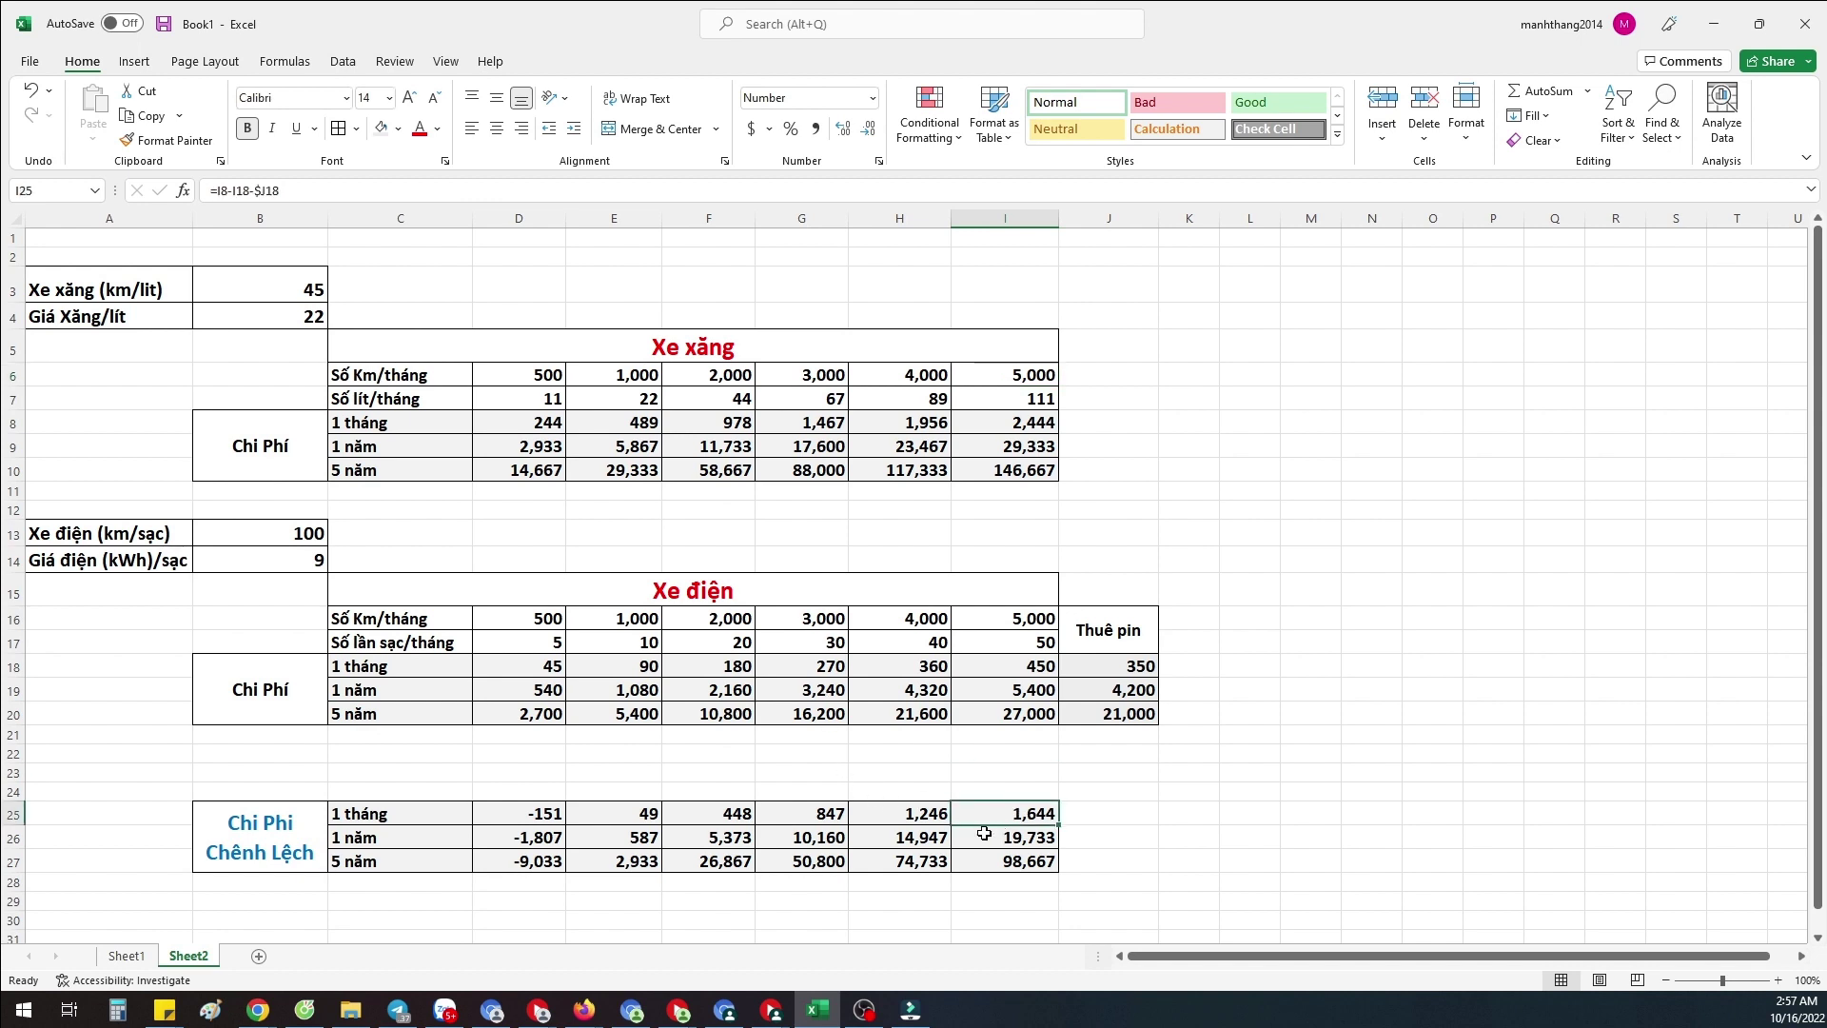
left_click(974, 869)
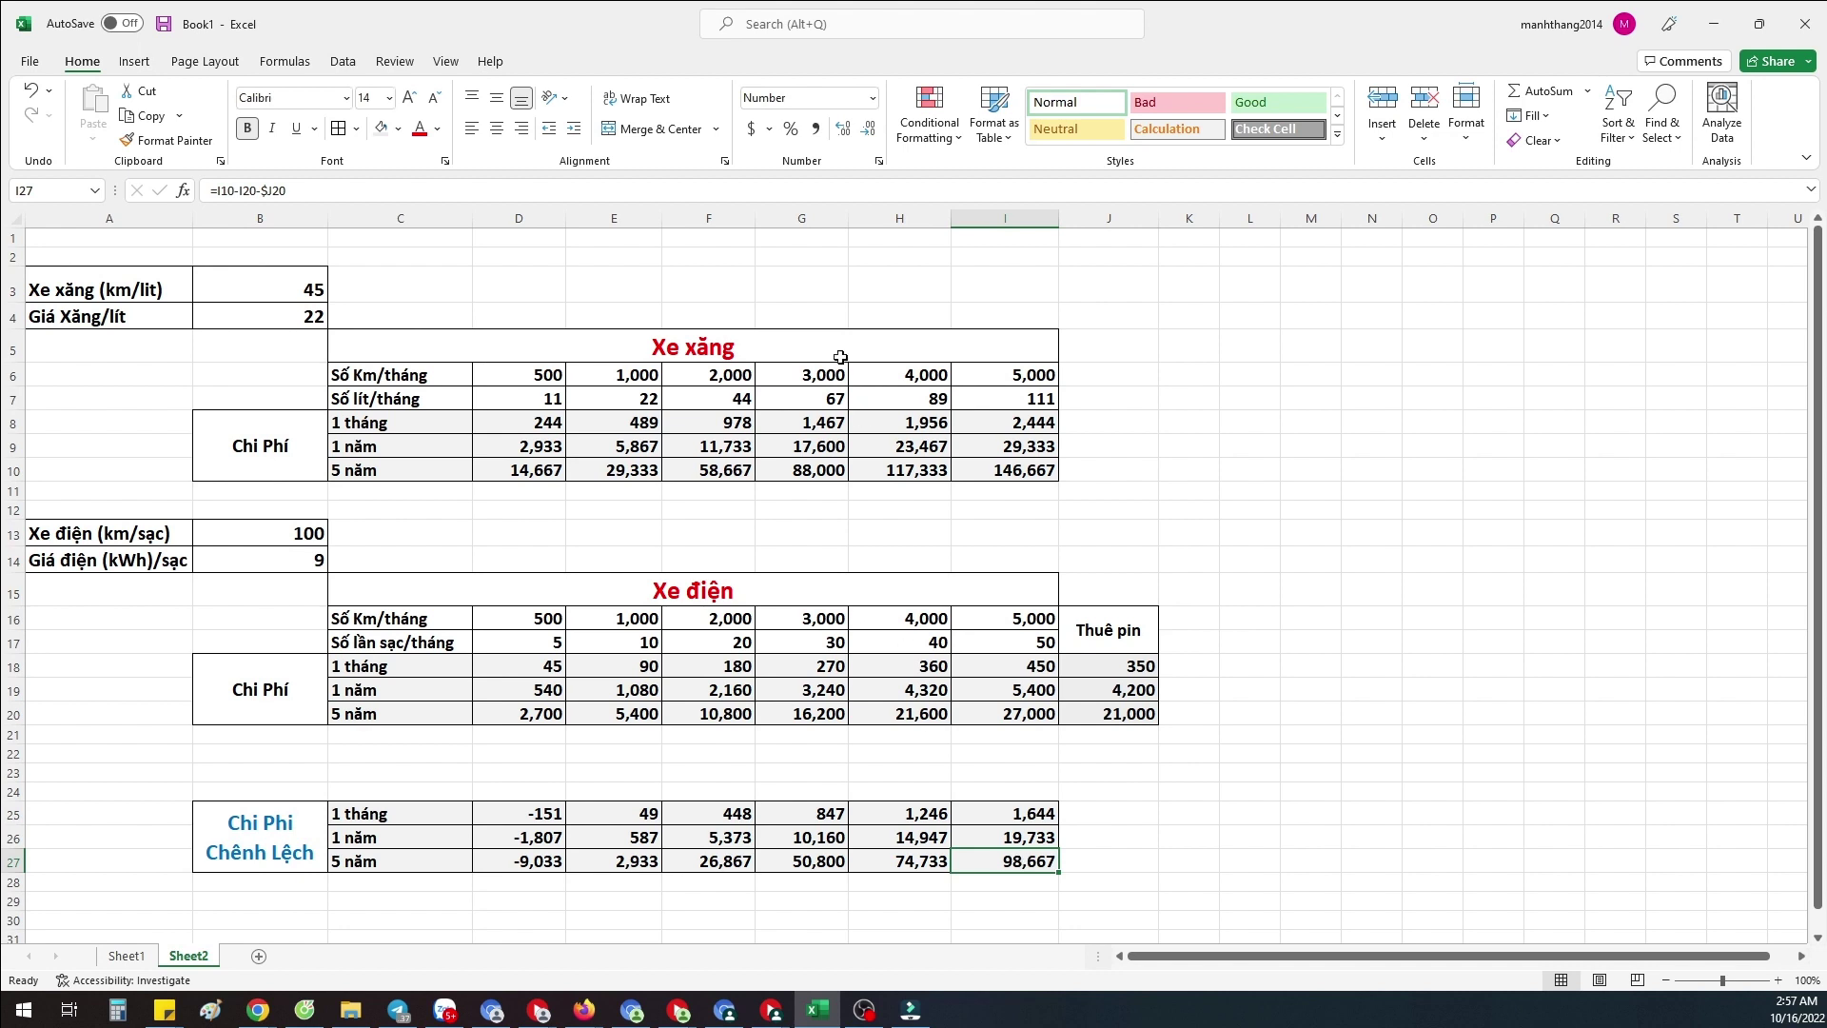
Examine the 5 năm cost differences for the monthly distances from 3,000 to 5,000 km.
left_click(814, 381)
left_click(1013, 373)
left_click_drag(823, 376, 994, 381)
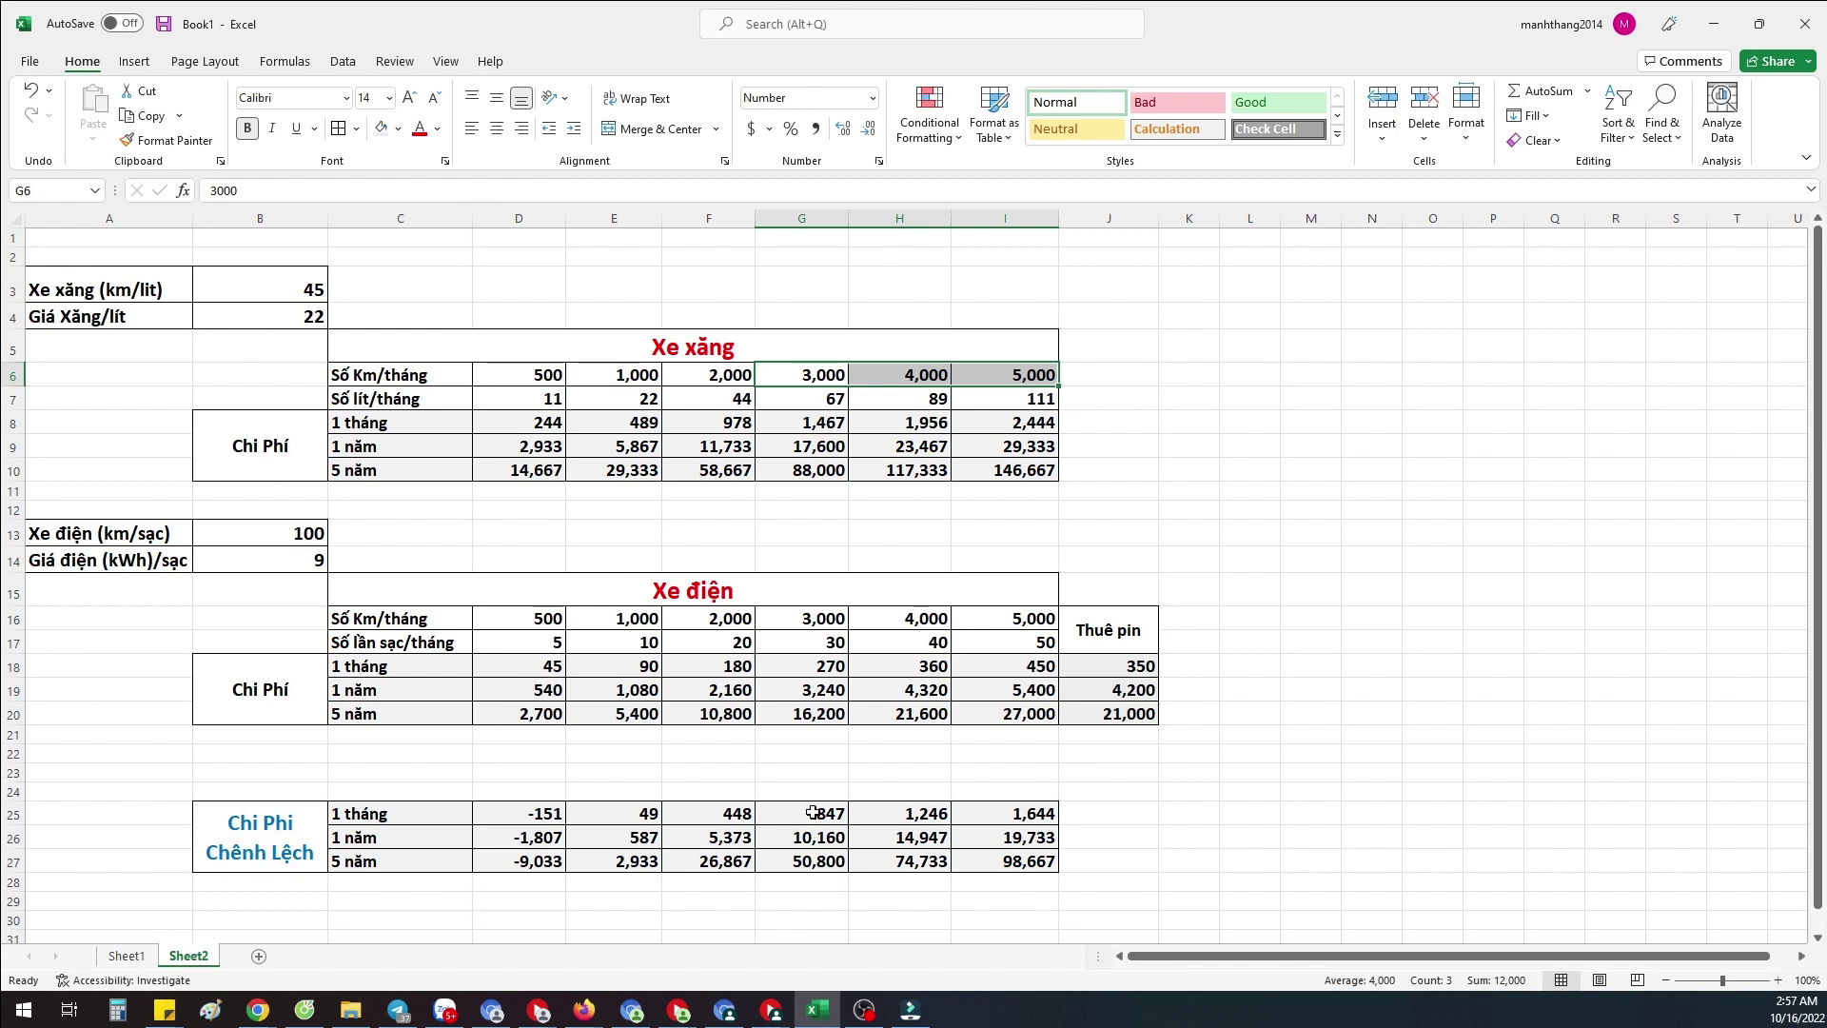
left_click(897, 798)
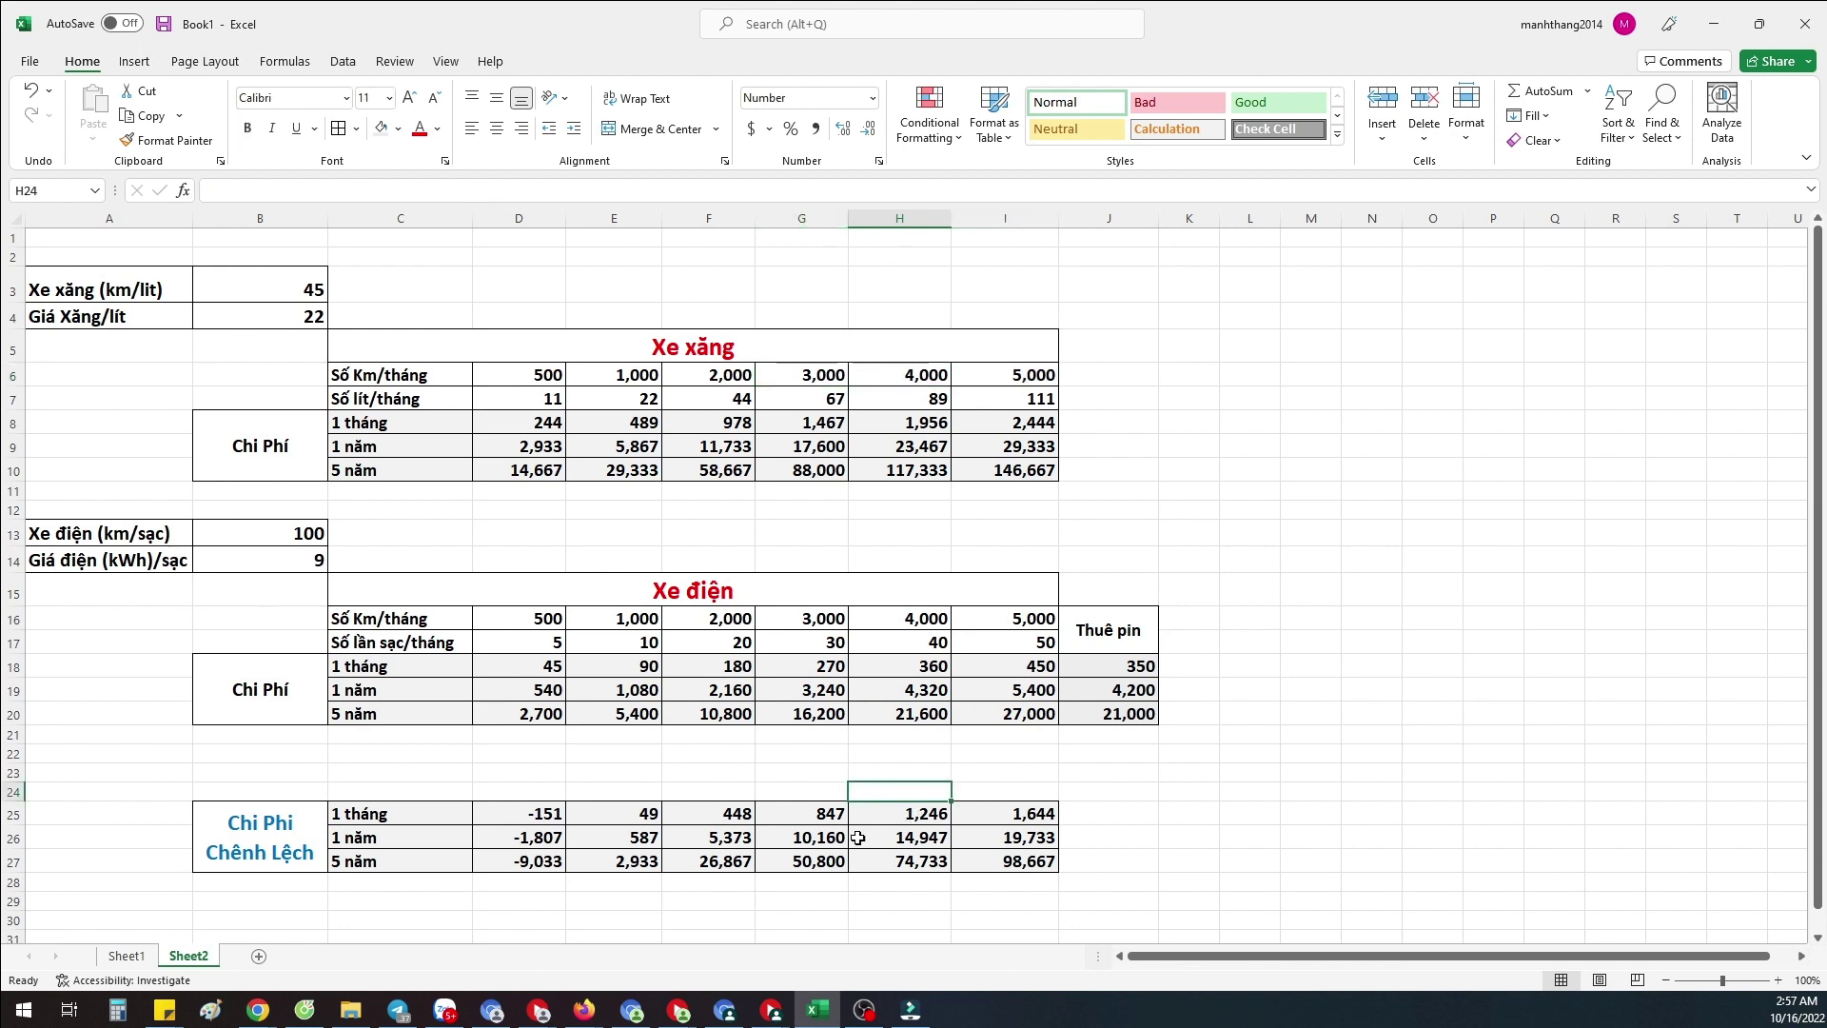
left_click_drag(830, 861, 1019, 867)
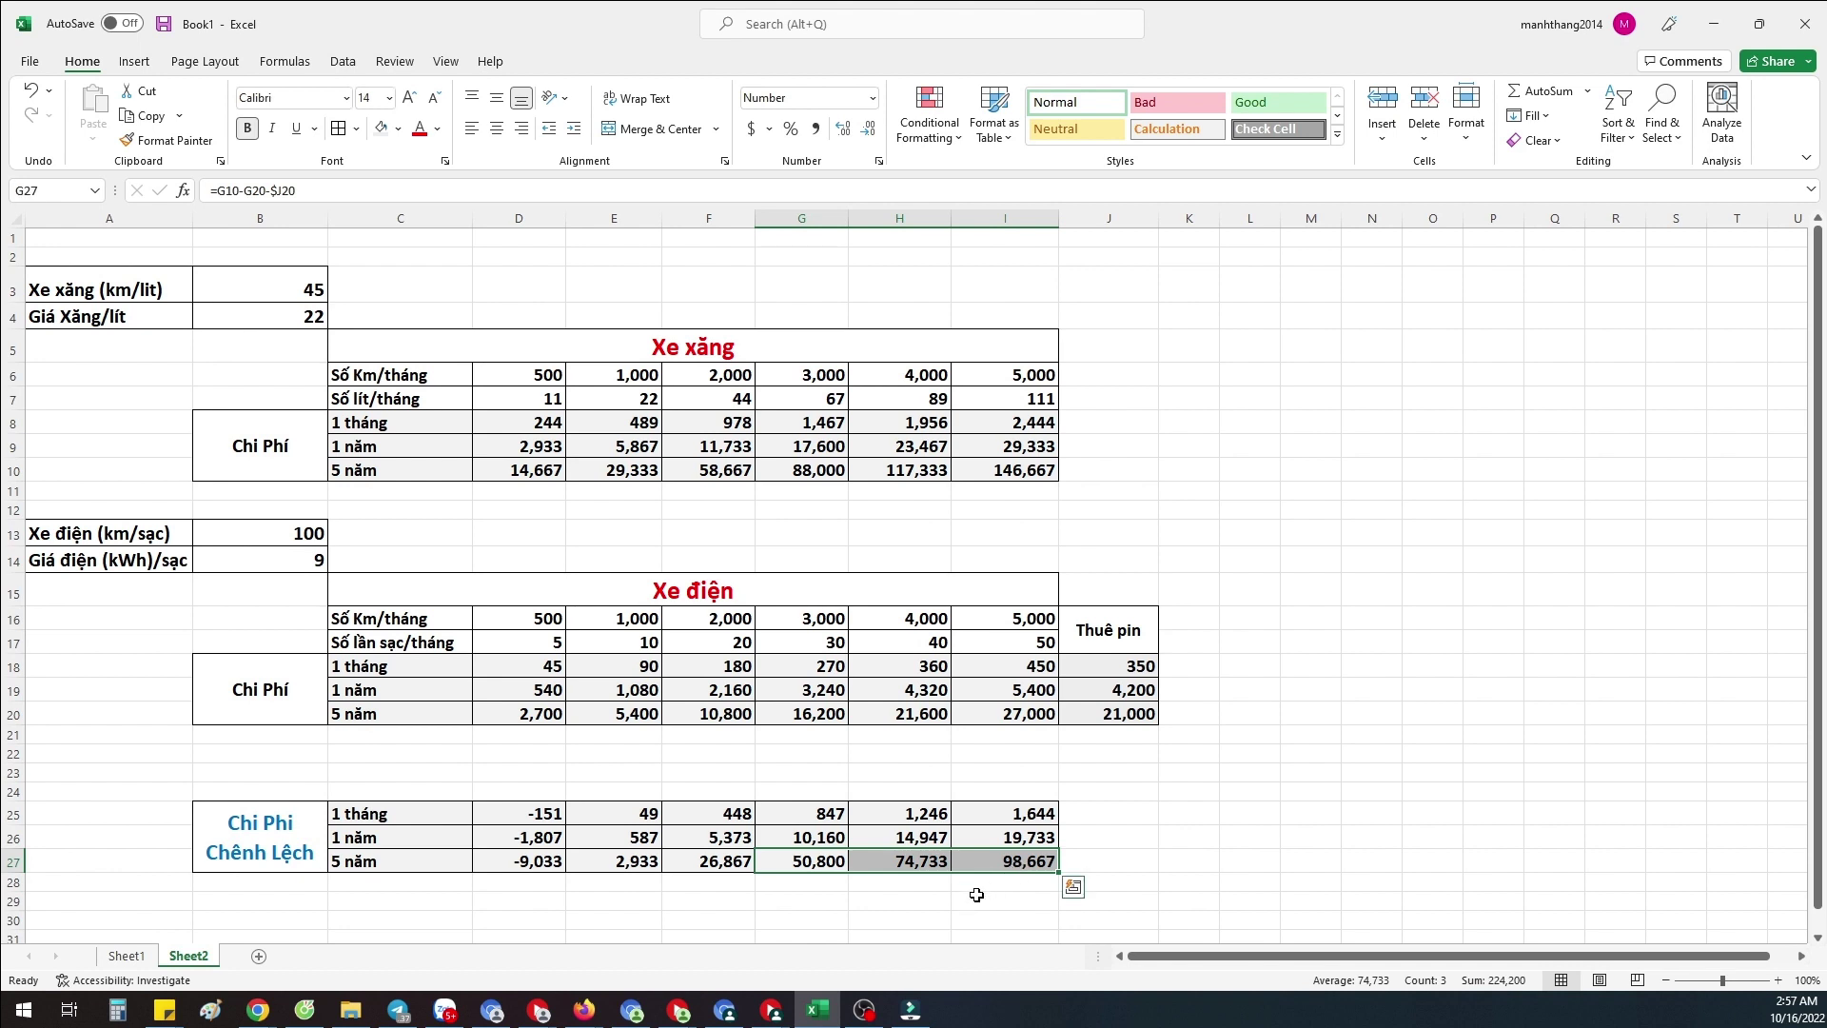
key("ctrl+Right")
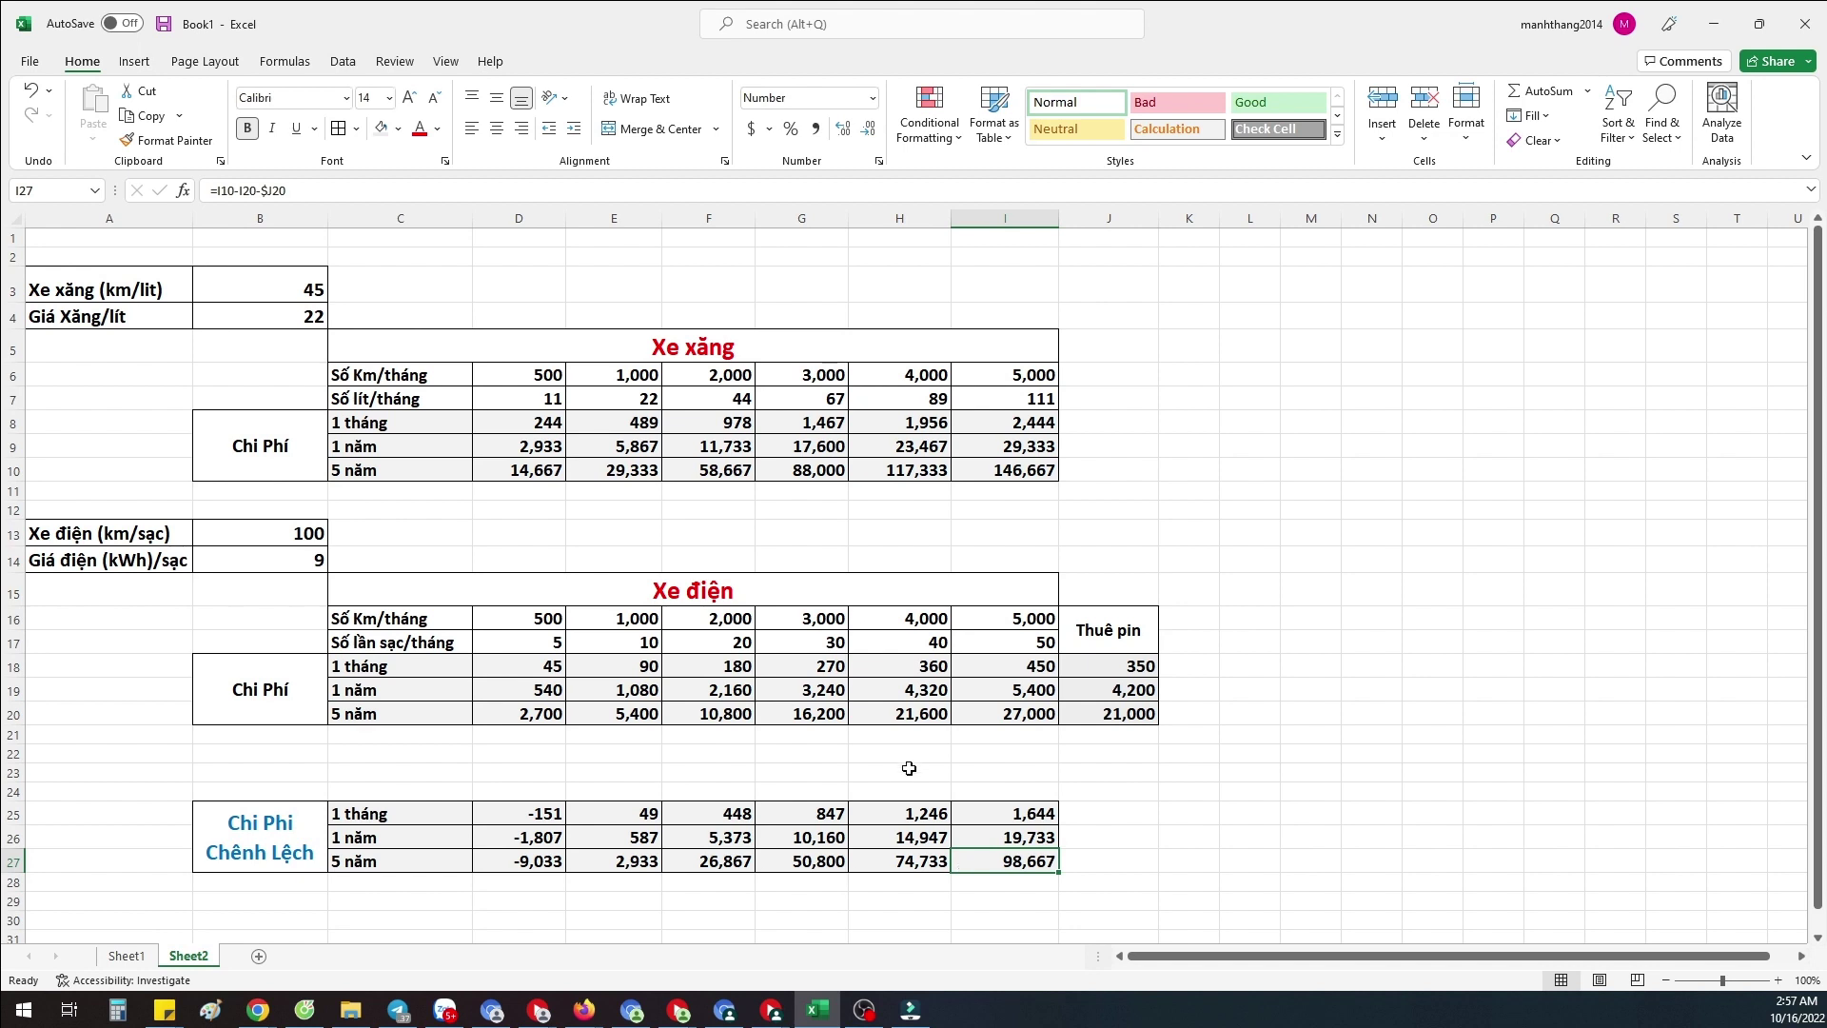
Compare the petrol scooter's 5 năm cost at 5,000 km with the 1 năm and 5 năm differences for the longest distances.
left_click(1027, 465)
left_click(1027, 859)
left_click(970, 839)
left_click(923, 837)
left_click(991, 874)
left_click(943, 546)
left_click(979, 767)
left_click(929, 786)
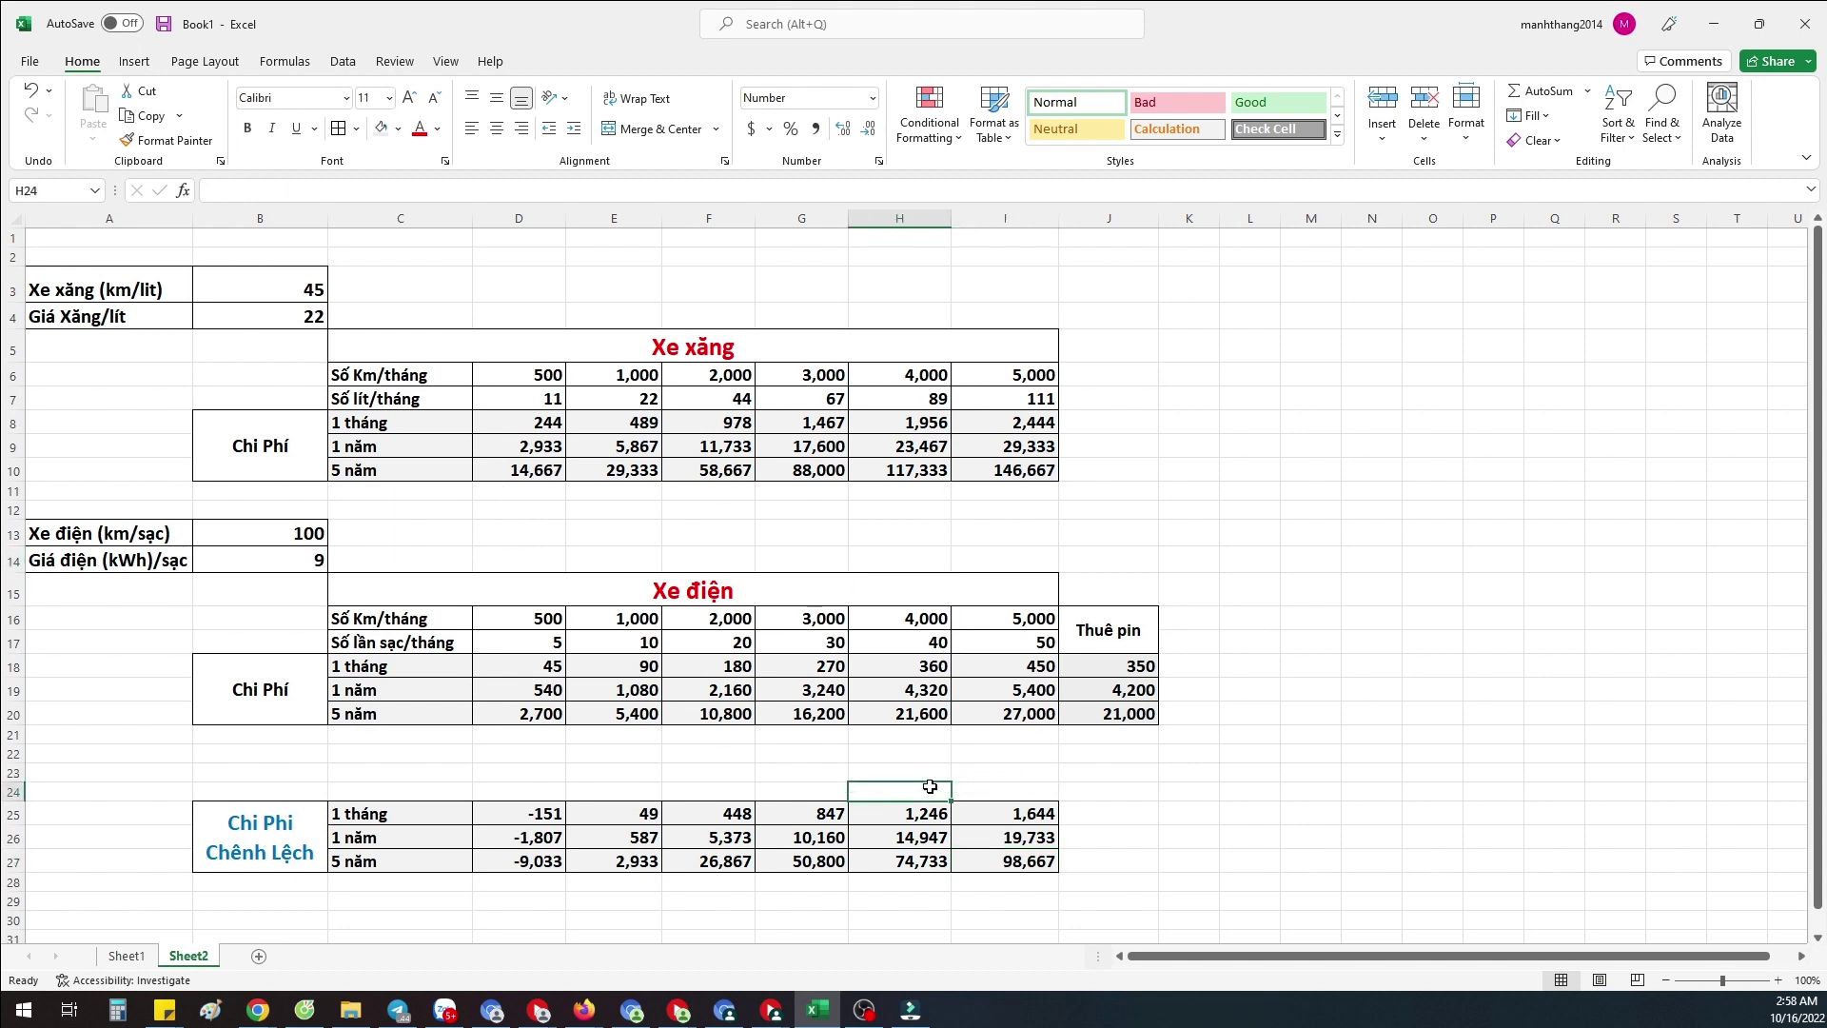
Check the electric scooter's distance per charge against its monthly number of charges at 5,000 km and the 1,000 km distance.
left_click(296, 535)
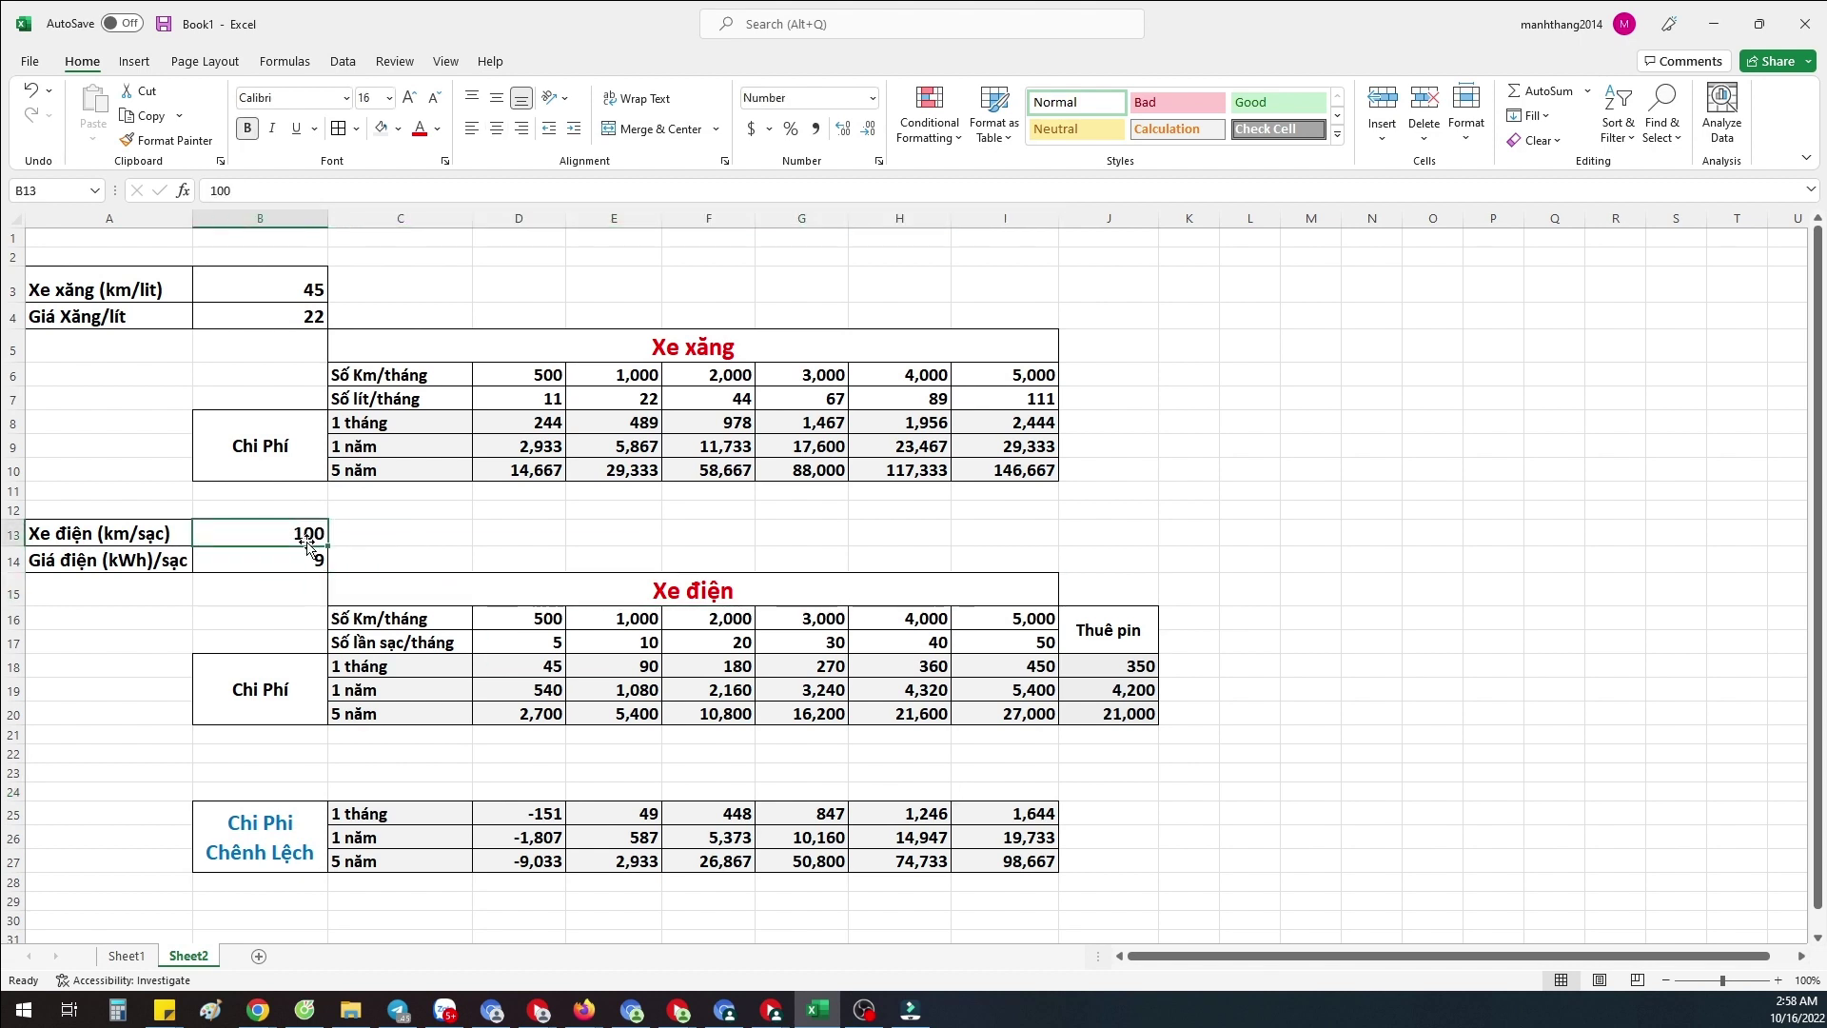
left_click(1024, 621)
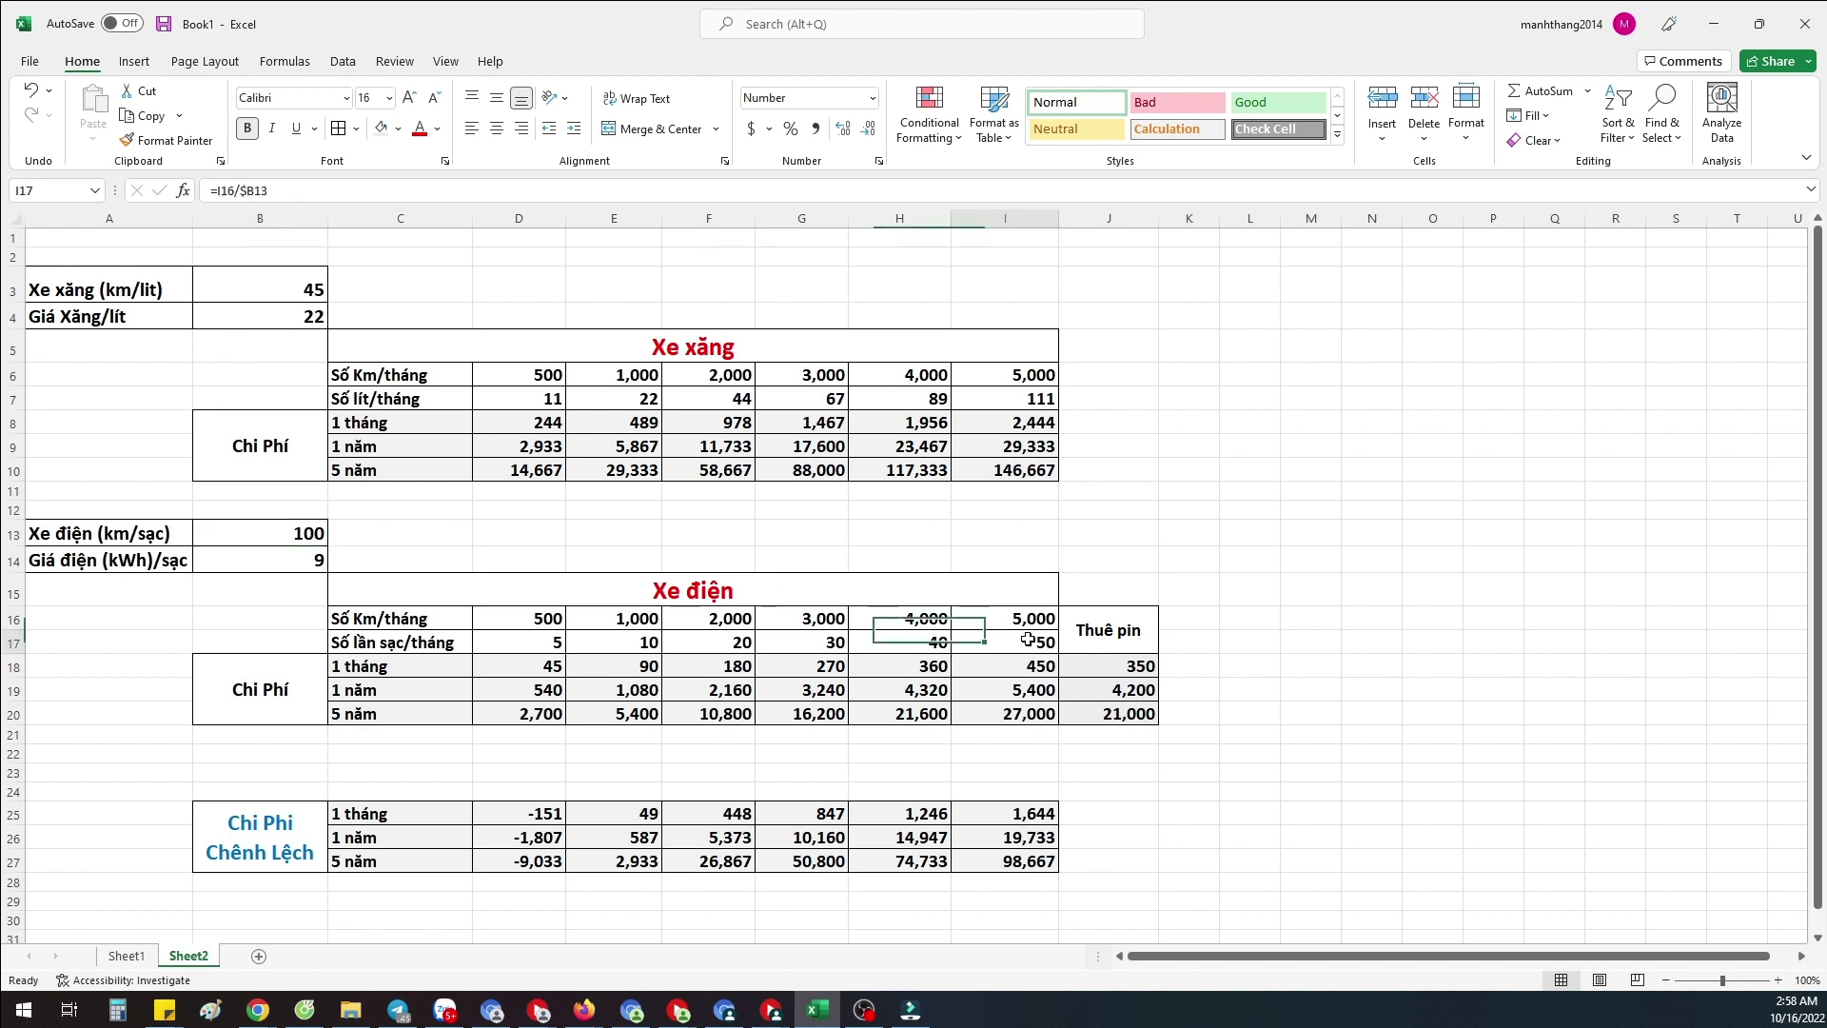
left_click(264, 535)
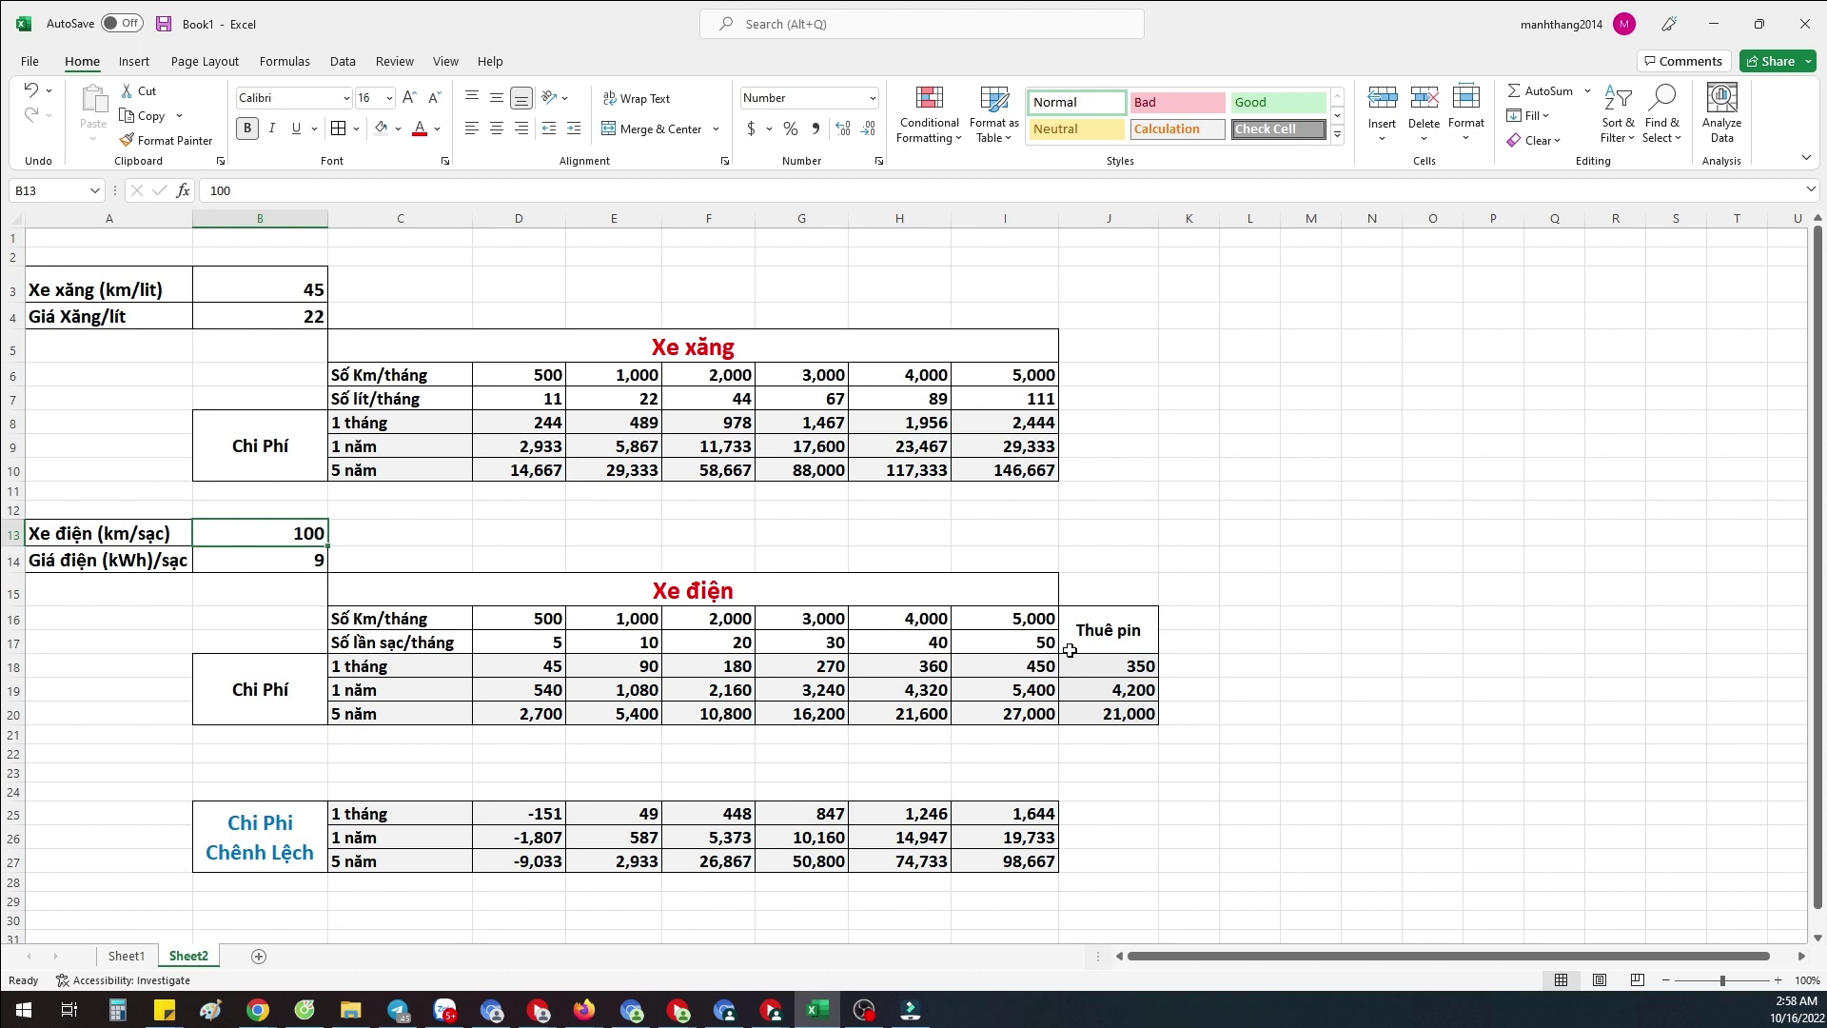
left_click(1028, 636)
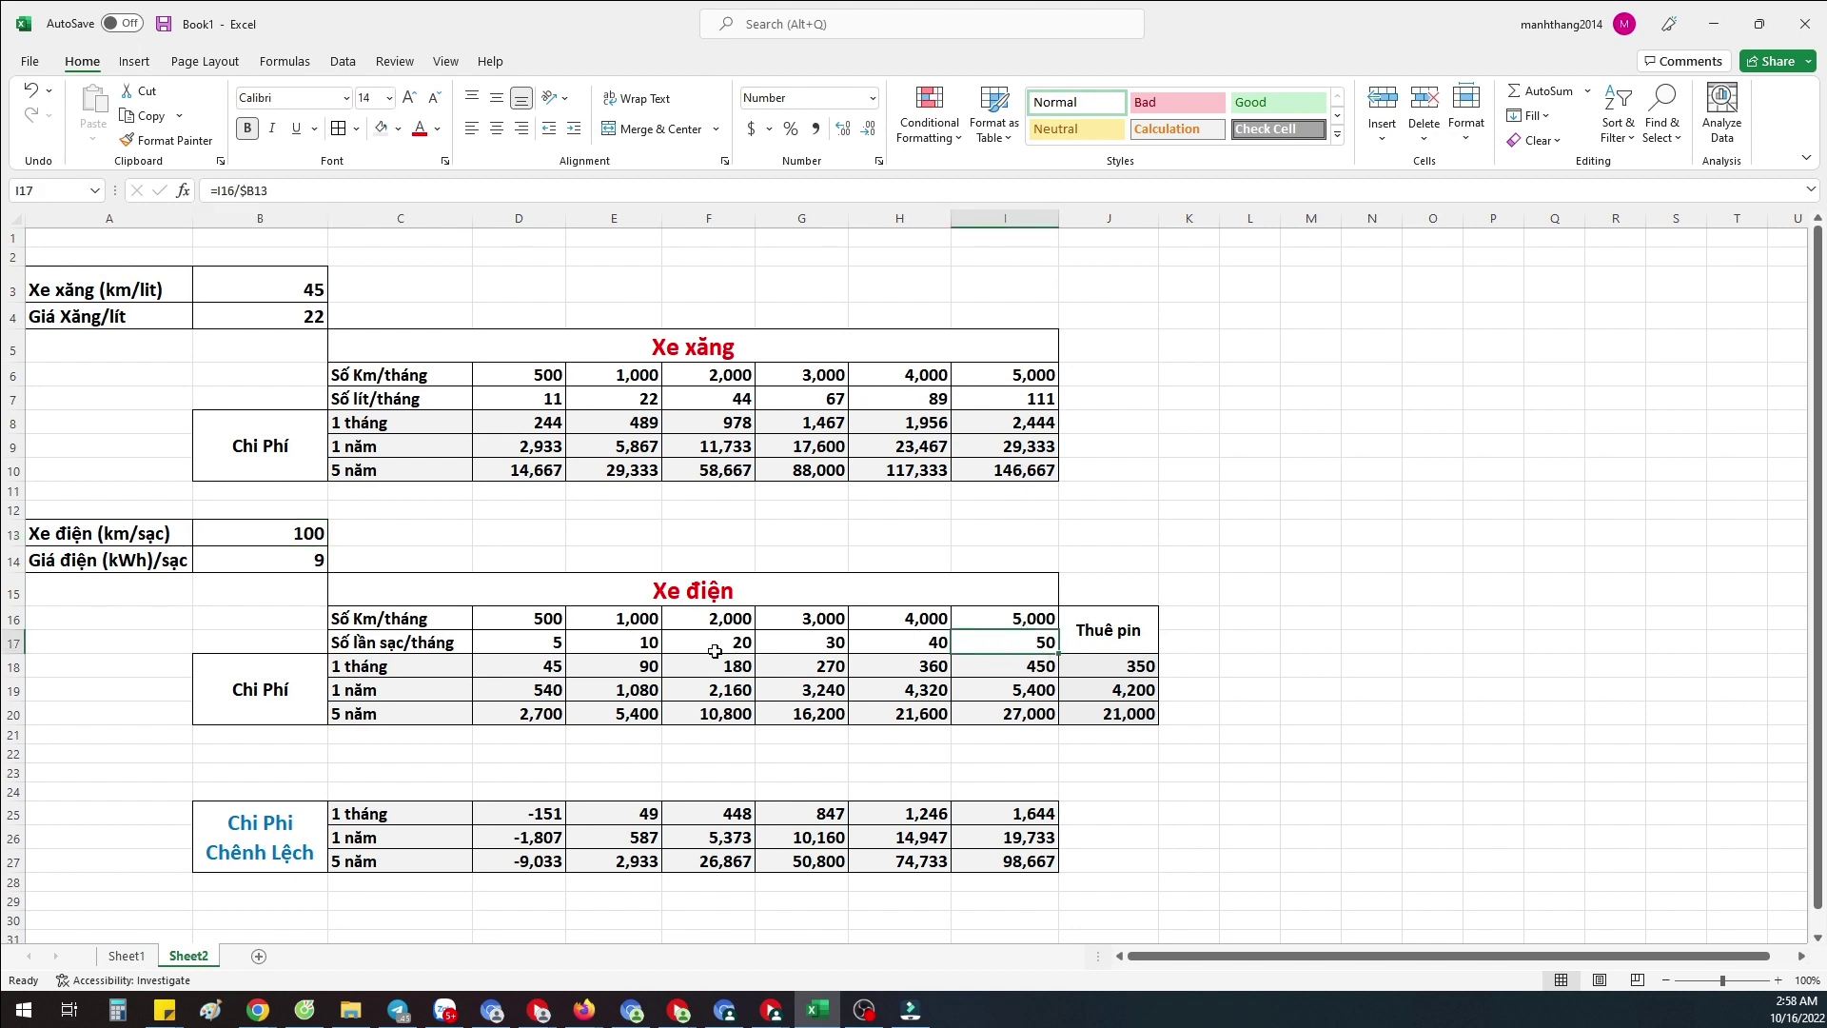
left_click(630, 616)
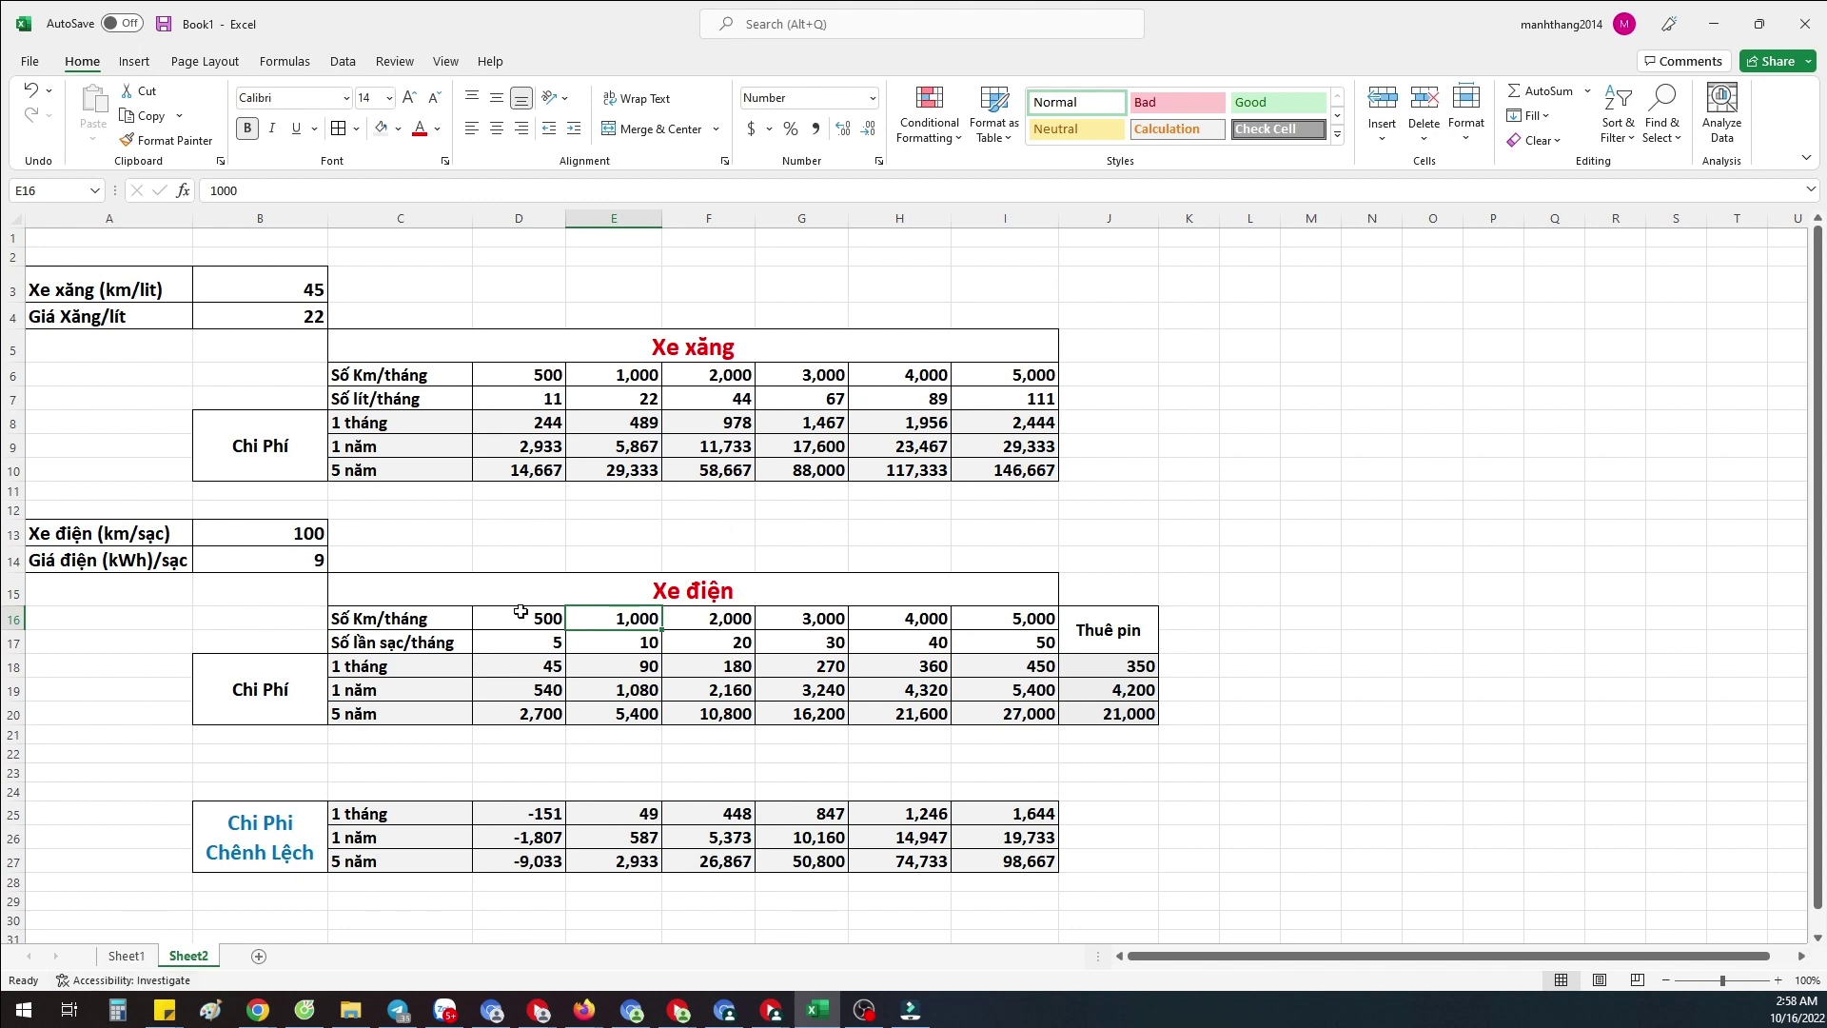
Review the petrol scooter's Nhớt costs on Sheet1 and return to the distance-based cost tables on Sheet2.
left_click(140, 963)
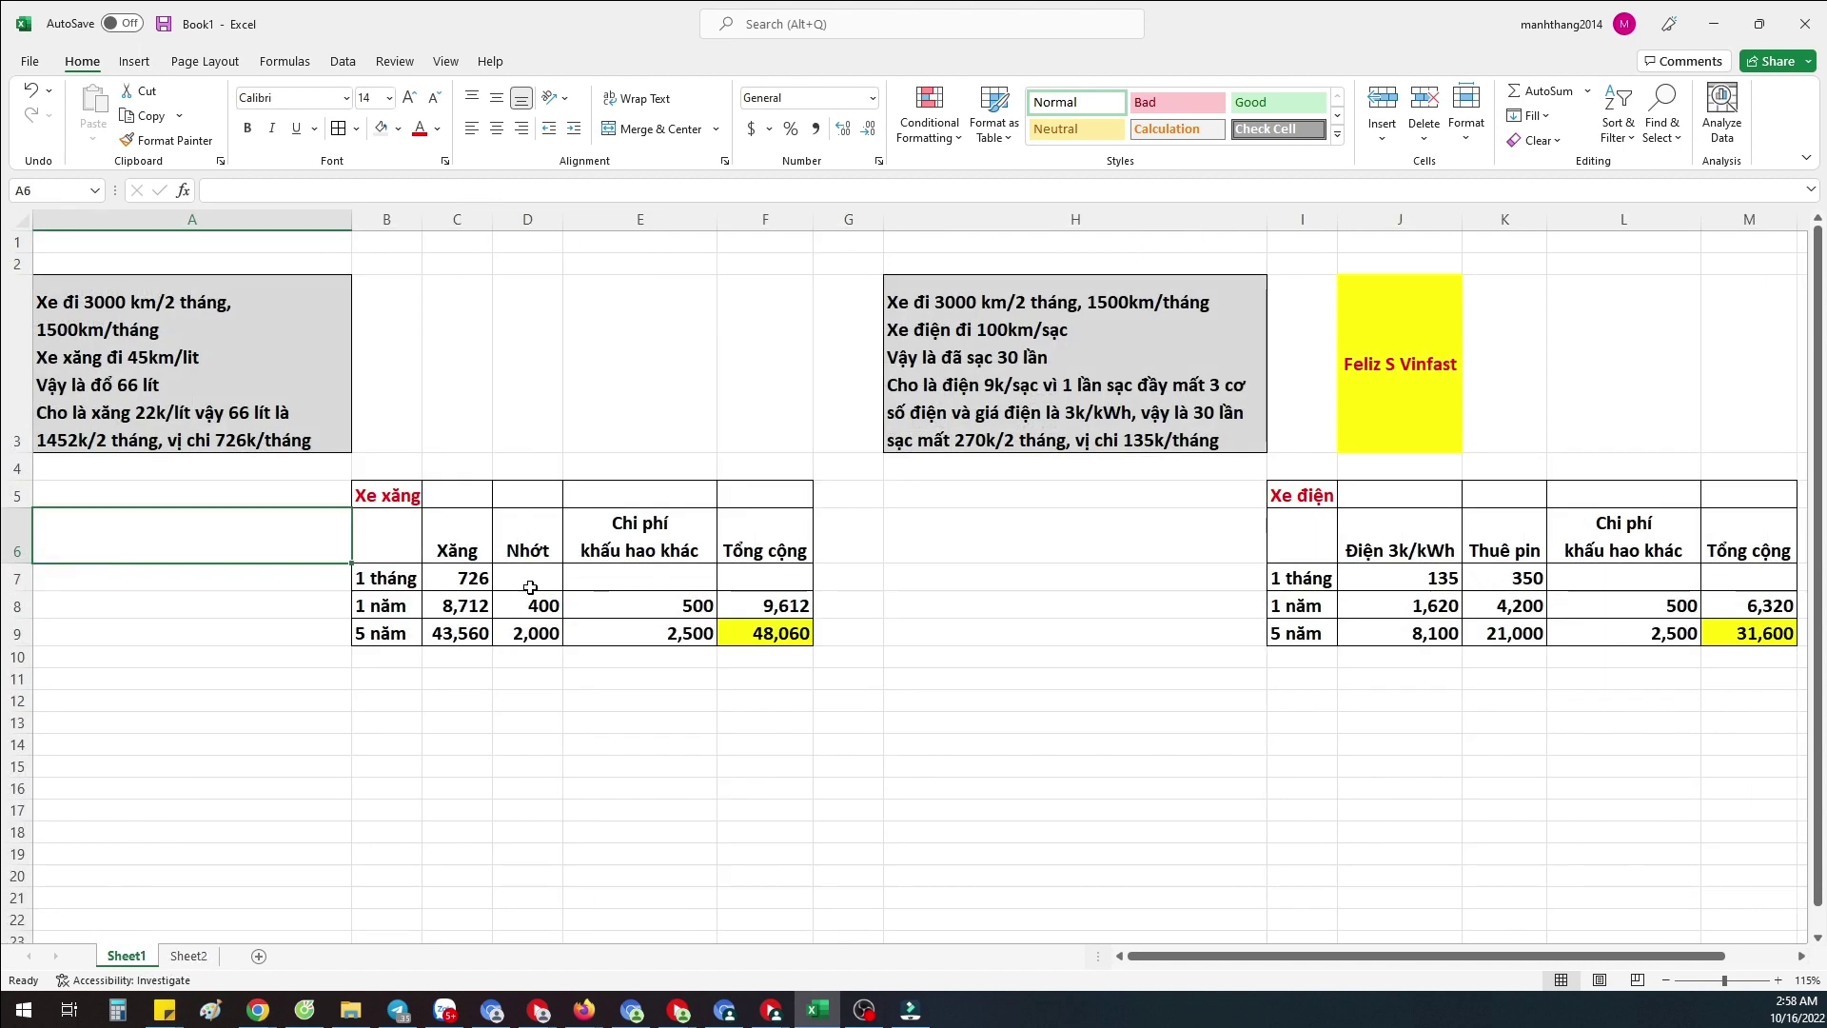
left_click_drag(530, 580, 538, 602)
left_click(523, 661)
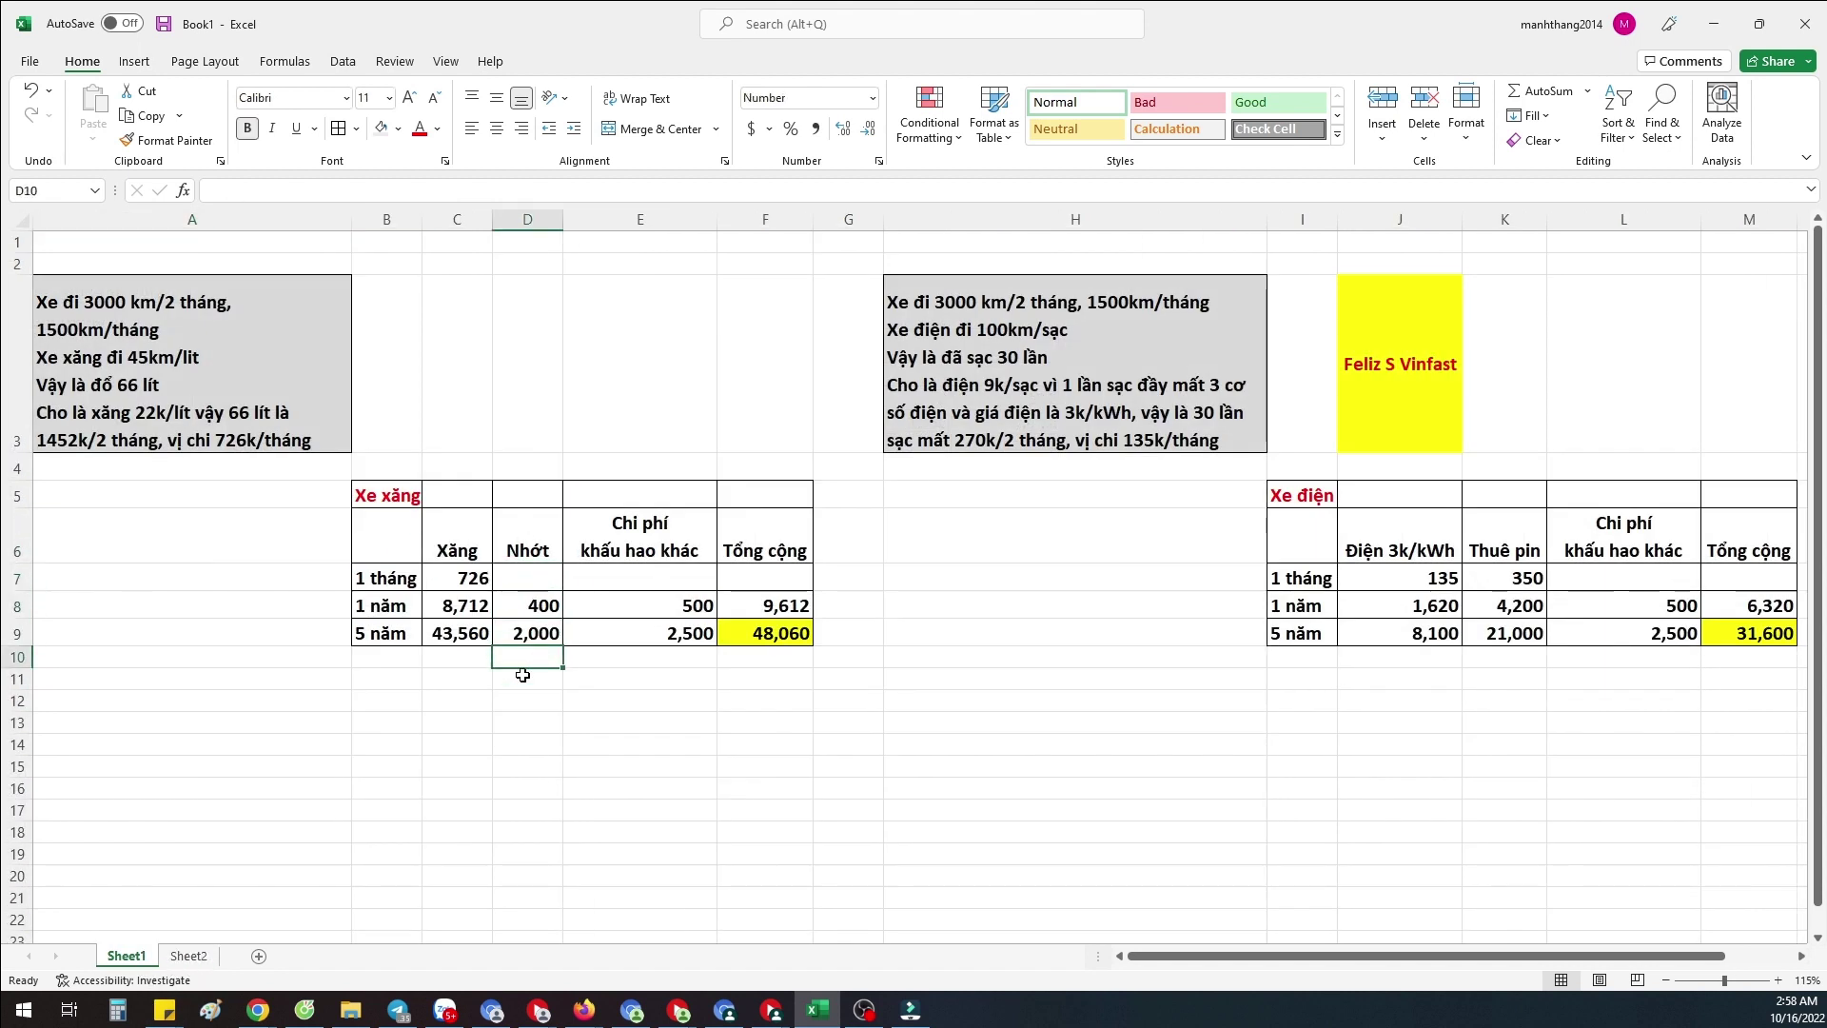
left_click(195, 957)
left_click(1116, 494)
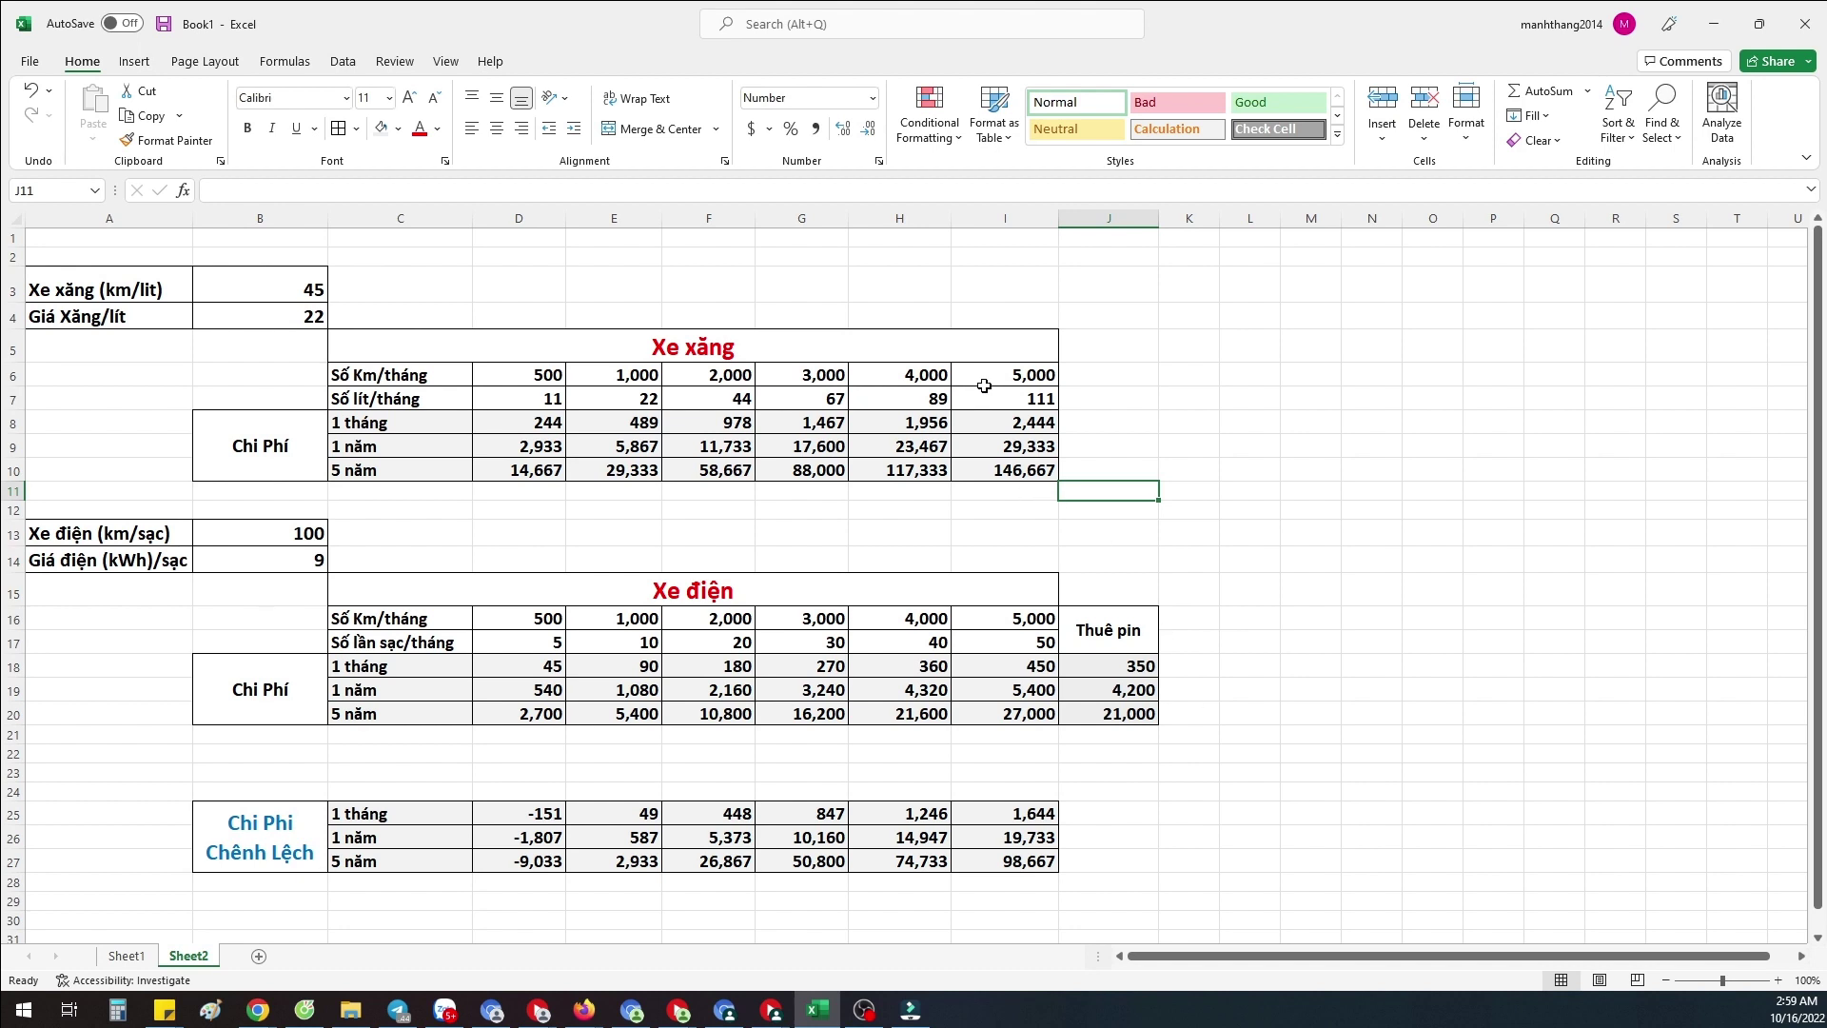
left_click(1195, 585)
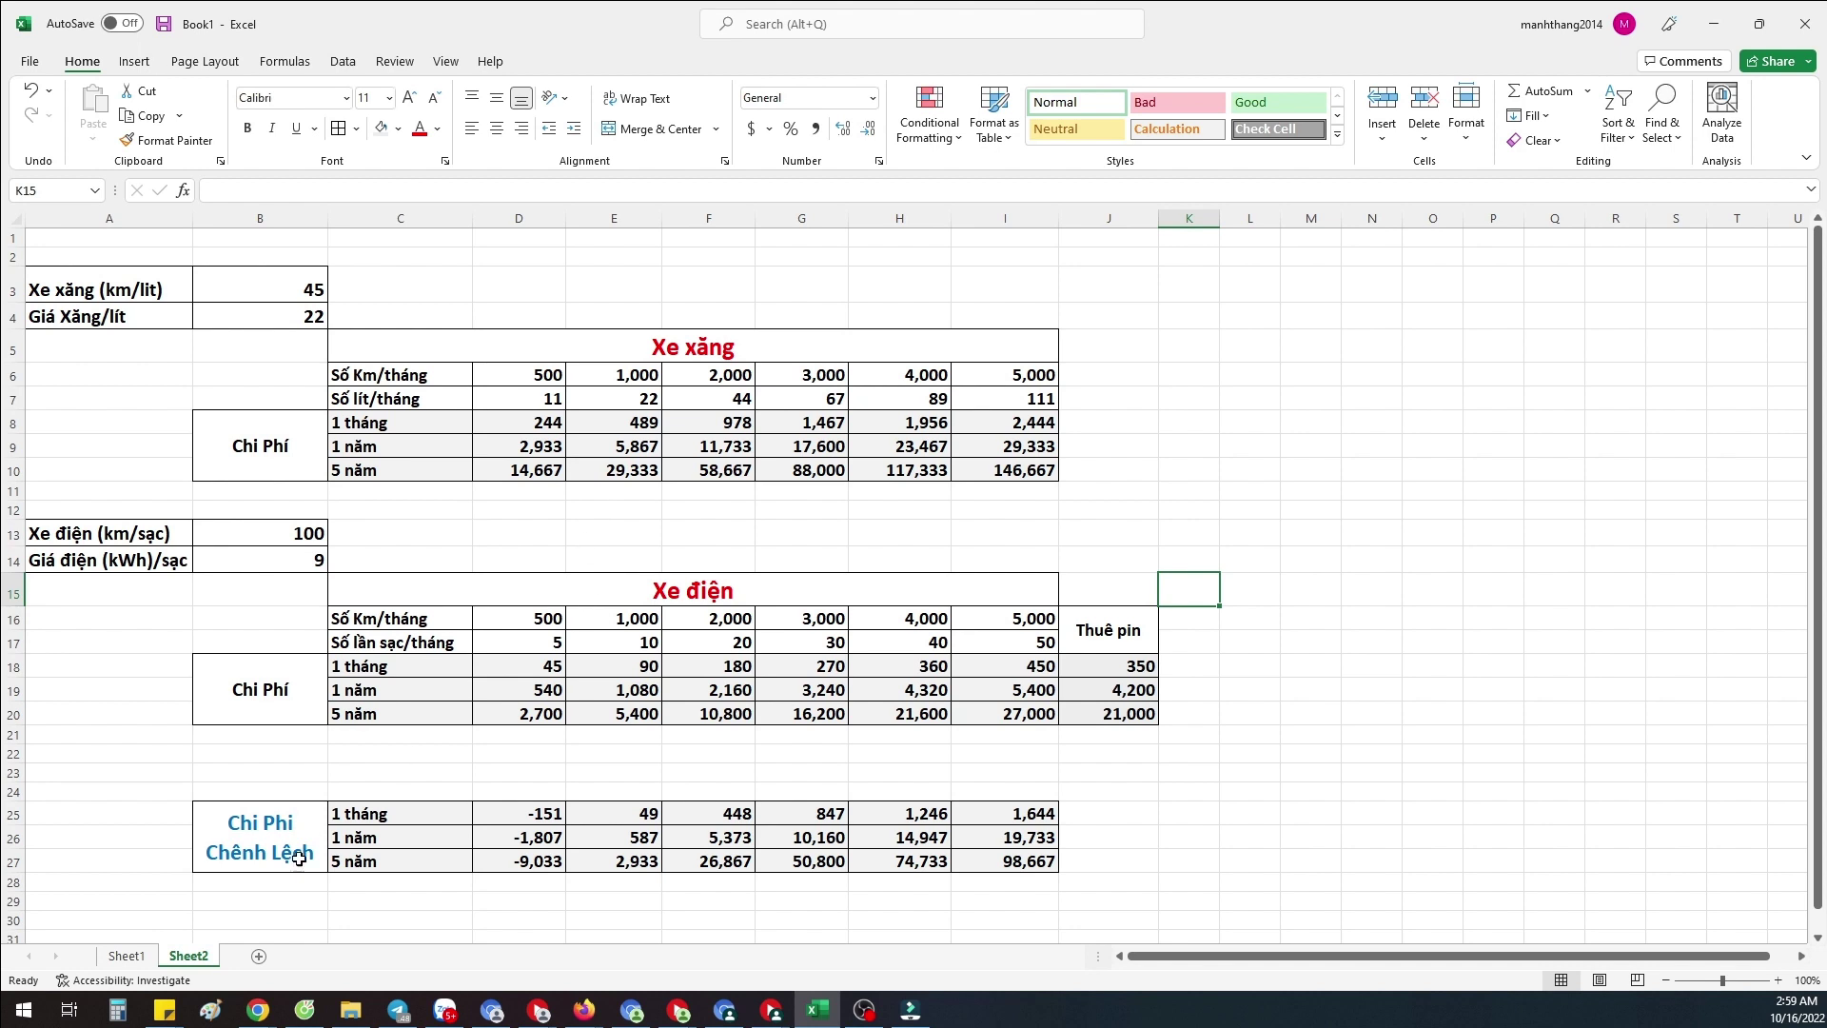
Review the electric scooter's Thuê pin costs for 1 tháng, 1 năm and 5 năm on Sheet1.
left_click(129, 956)
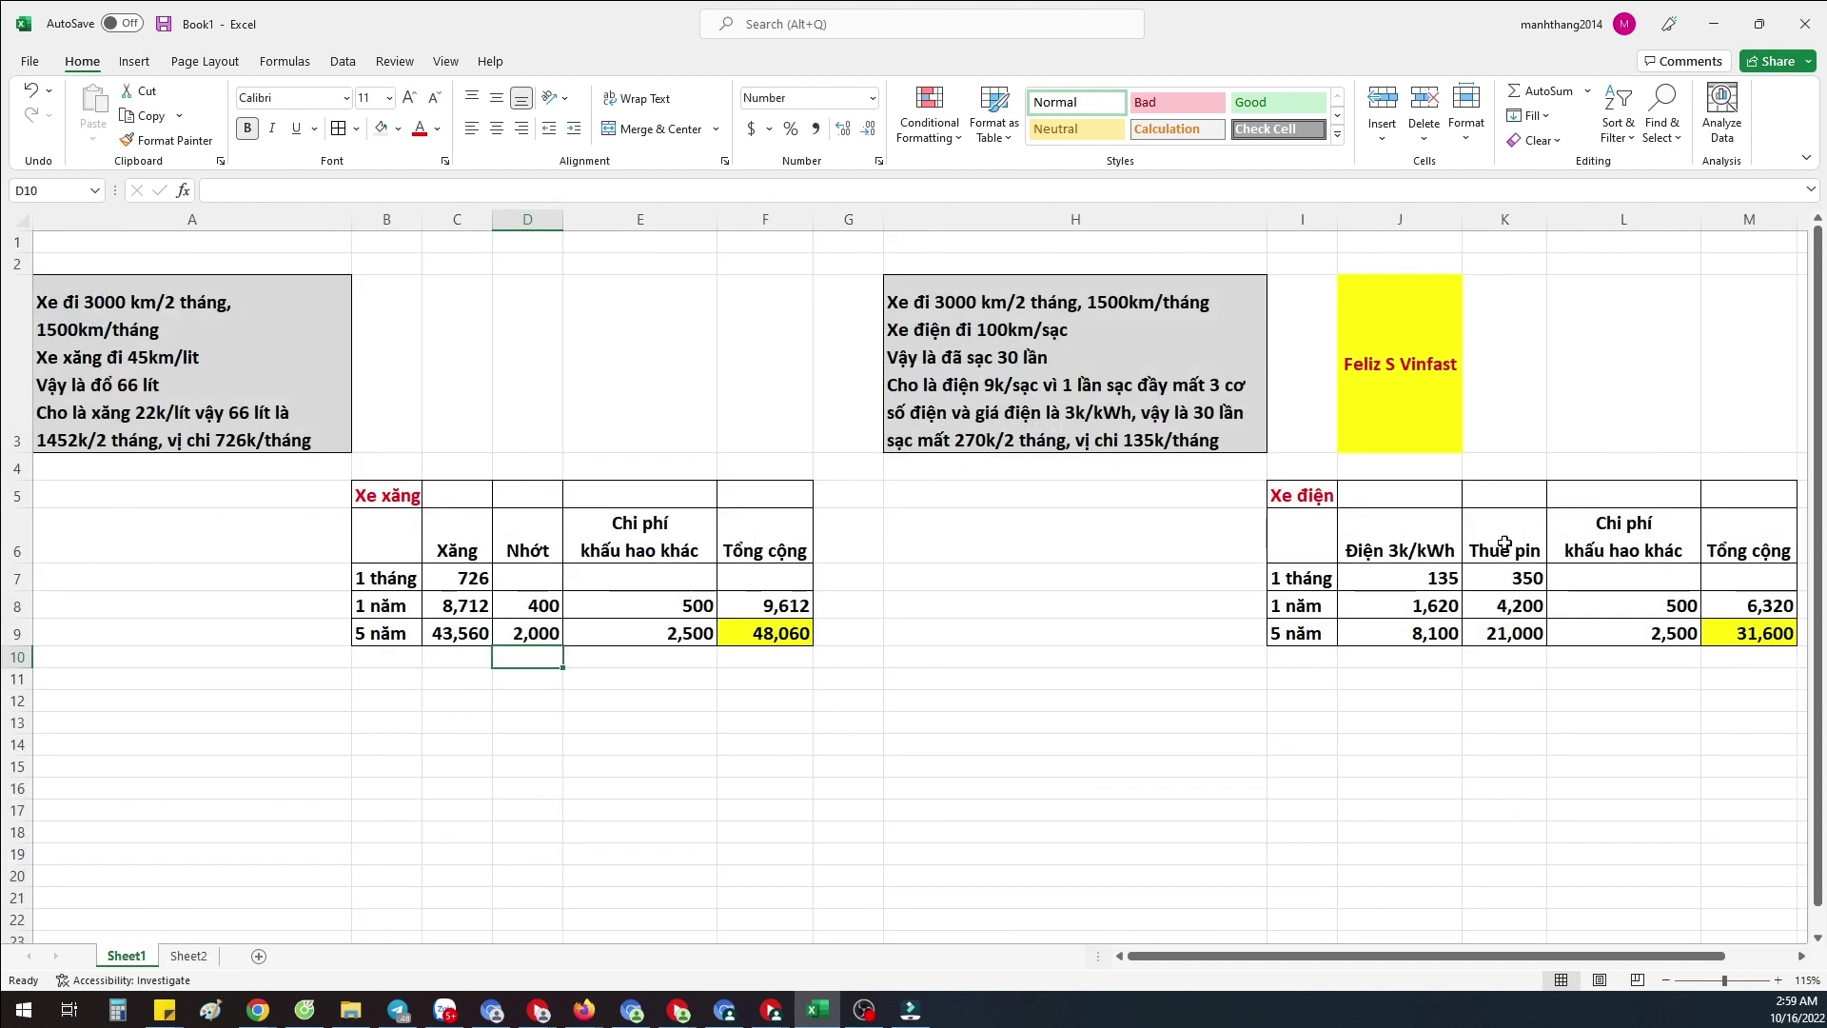
left_click(1491, 578)
left_click(1487, 608)
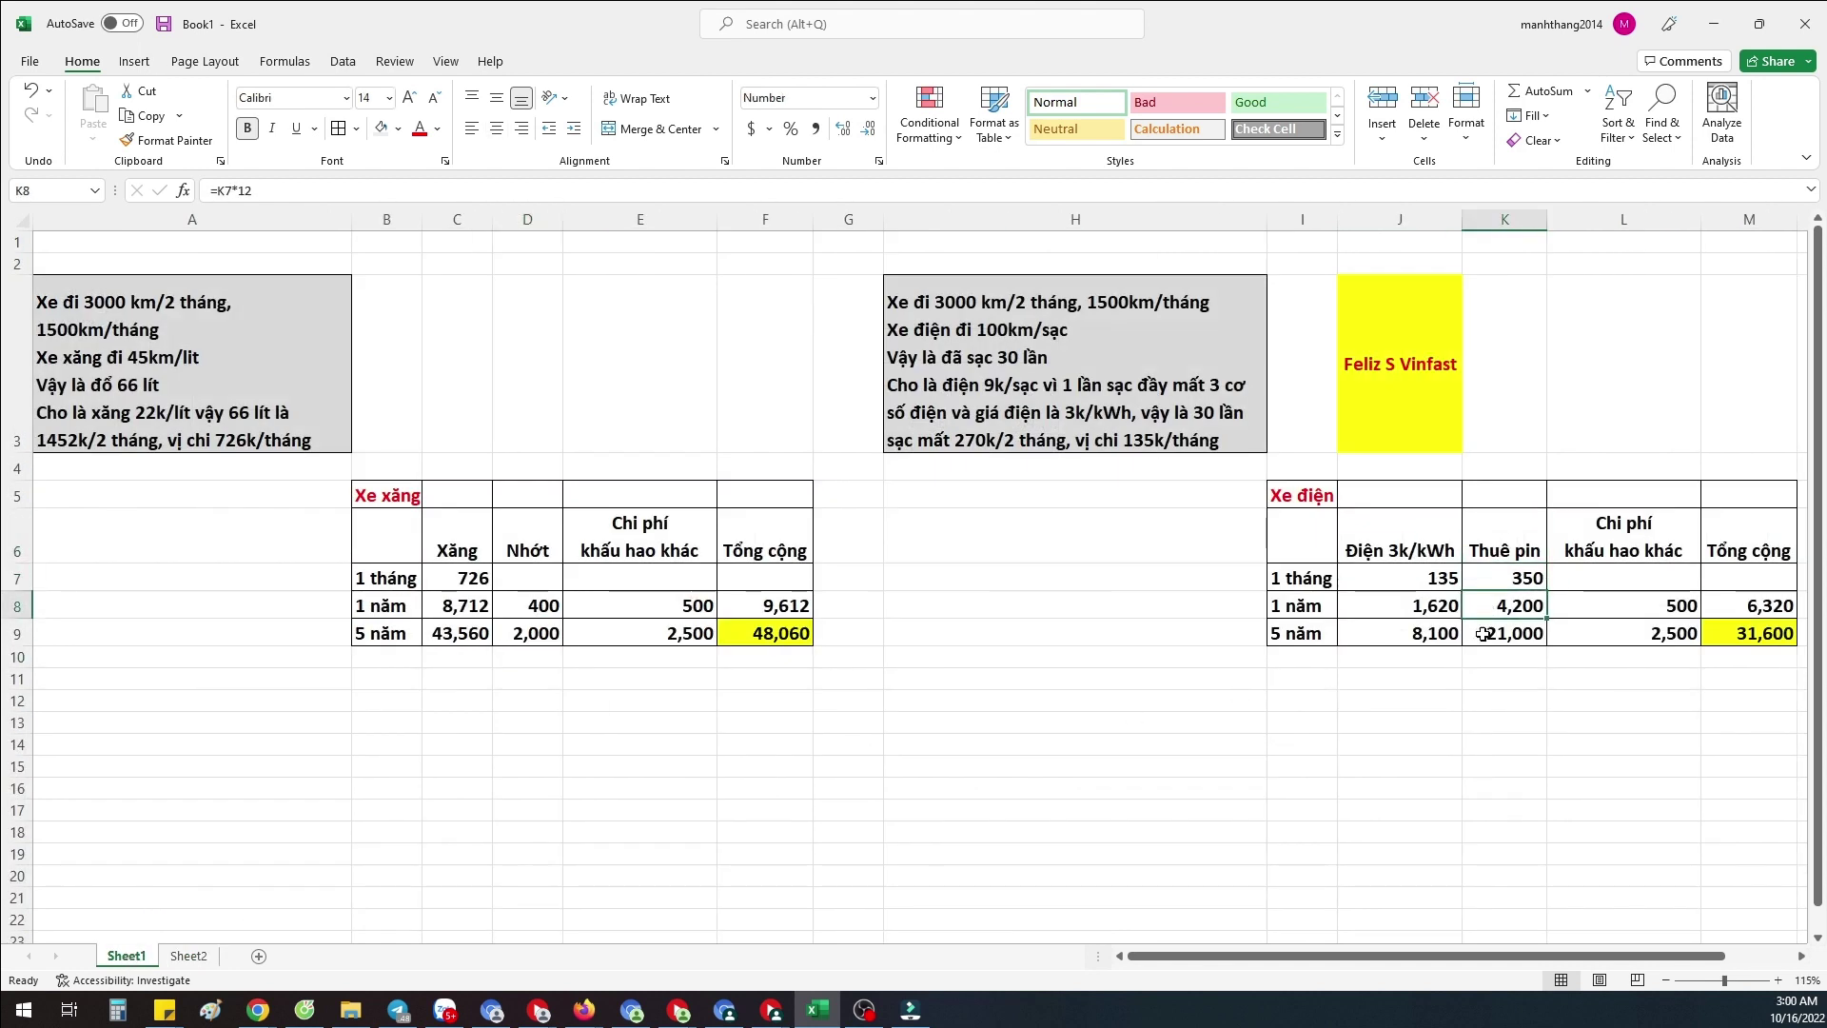
left_click(1484, 666)
left_click(1493, 634)
Compare the Feliz S battery rental with the petrol scooter's 1 năm Chi phí khấu hao khác, and return to Sheet2.
left_click(1404, 442)
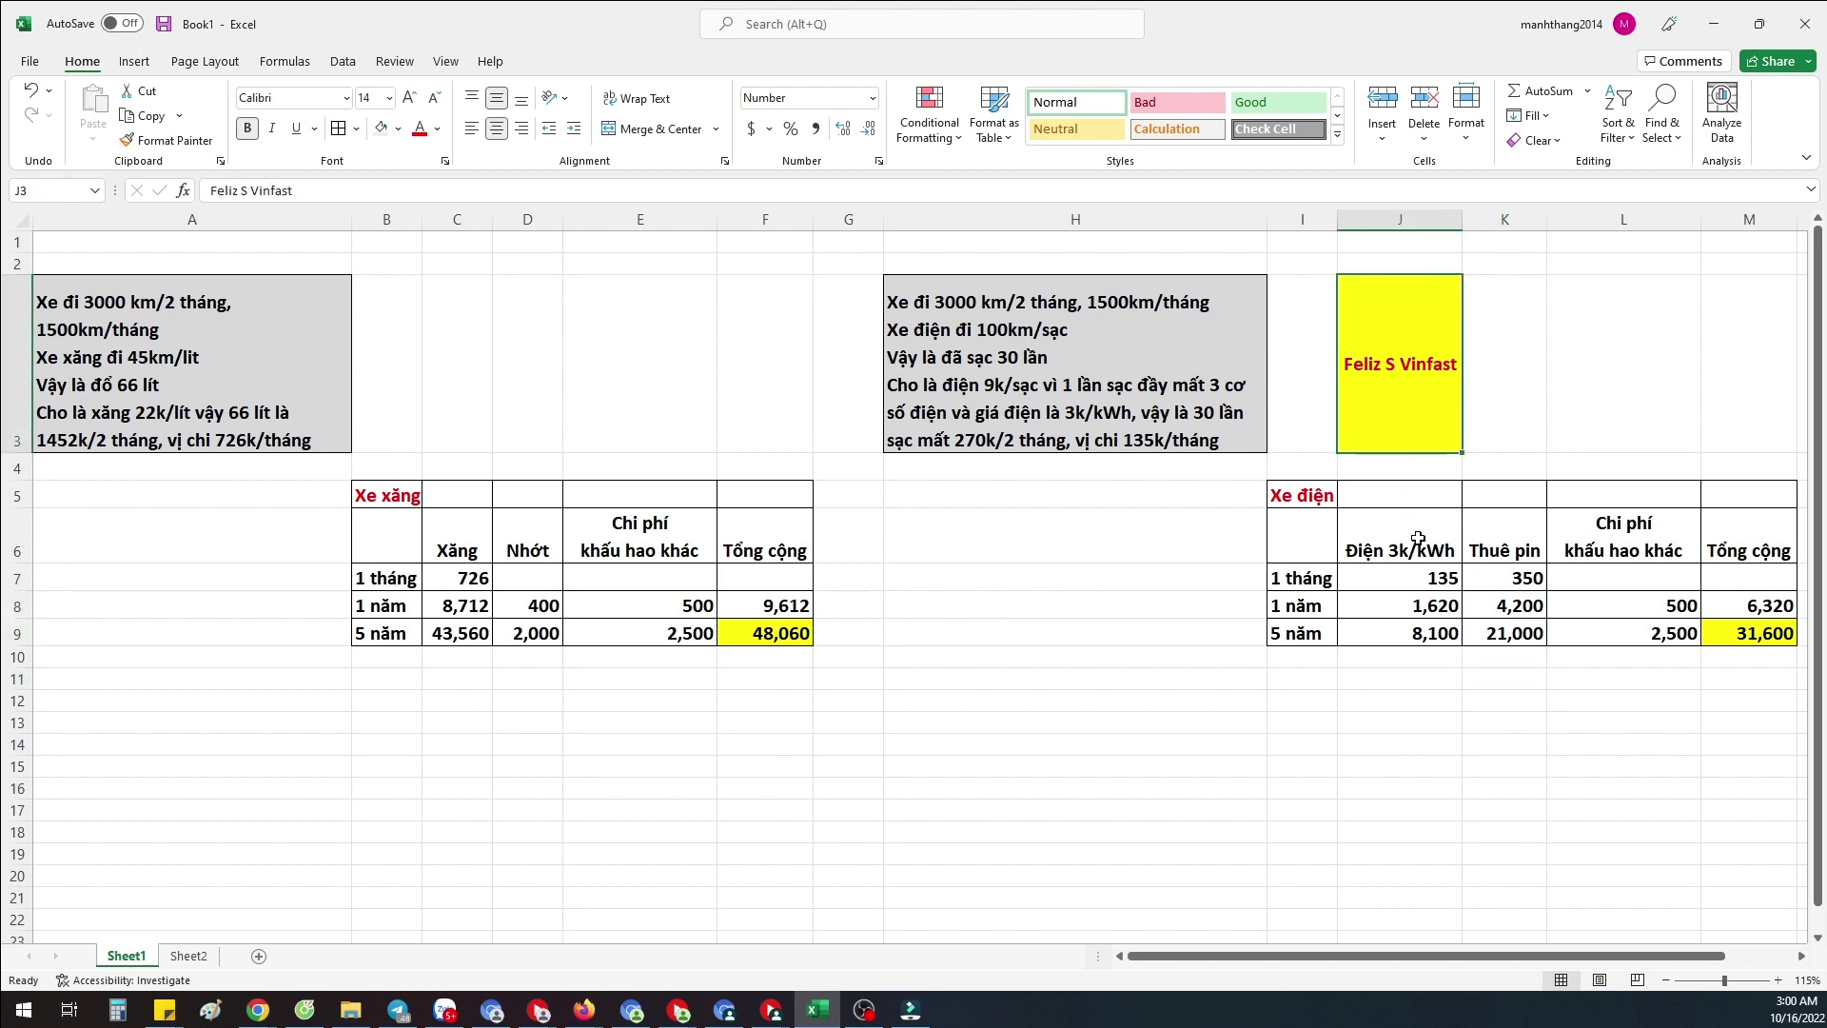
left_click(1501, 548)
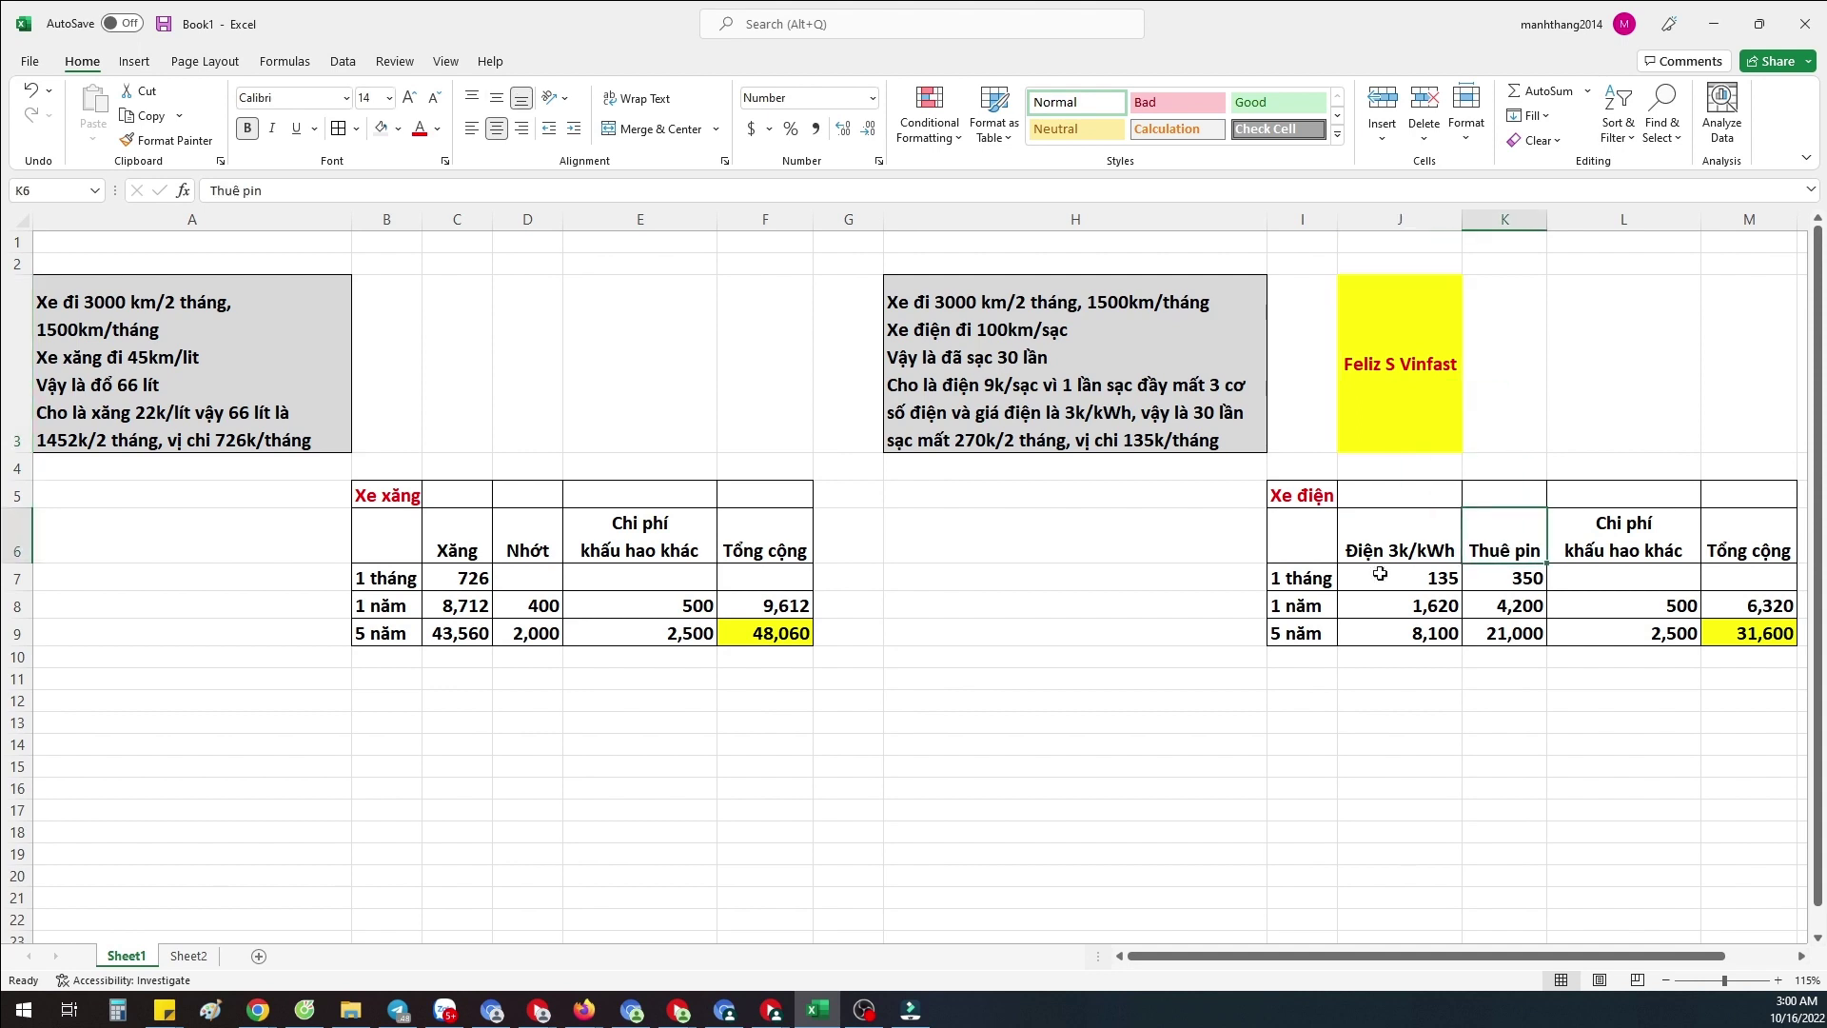
left_click(709, 599)
left_click(1523, 676)
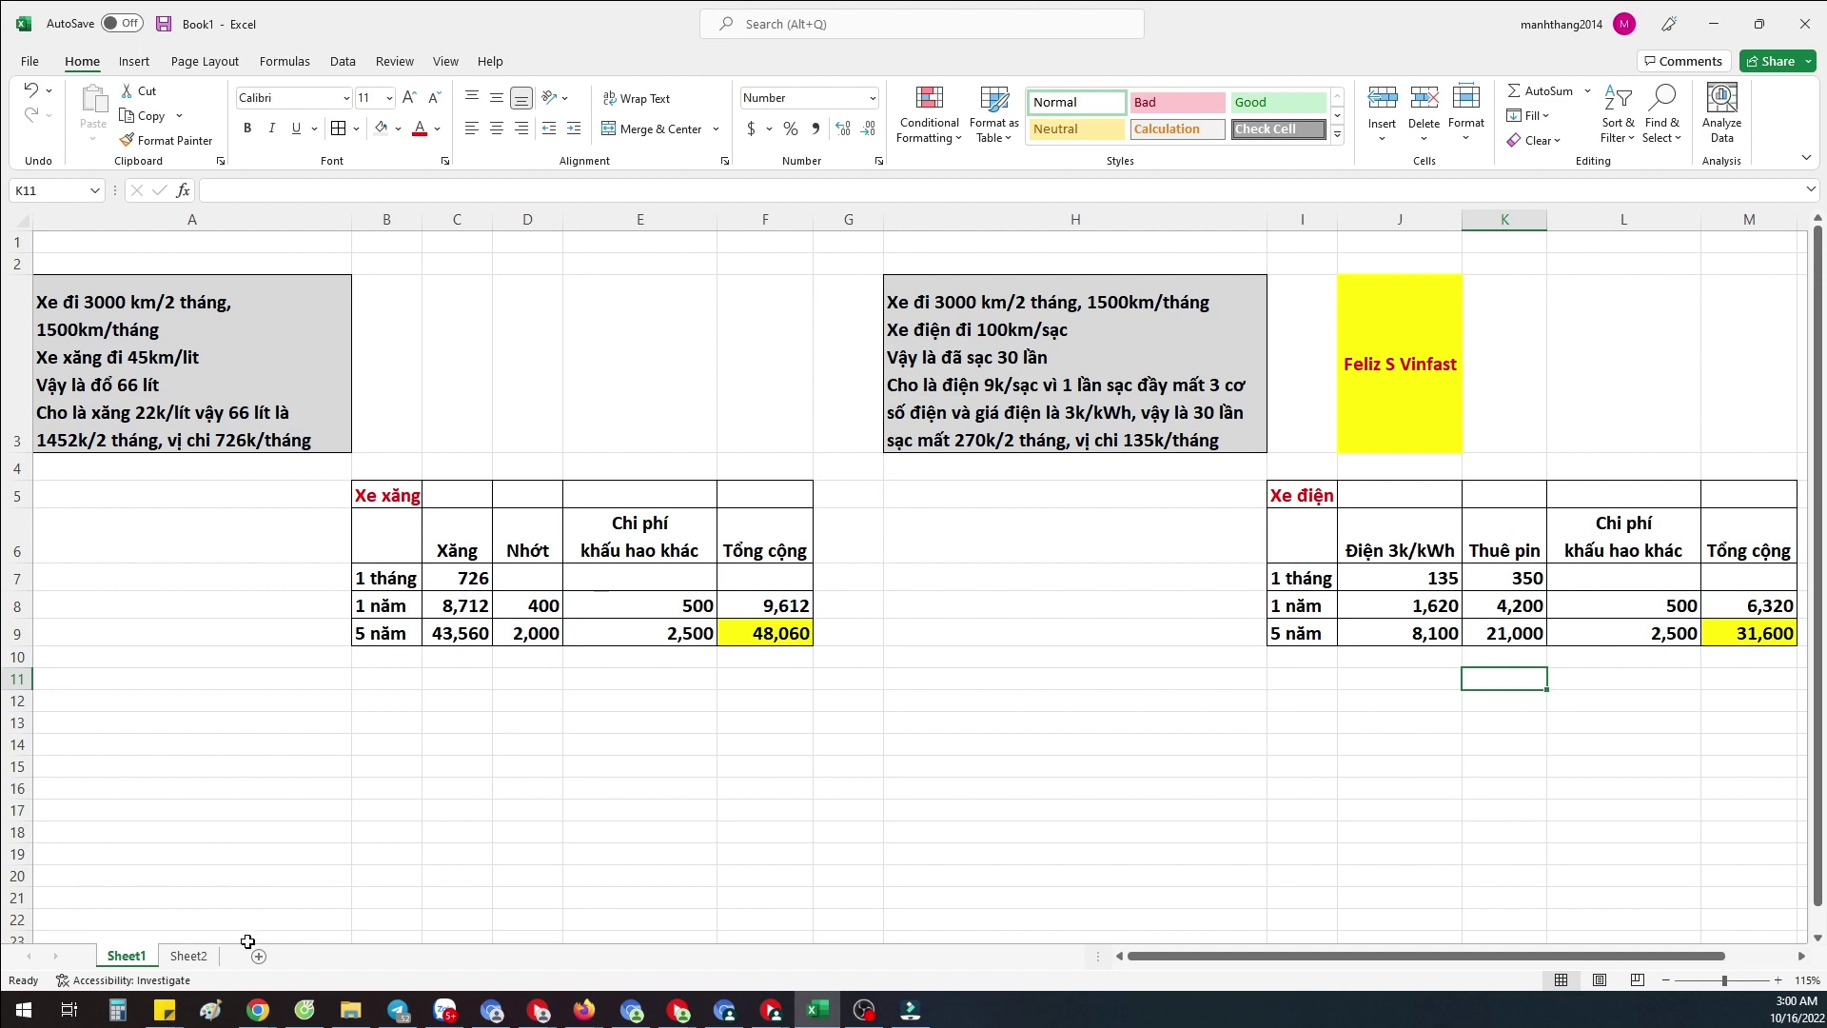
left_click(189, 955)
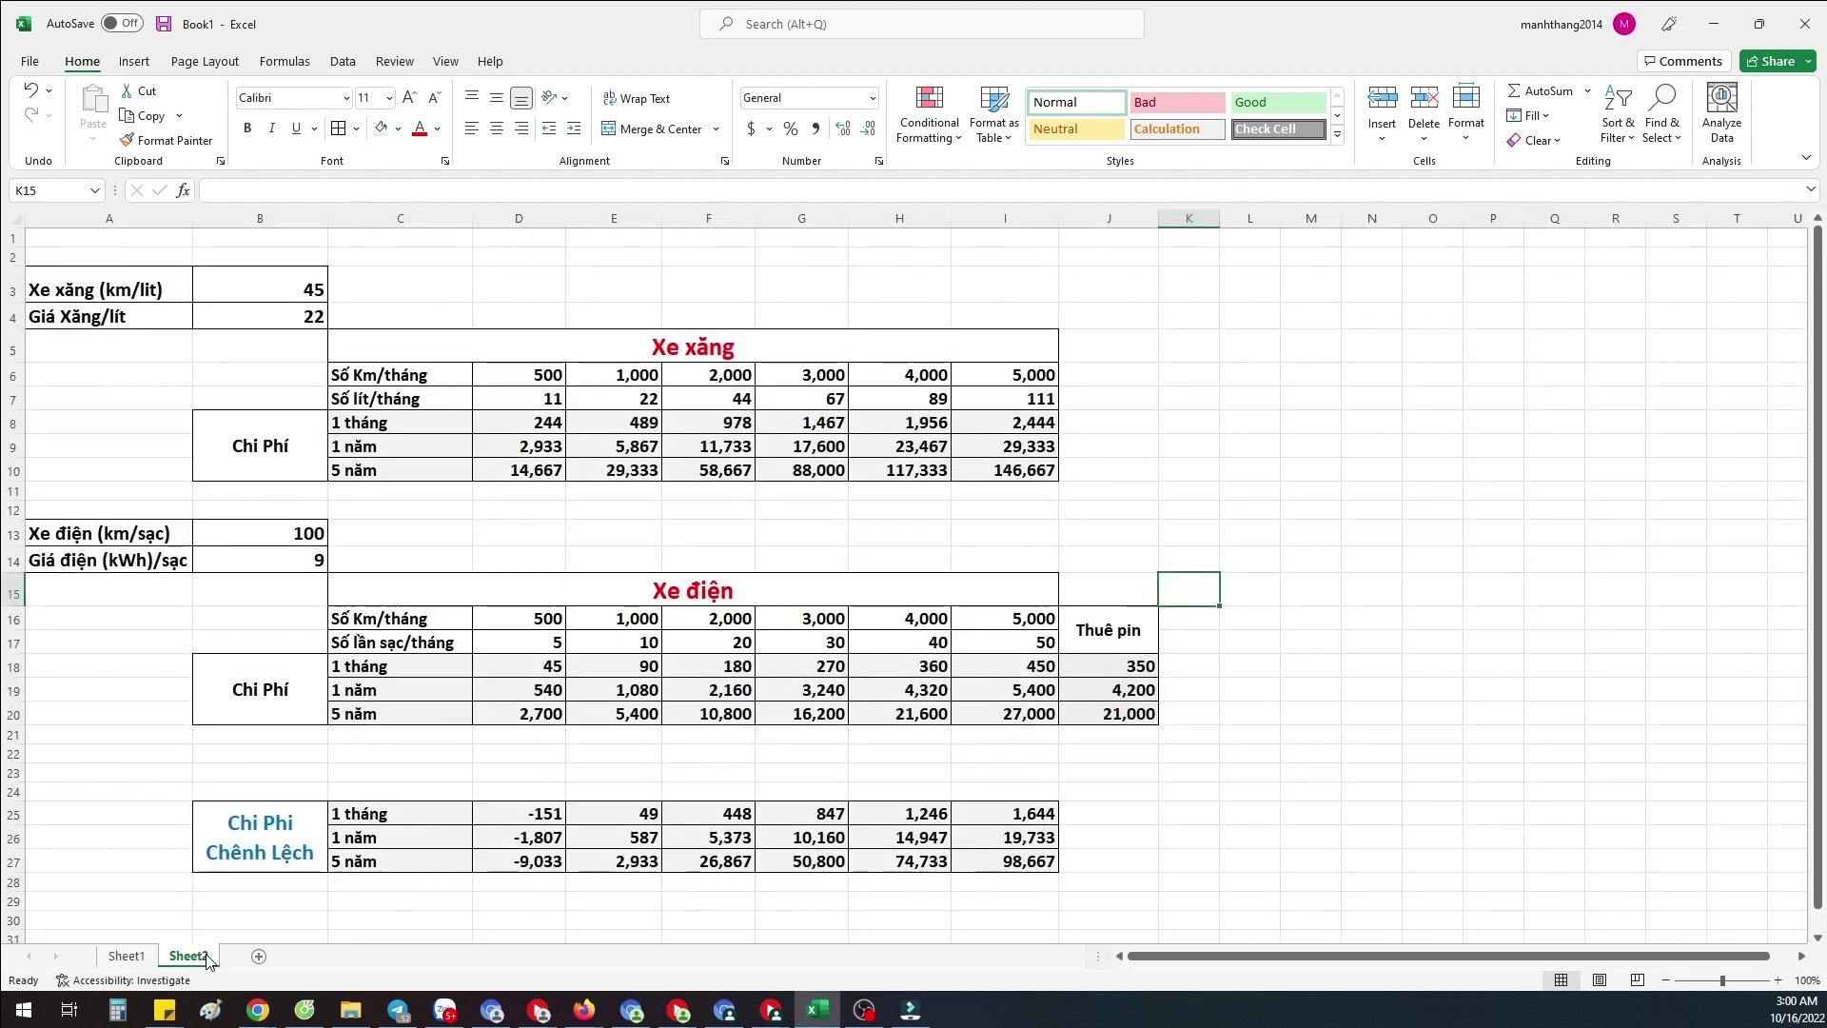